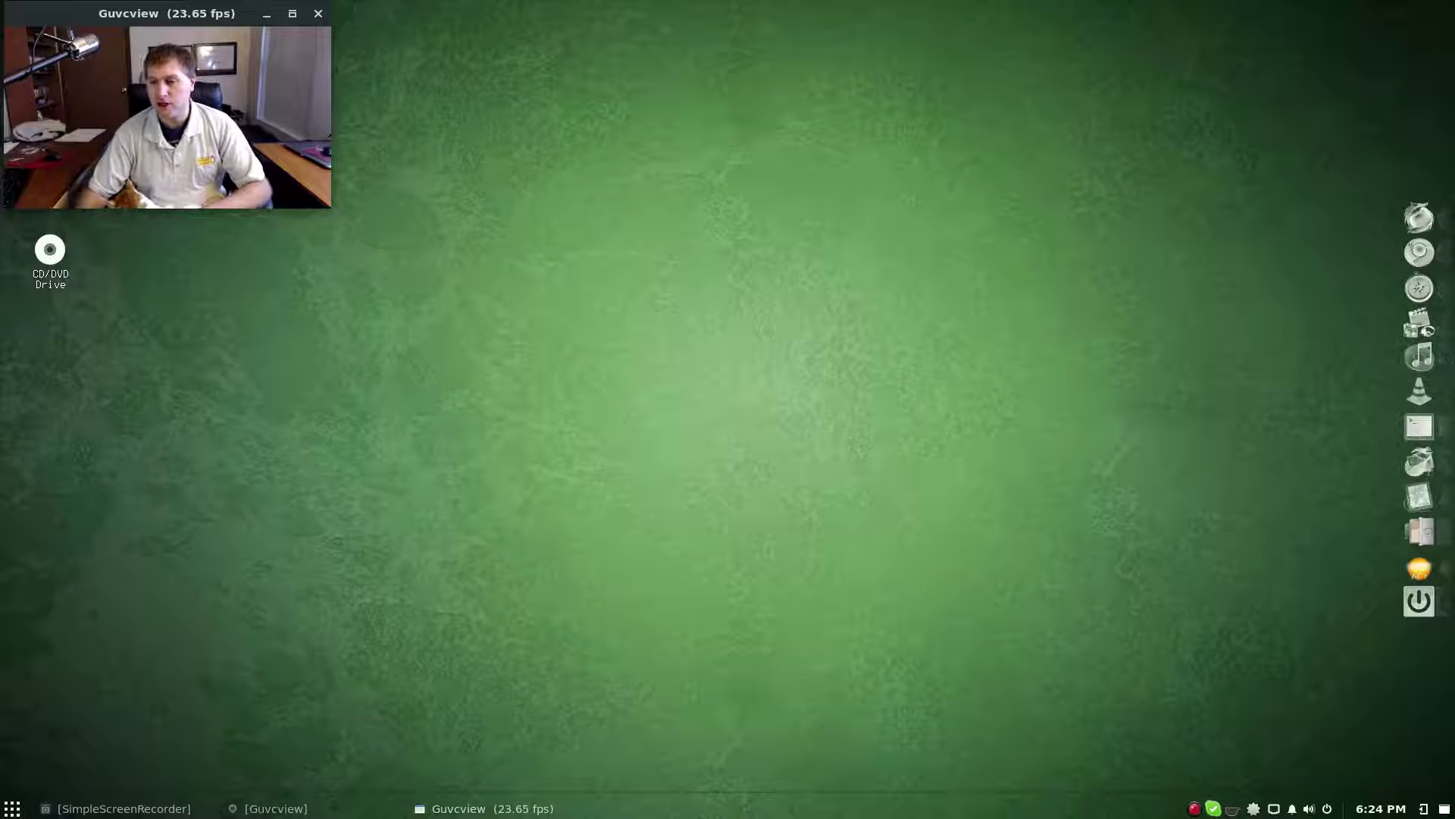
Step: Open the Raven sidebar, check its notifications and applets views, and close it again
{"action": "left_click", "coordinate": [1423, 808]}
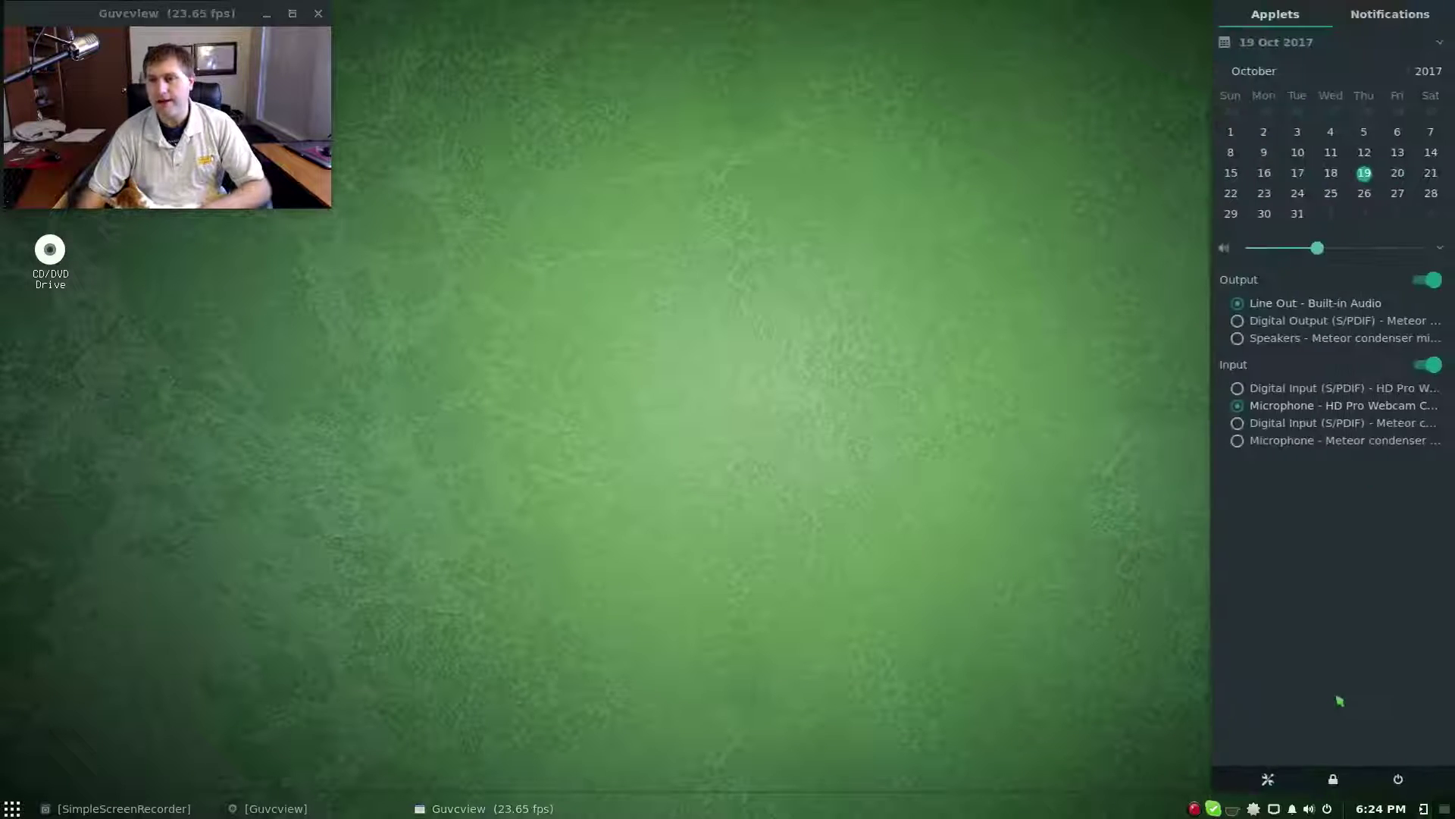
{"action": "left_click", "coordinate": [1386, 13]}
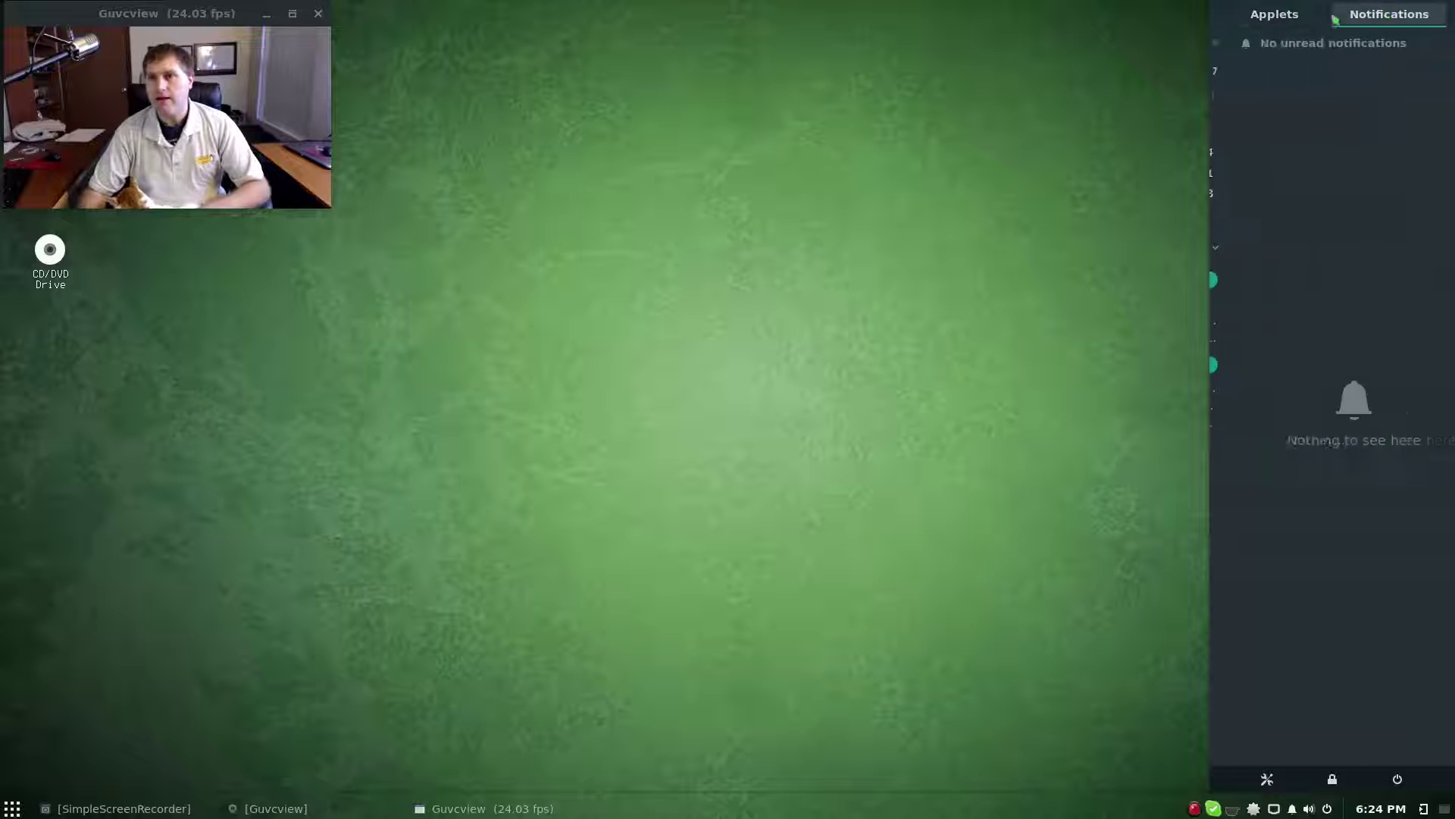
{"action": "left_click", "coordinate": [1287, 13]}
{"action": "left_click", "coordinate": [986, 245]}
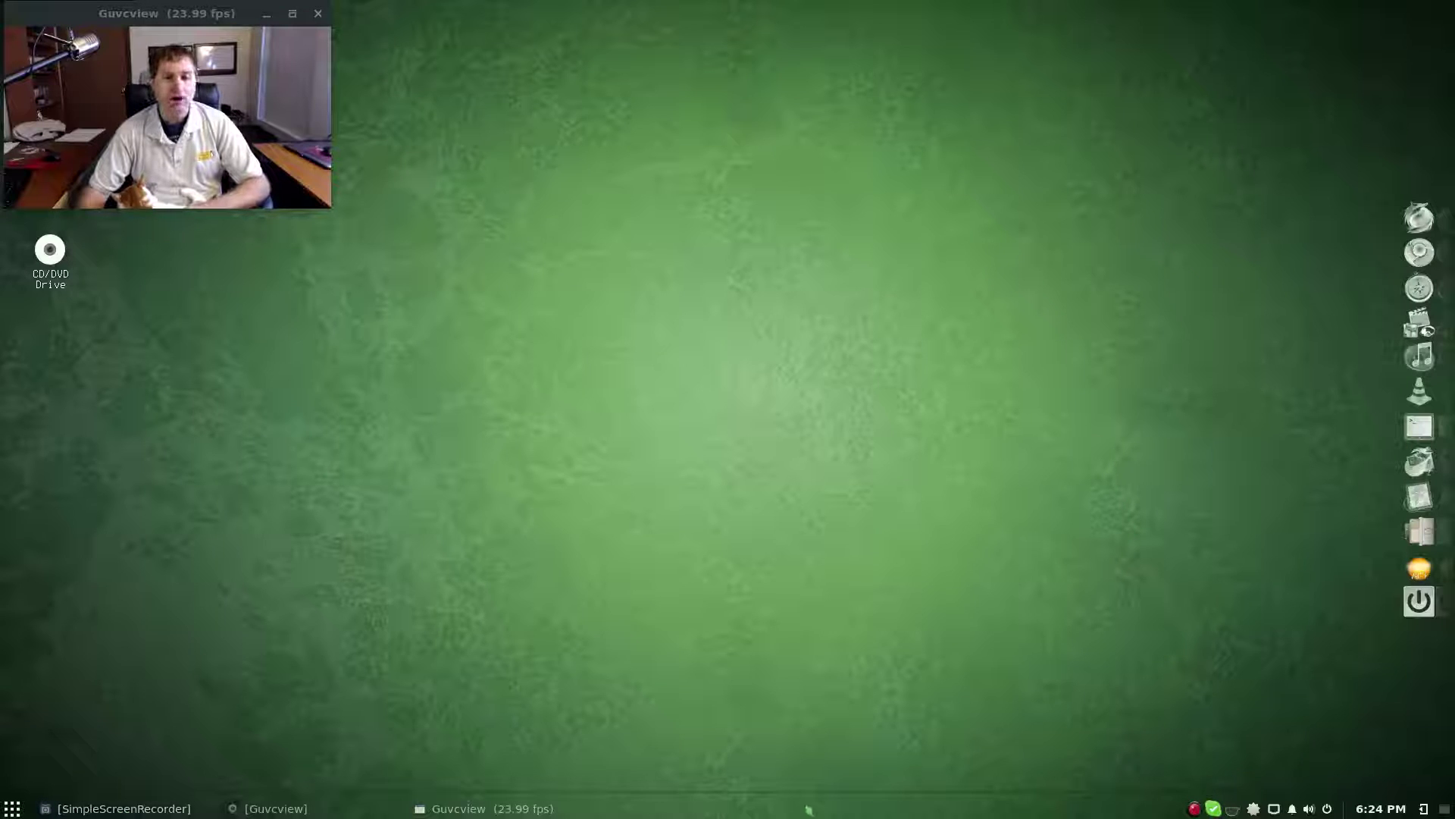
Step: Open Budgie Desktop Settings and add the Icon Task List applet to the bottom panel
{"action": "left_click", "coordinate": [23, 813]}
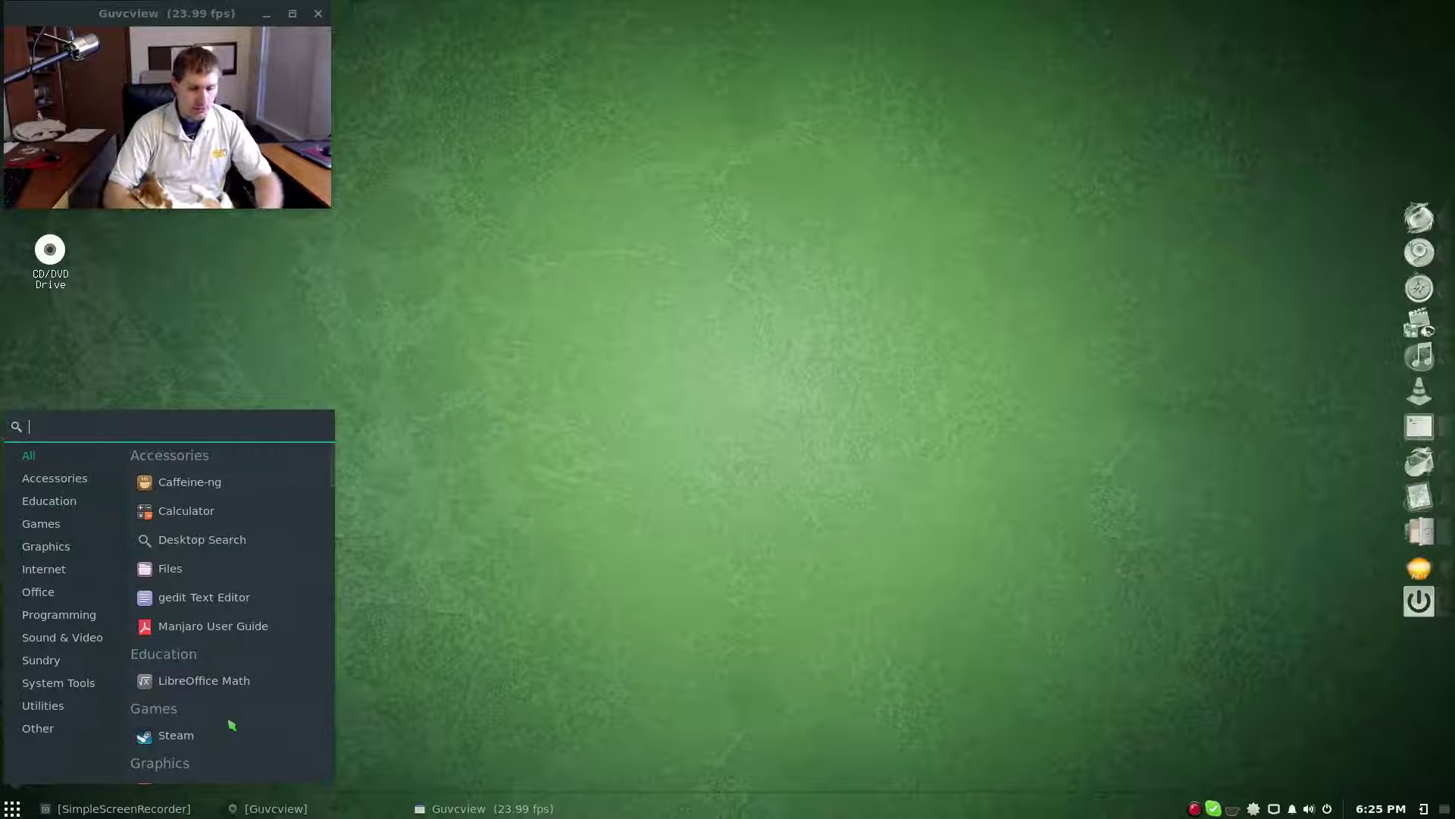
{"action": "type", "text": "bud"}
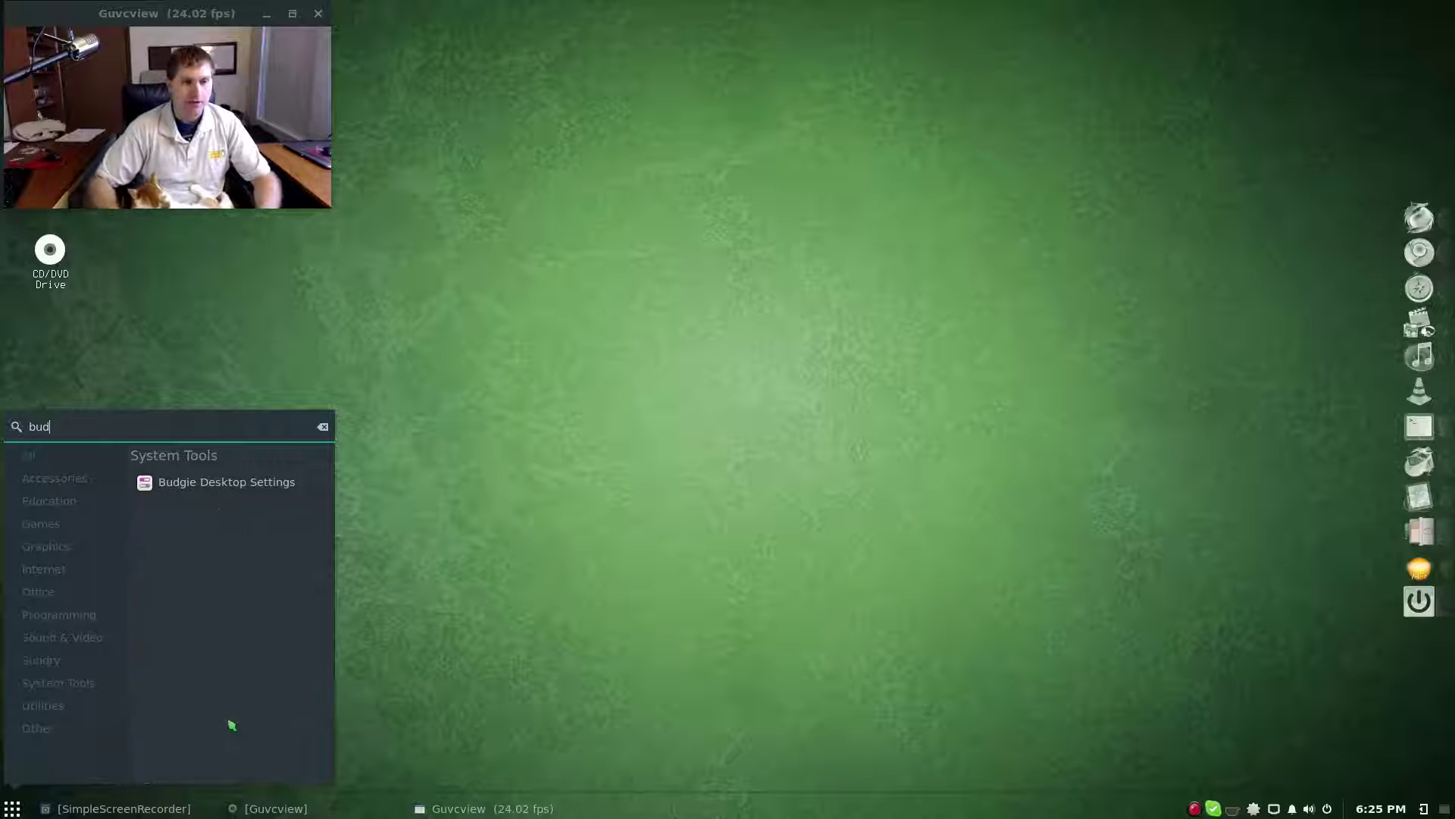
{"action": "left_click", "coordinate": [198, 485]}
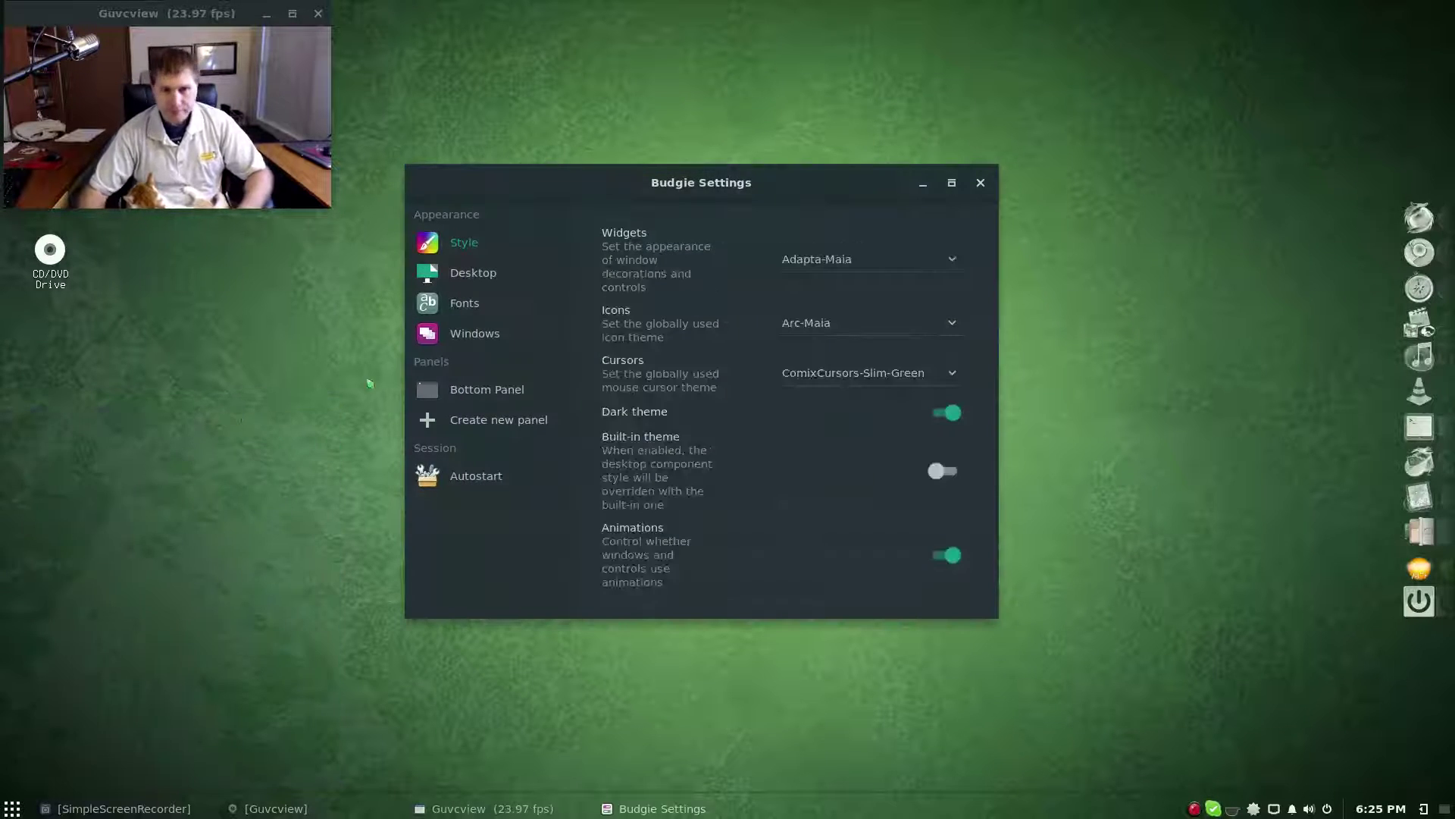
{"action": "left_click", "coordinate": [498, 391]}
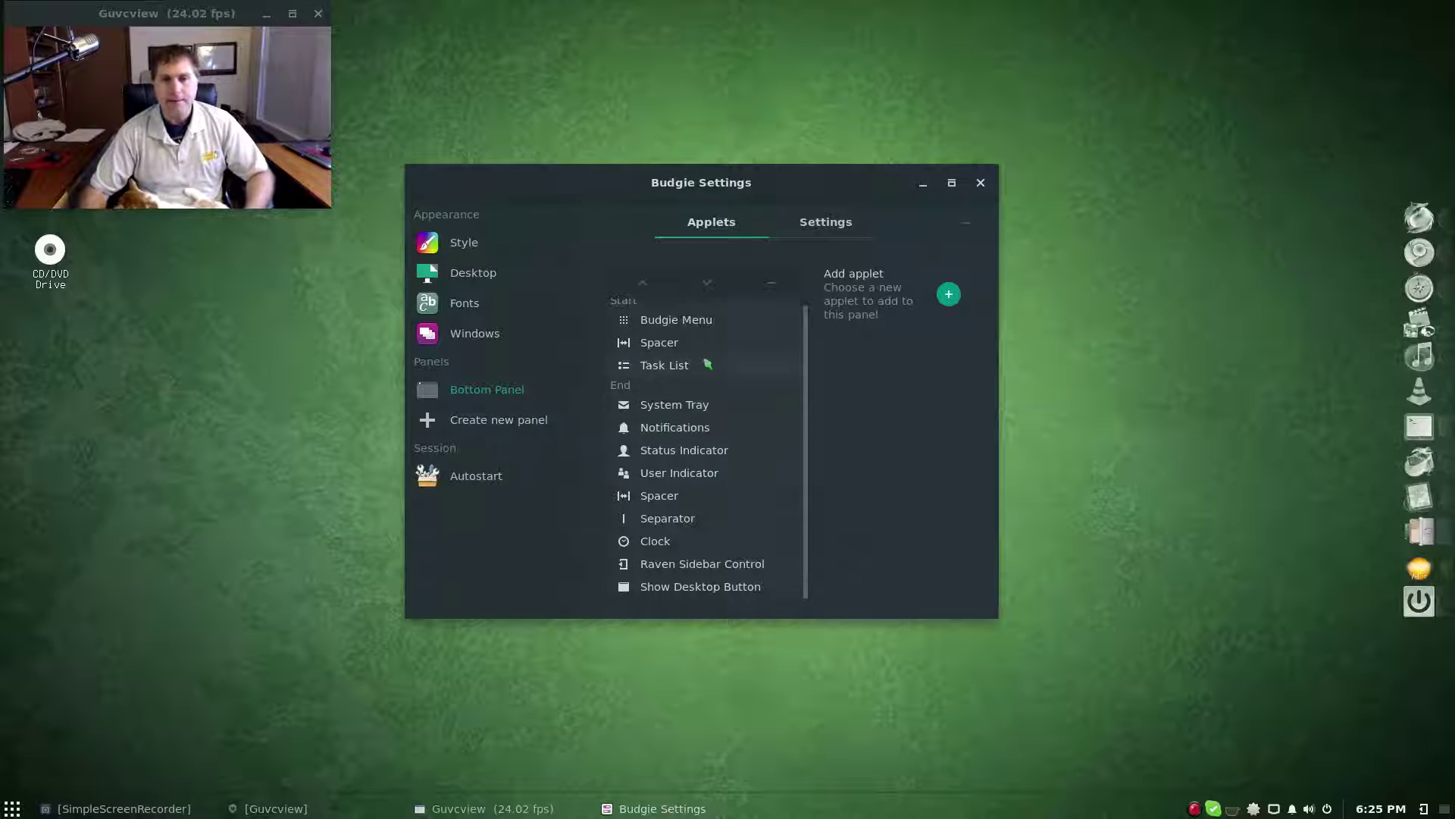
{"action": "left_click", "coordinate": [949, 294]}
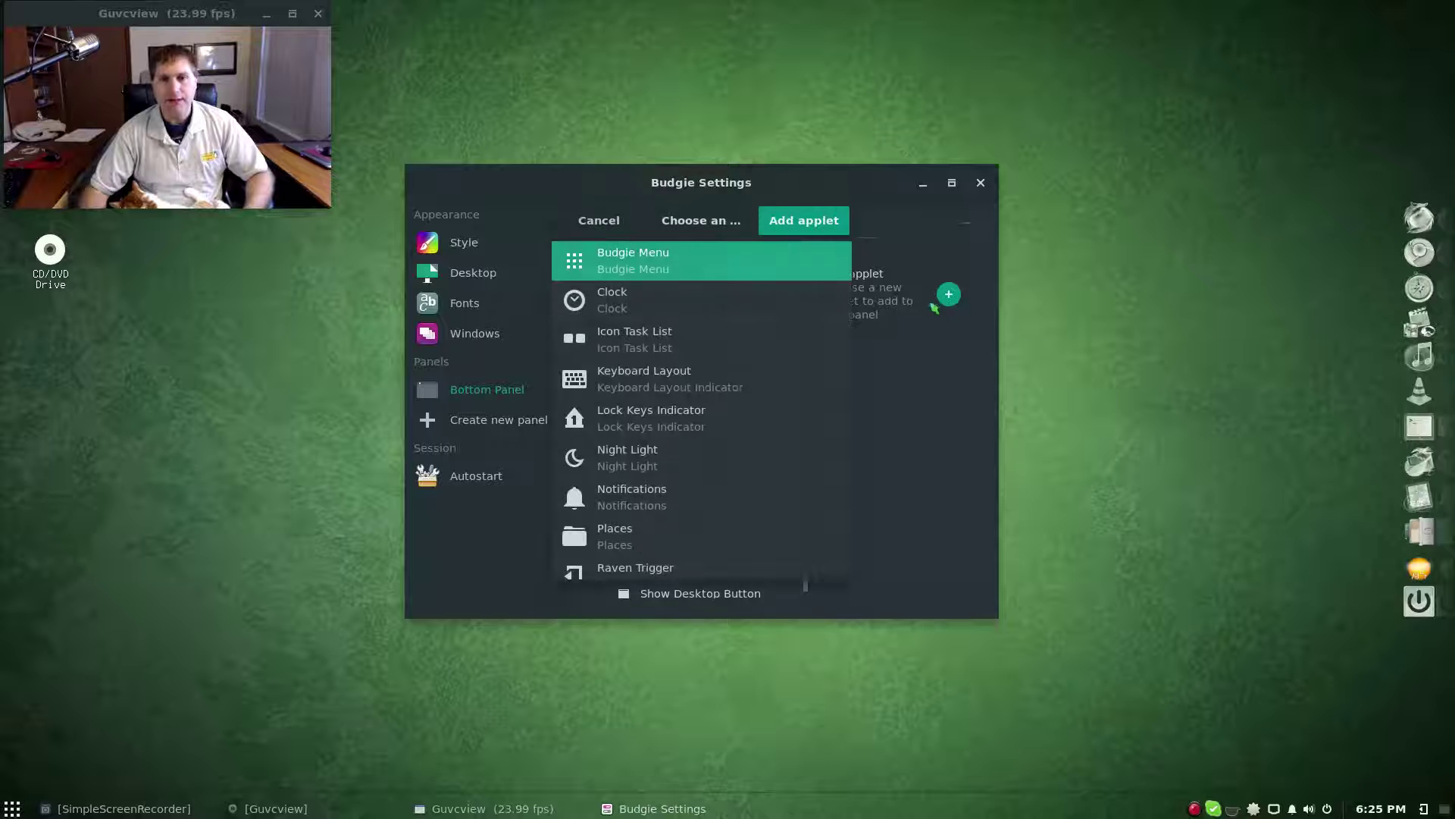
{"action": "left_click", "coordinate": [666, 347]}
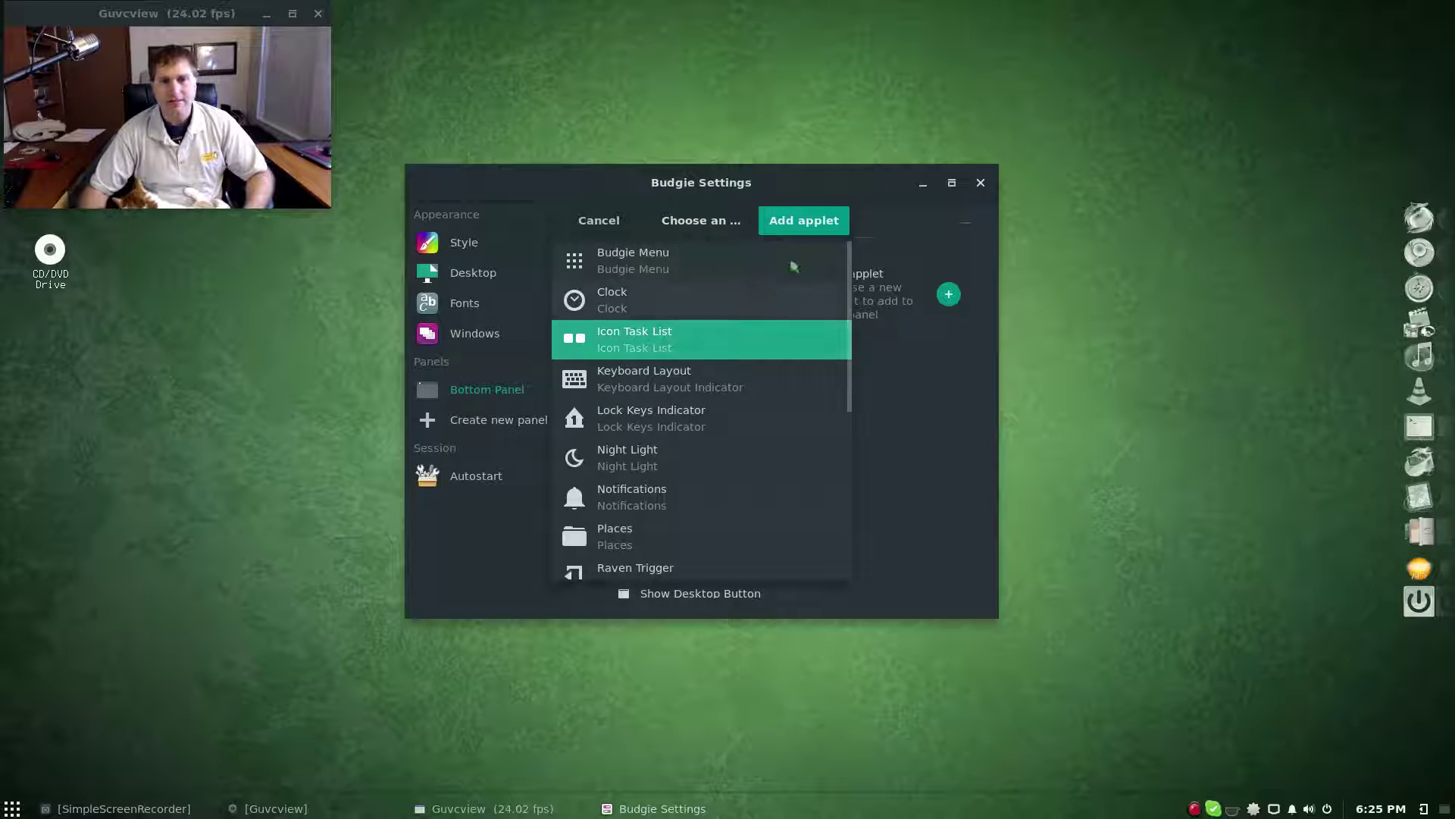
{"action": "left_click", "coordinate": [810, 221]}
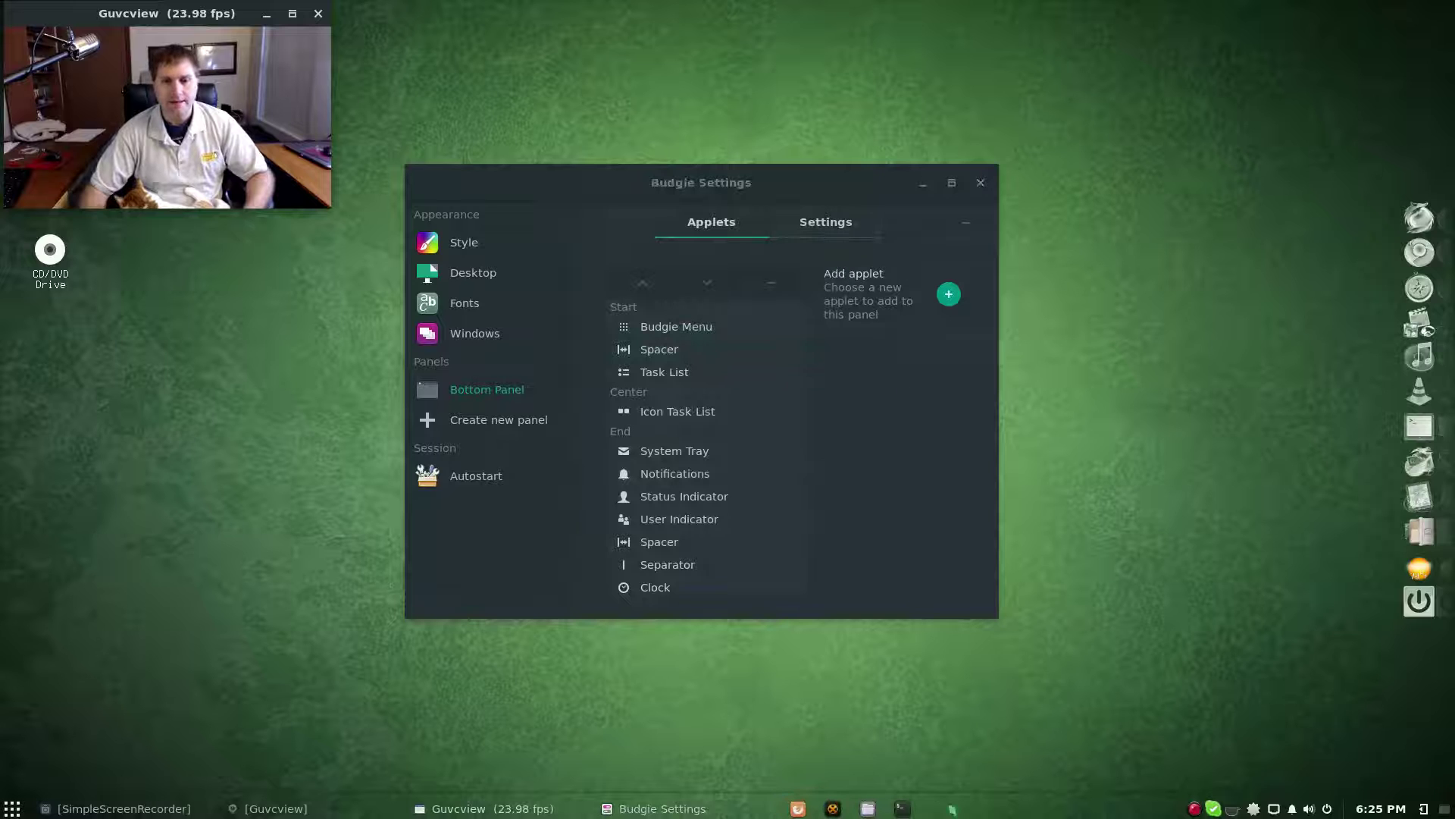
Step: Review the bottom panel's settings and compare how the Task List and Icon Task List display Firefox, closing the browser when finished
{"action": "left_click", "coordinate": [824, 221]}
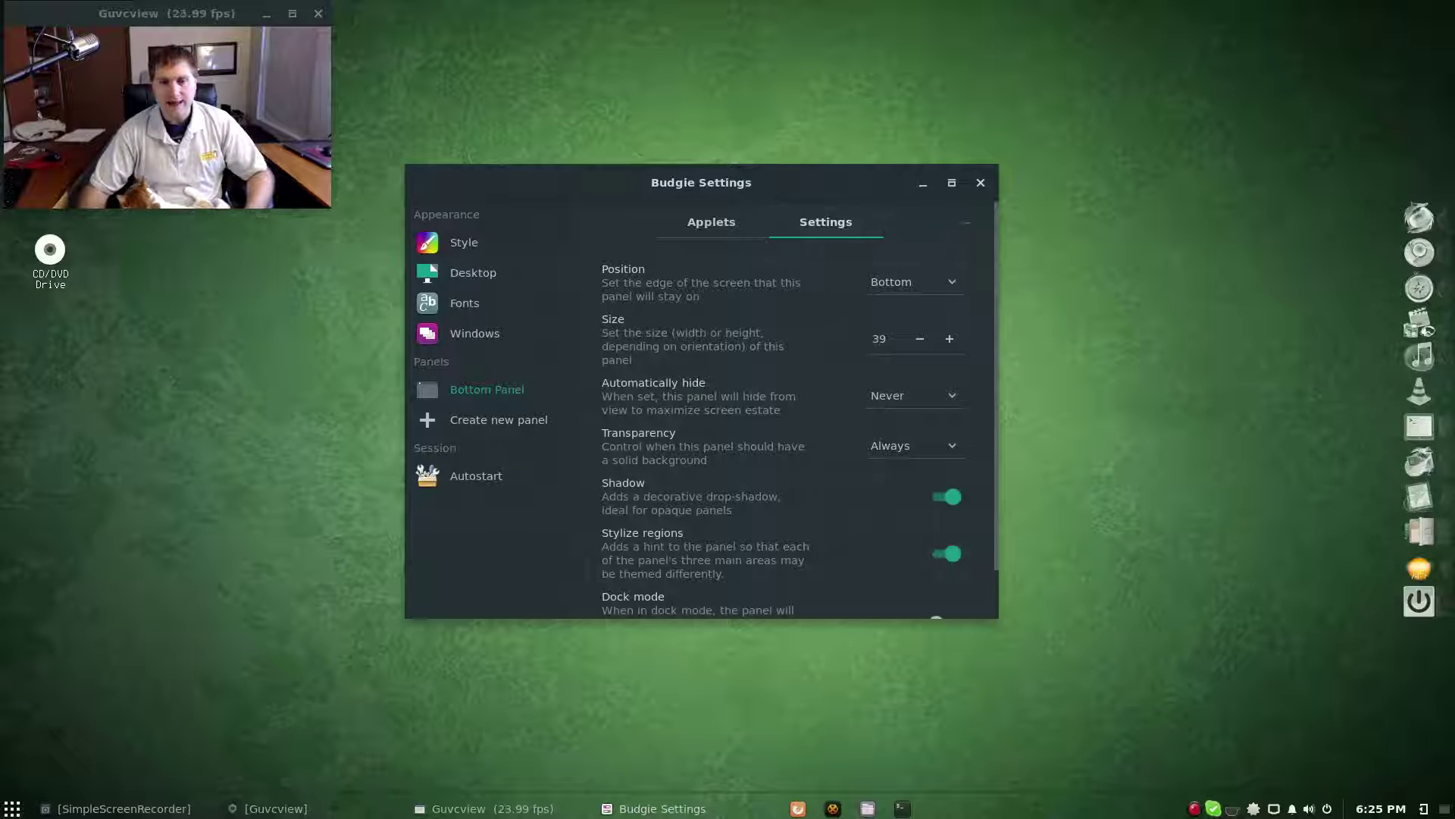
{"action": "left_click", "coordinate": [711, 221]}
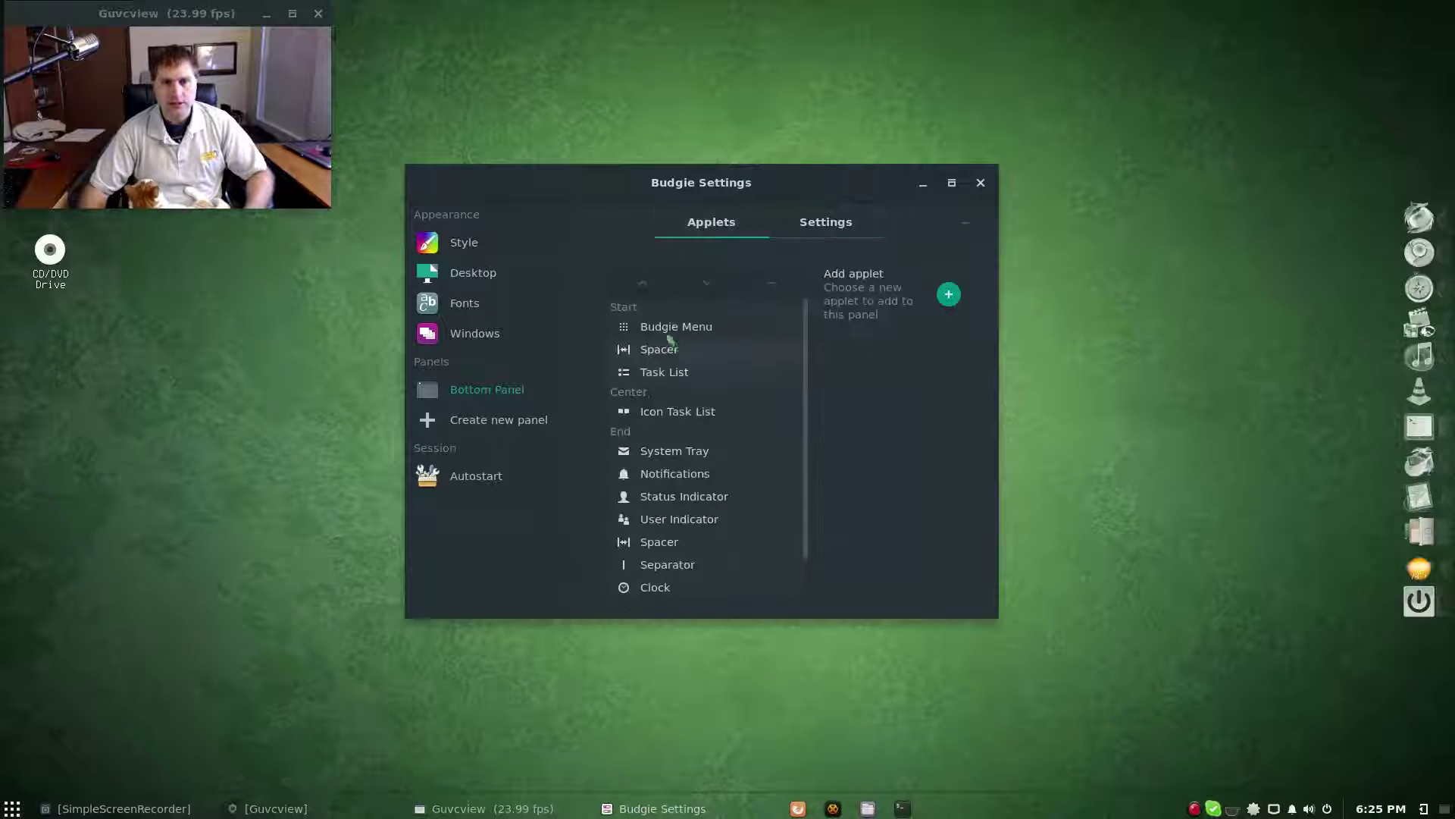
{"action": "left_click", "coordinate": [674, 379]}
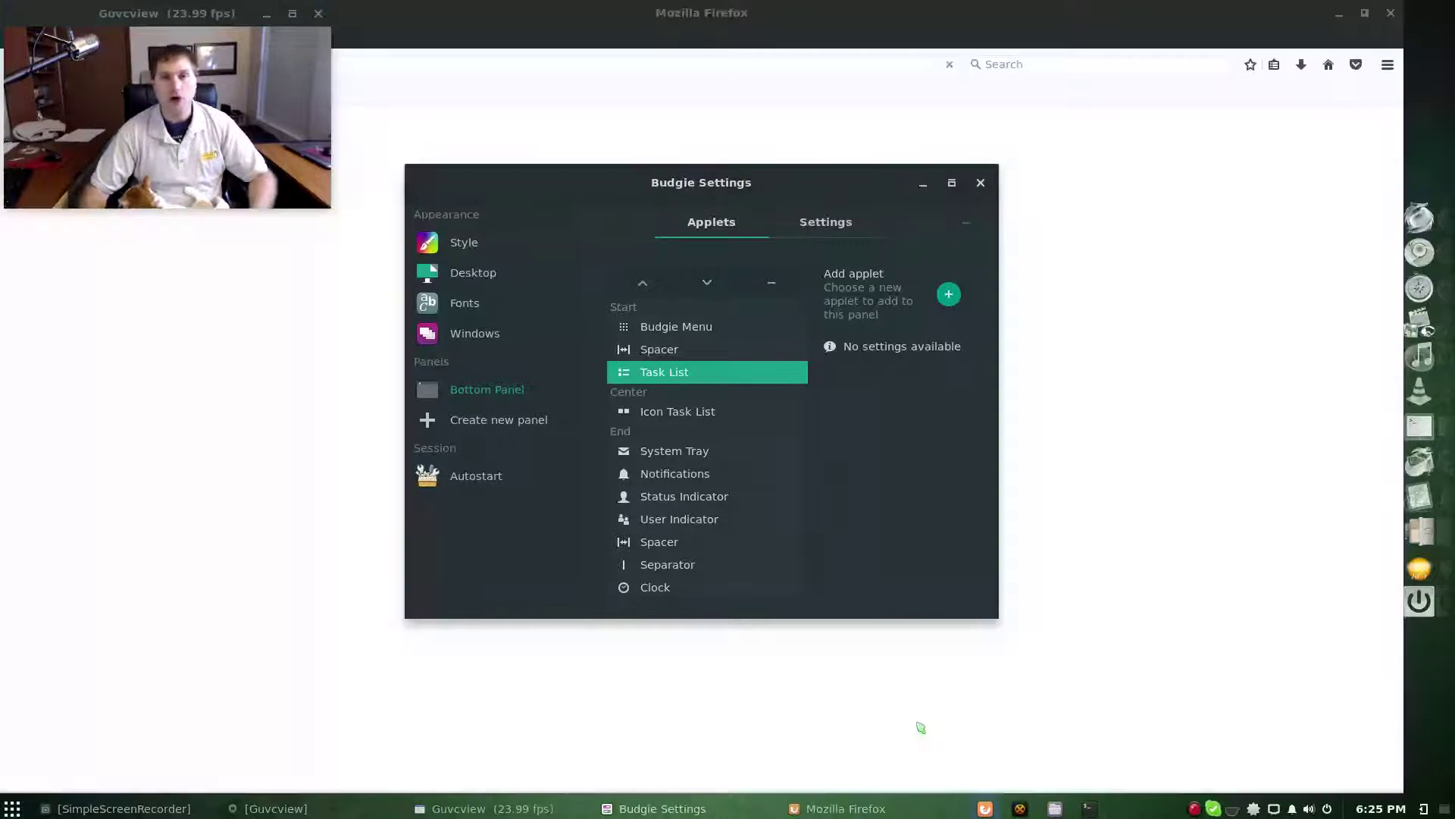
{"action": "left_click", "coordinate": [871, 808]}
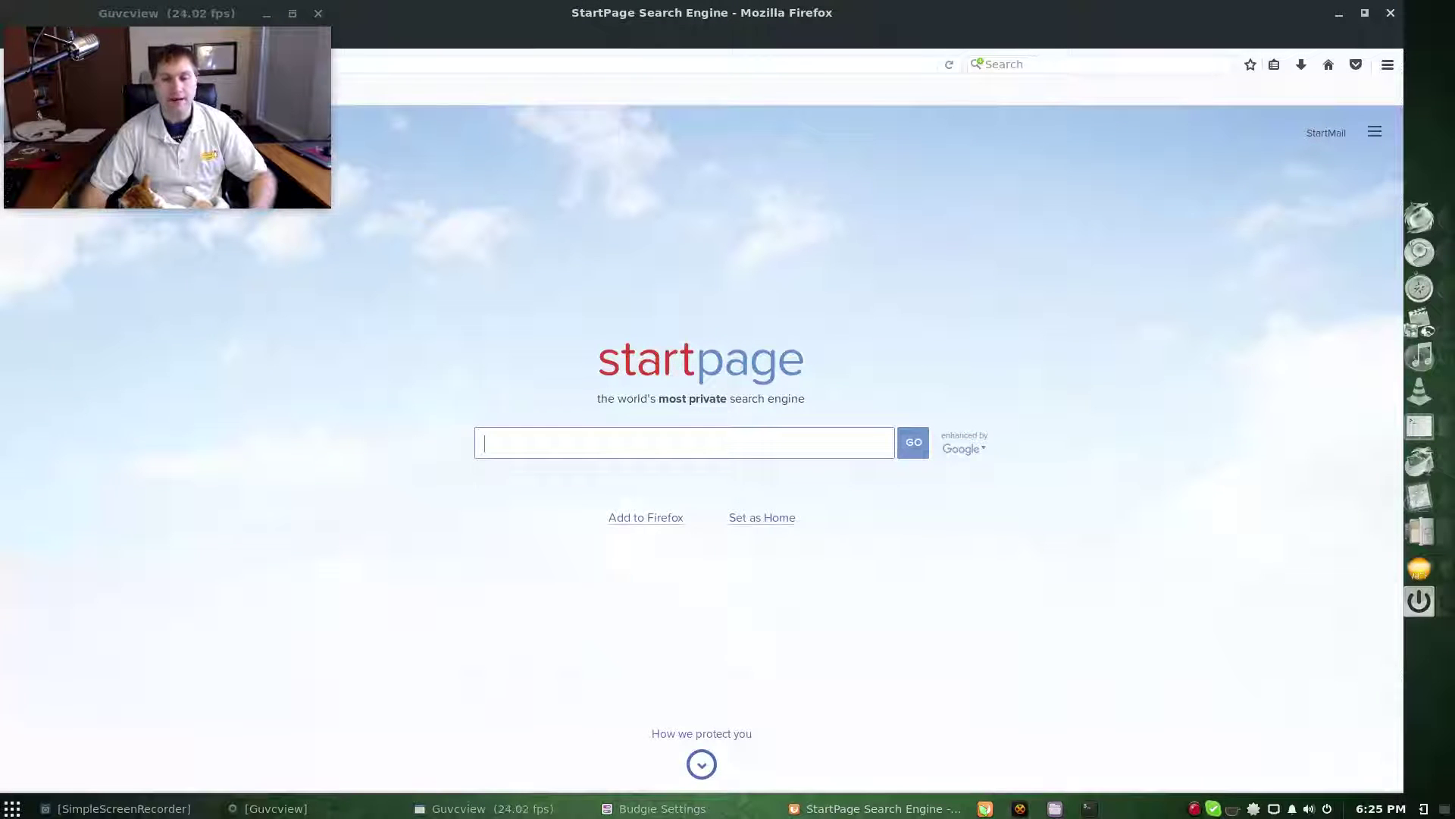
{"action": "right_click", "coordinate": [985, 808]}
{"action": "left_click", "coordinate": [1378, 237]}
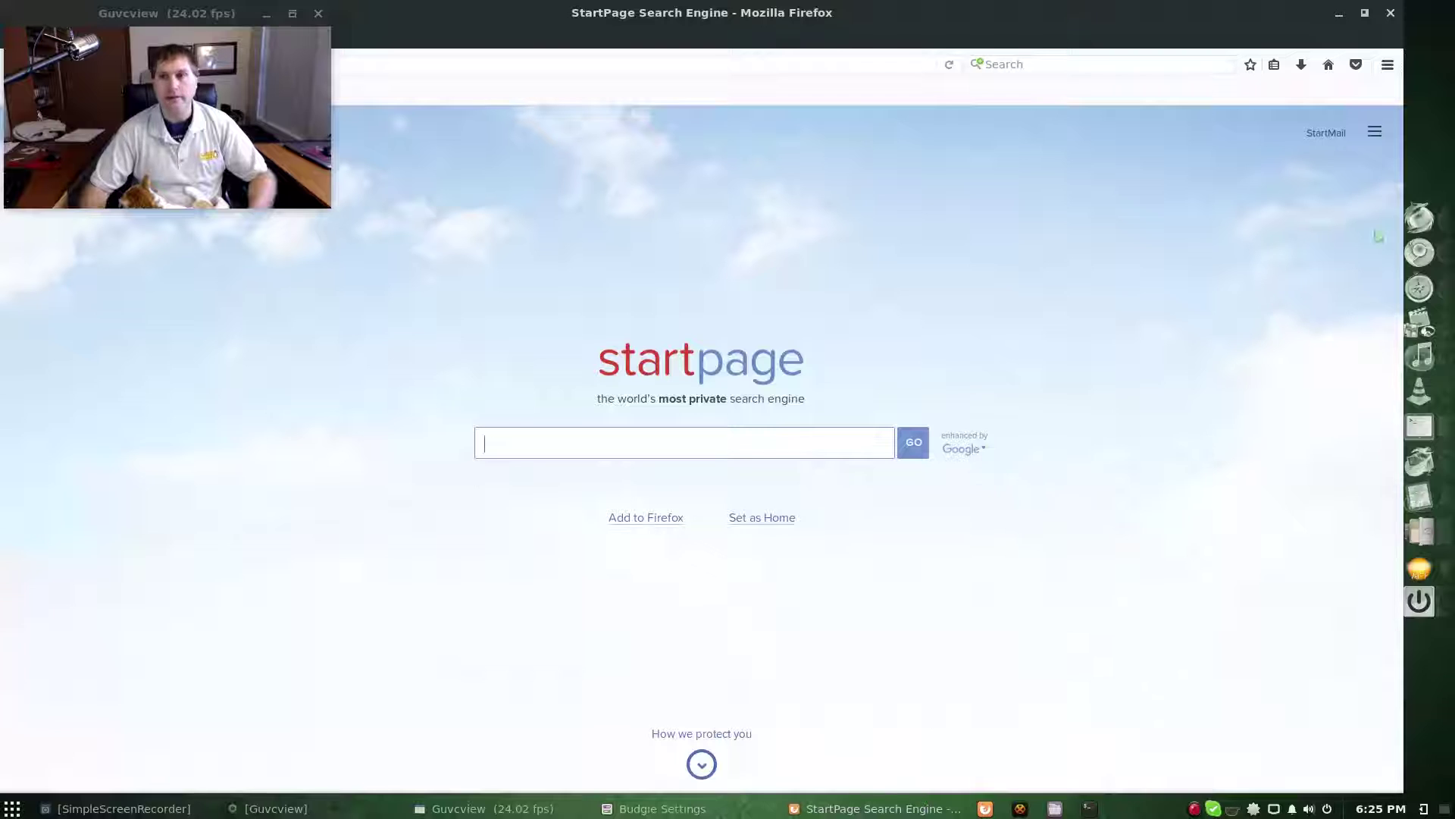
{"action": "left_click", "coordinate": [1390, 13]}
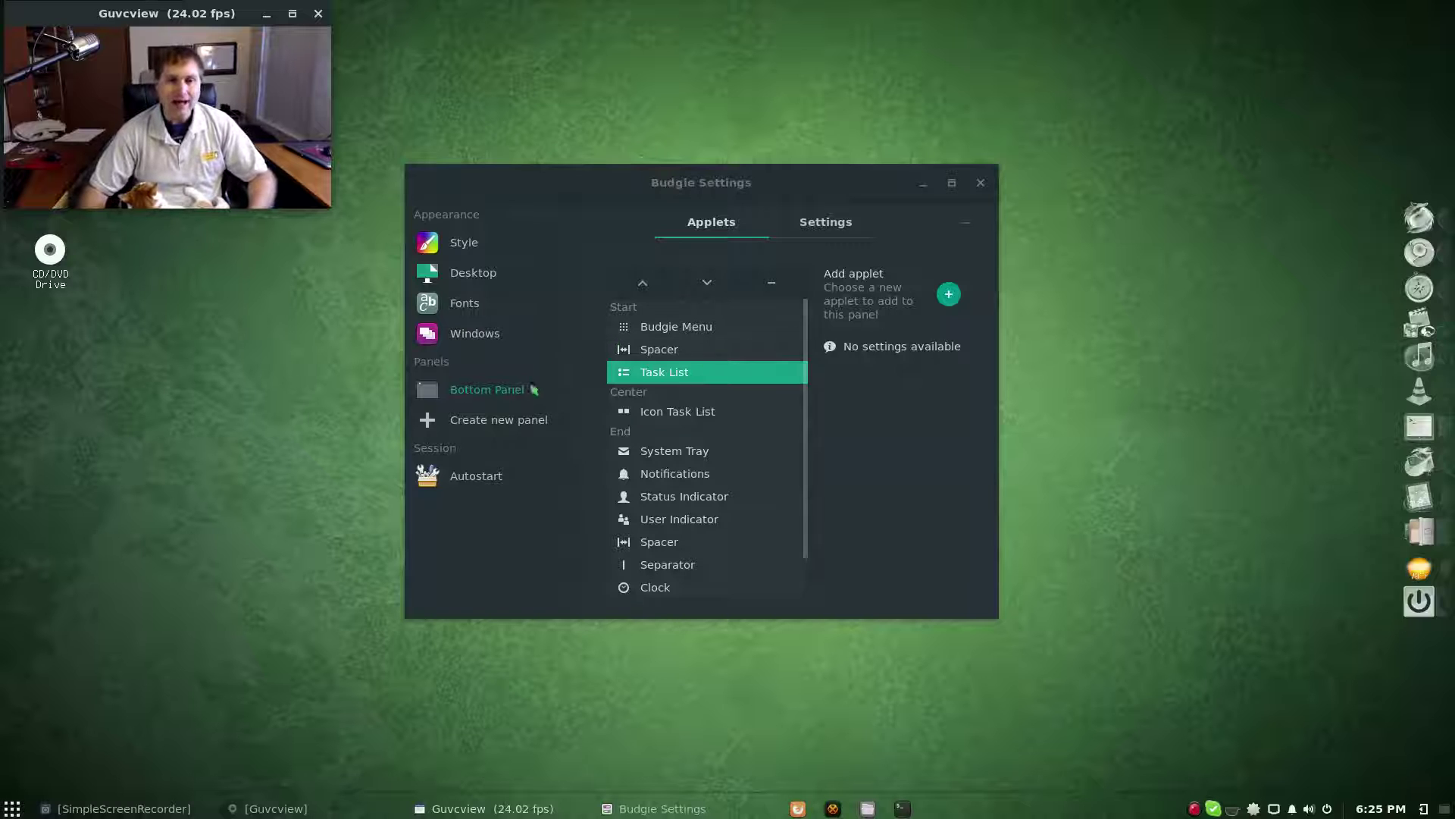
Step: Remove the Task List applet from the start section of the bottom panel, confirming the removal
{"action": "left_click", "coordinate": [729, 369]}
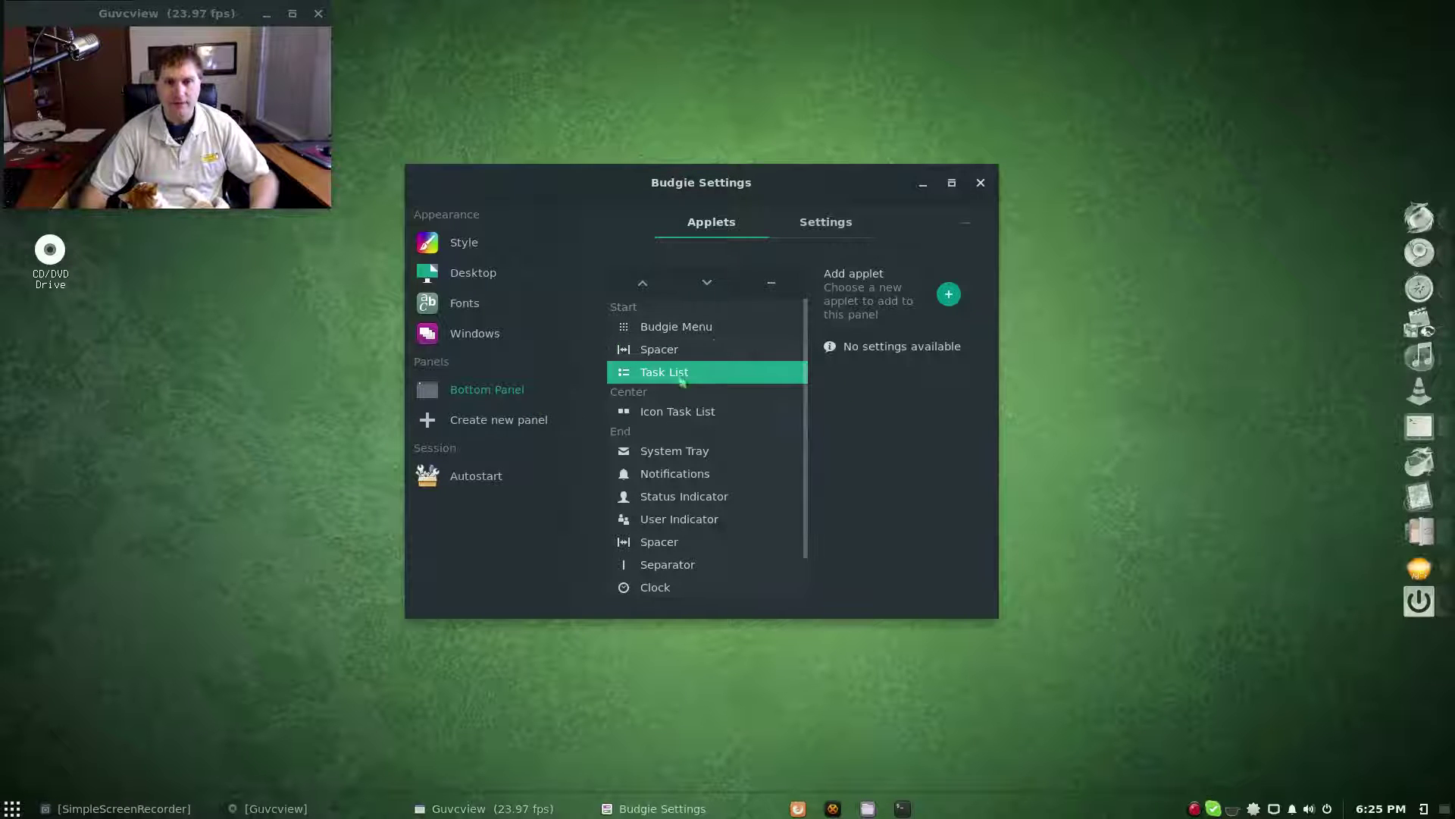
{"action": "left_click", "coordinate": [771, 283]}
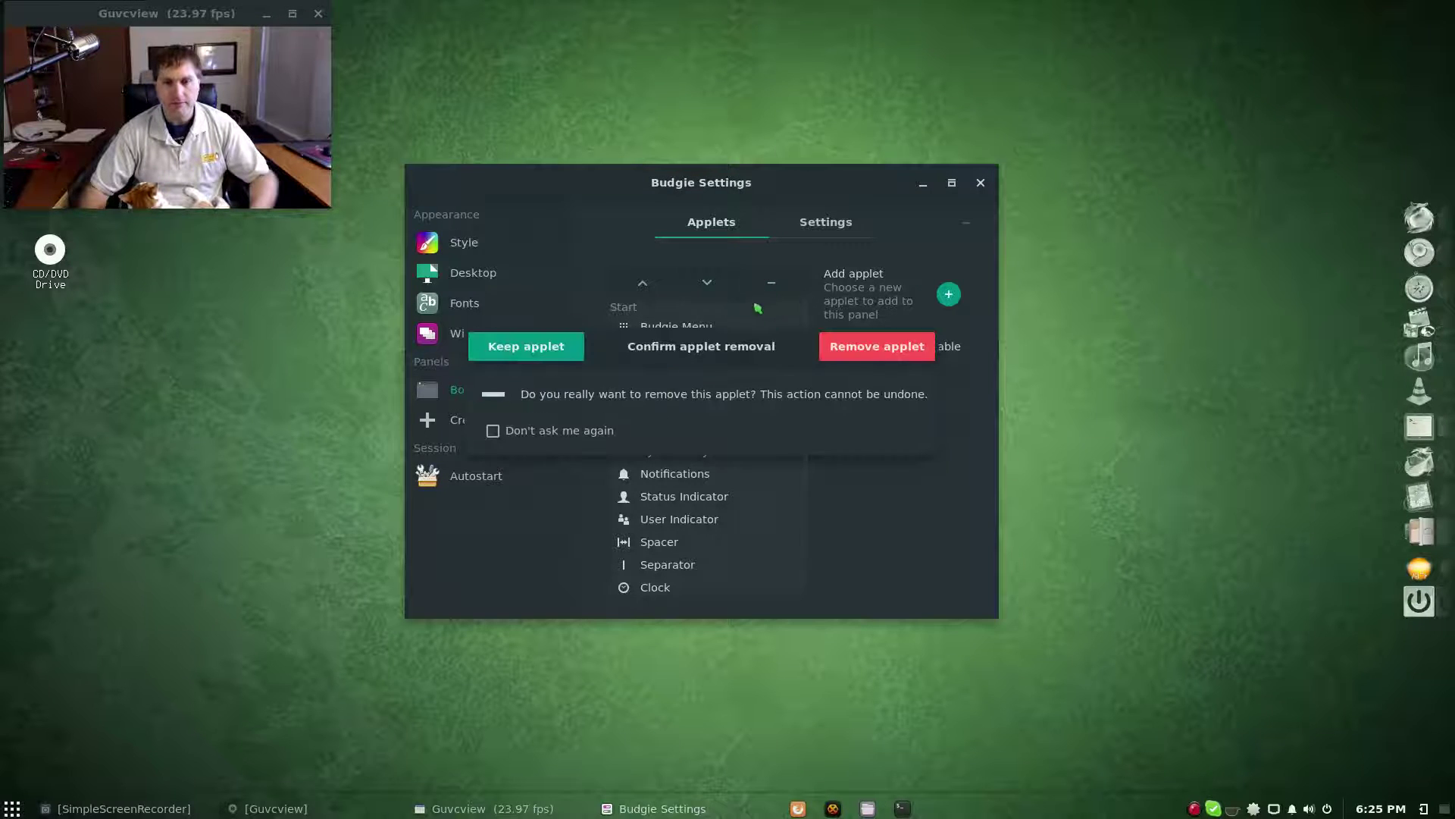
{"action": "left_click", "coordinate": [877, 345]}
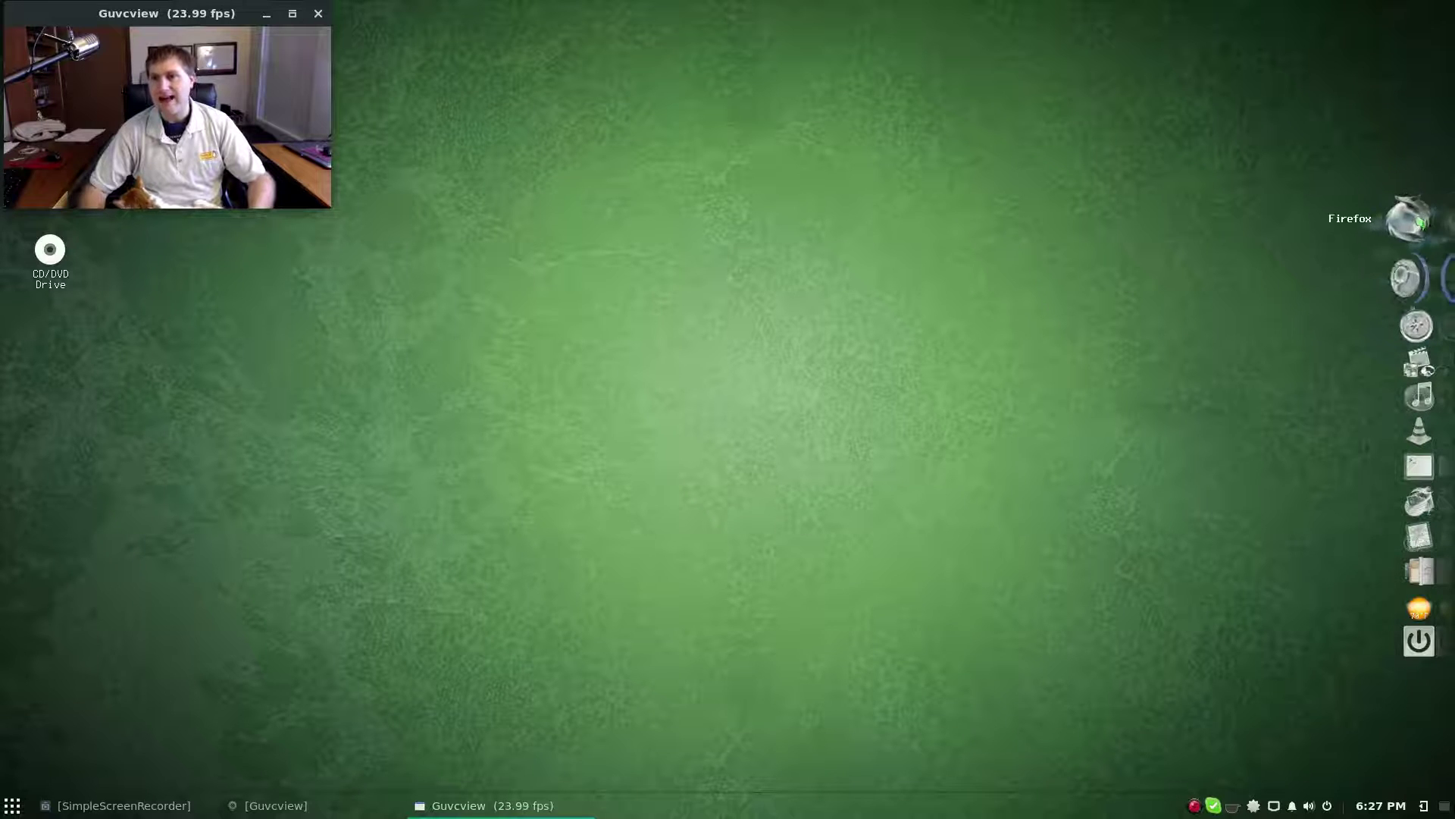
Step: Launch Firefox from the dock to see how it opens, and close its window
{"action": "left_click", "coordinate": [1420, 220]}
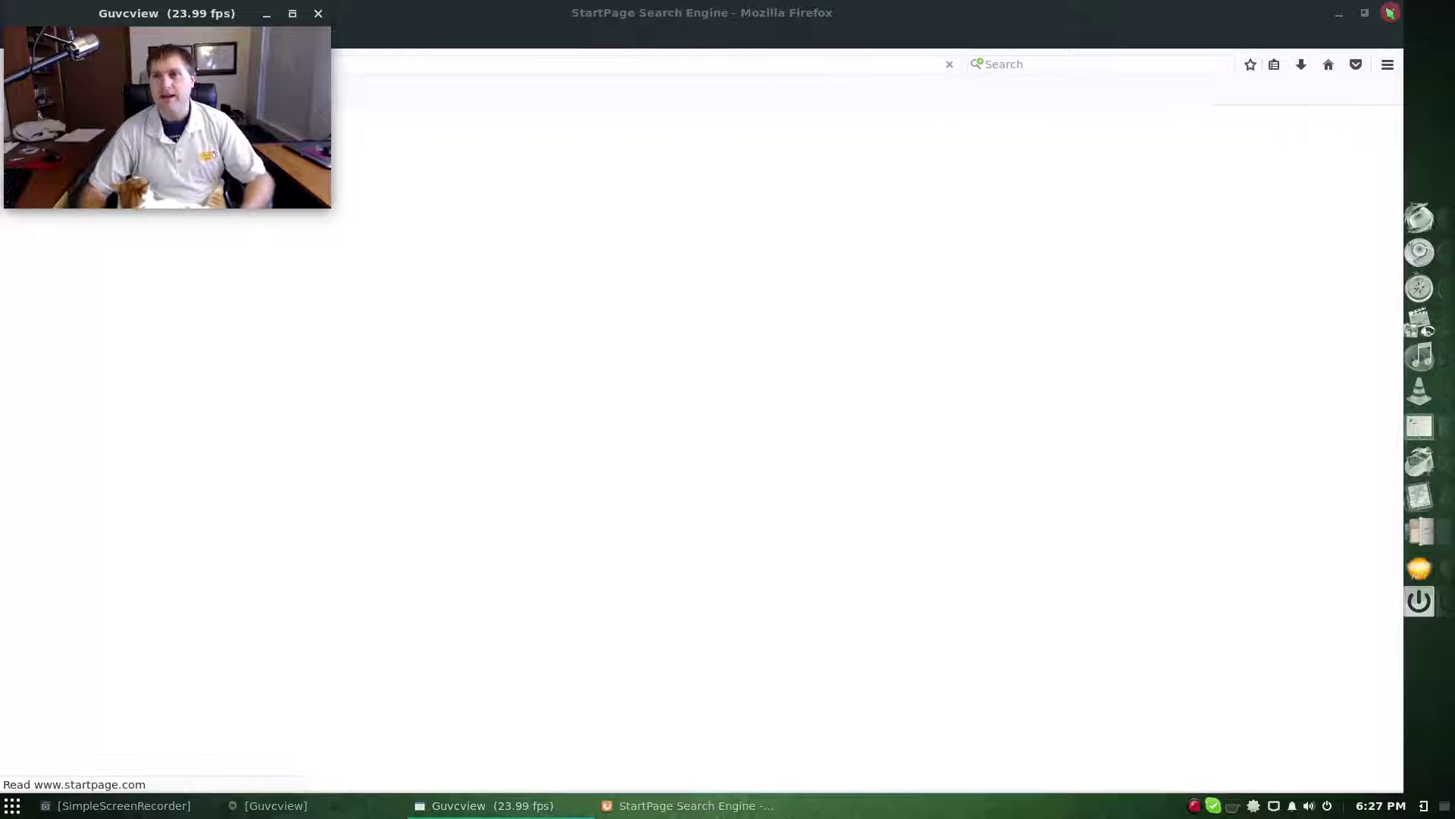
{"action": "left_click", "coordinate": [1391, 13]}
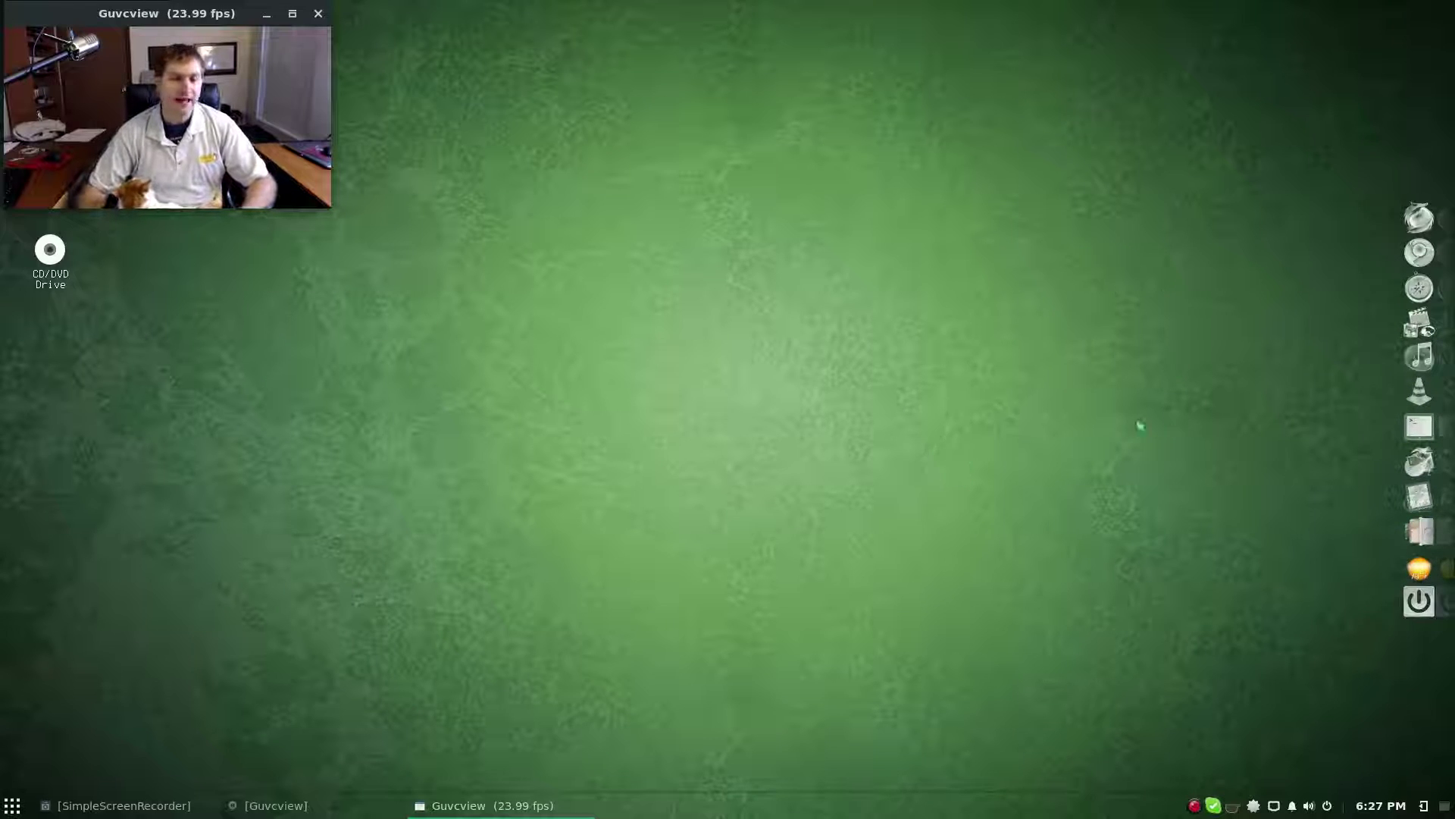
Step: Search the installed applications for "soft" and open Add/Remove Software
{"action": "key", "text": "super"}
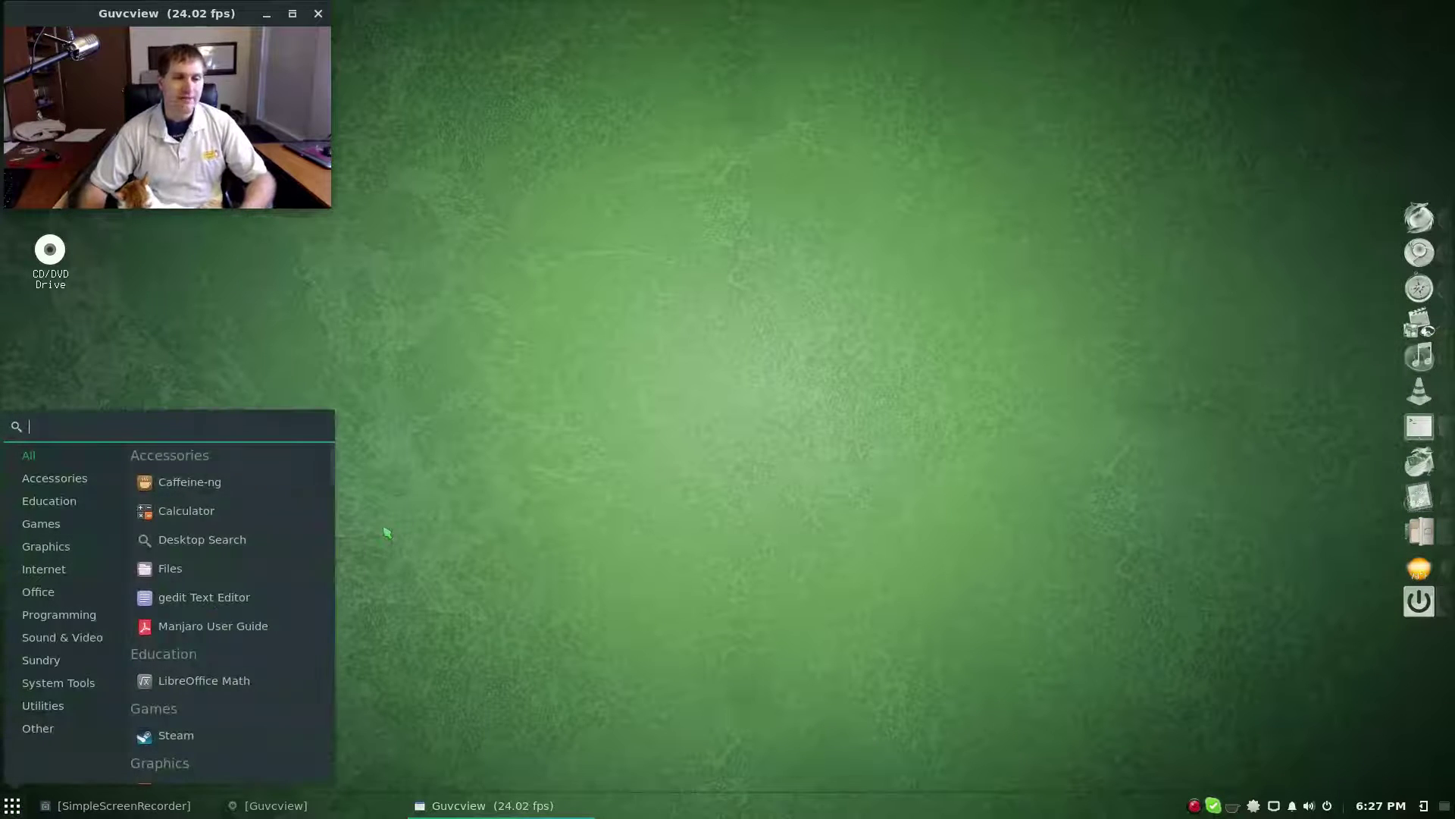
{"action": "type", "text": "ca"}
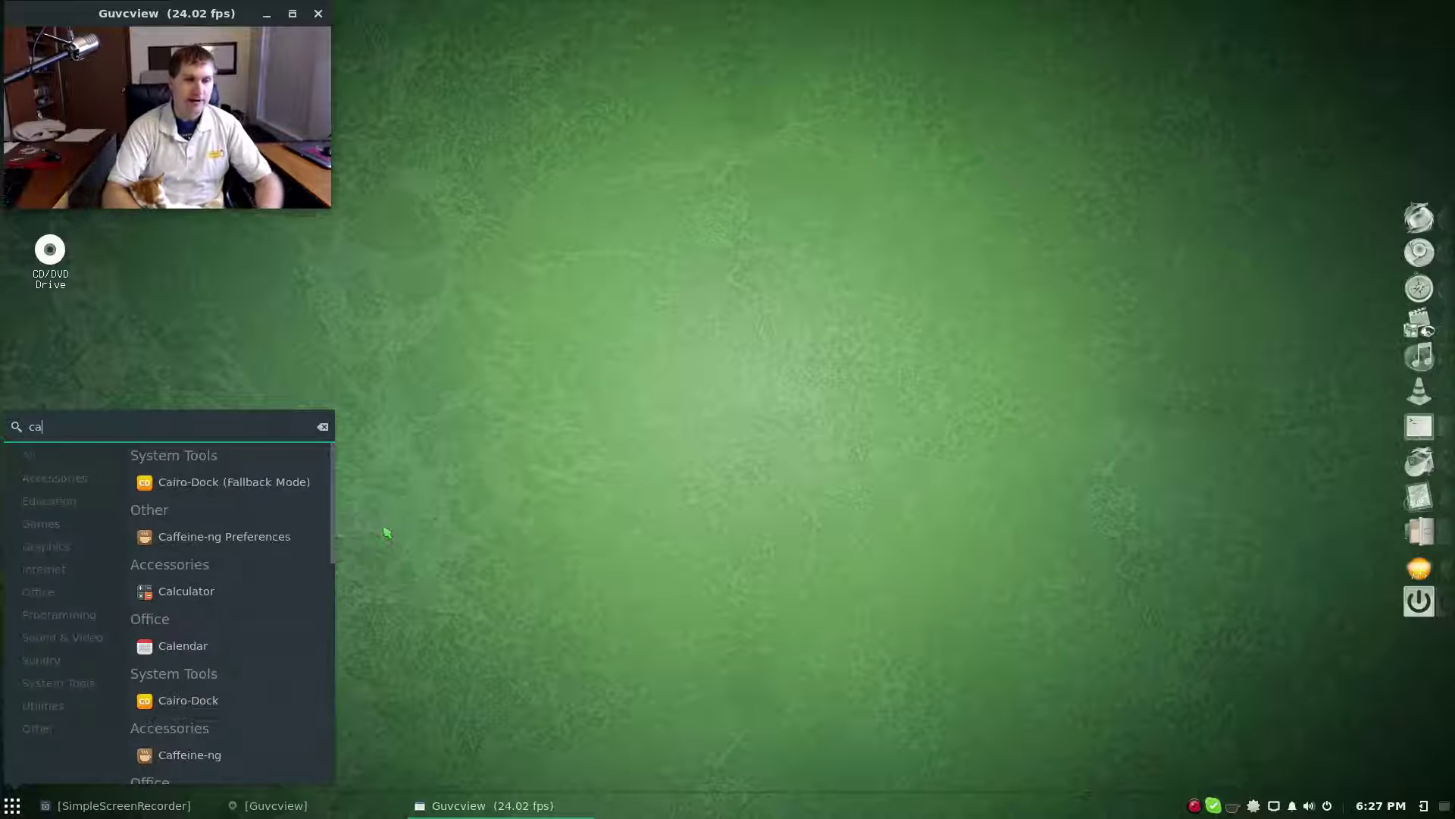
{"action": "key", "text": "BackSpace"}
{"action": "key", "text": "BackSpace"}
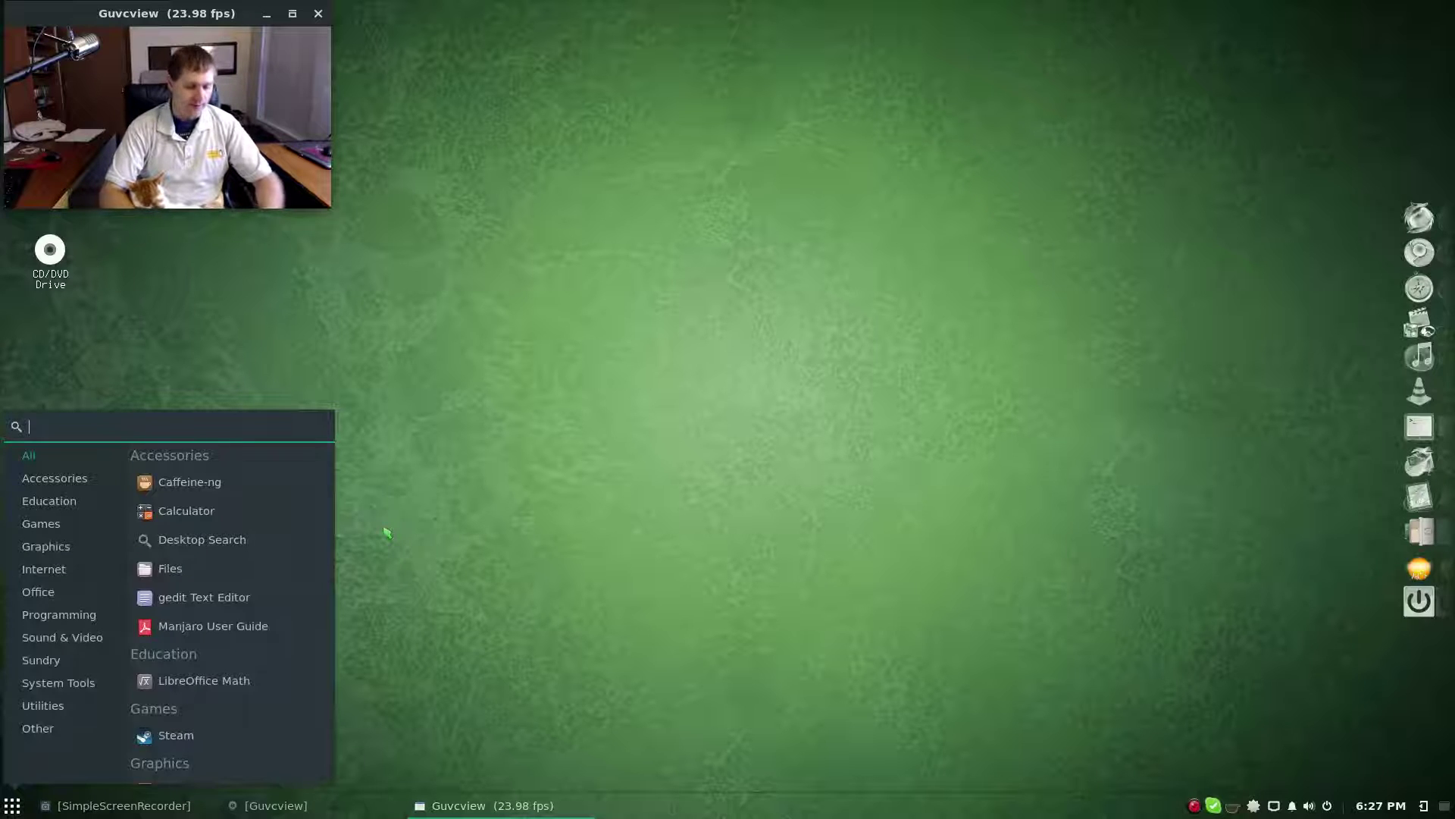
{"action": "type", "text": "soft"}
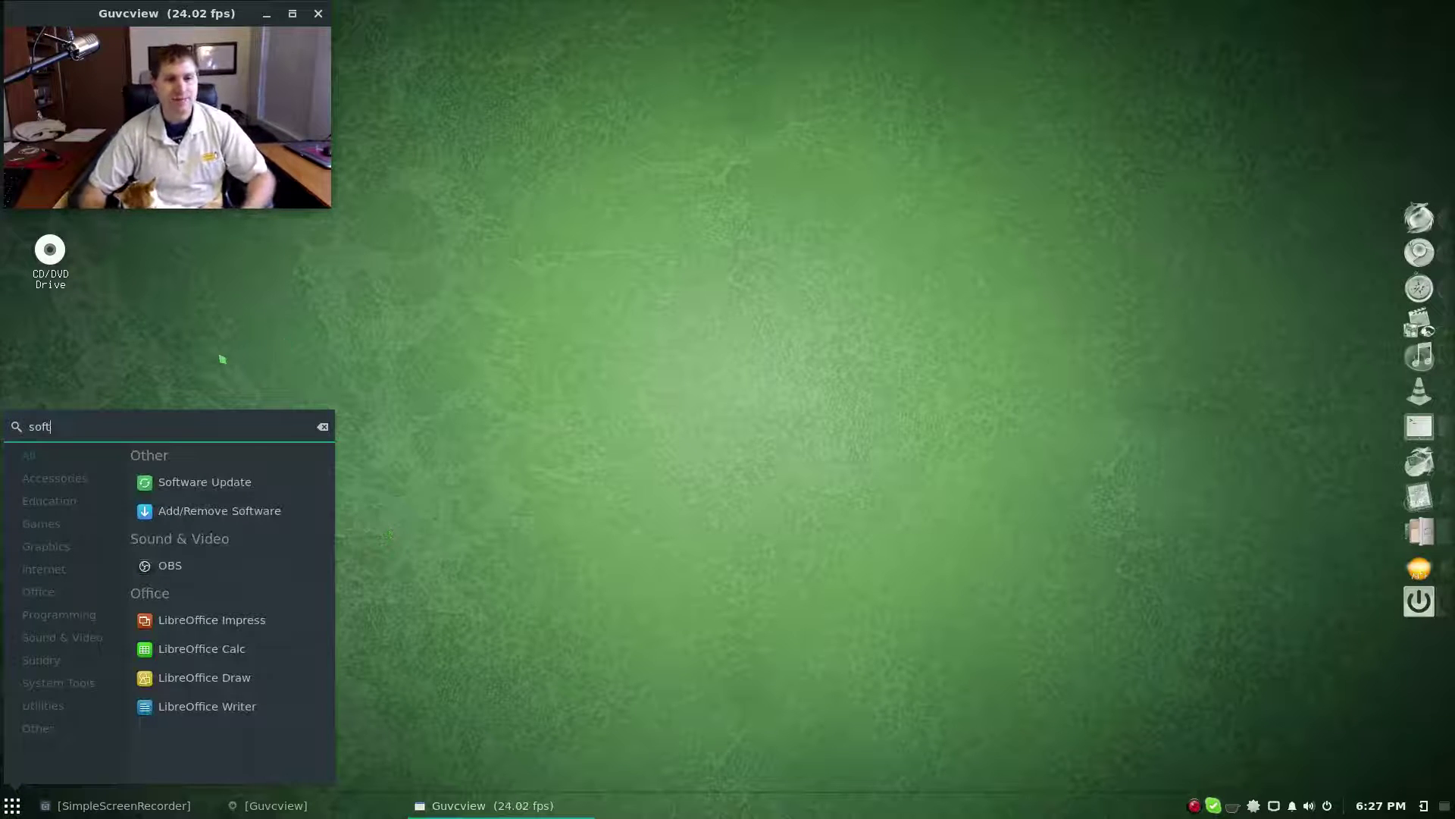
{"action": "left_click", "coordinate": [234, 508]}
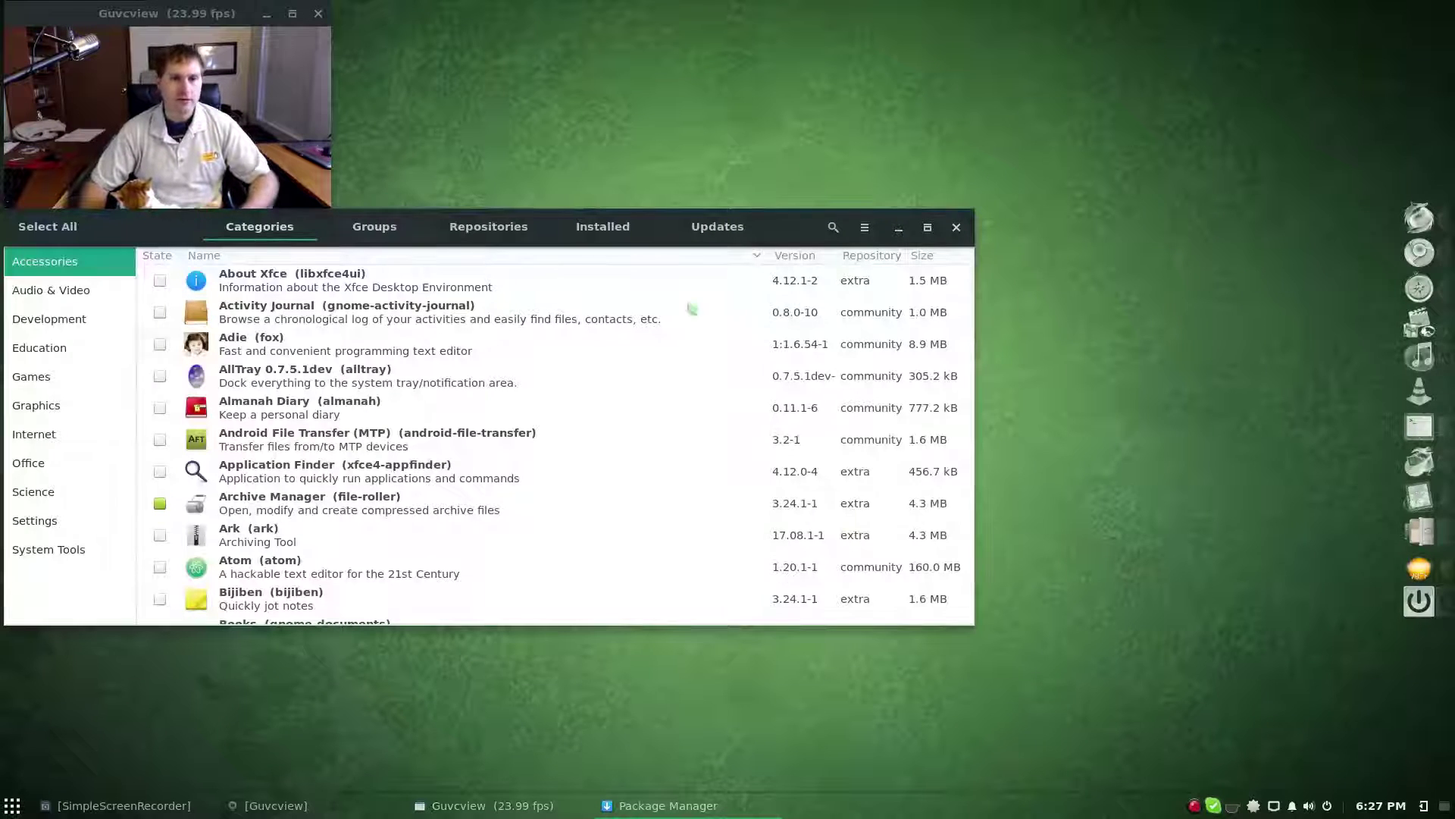
Step: Search the packages for "cair" to examine the Cairo-Dock entries, and close the package manager
{"action": "type", "text": "cai"}
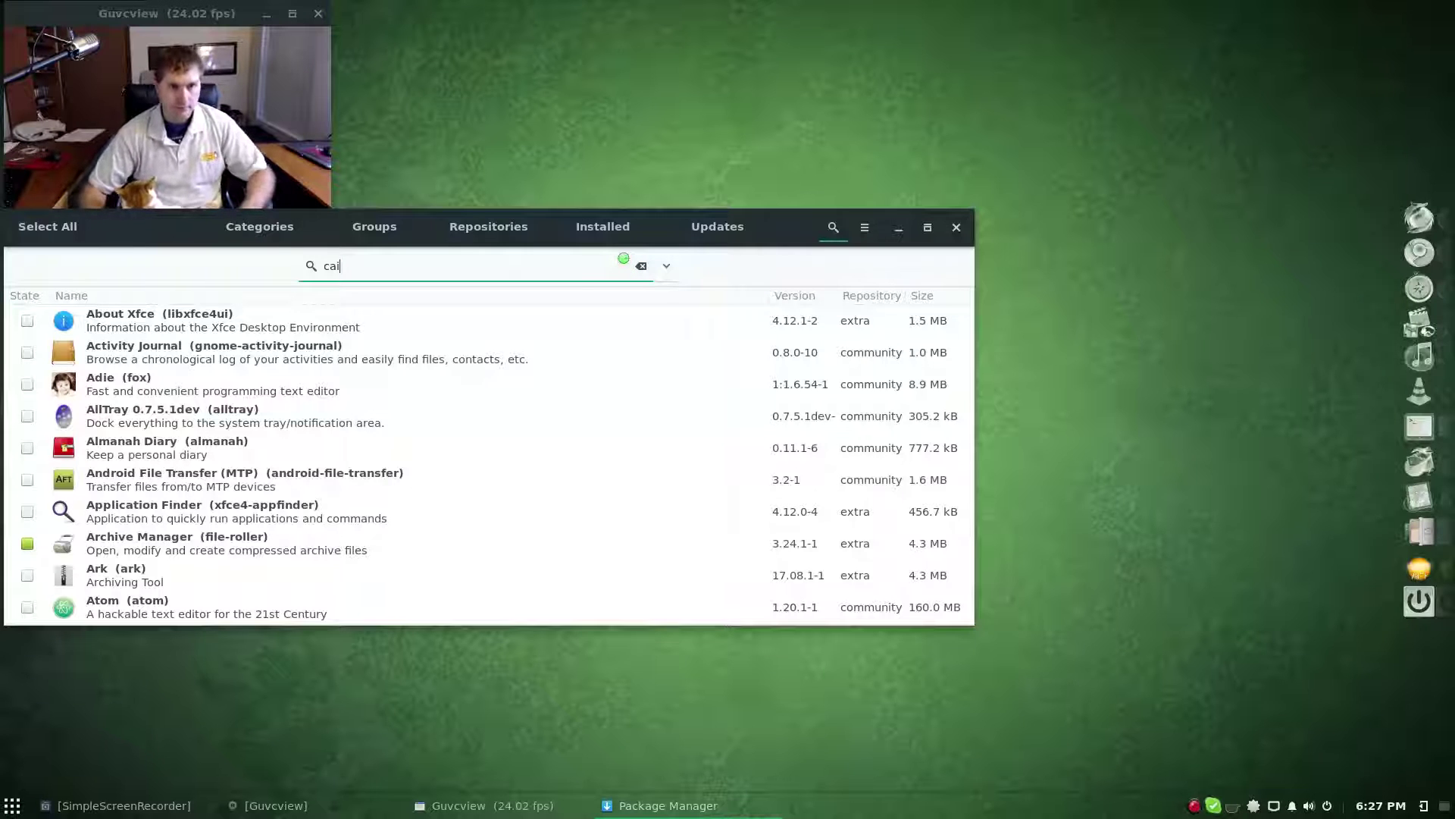
{"action": "type", "text": "r"}
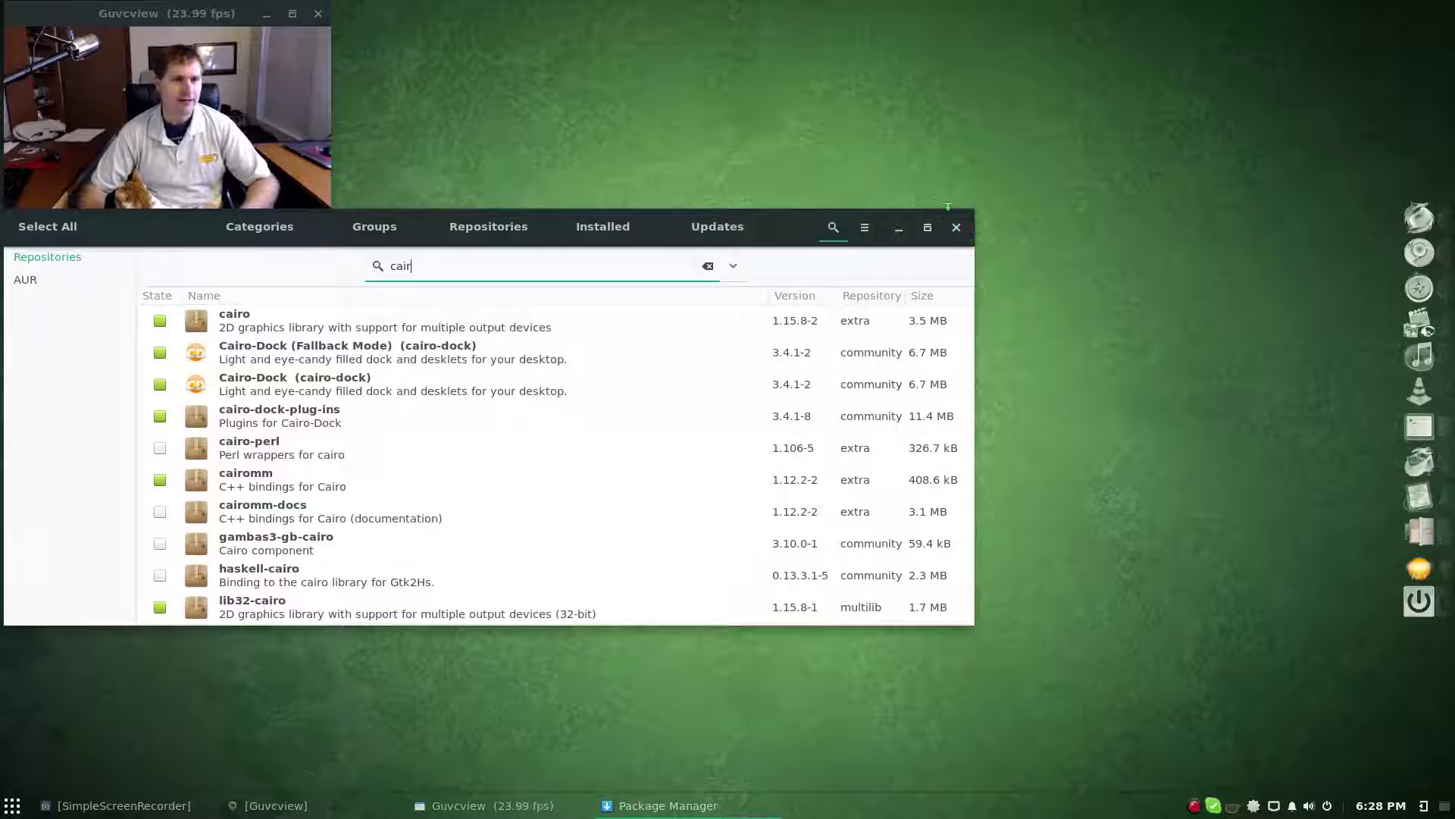
{"action": "left_click", "coordinate": [956, 228]}
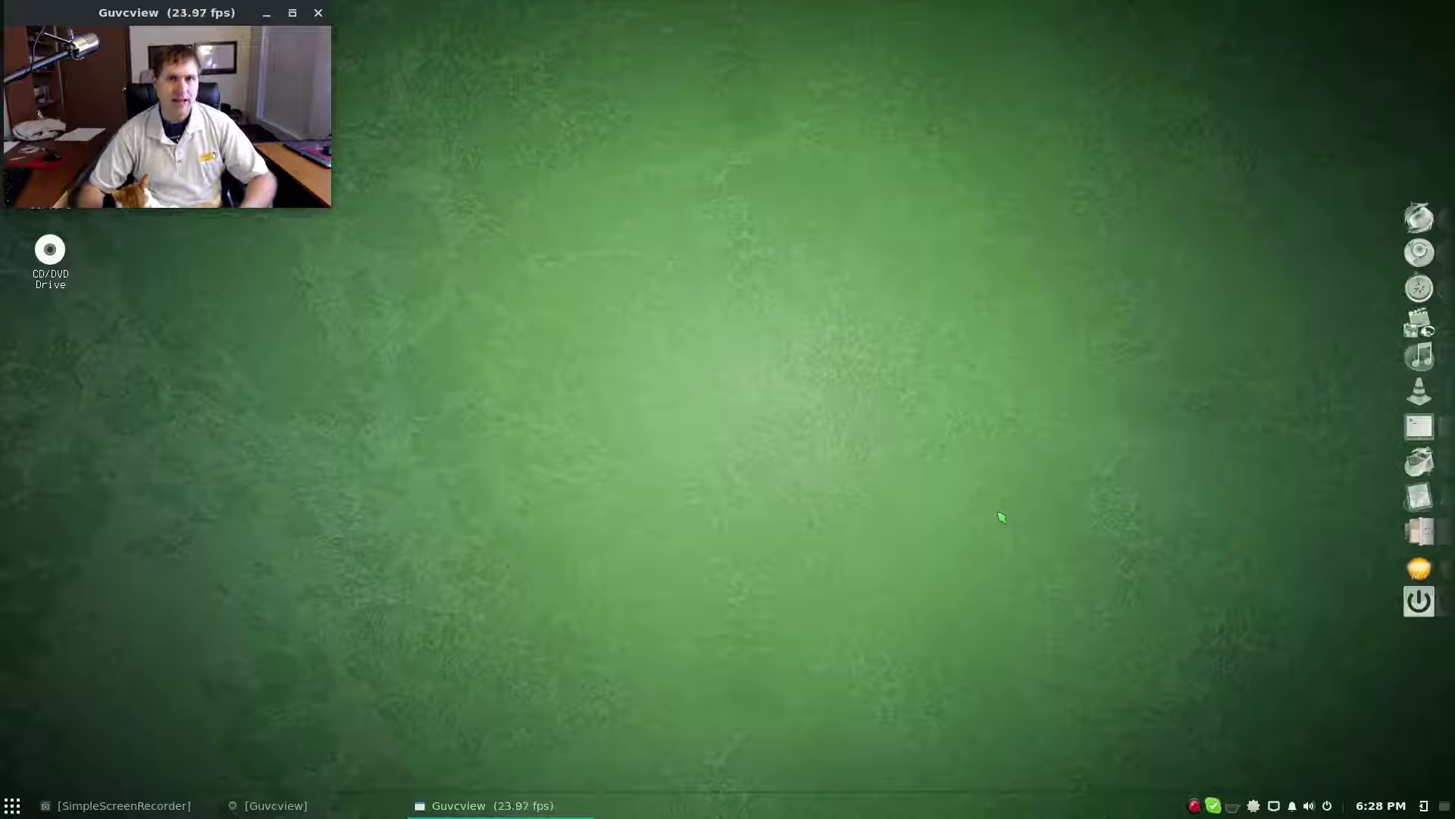
Step: Find Budgie Desktop Settings by searching for "bud" and show its list of Autostart apps
{"action": "left_click", "coordinate": [11, 804]}
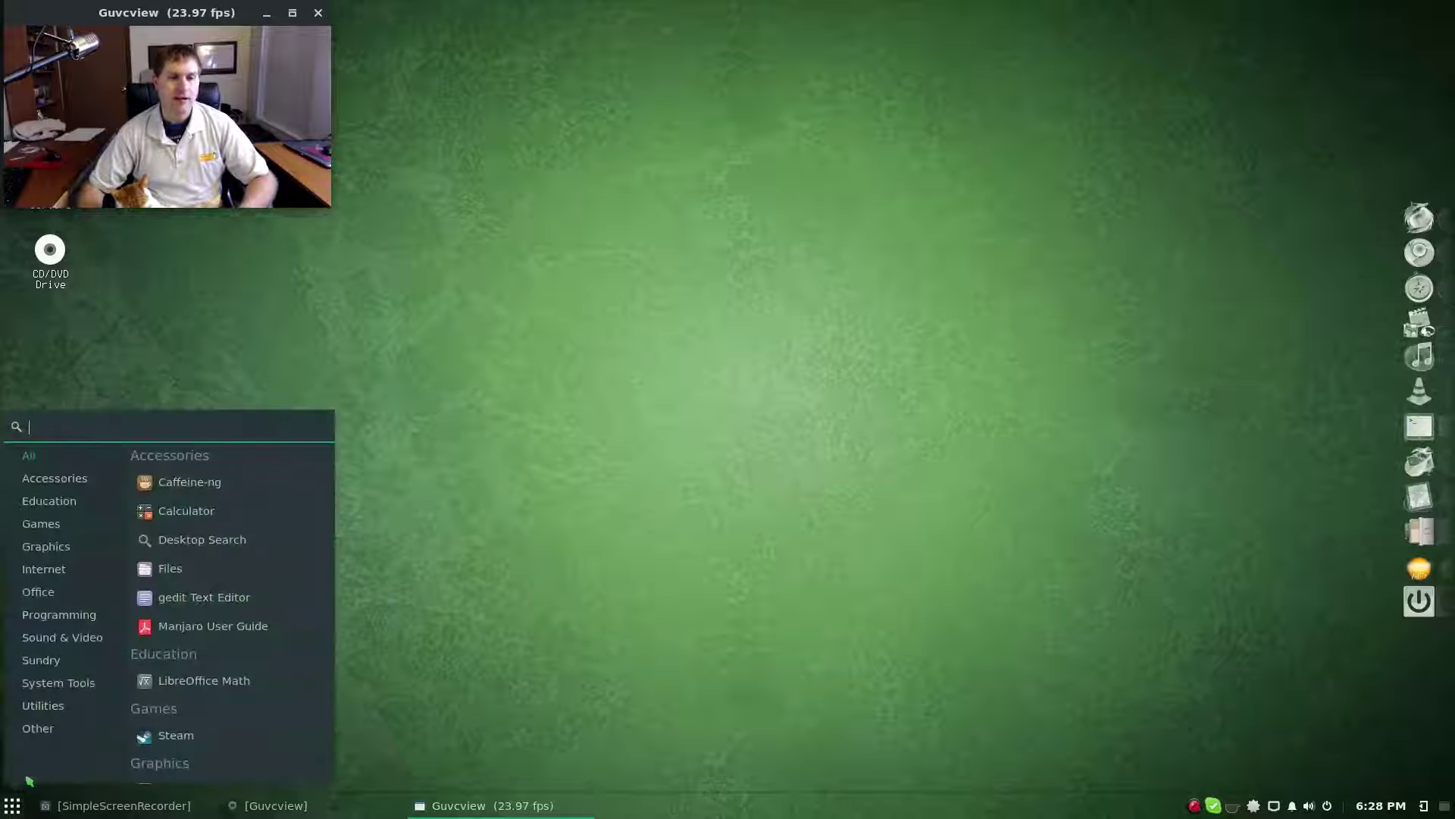
{"action": "type", "text": "bud"}
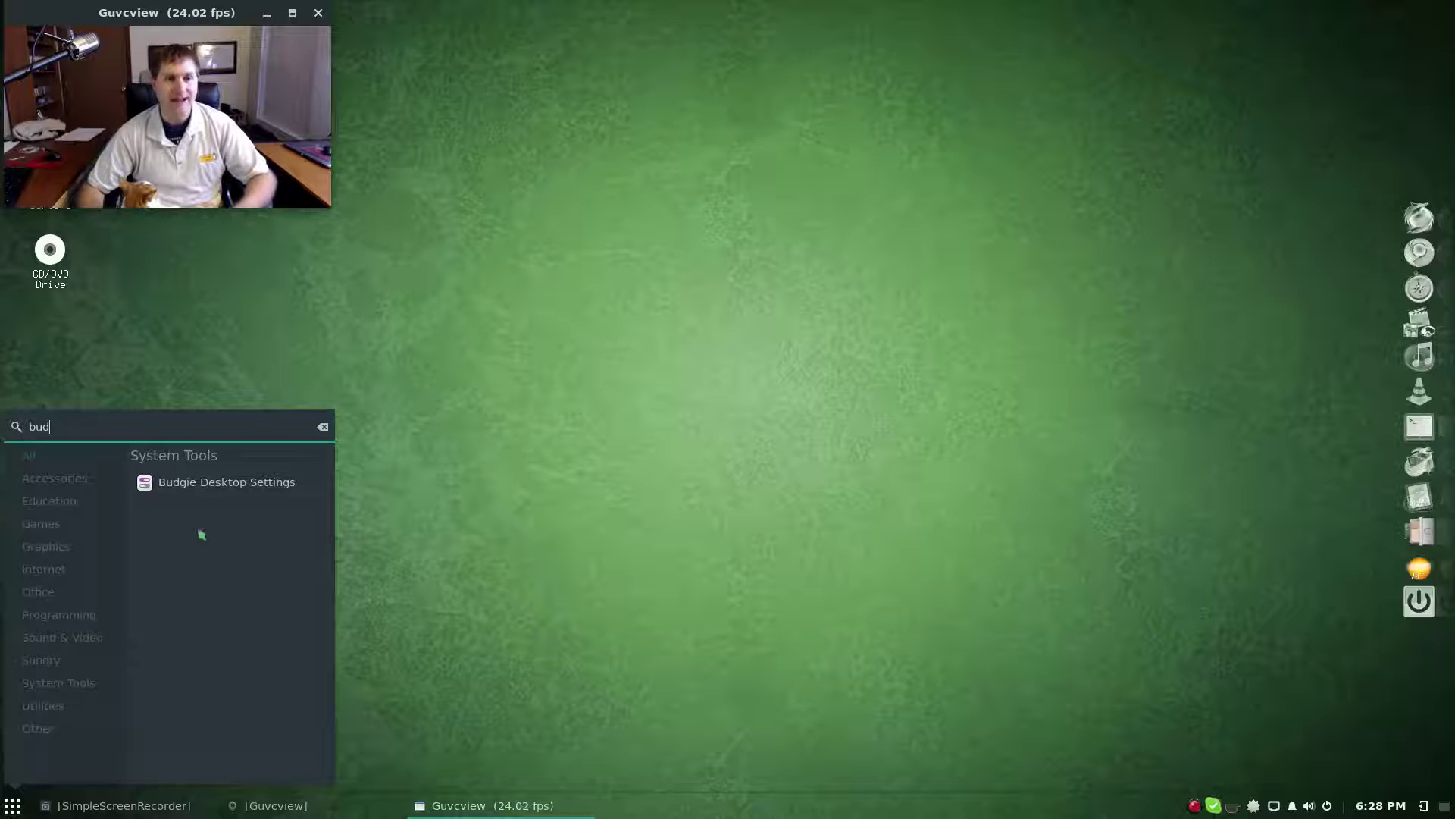
{"action": "left_click", "coordinate": [199, 482]}
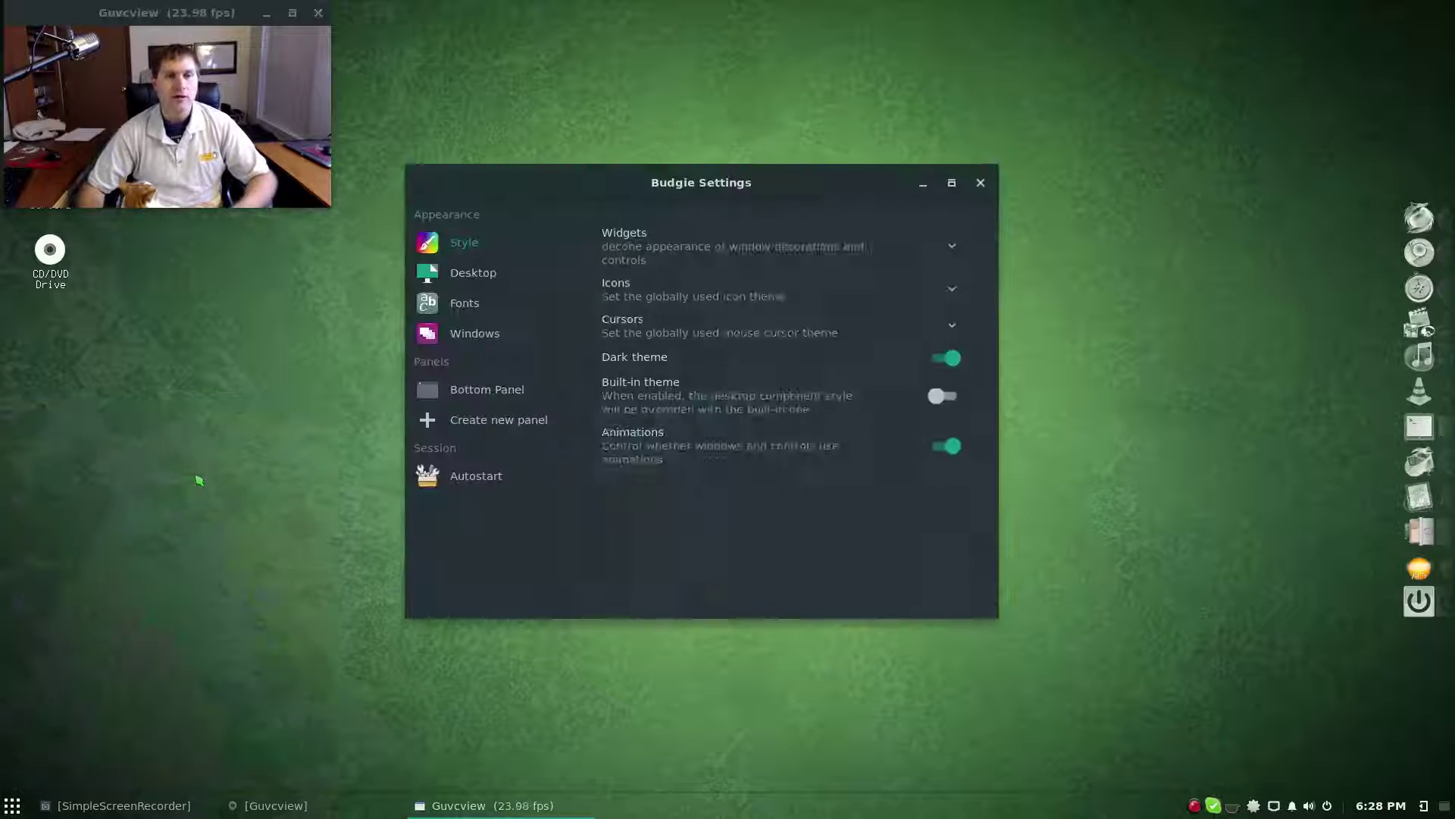
{"action": "left_click", "coordinate": [478, 490]}
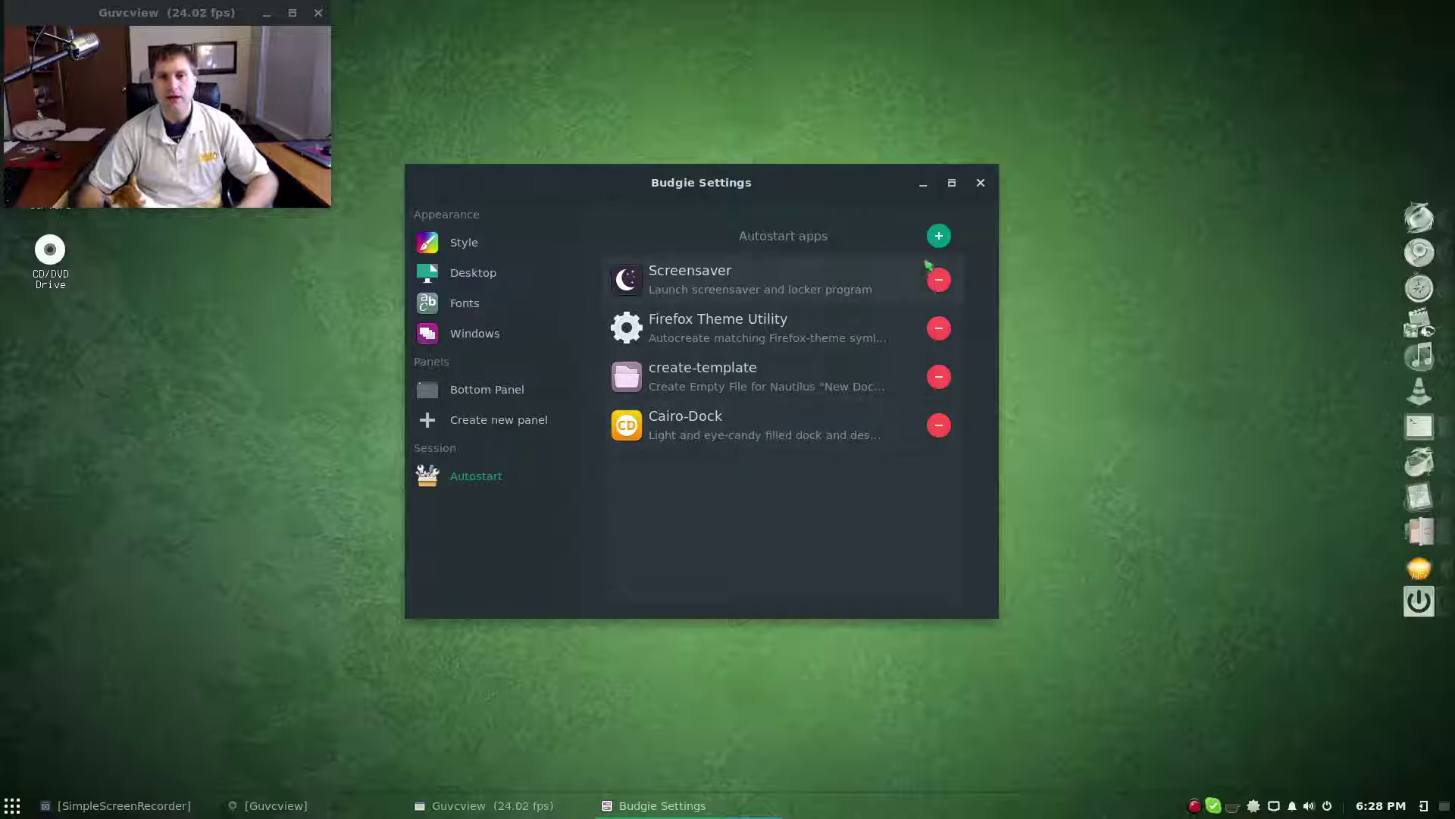
Step: View the options for adding an autostart entry, and close Budgie Settings without adding one
{"action": "left_click", "coordinate": [939, 235]}
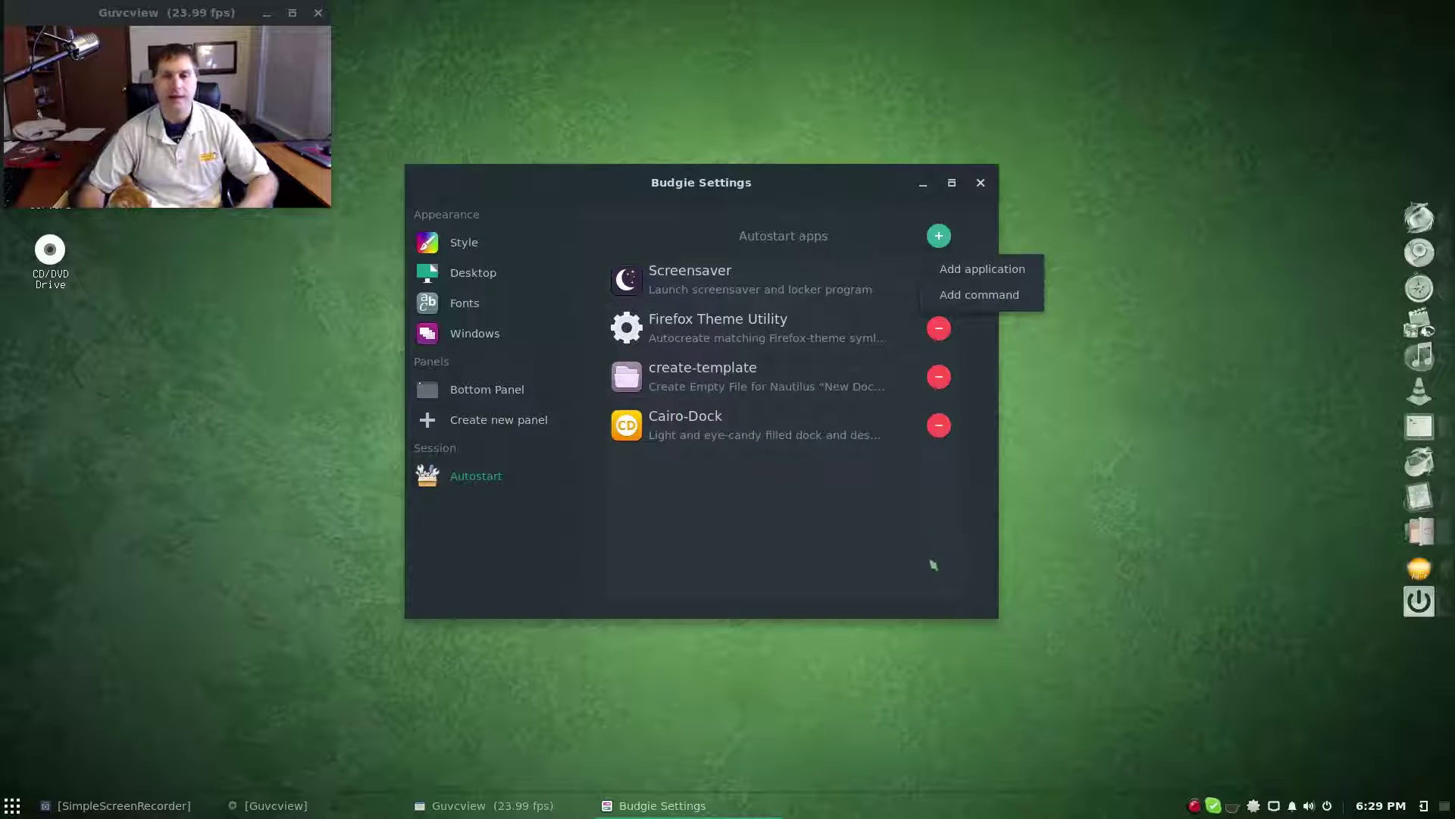
{"action": "left_click", "coordinate": [974, 557]}
{"action": "left_click", "coordinate": [980, 183]}
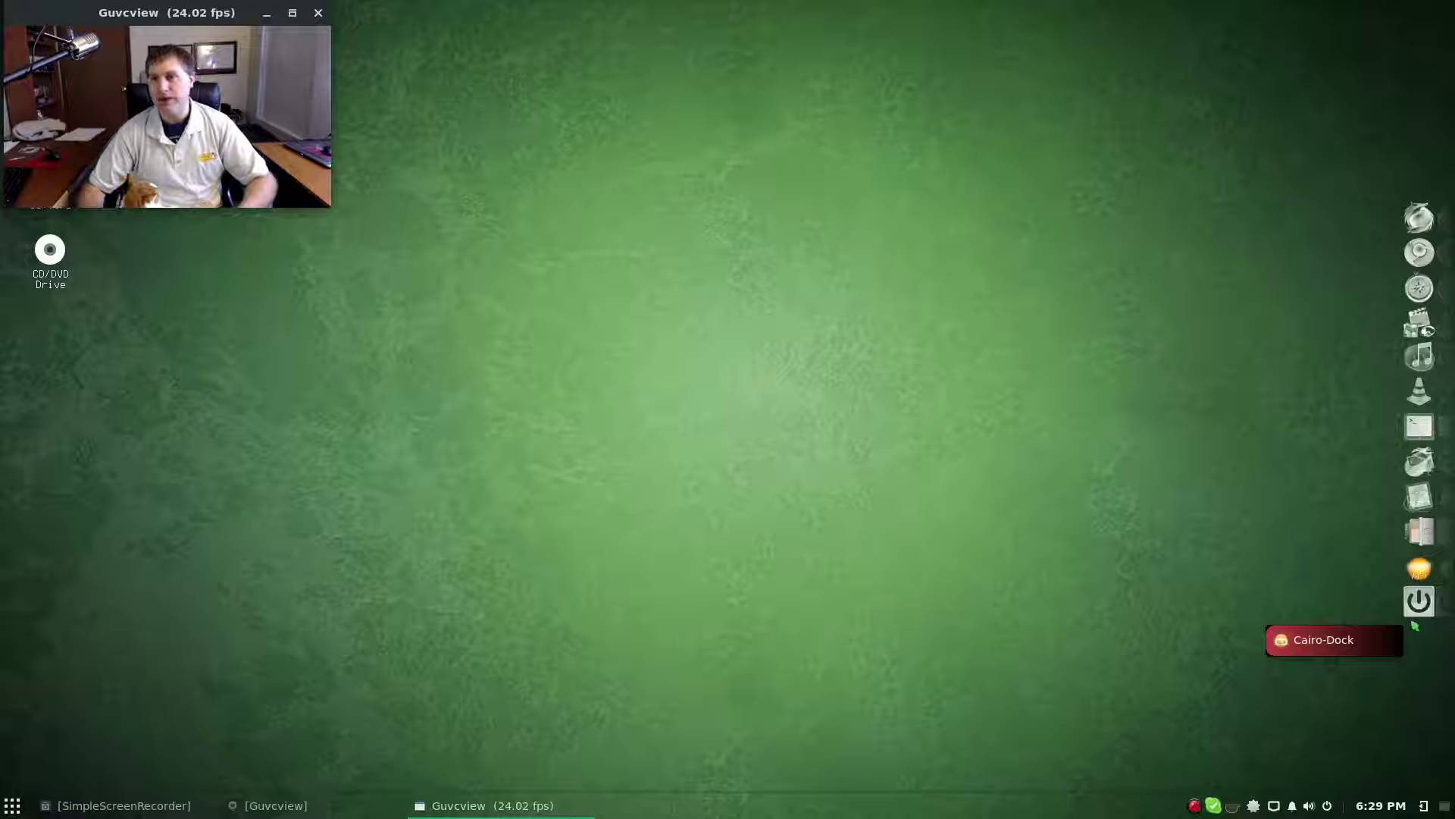
Step: Open the Cairo-Dock configuration and save the current dock theme as glass-right-dock, including its behaviour and launchers
{"action": "right_click", "coordinate": [1339, 641]}
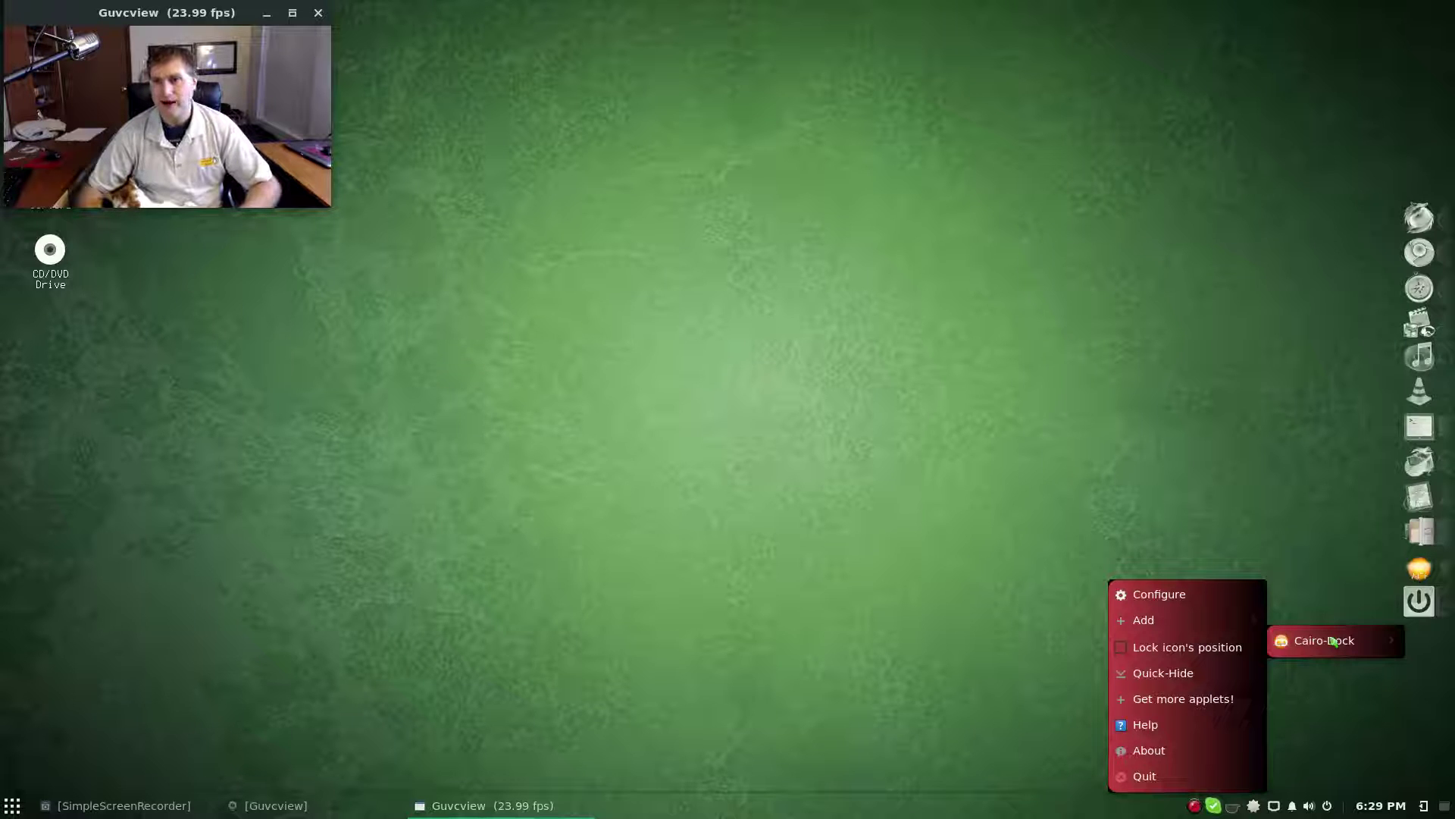
{"action": "left_click", "coordinate": [1182, 594]}
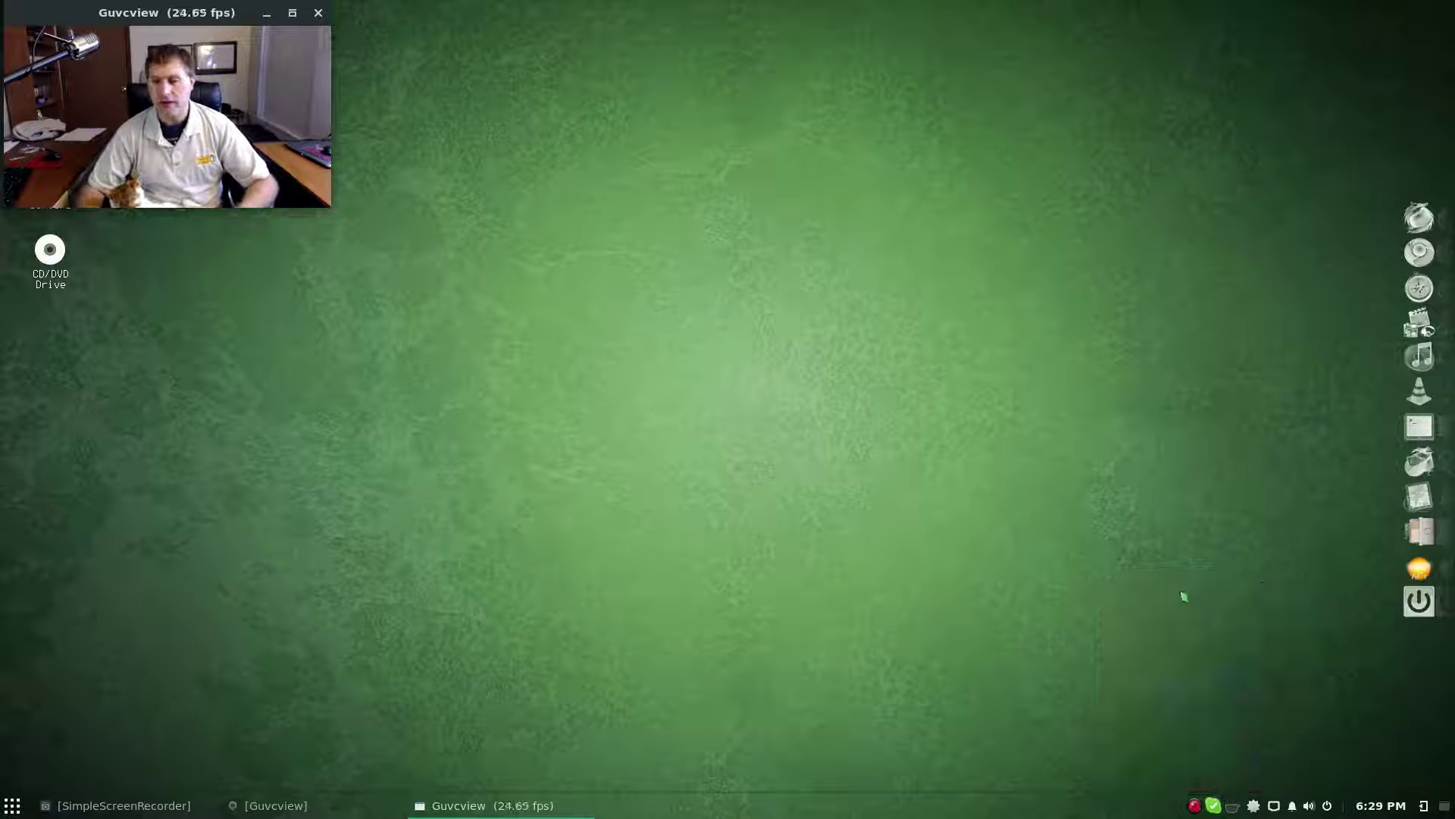
{"action": "left_click_drag", "start_coordinate": [582, 3], "coordinate": [680, 220]}
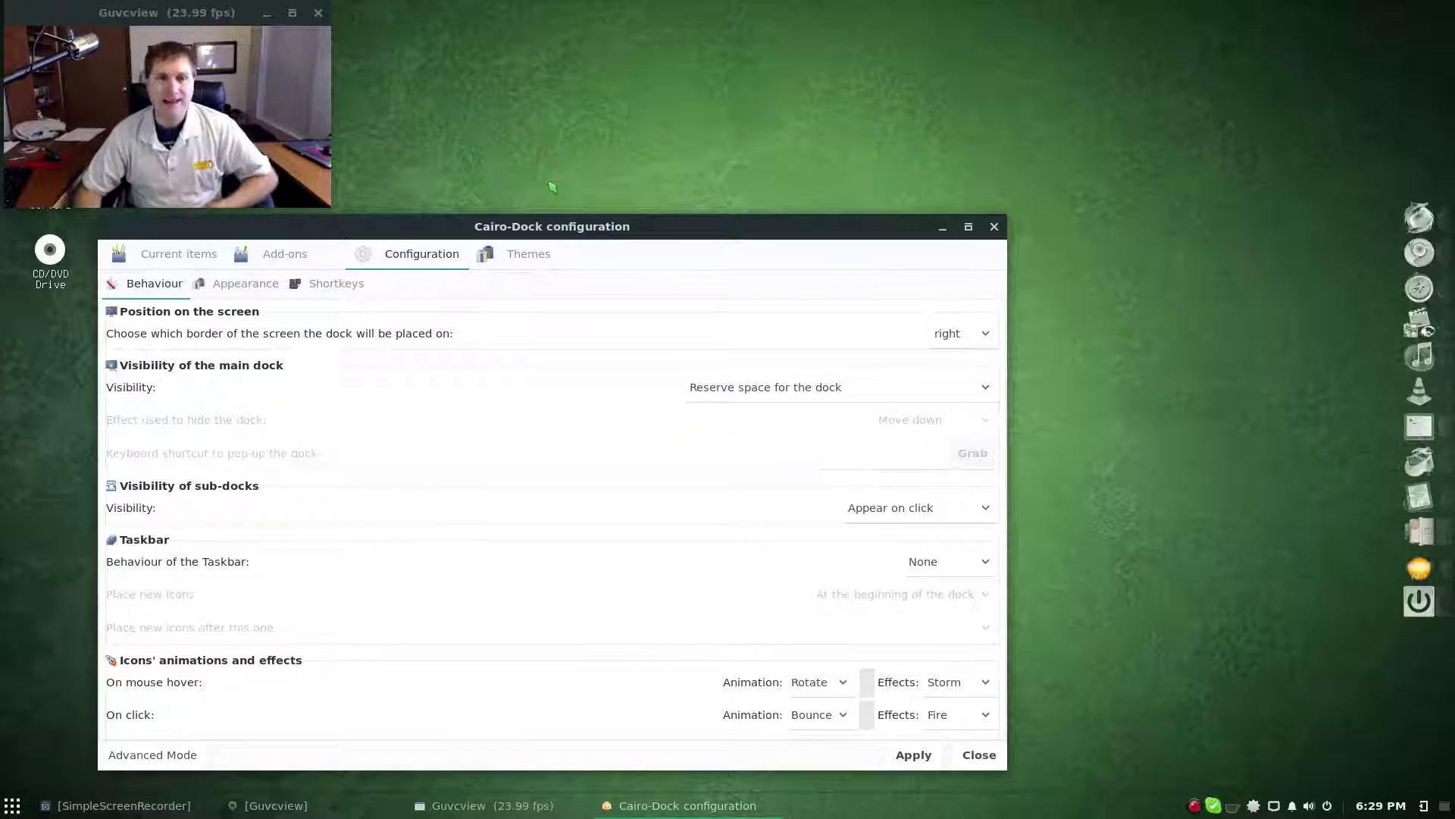
{"action": "left_click", "coordinate": [547, 256]}
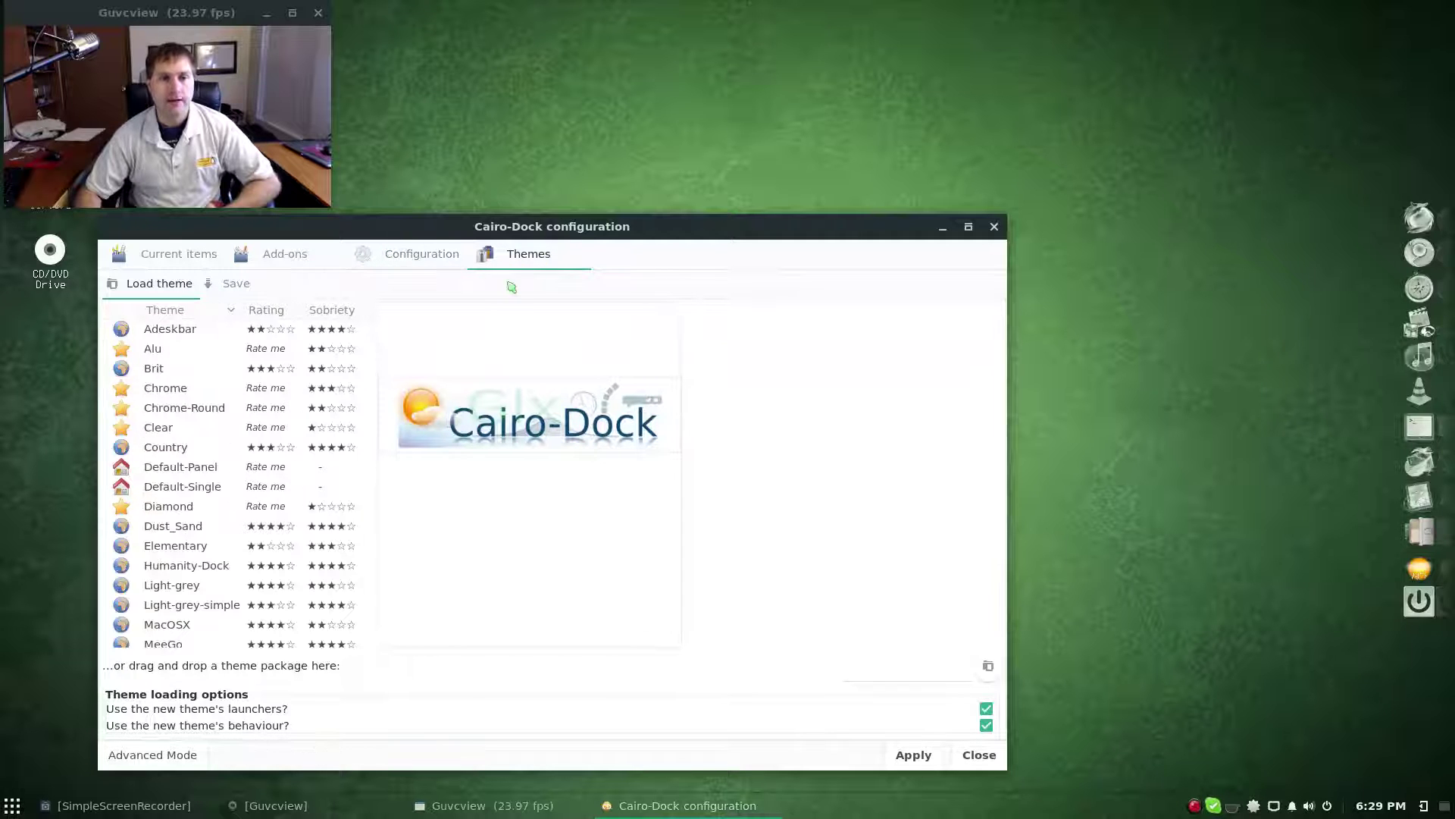
{"action": "left_click", "coordinate": [238, 285]}
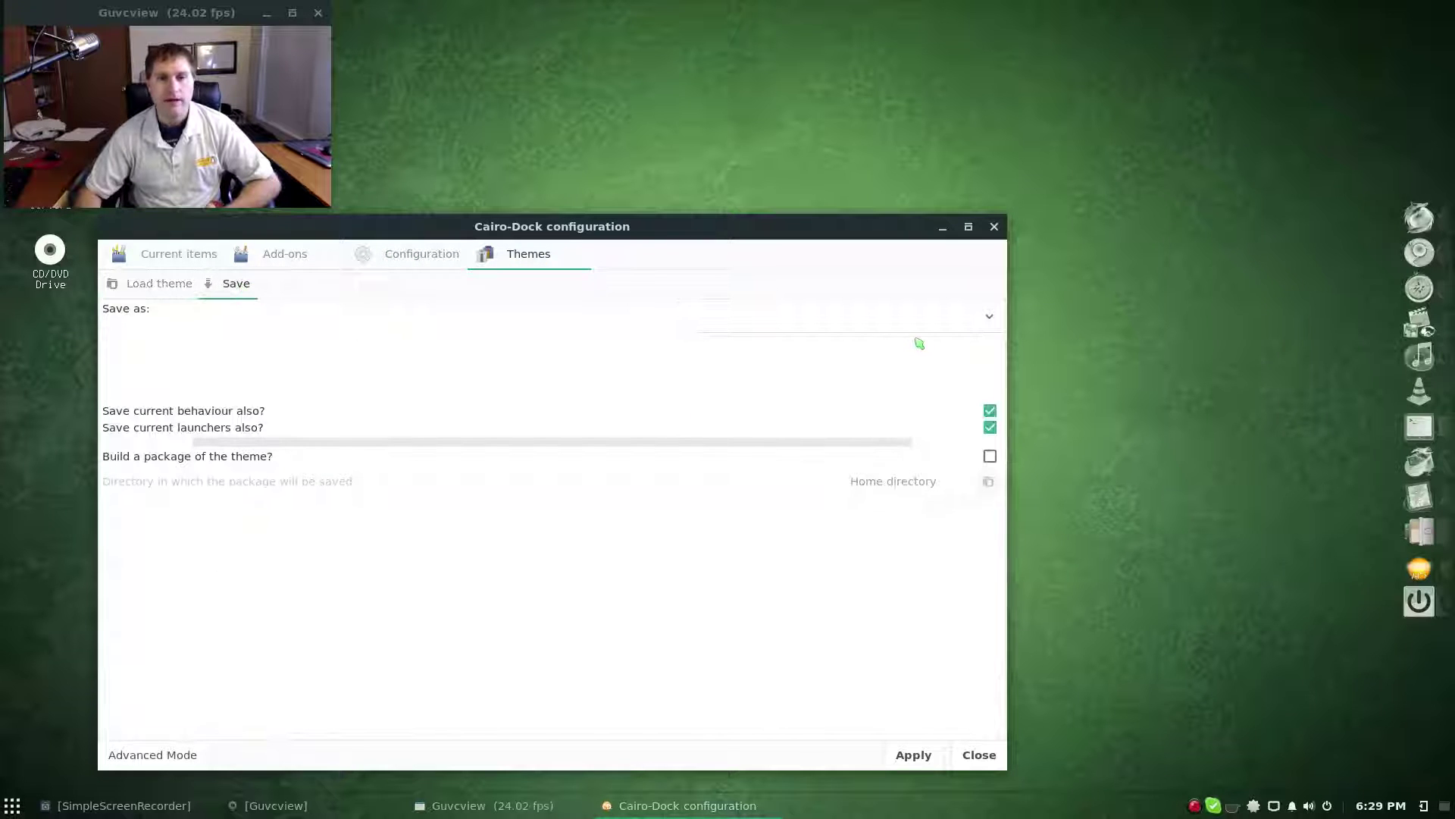
{"action": "left_click", "coordinate": [835, 323]}
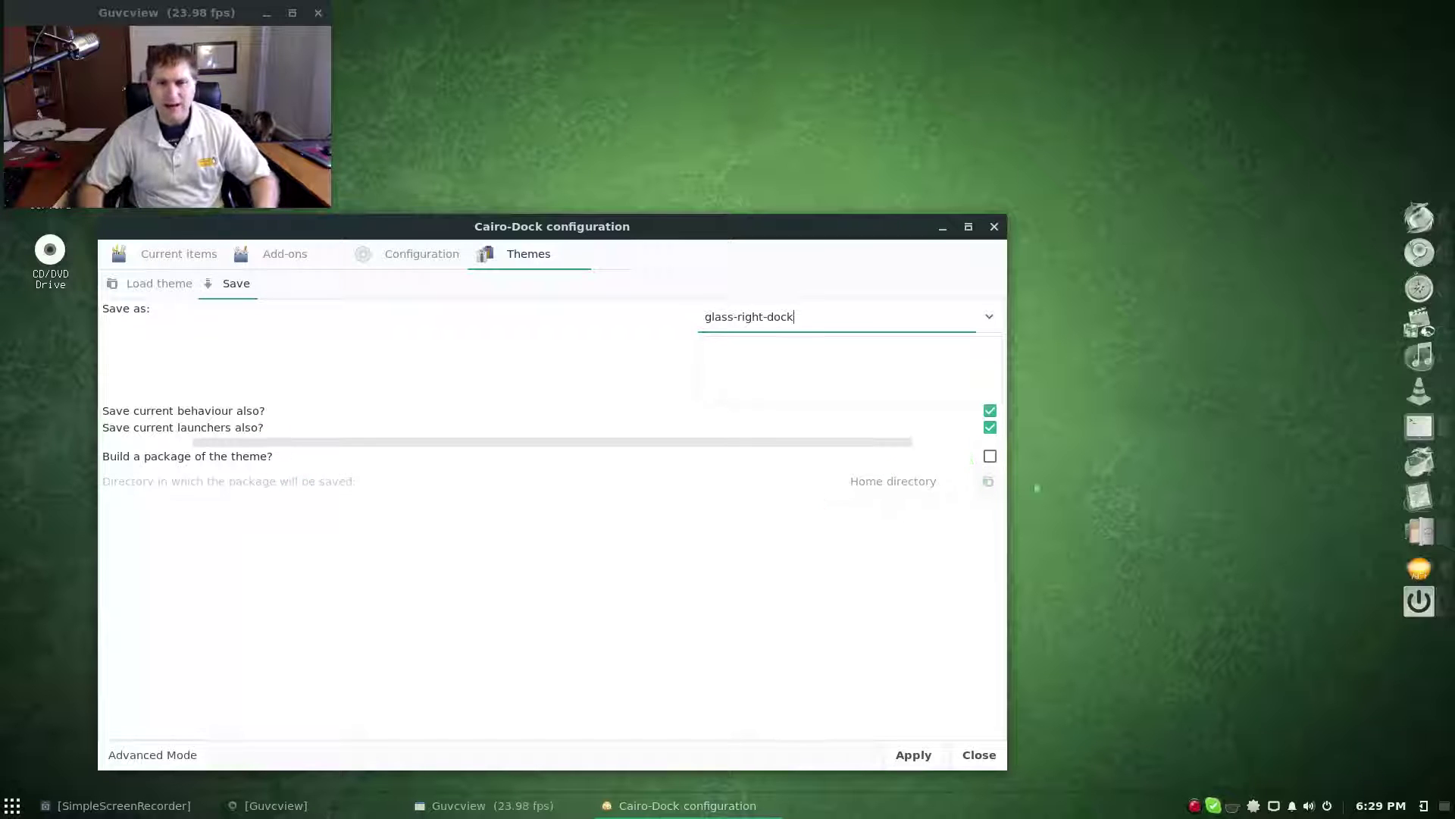
{"action": "left_click", "coordinate": [927, 753]}
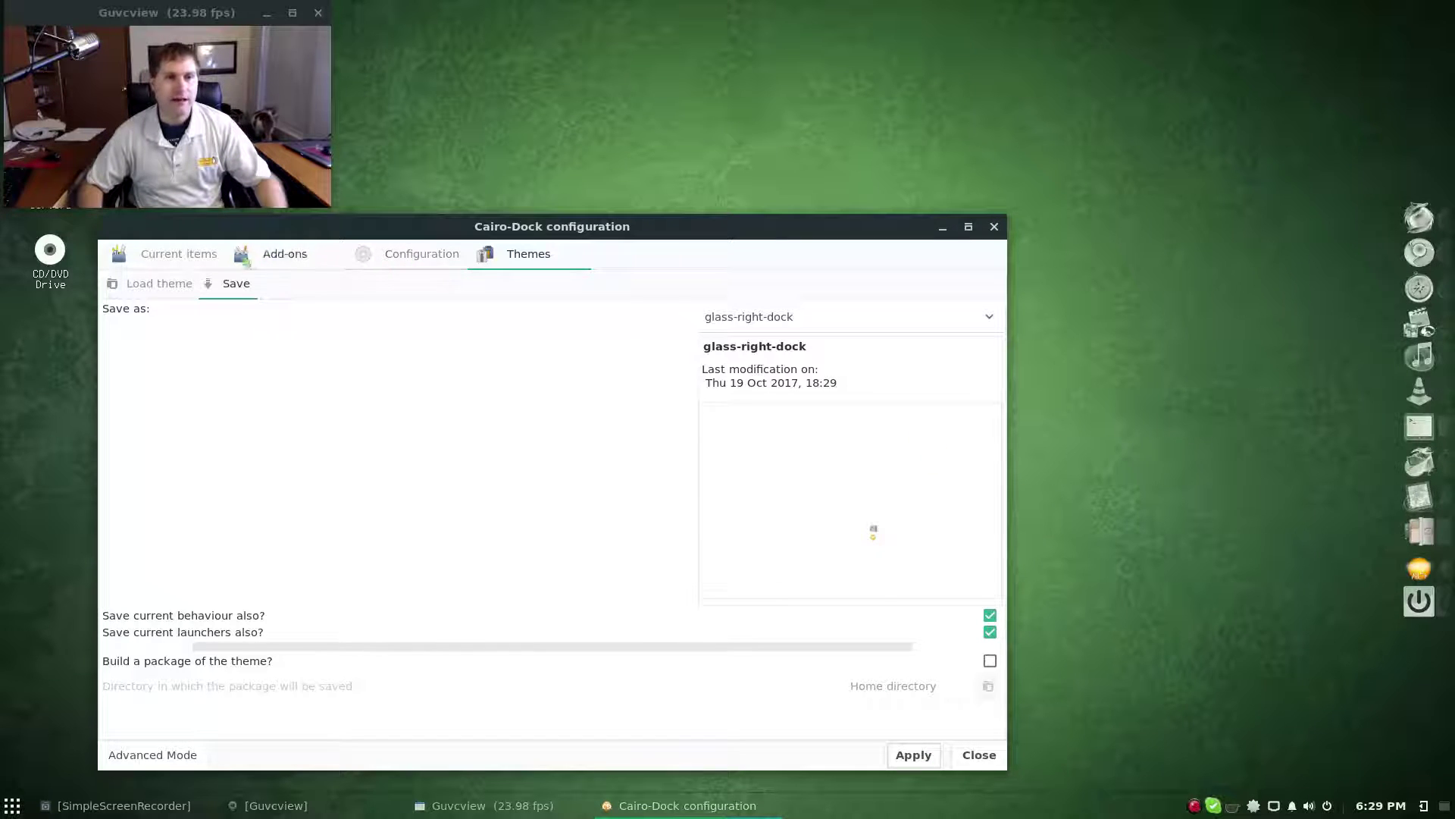
Step: Locate the saved glass-right-dock theme in the theme list, and load MyTheme with its launchers and behaviour
{"action": "left_click", "coordinate": [179, 292]}
{"action": "scroll", "coordinate": [169, 429], "scroll_direction": "down", "scroll_amount": 5}
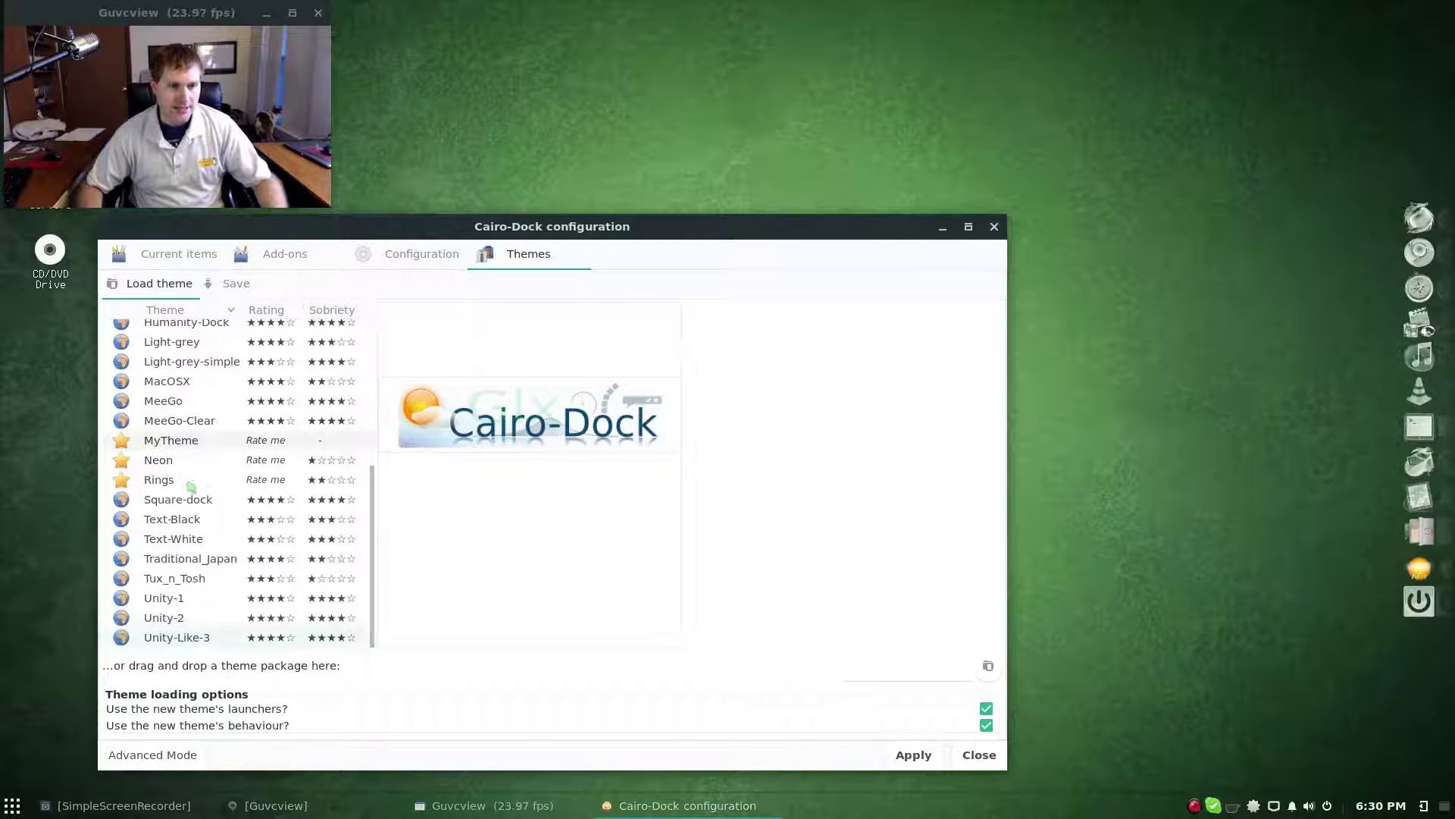
{"action": "key", "text": "Home"}
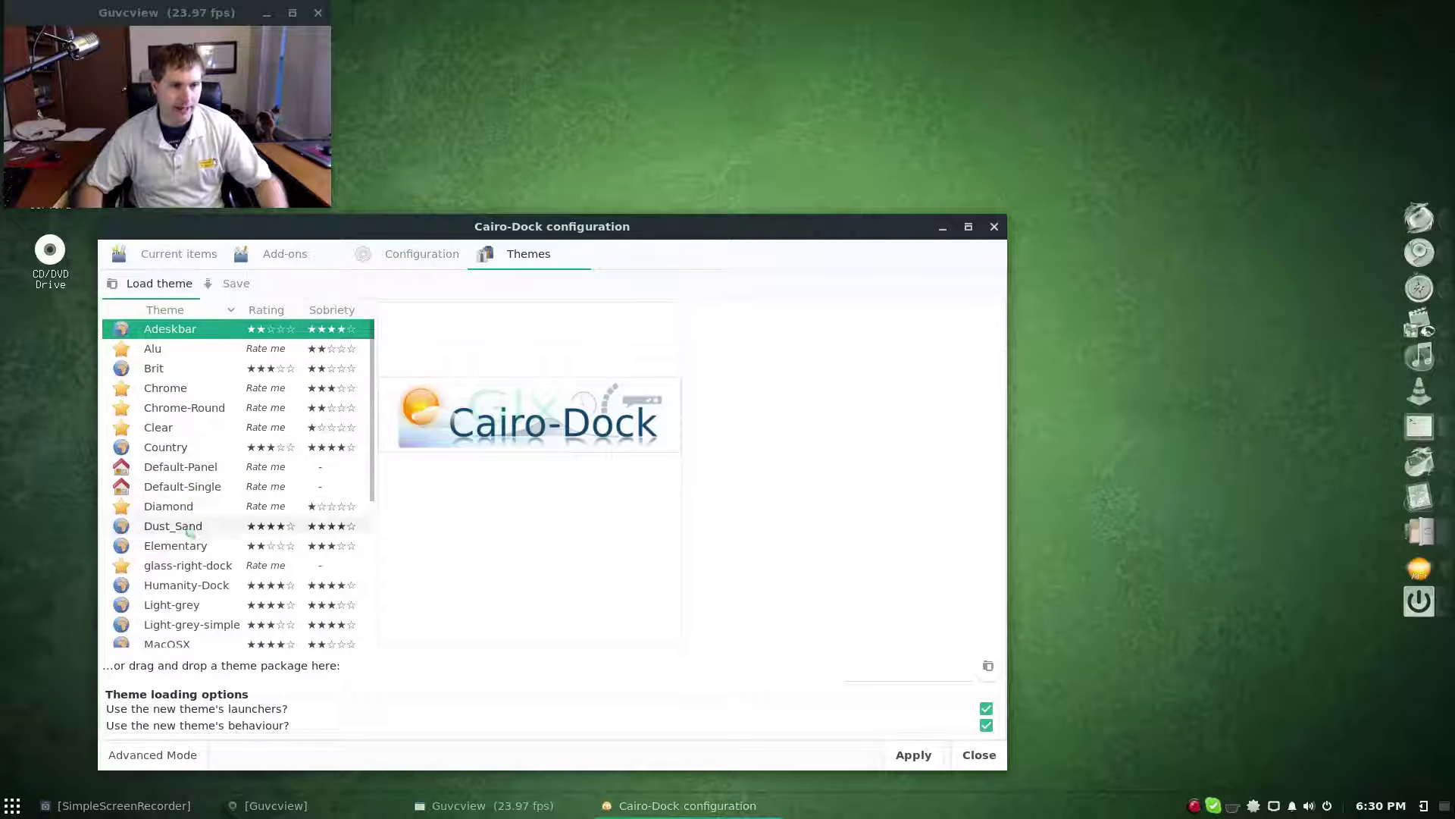
{"action": "left_click", "coordinate": [189, 566]}
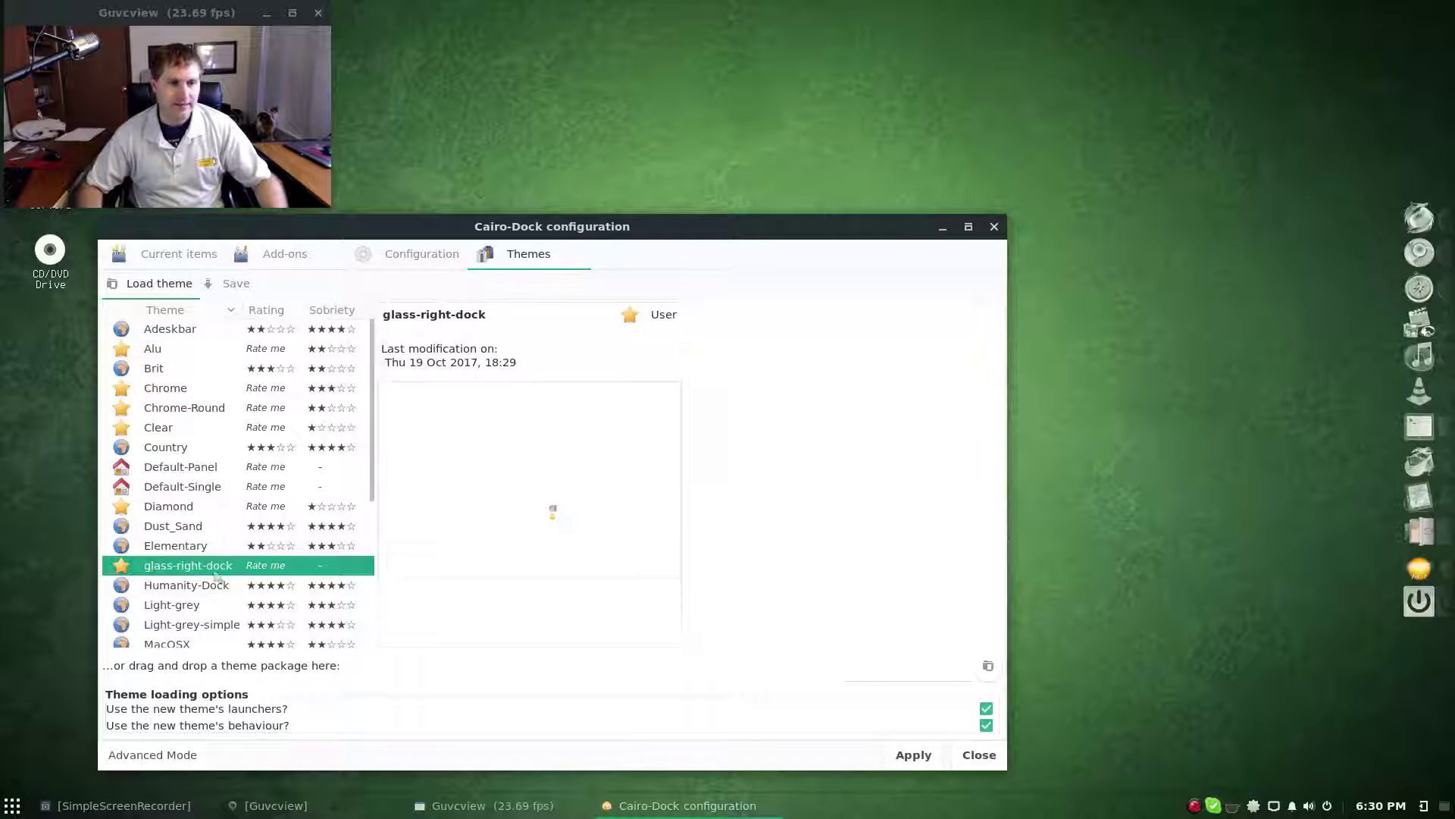
{"action": "scroll", "coordinate": [227, 485], "scroll_direction": "down", "scroll_amount": 2}
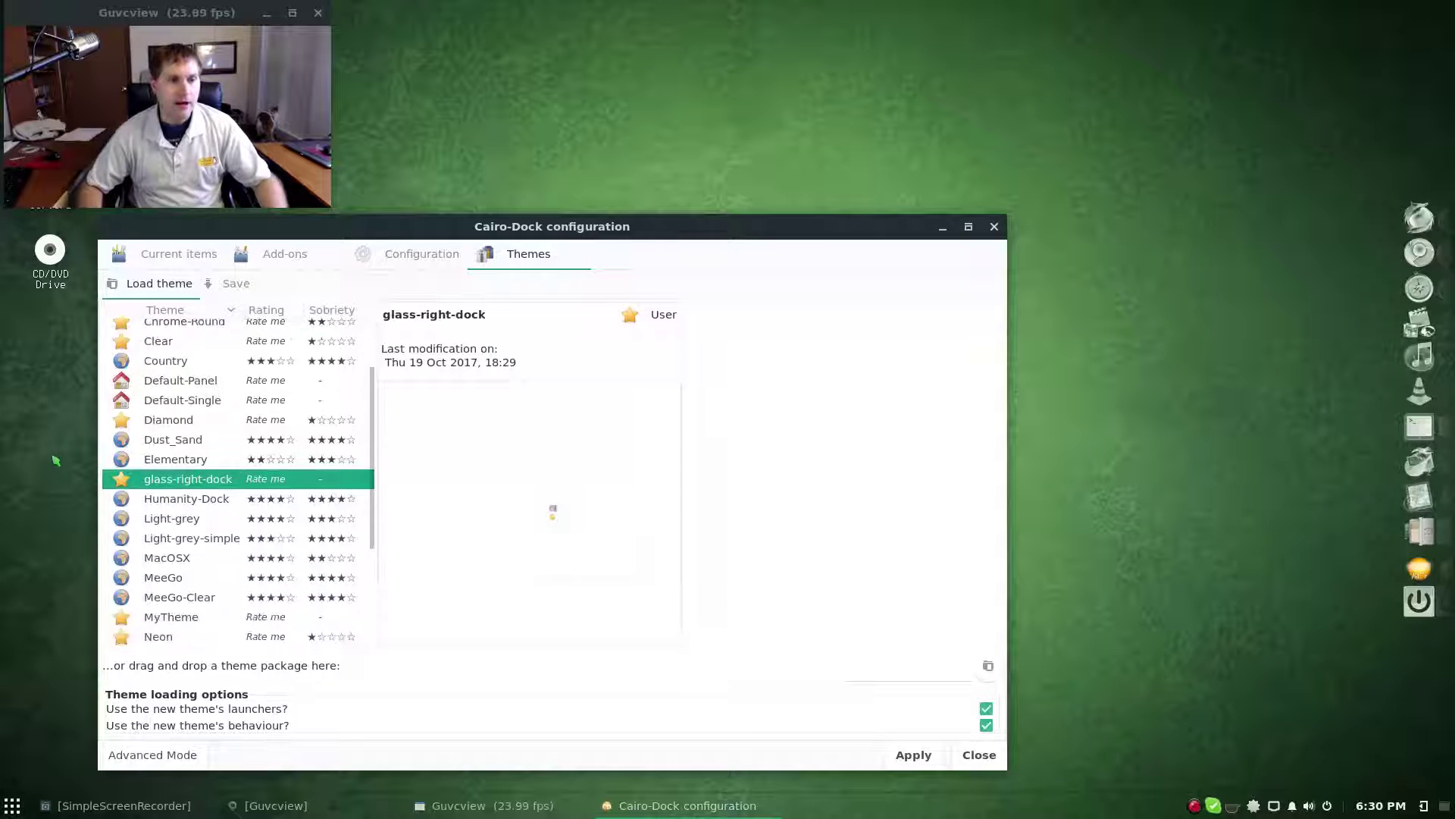
{"action": "left_click", "coordinate": [223, 615]}
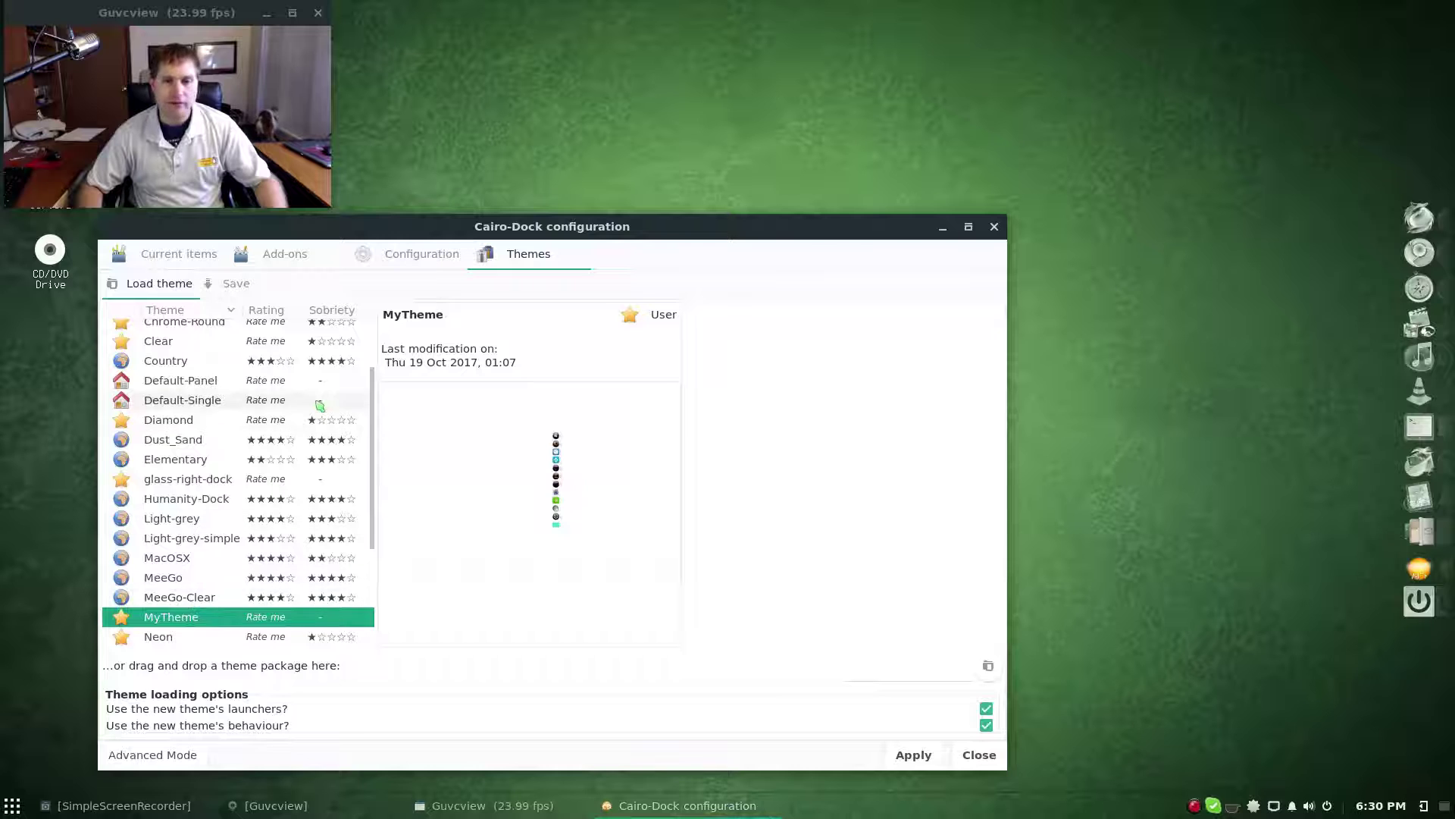
{"action": "left_click", "coordinate": [926, 755]}
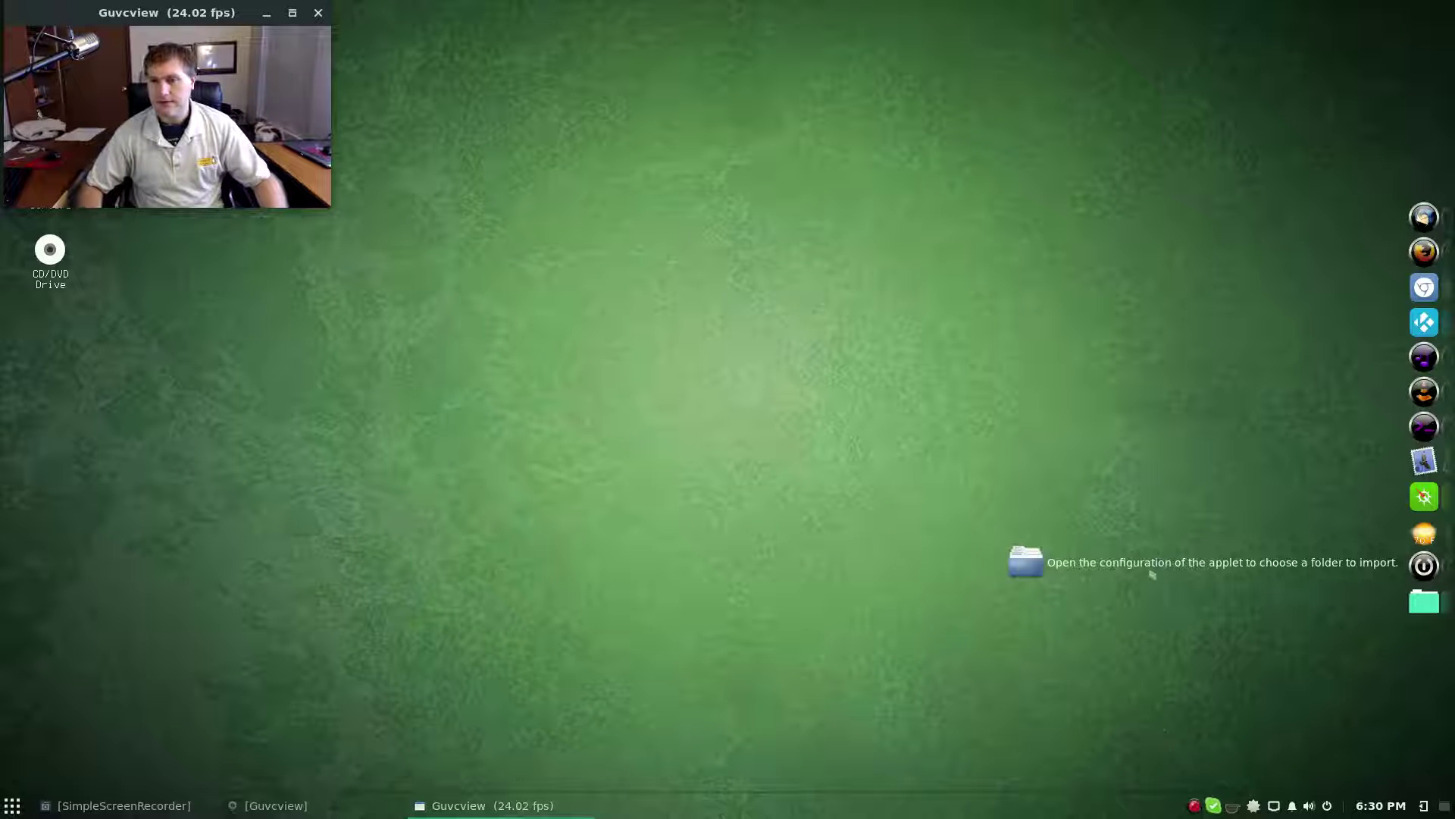
Step: Reopen the Cairo-Dock configuration and examine the animation and effect options for icons on mouse hover and on click
{"action": "right_click", "coordinate": [1428, 637]}
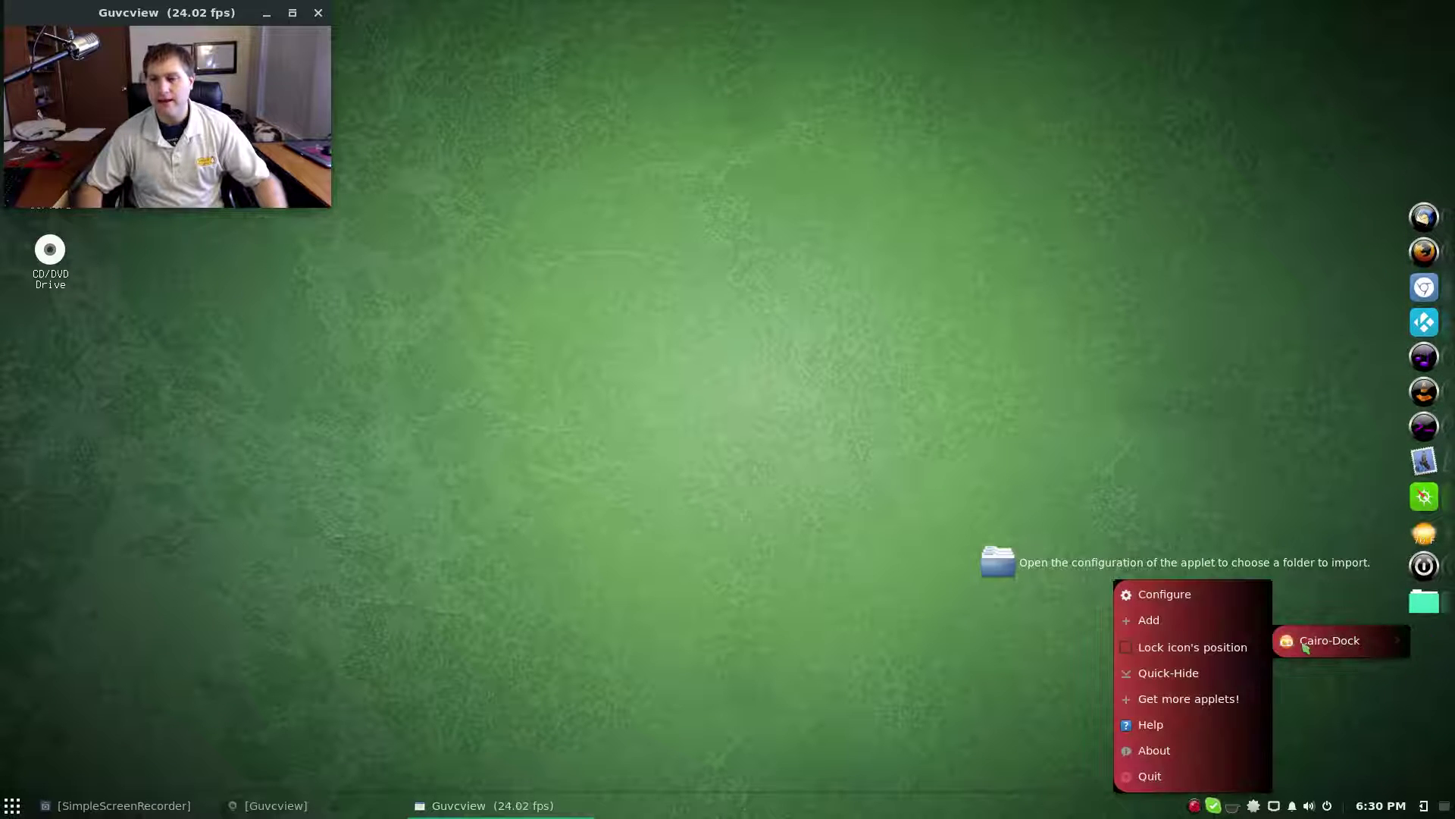
{"action": "left_click", "coordinate": [1169, 600]}
{"action": "left_click_drag", "start_coordinate": [518, 4], "coordinate": [569, 216]}
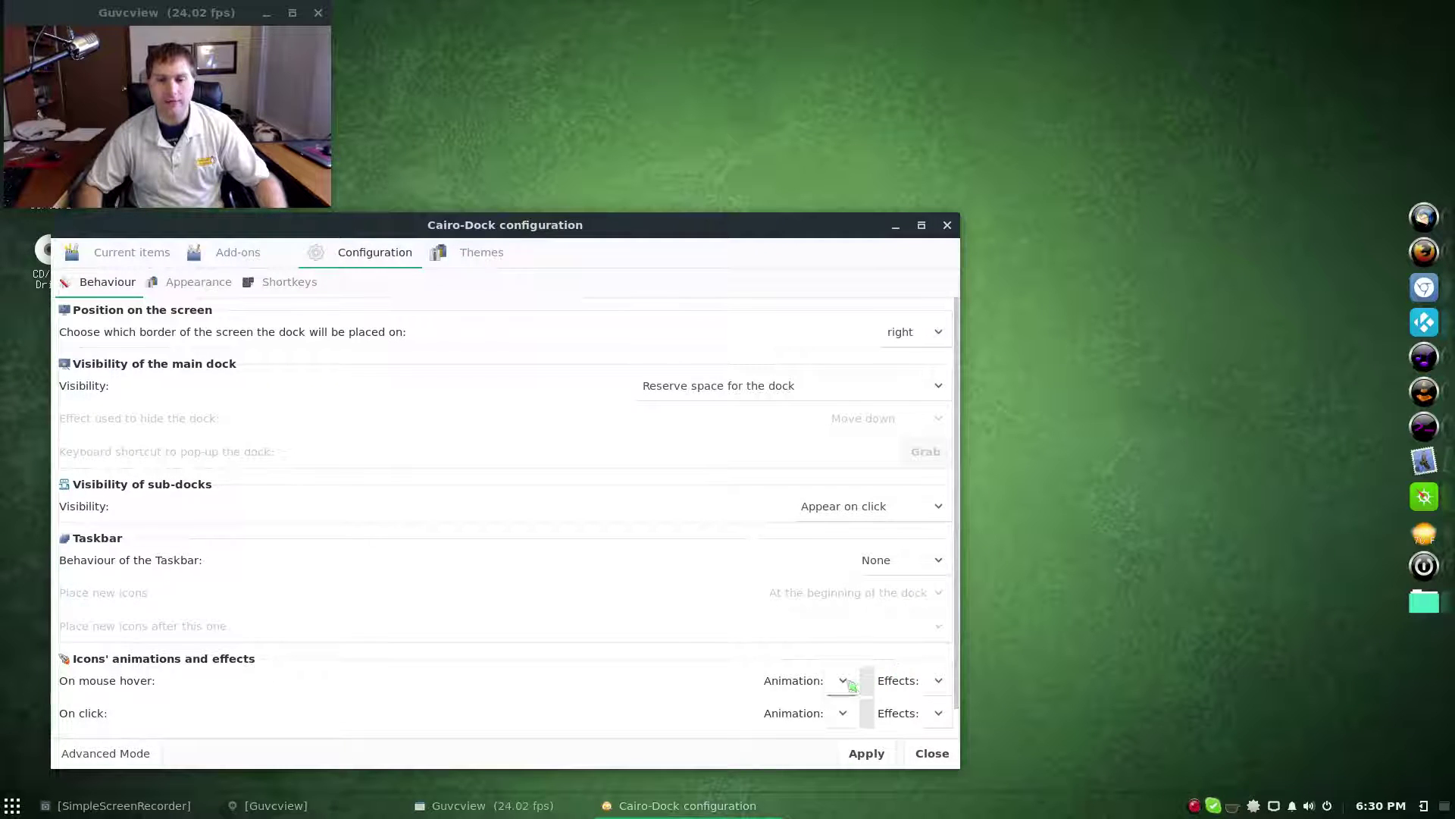
{"action": "left_click", "coordinate": [939, 684]}
{"action": "left_click", "coordinate": [940, 691]}
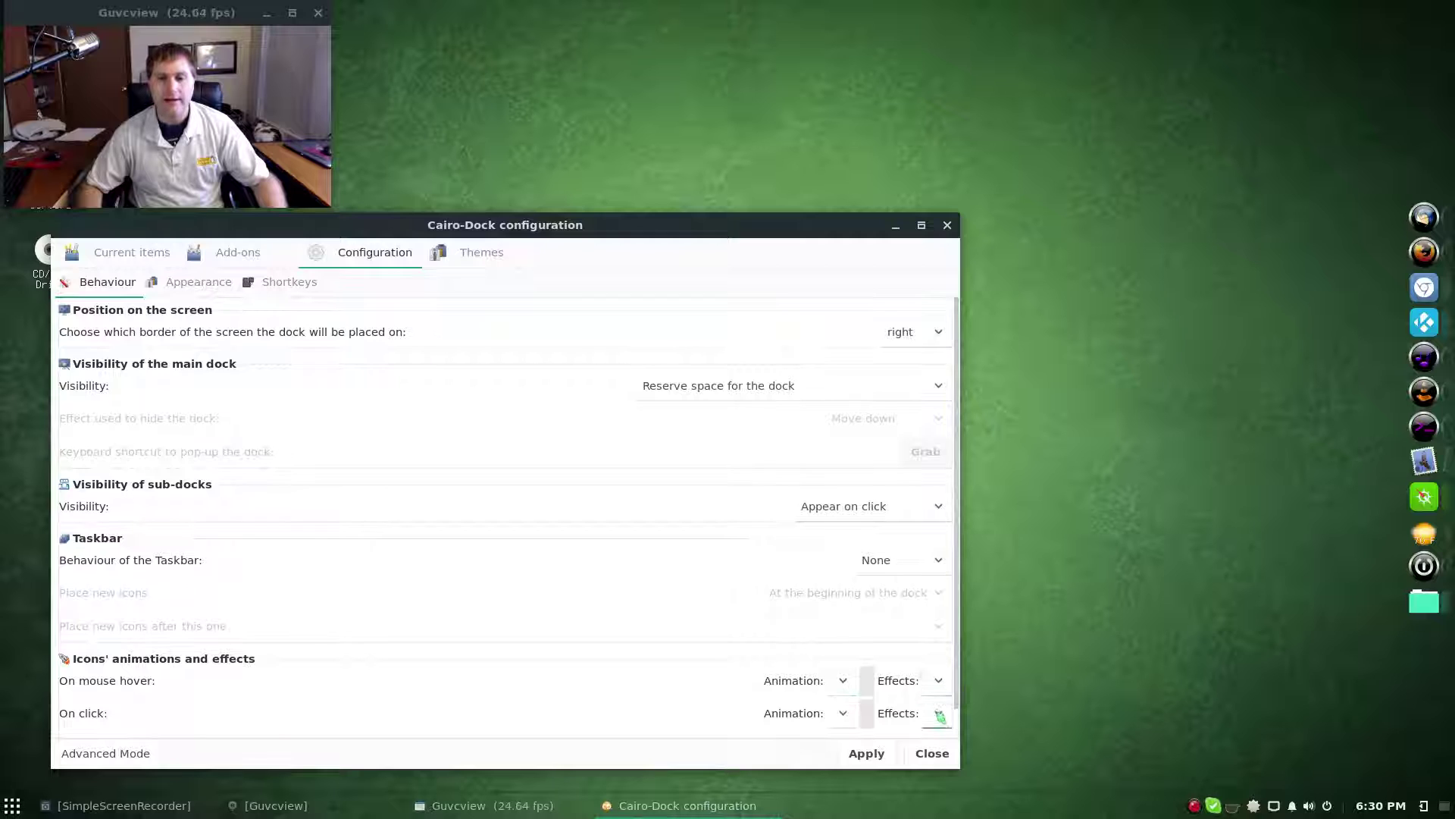
{"action": "left_click", "coordinate": [938, 714]}
{"action": "left_click", "coordinate": [938, 715]}
{"action": "left_click", "coordinate": [848, 714]}
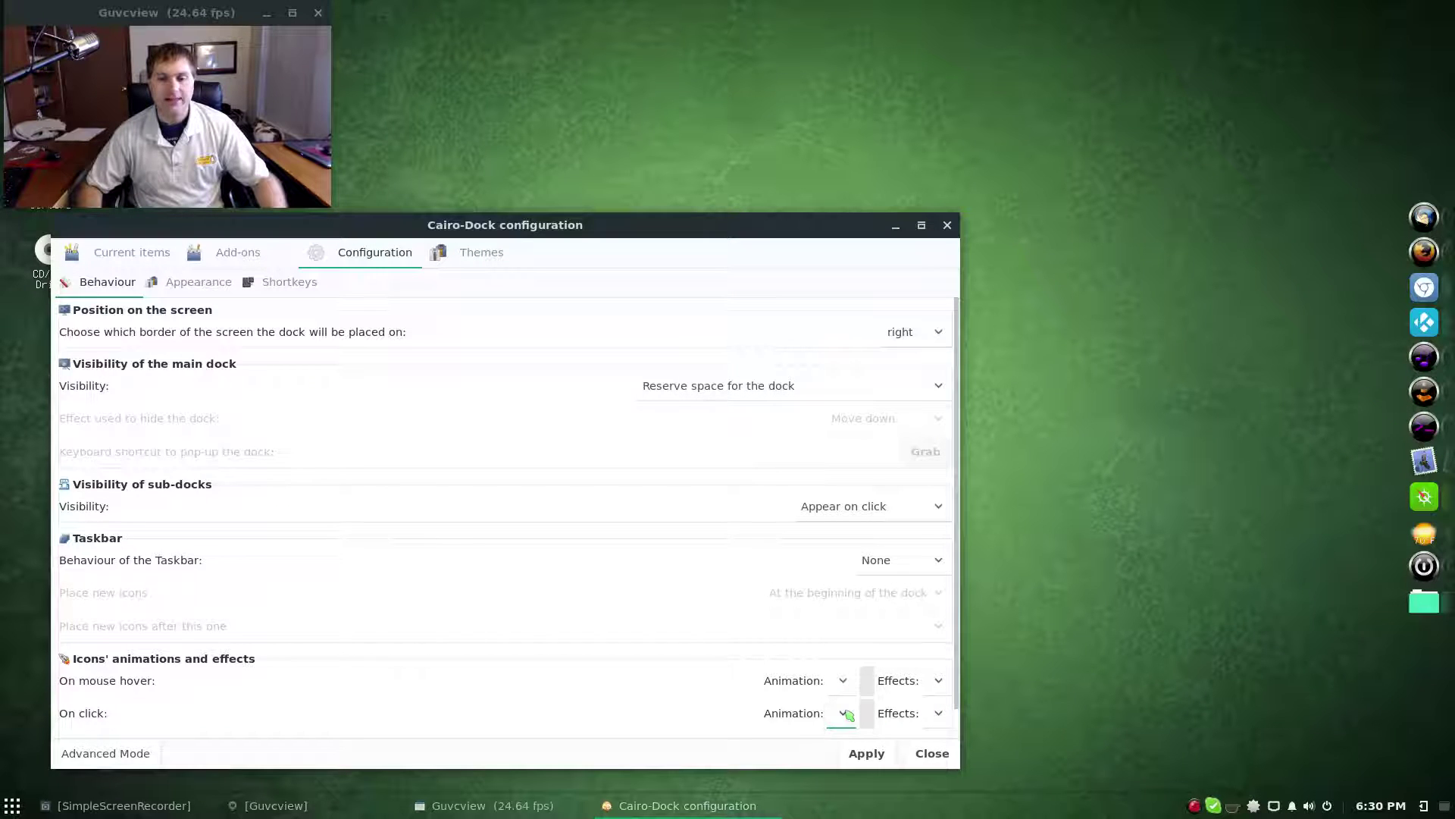
{"action": "left_click", "coordinate": [846, 715]}
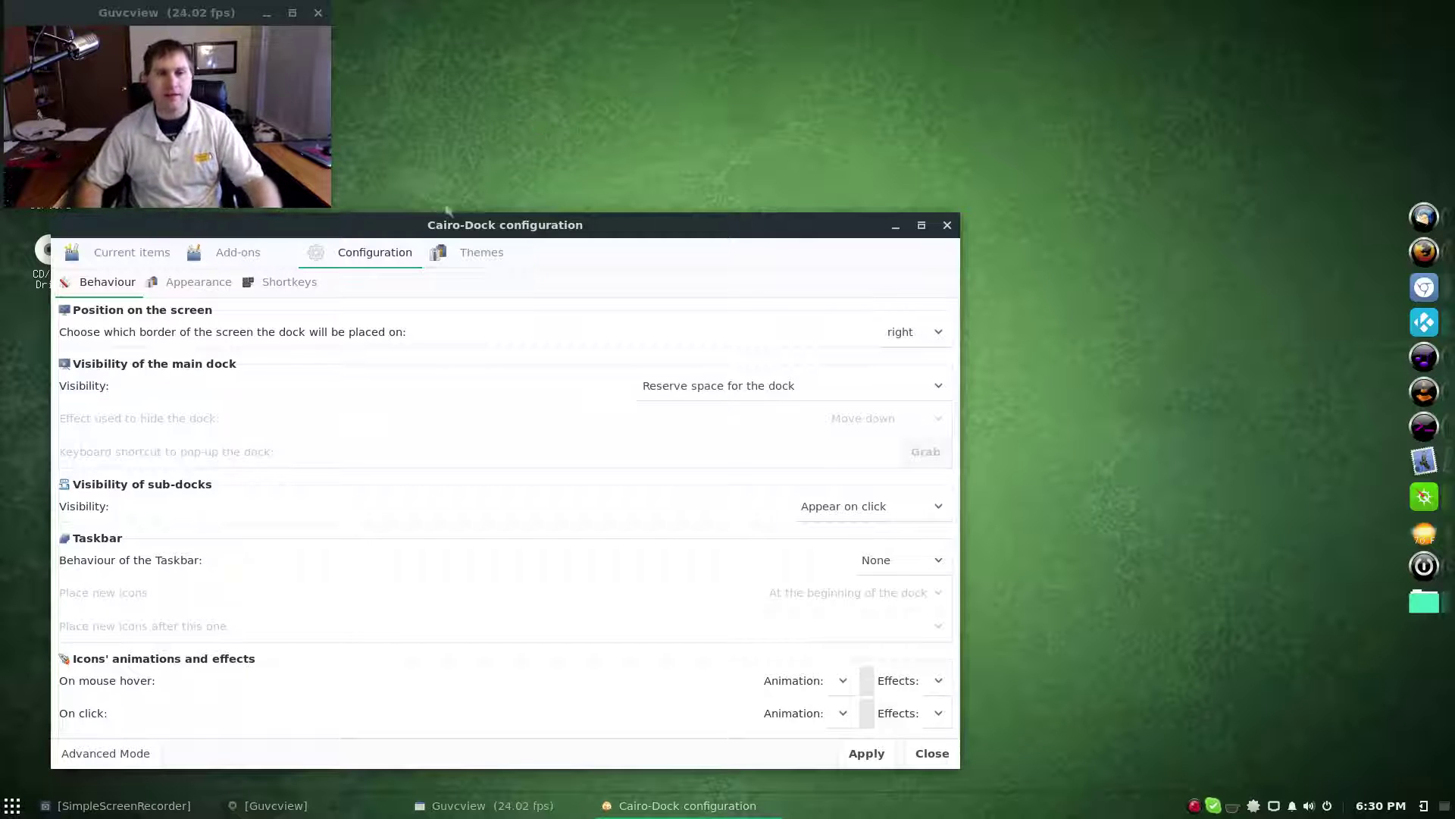
Step: Preview the Brit, Alu, Adeskbar and Default-Single themes in the Cairo-Dock theme list
{"action": "left_click", "coordinate": [486, 253]}
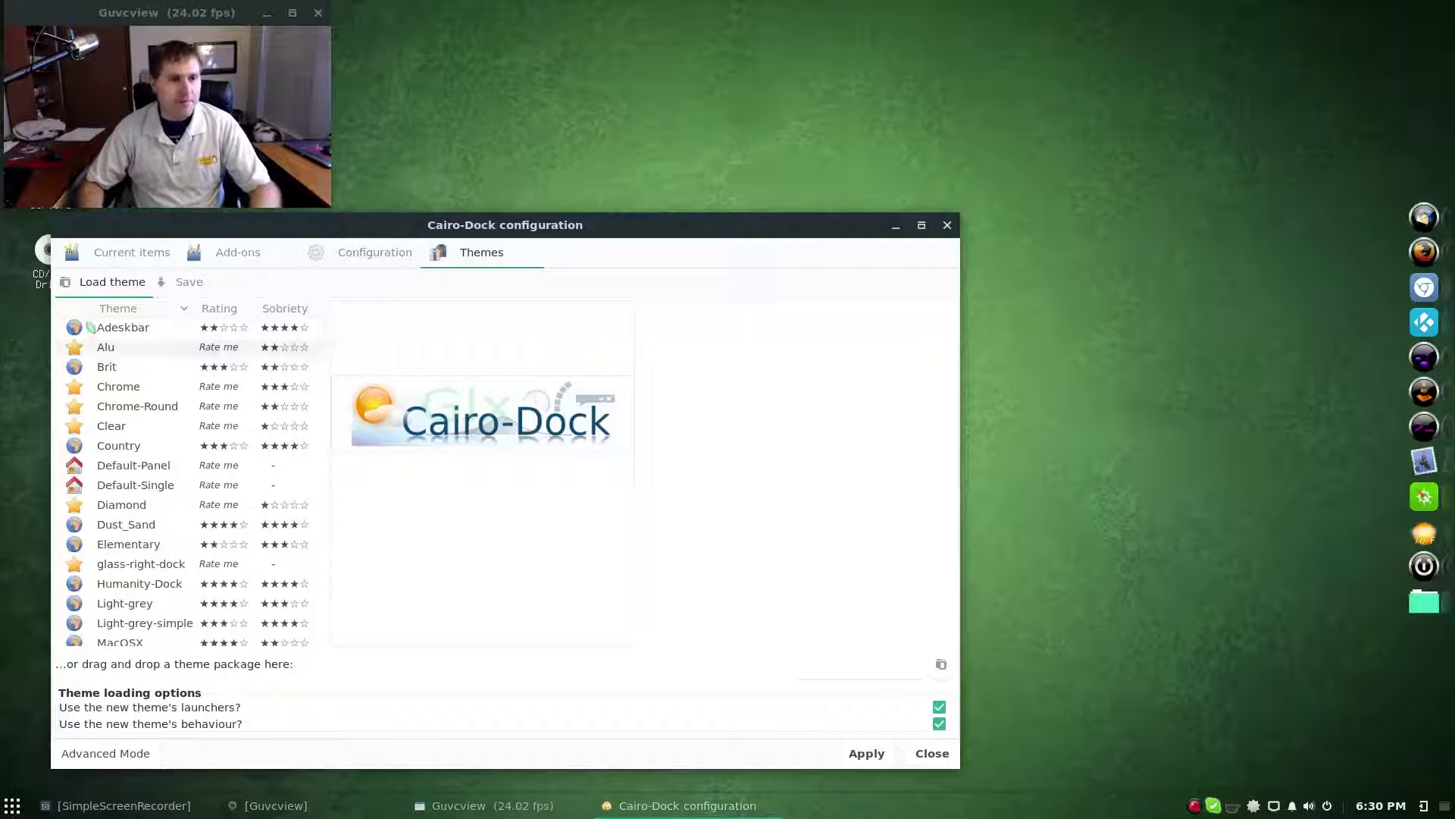
{"action": "left_click", "coordinate": [105, 368]}
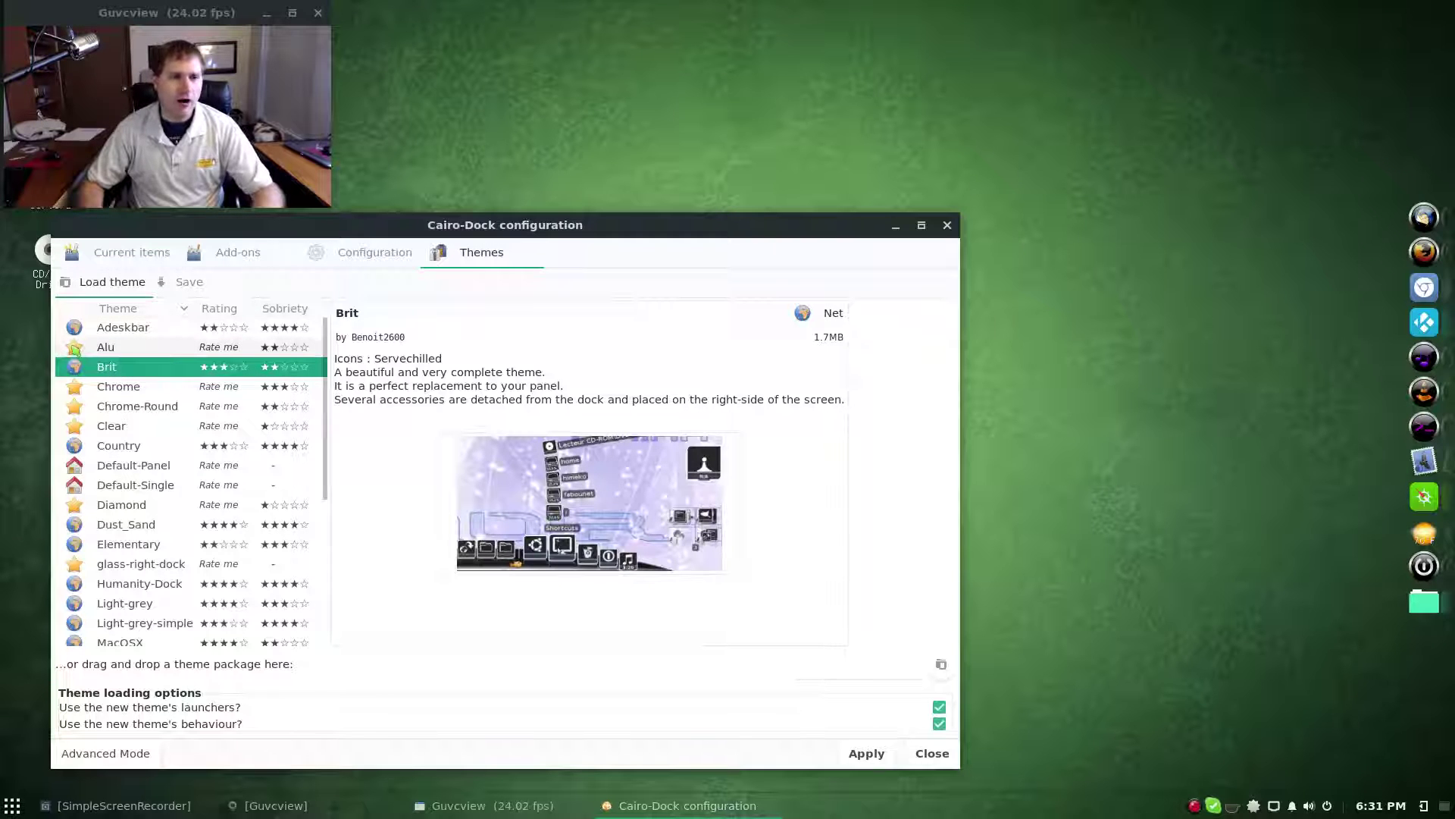
{"action": "left_click", "coordinate": [104, 348]}
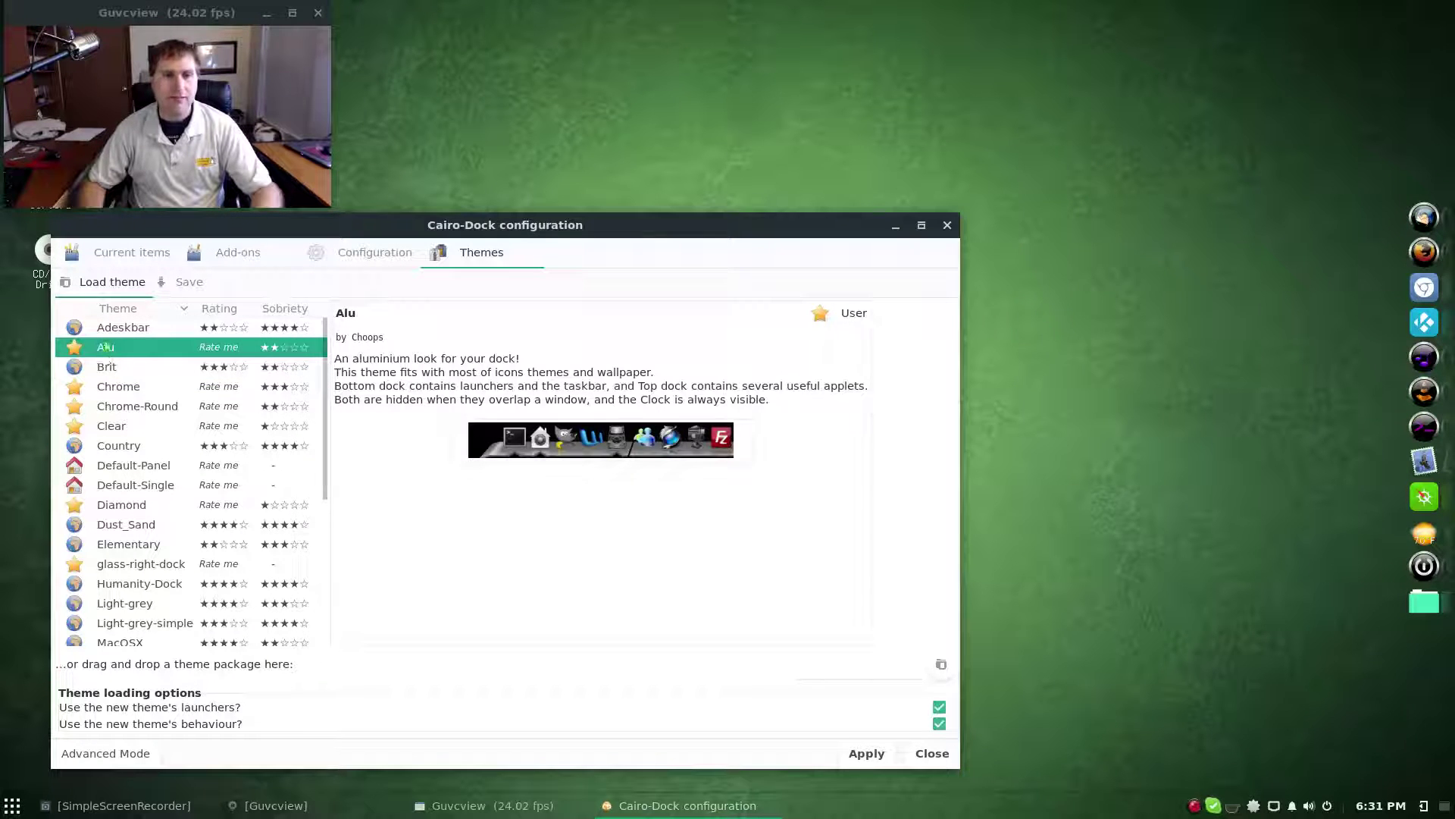
{"action": "key", "text": "Up"}
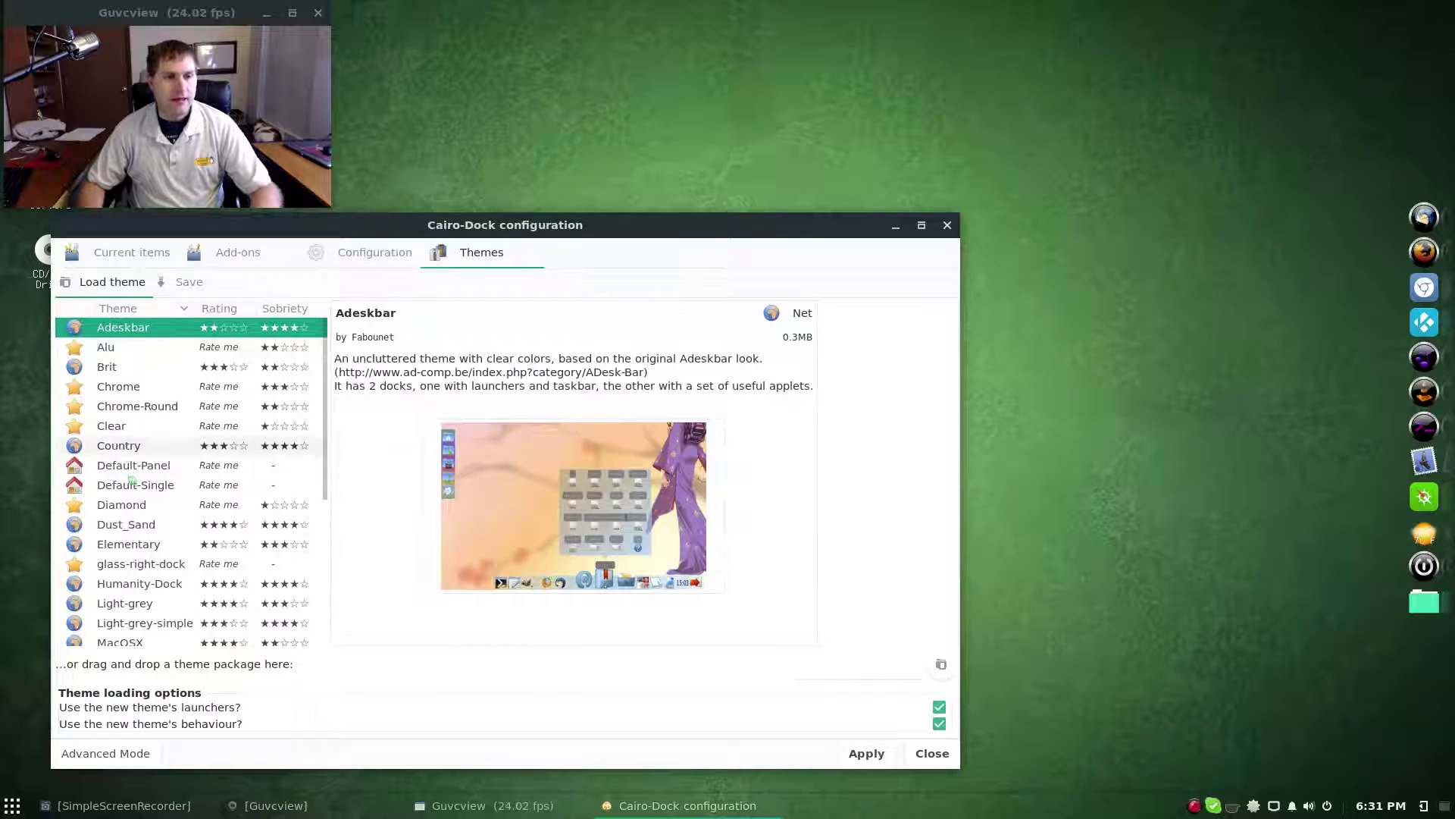
{"action": "left_click", "coordinate": [130, 468]}
{"action": "key", "text": "Down"}
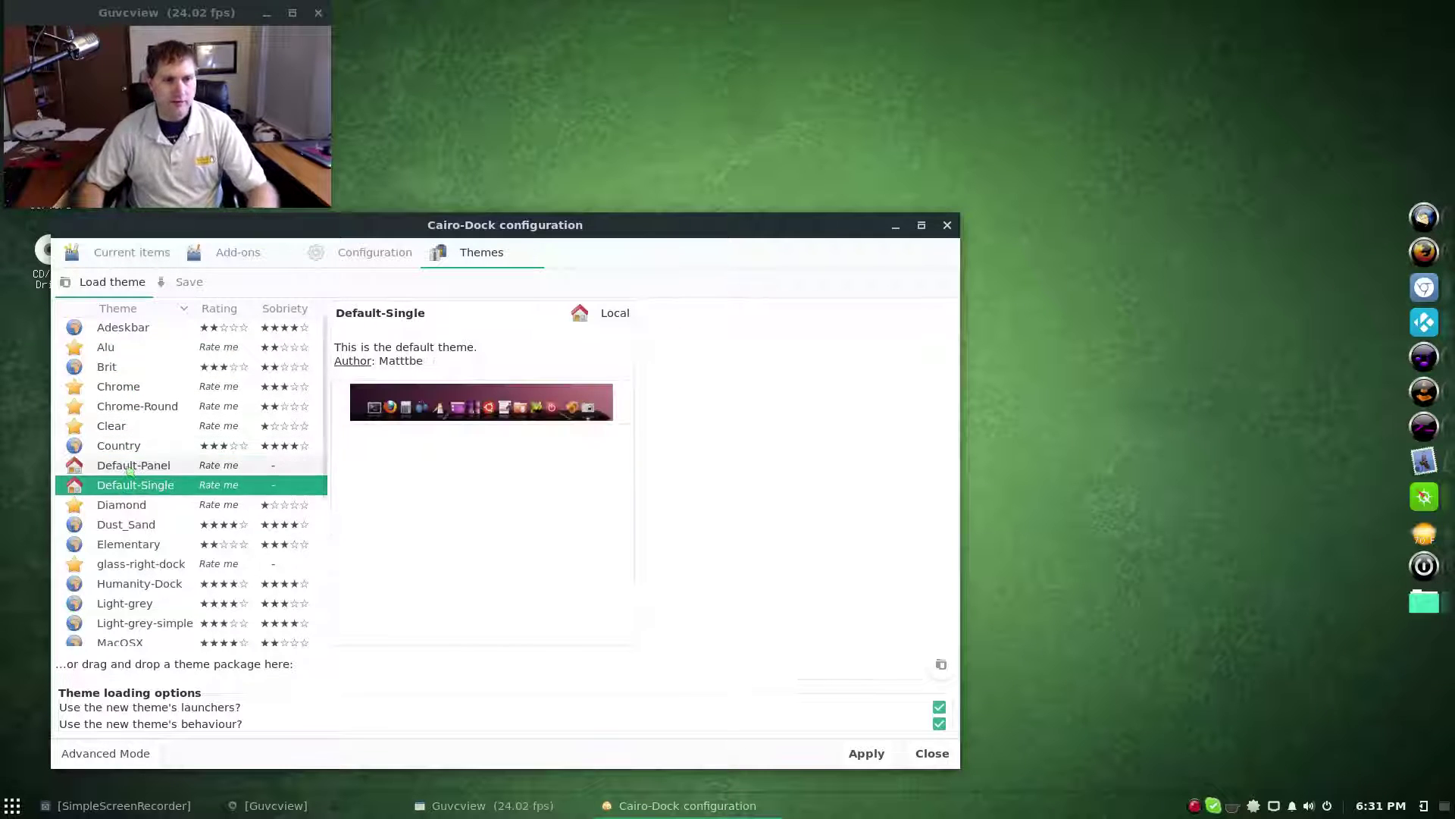
Step: Load the Default-Panel theme, using the new theme's launchers and behaviour
{"action": "key", "text": "Up"}
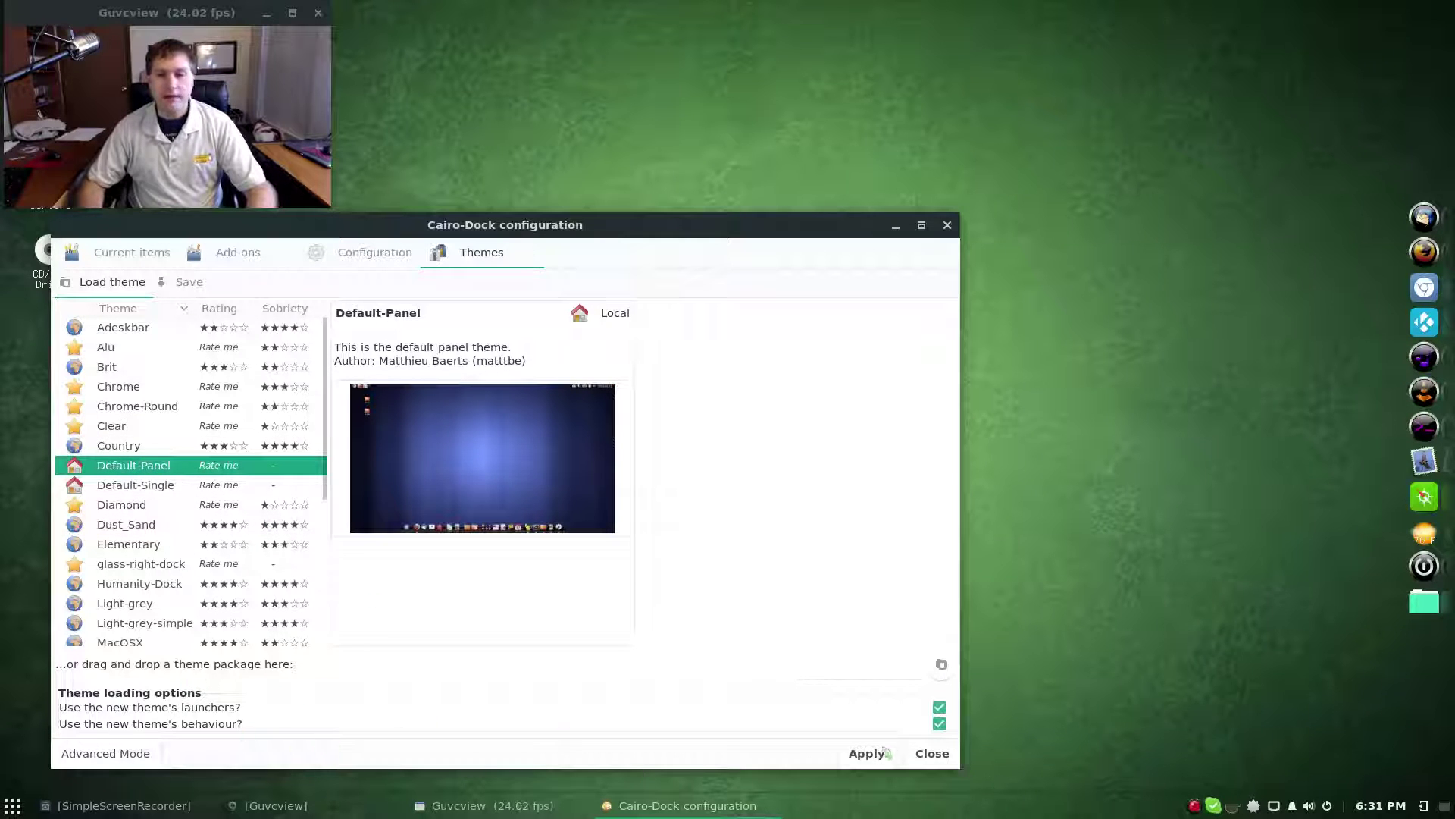
{"action": "left_click", "coordinate": [940, 708]}
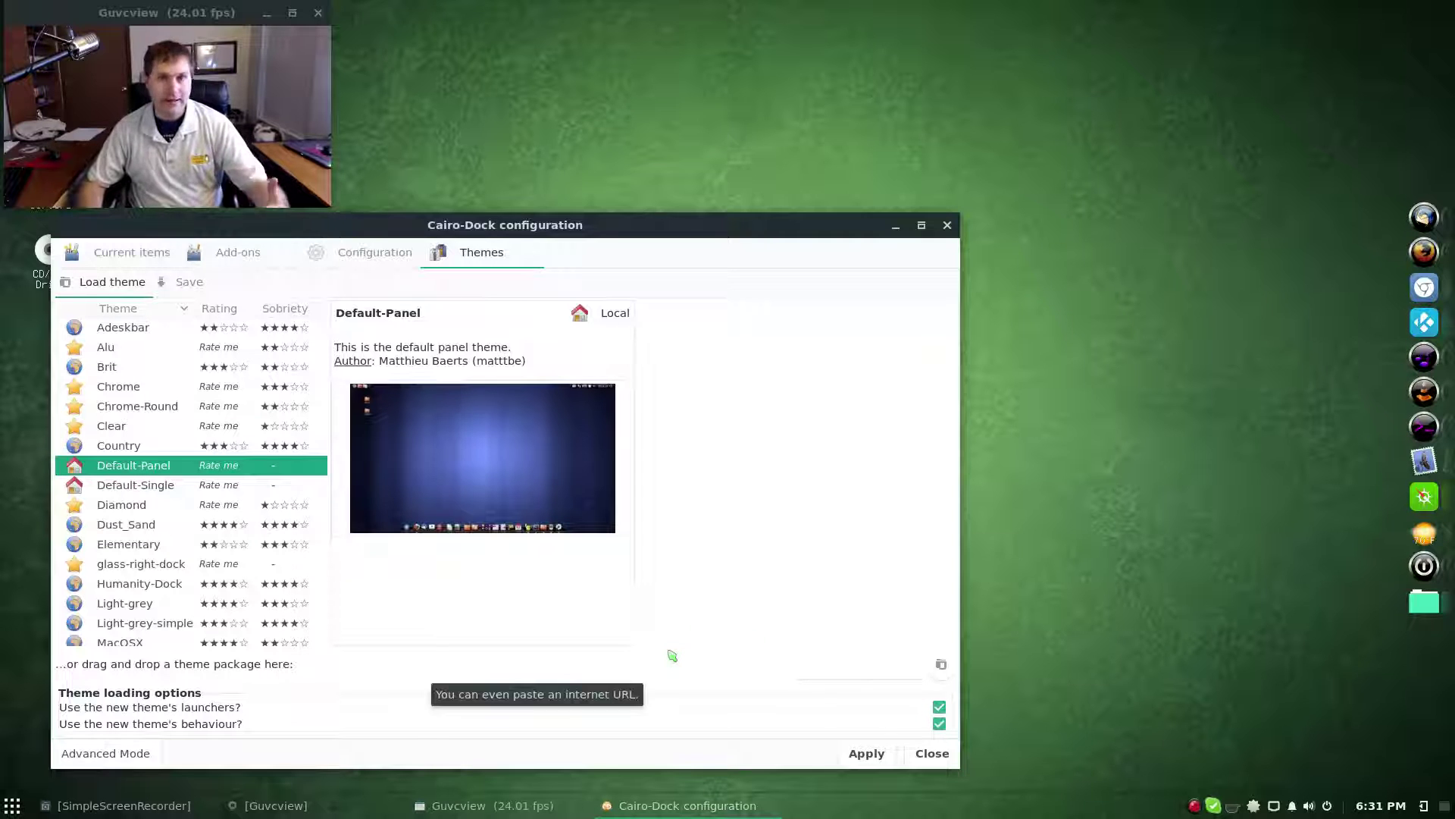
{"action": "left_click", "coordinate": [941, 708]}
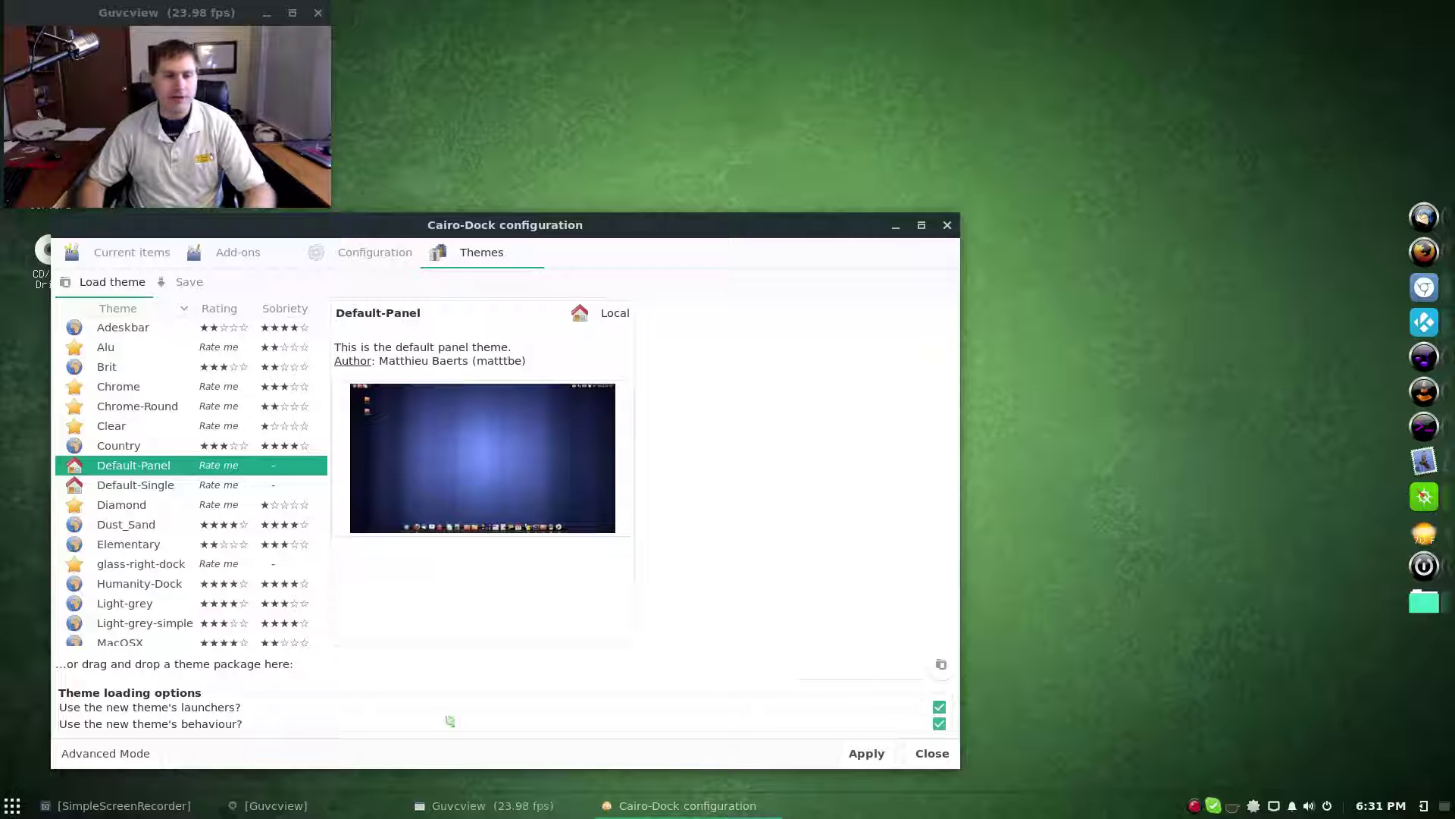
{"action": "scroll", "coordinate": [288, 621], "scroll_direction": "down", "scroll_amount": 1}
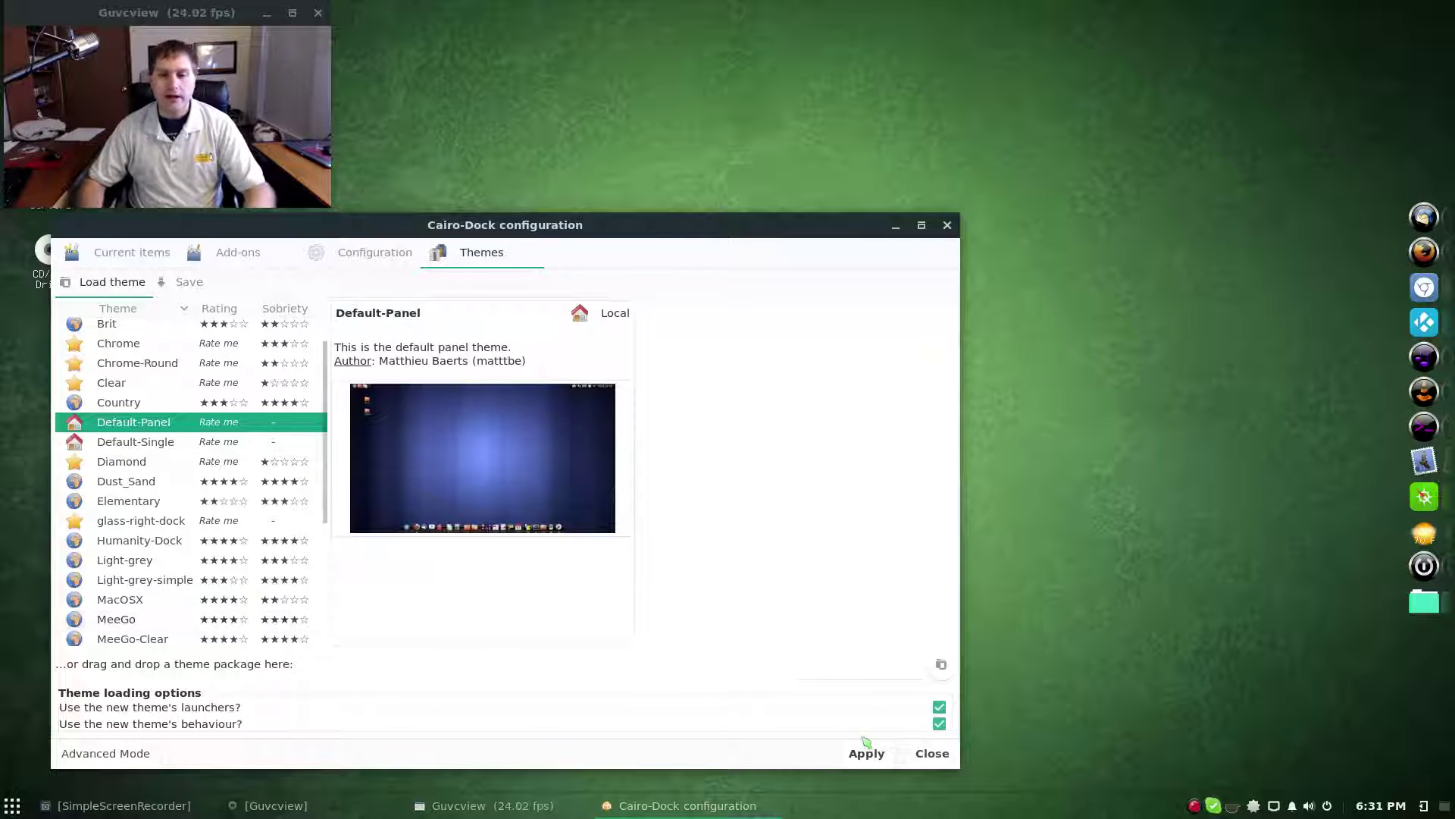
{"action": "left_click", "coordinate": [867, 750]}
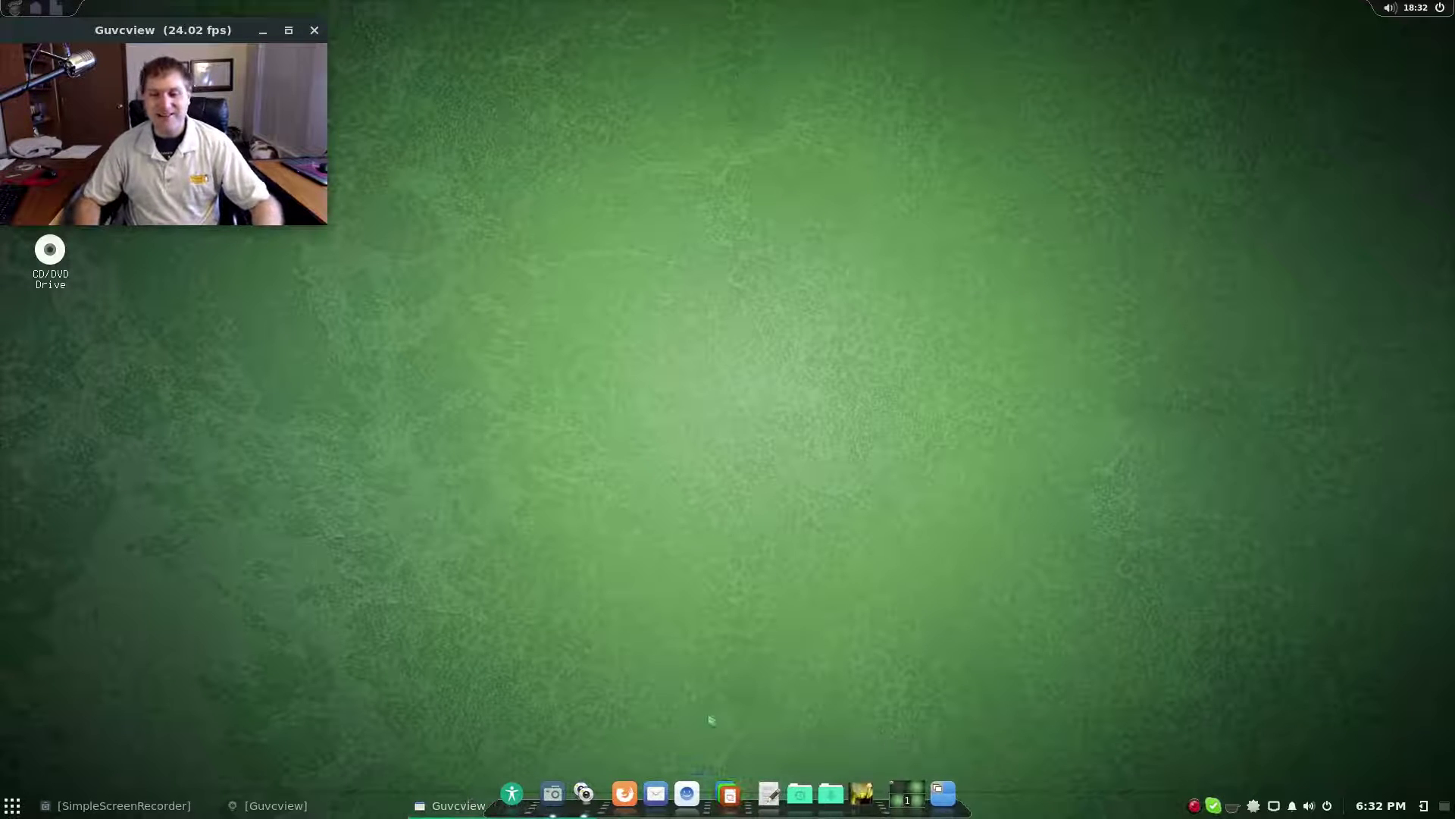
Step: Open the Cairo-Dock configuration from the new dock and move its window clear of the Guvcview window
{"action": "right_click", "coordinate": [512, 794]}
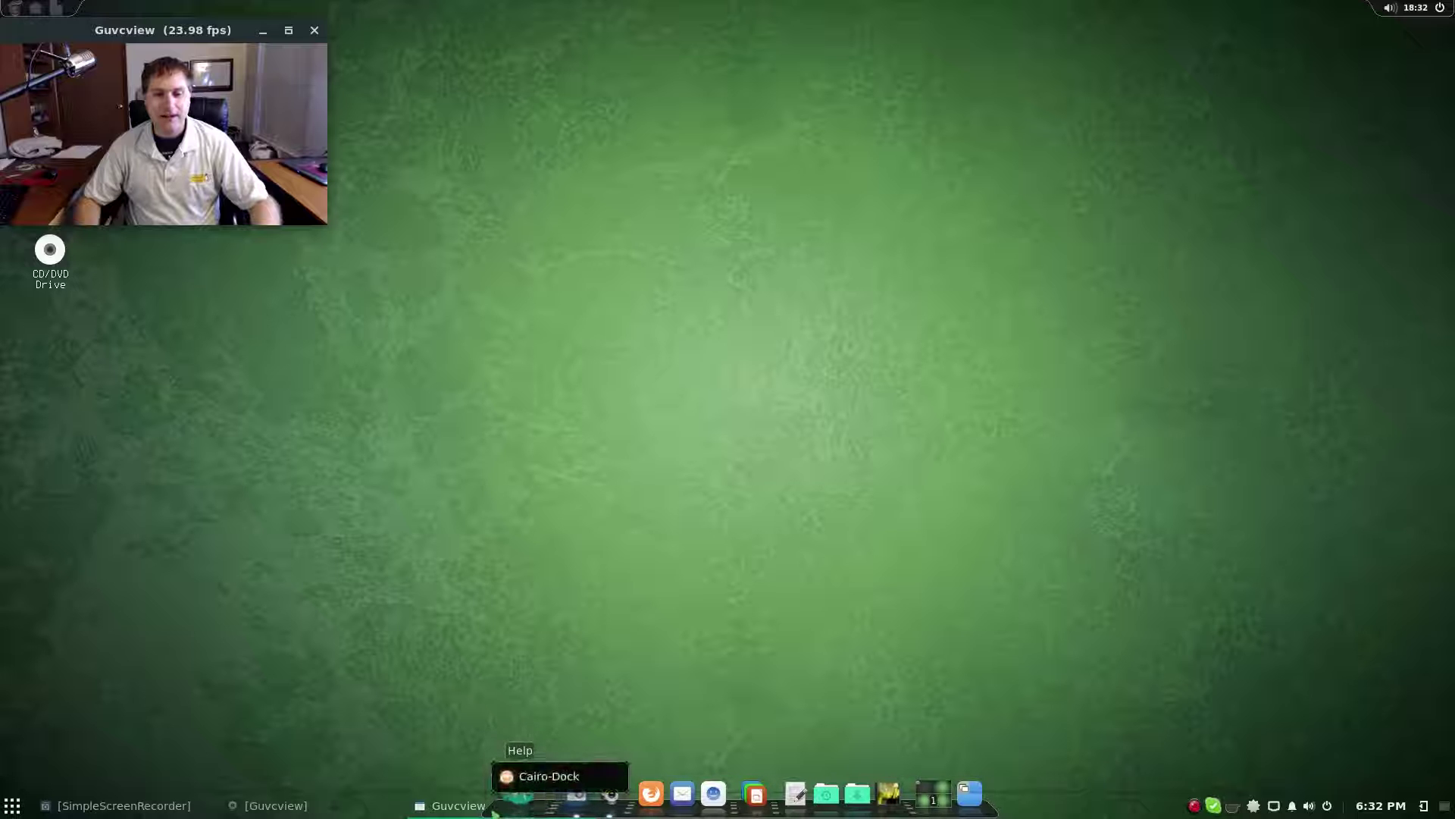
{"action": "mouse_move", "coordinate": [553, 776]}
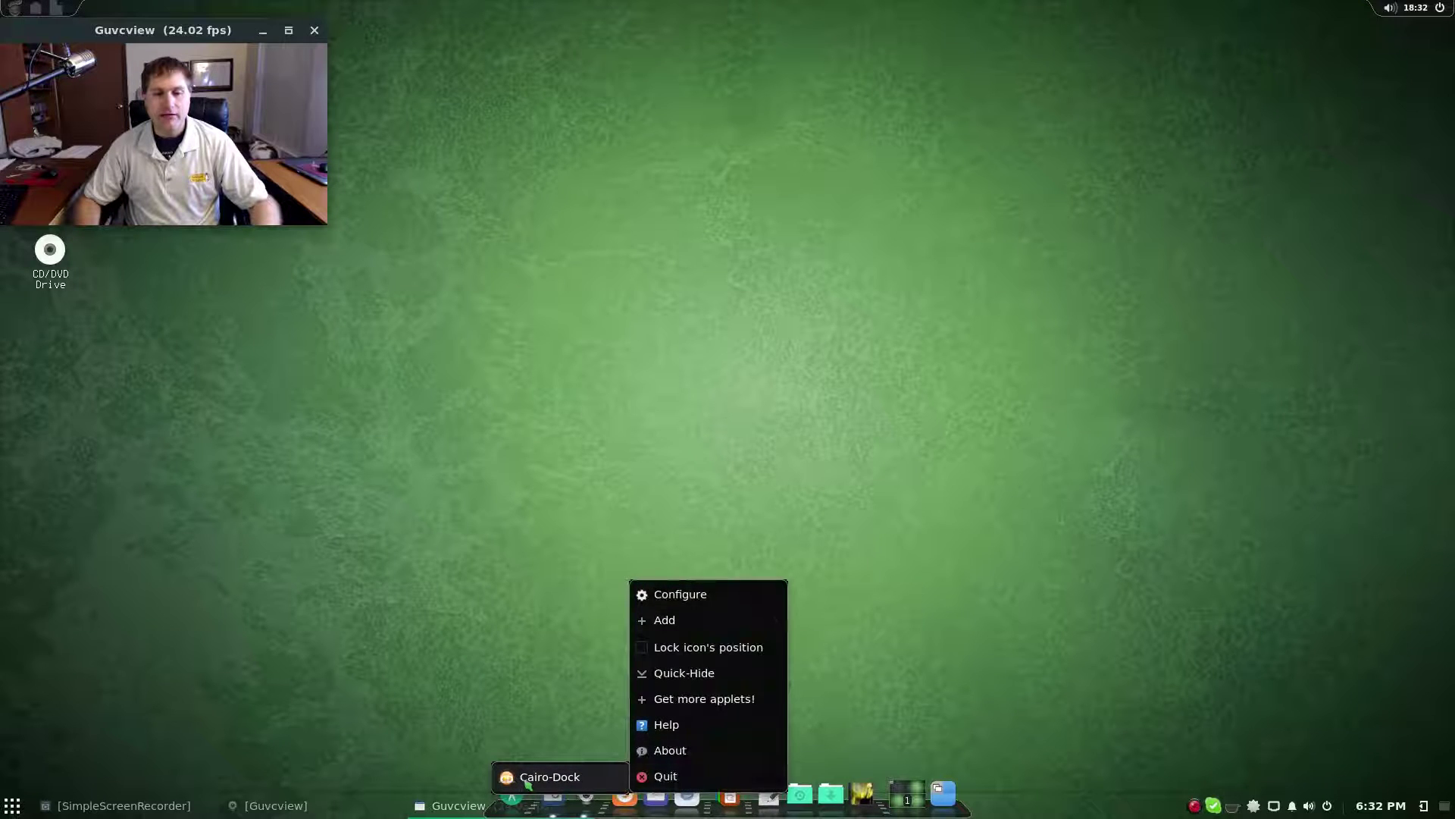
{"action": "left_click", "coordinate": [695, 599]}
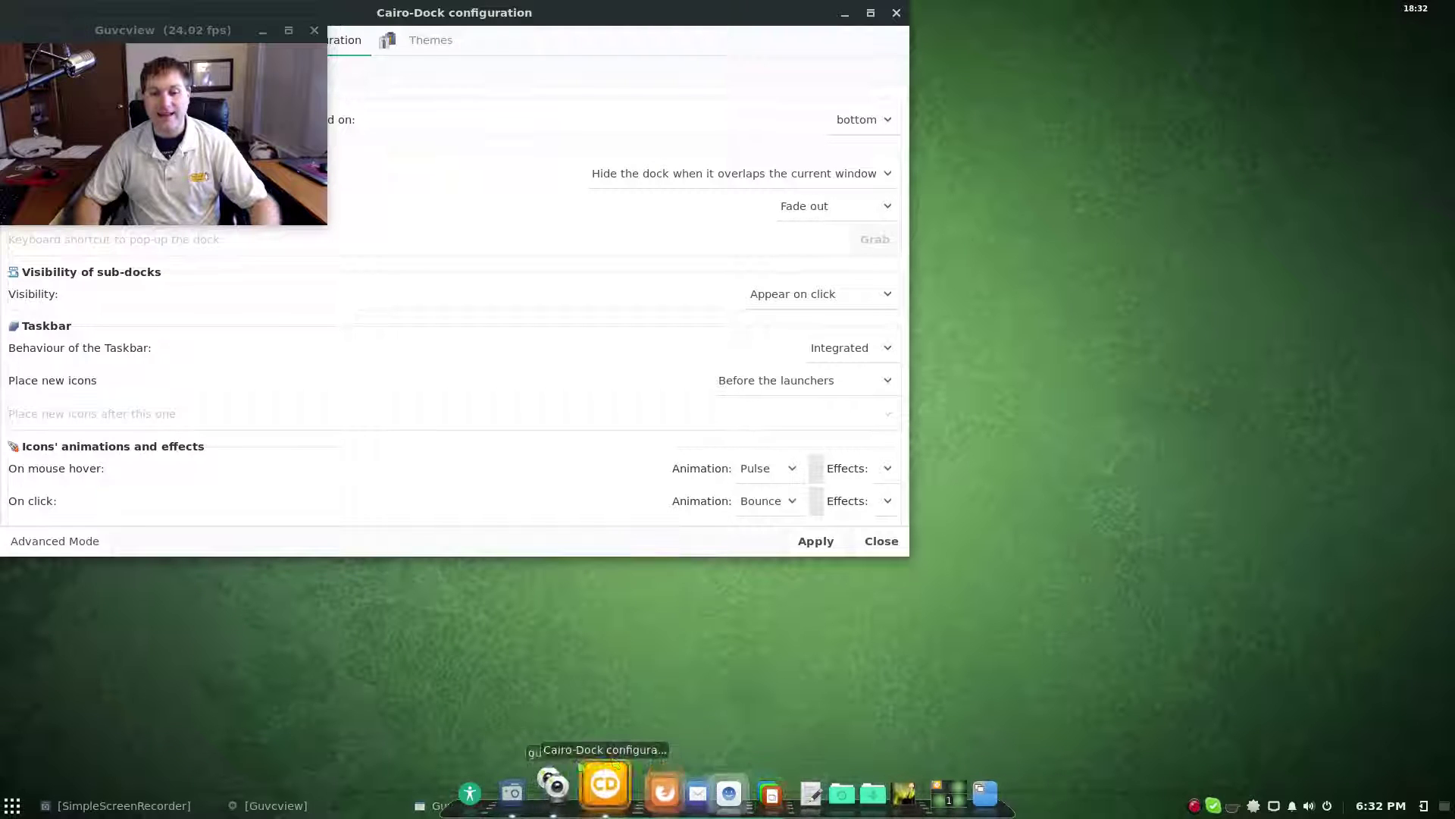
{"action": "left_click_drag", "start_coordinate": [656, 14], "coordinate": [1000, 47]}
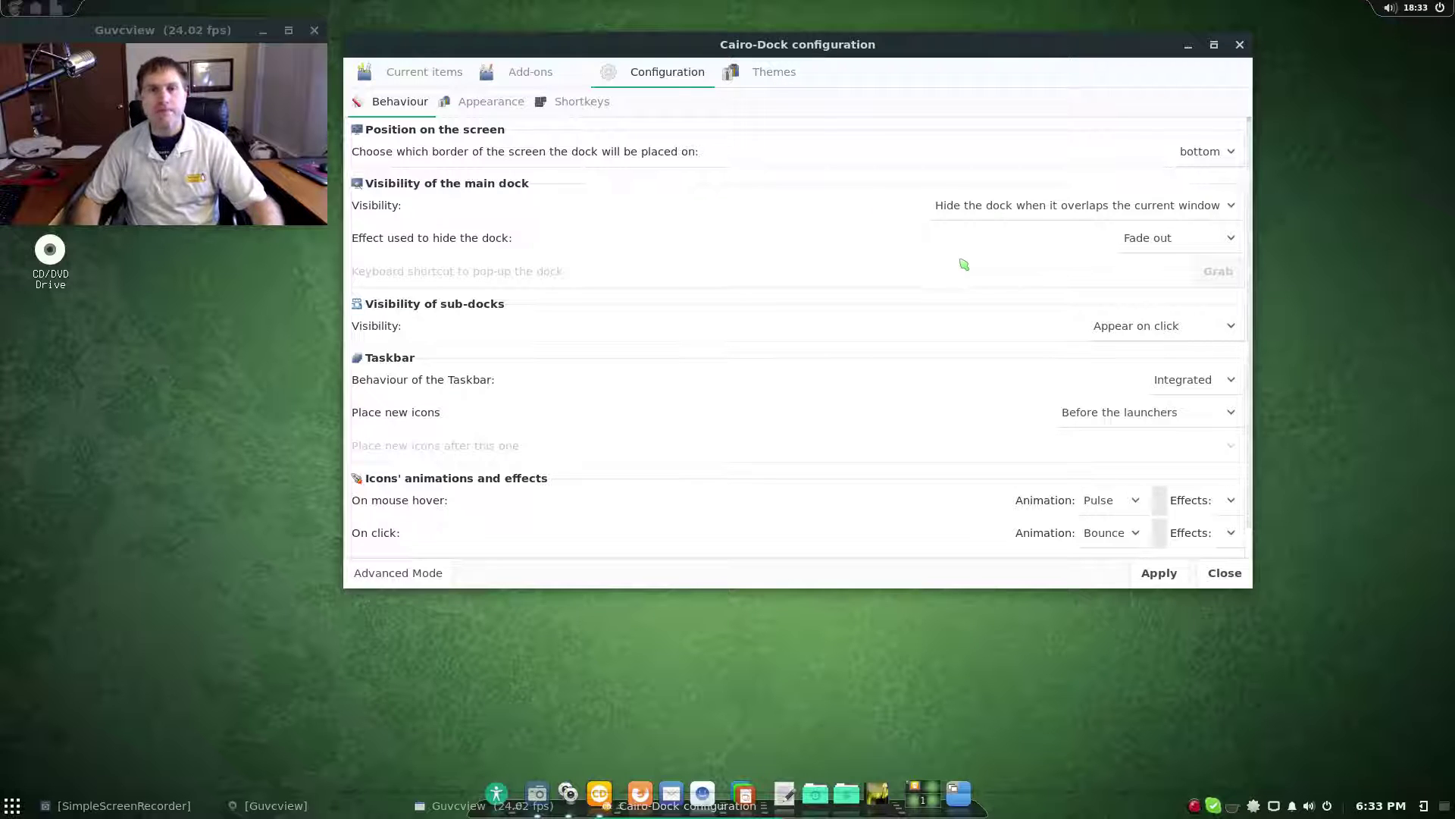
Step: Place the main dock on the top border of the screen, apply it, and move the configuration window clear of the dock
{"action": "left_click", "coordinate": [775, 82]}
{"action": "left_click", "coordinate": [668, 83]}
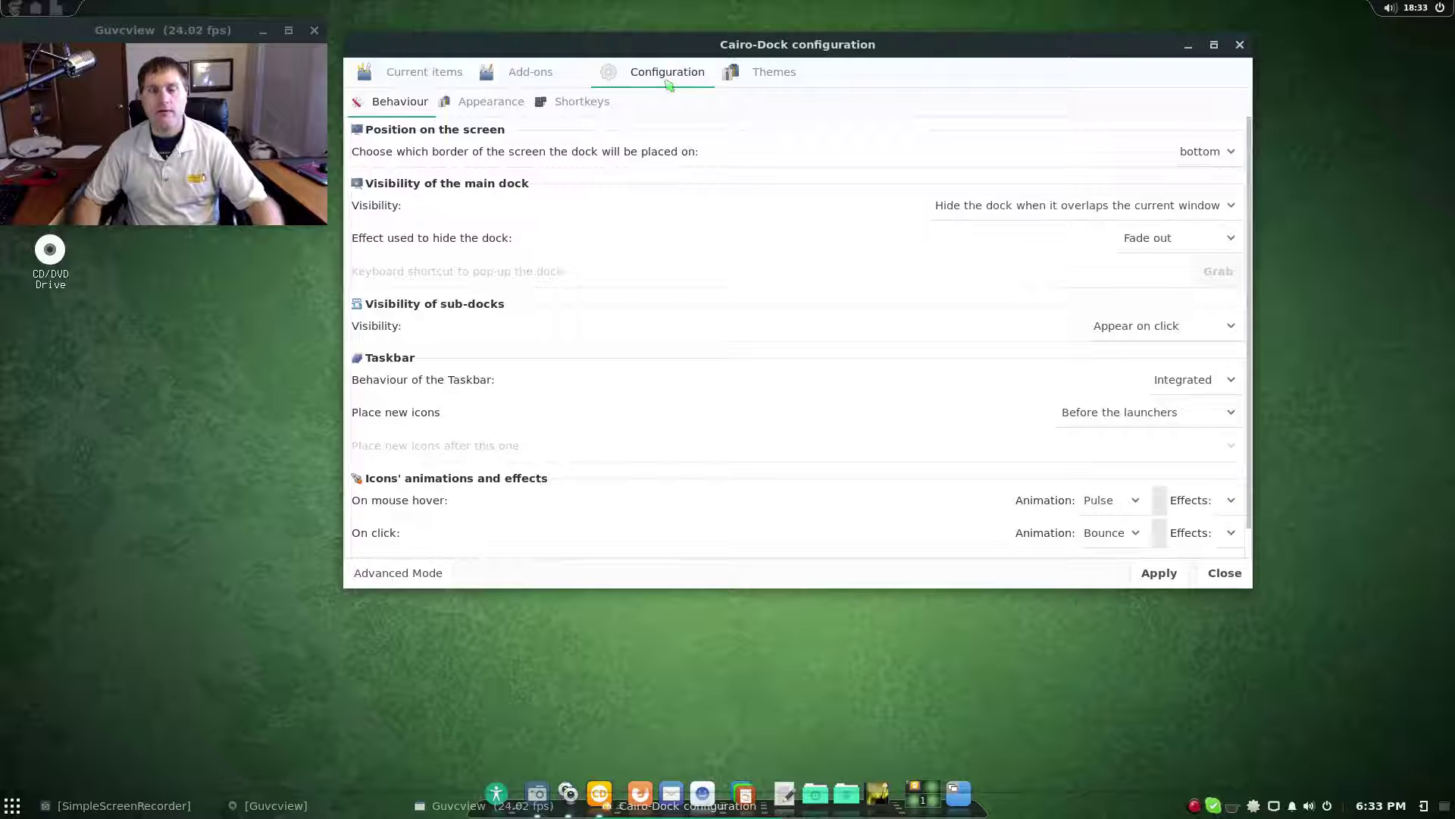
{"action": "left_click", "coordinate": [1220, 156]}
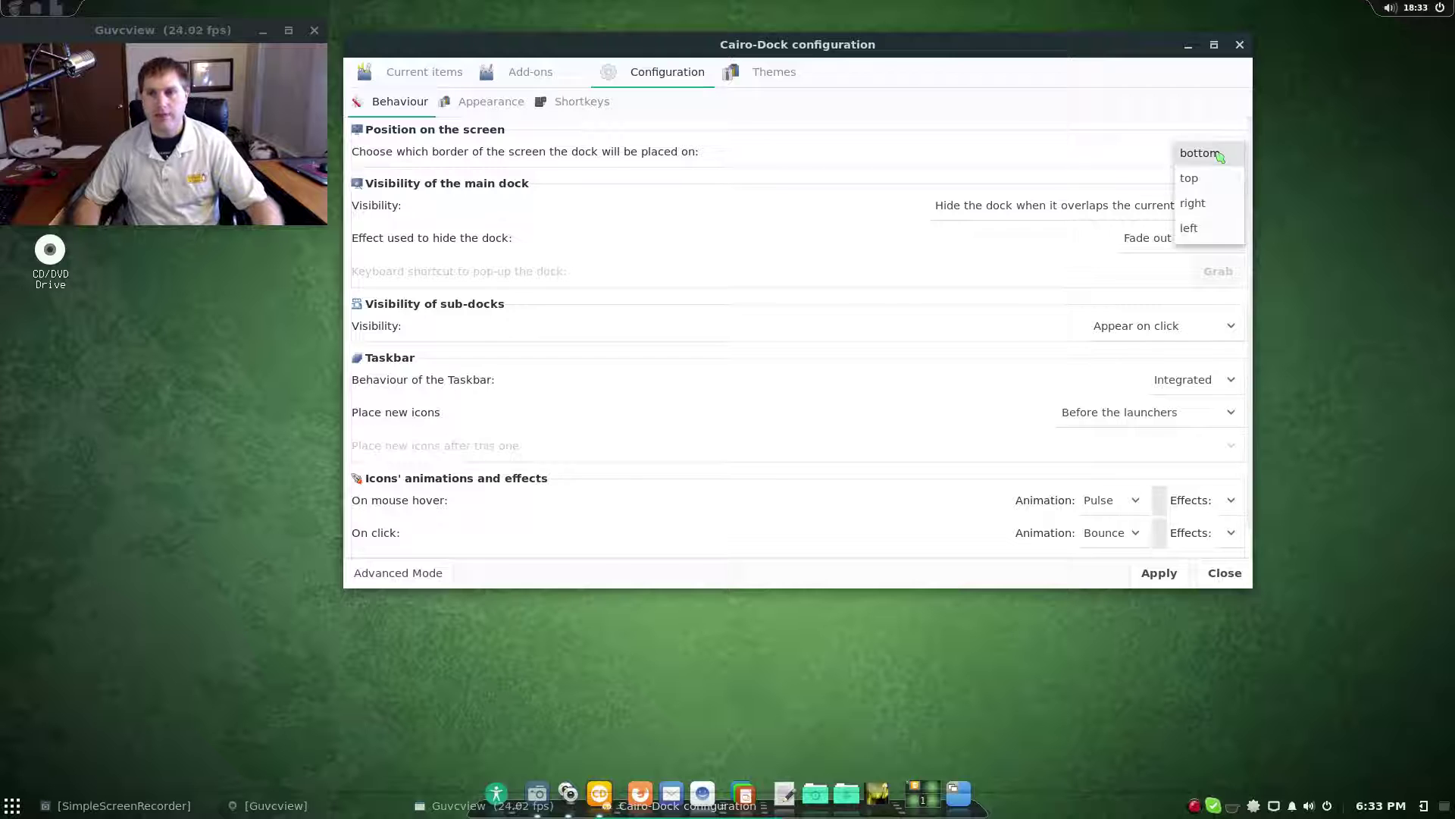
{"action": "left_click", "coordinate": [1232, 185]}
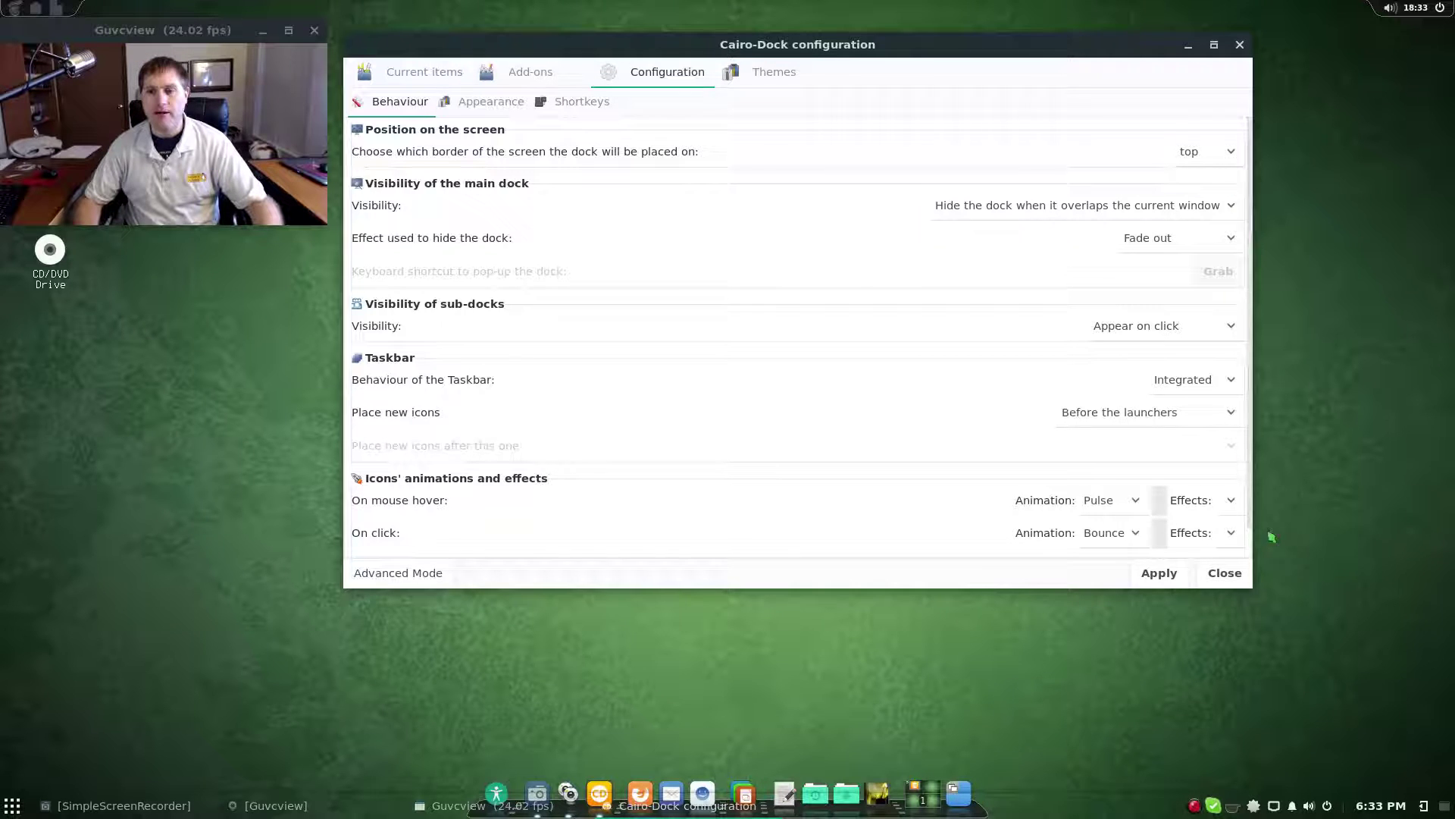
{"action": "left_click", "coordinate": [1159, 572]}
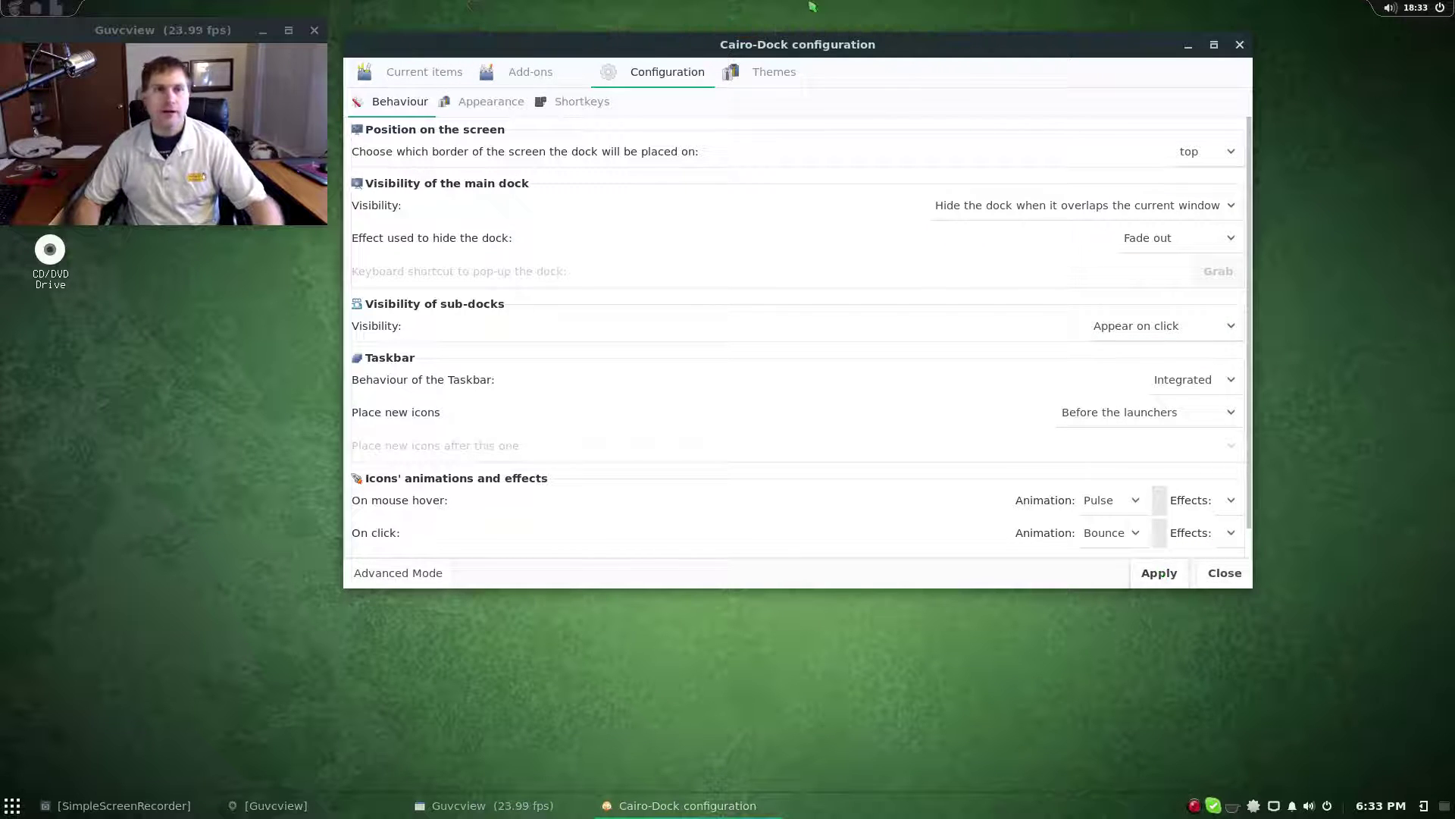
{"action": "left_click_drag", "start_coordinate": [1071, 44], "coordinate": [1056, 156]}
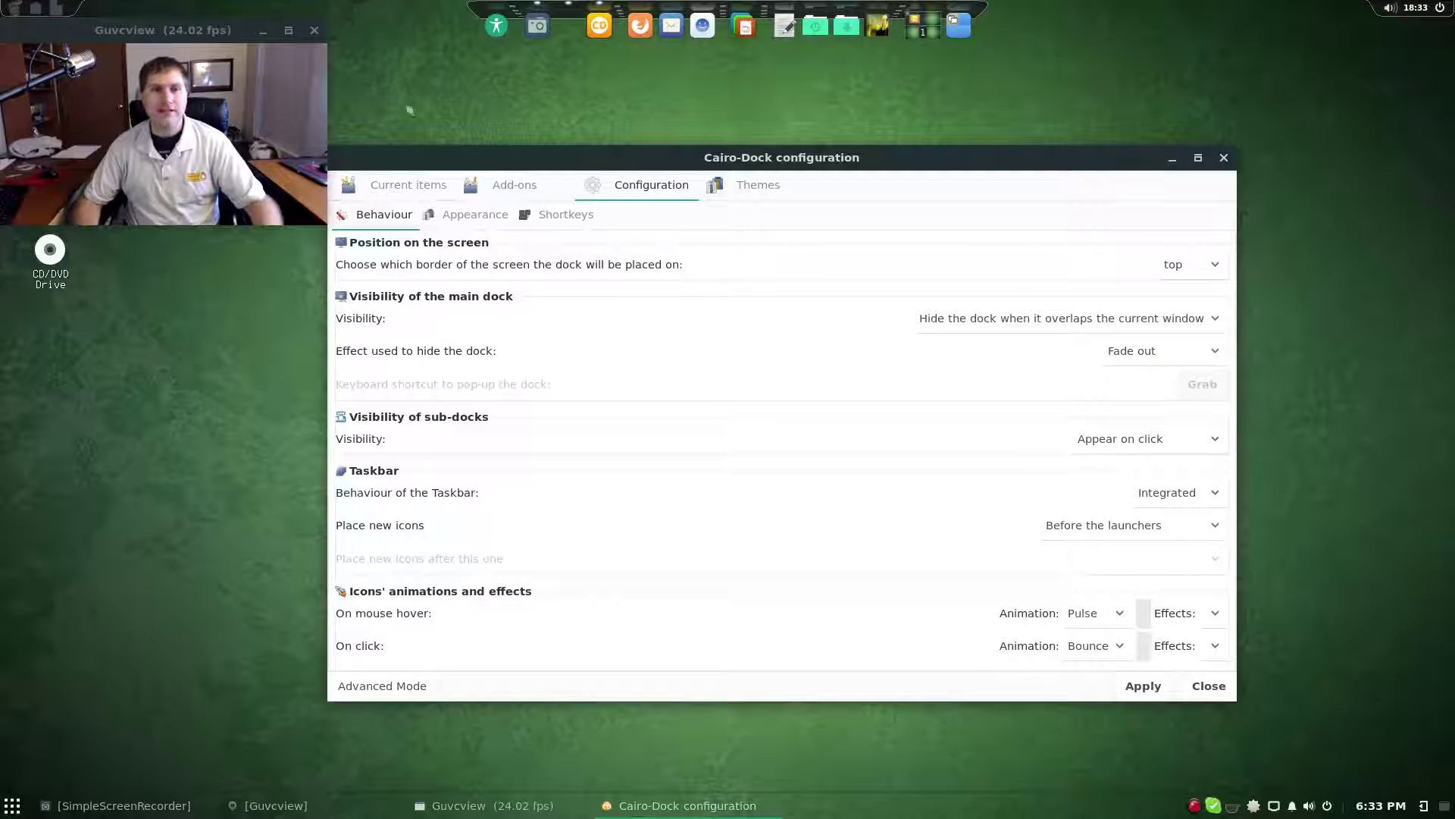
Step: Examine the items in both top docks, try the Applications Menu item, and view the behaviour settings of Top dock (2)
{"action": "left_click", "coordinate": [408, 187]}
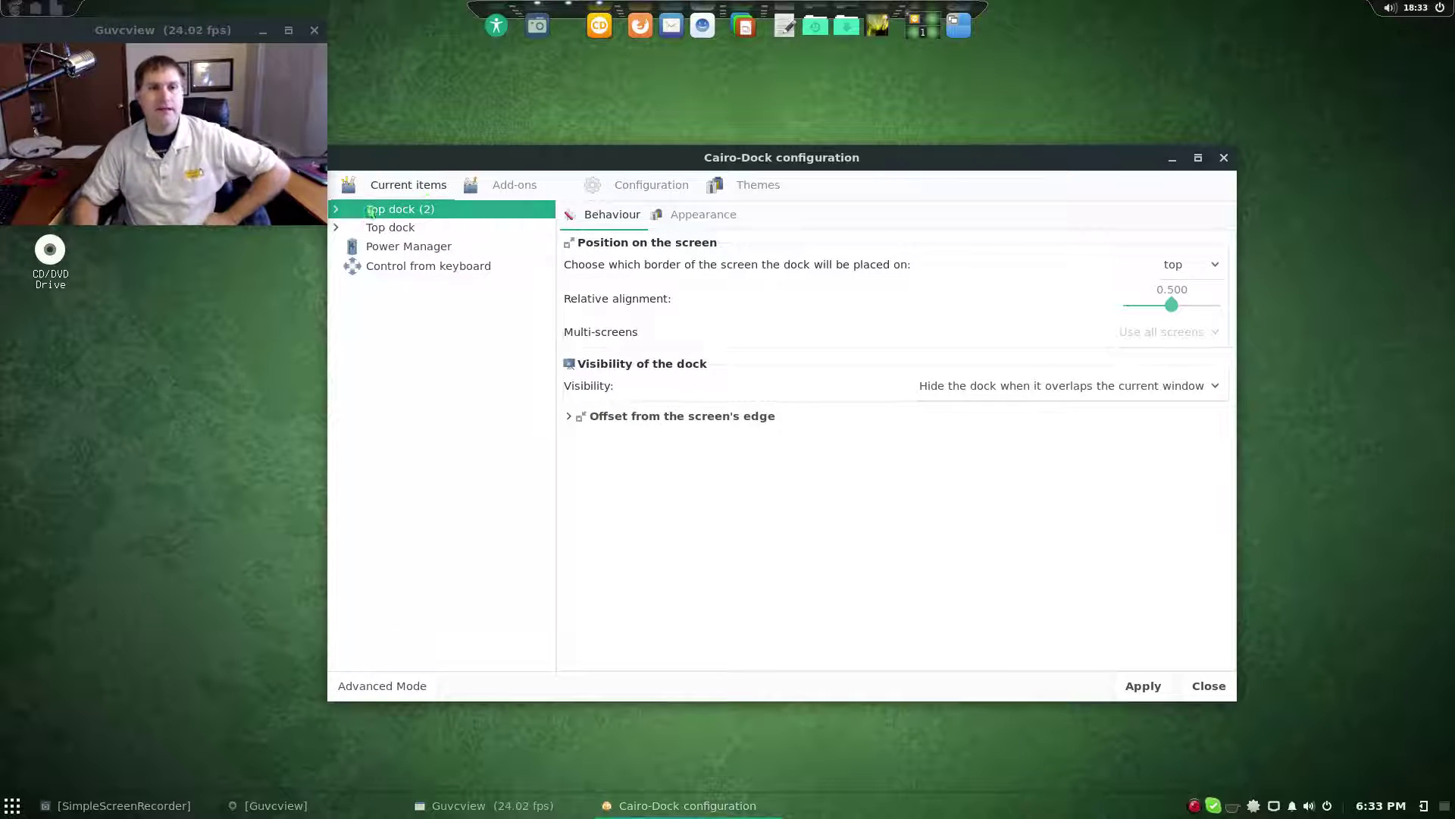
{"action": "left_click", "coordinate": [345, 211]}
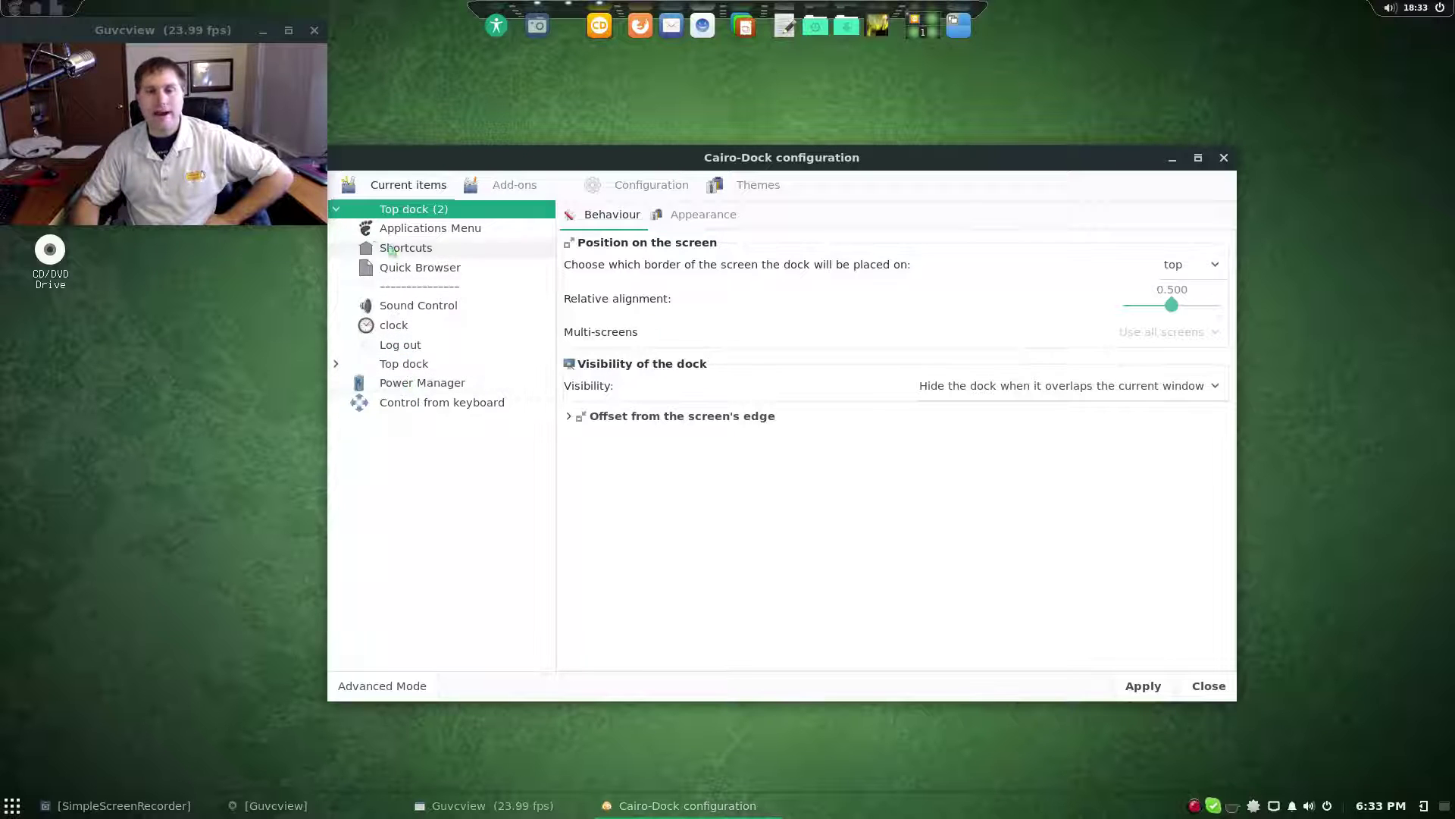
{"action": "left_click", "coordinate": [337, 210]}
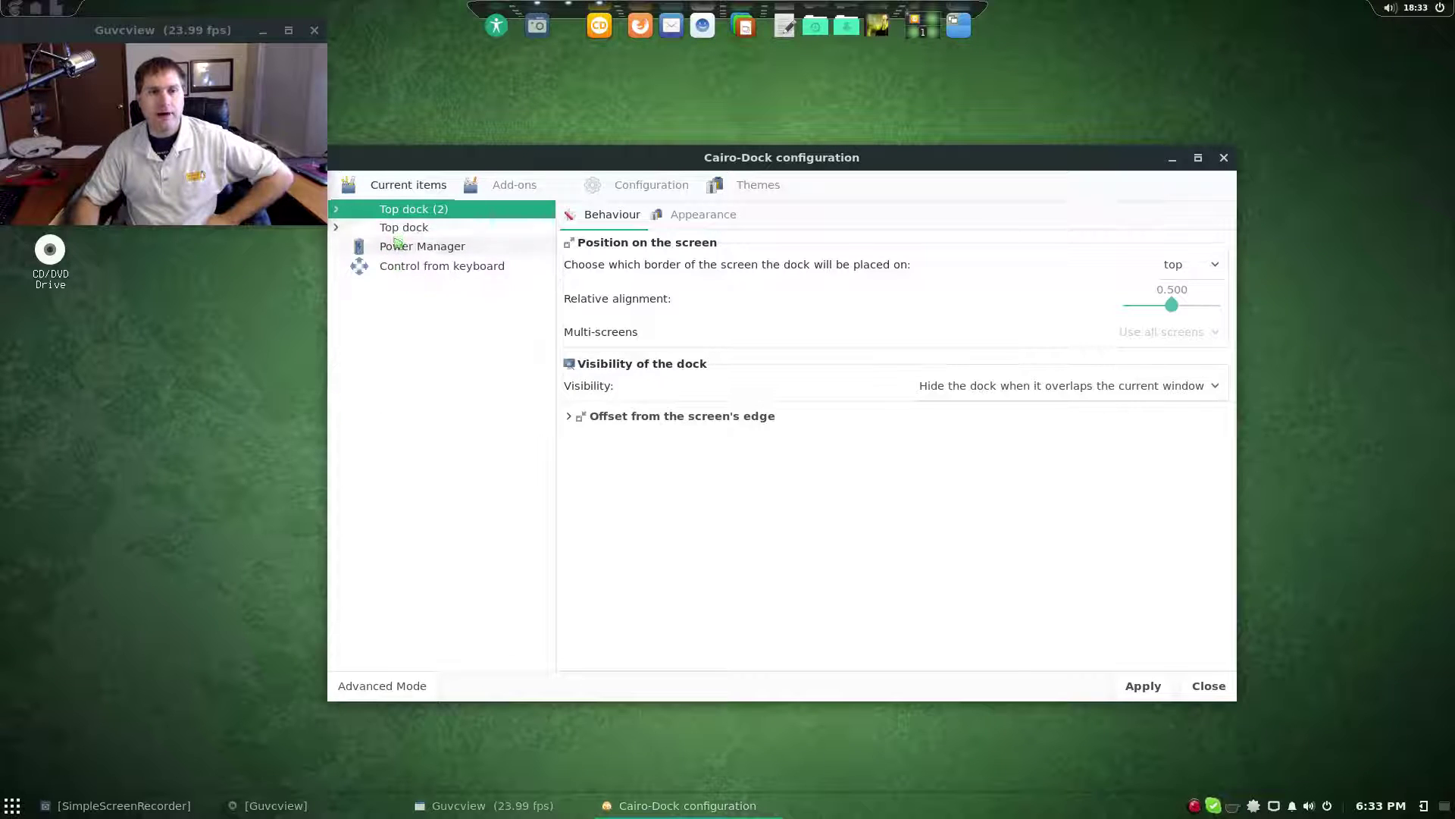
{"action": "left_click", "coordinate": [343, 228]}
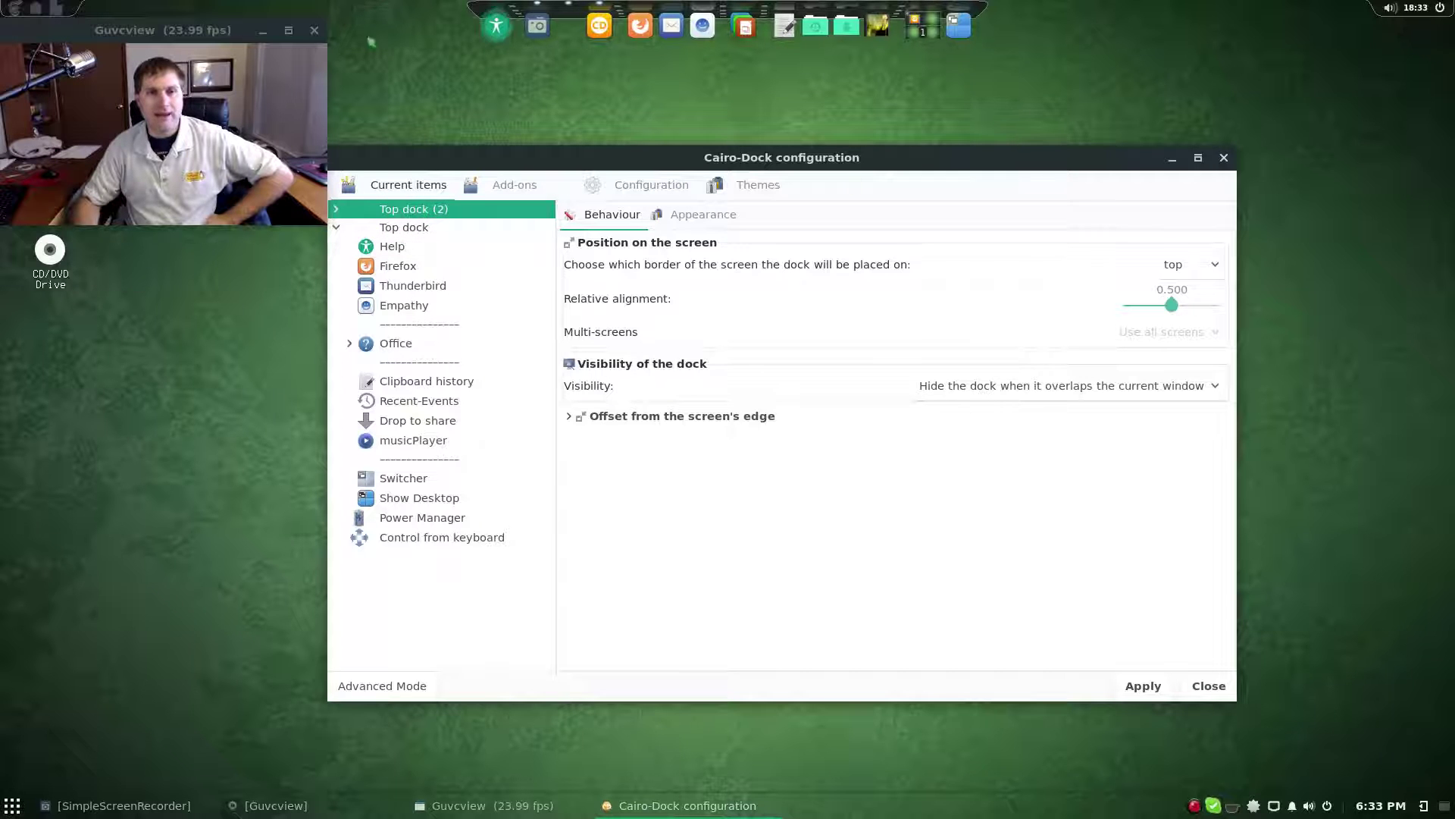
{"action": "left_click", "coordinate": [402, 229]}
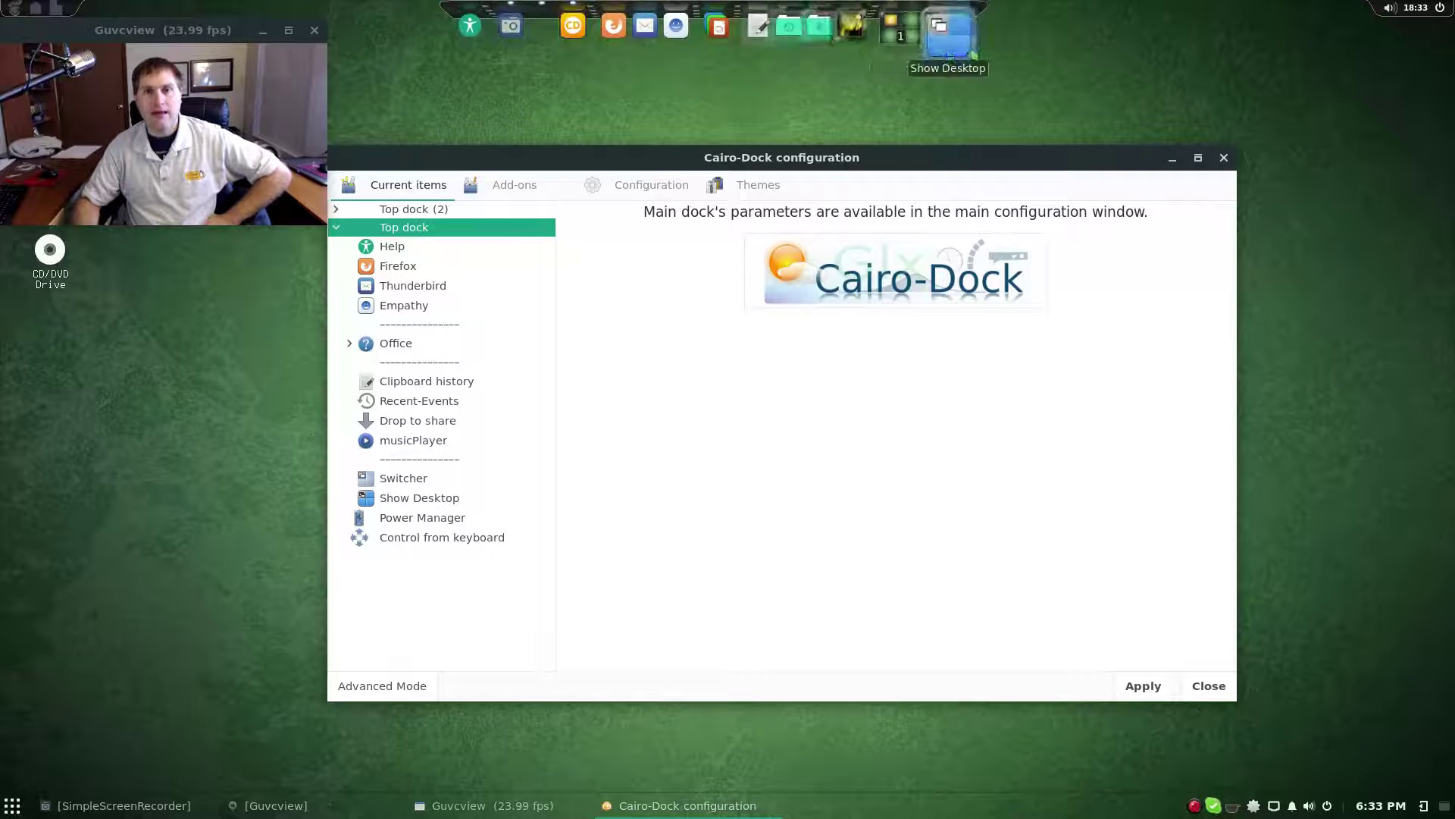
{"action": "left_click", "coordinate": [335, 226]}
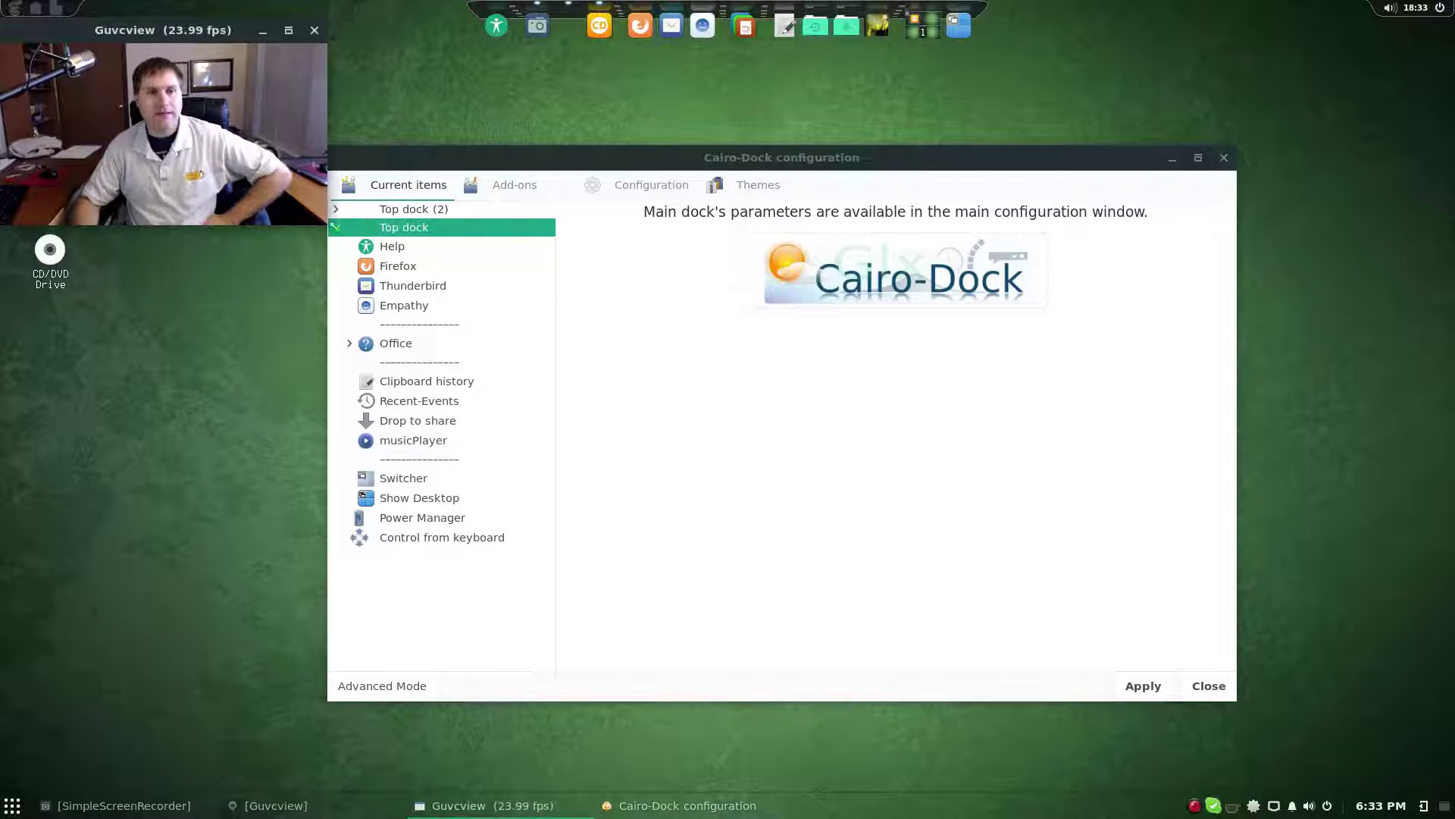
{"action": "left_click", "coordinate": [336, 208]}
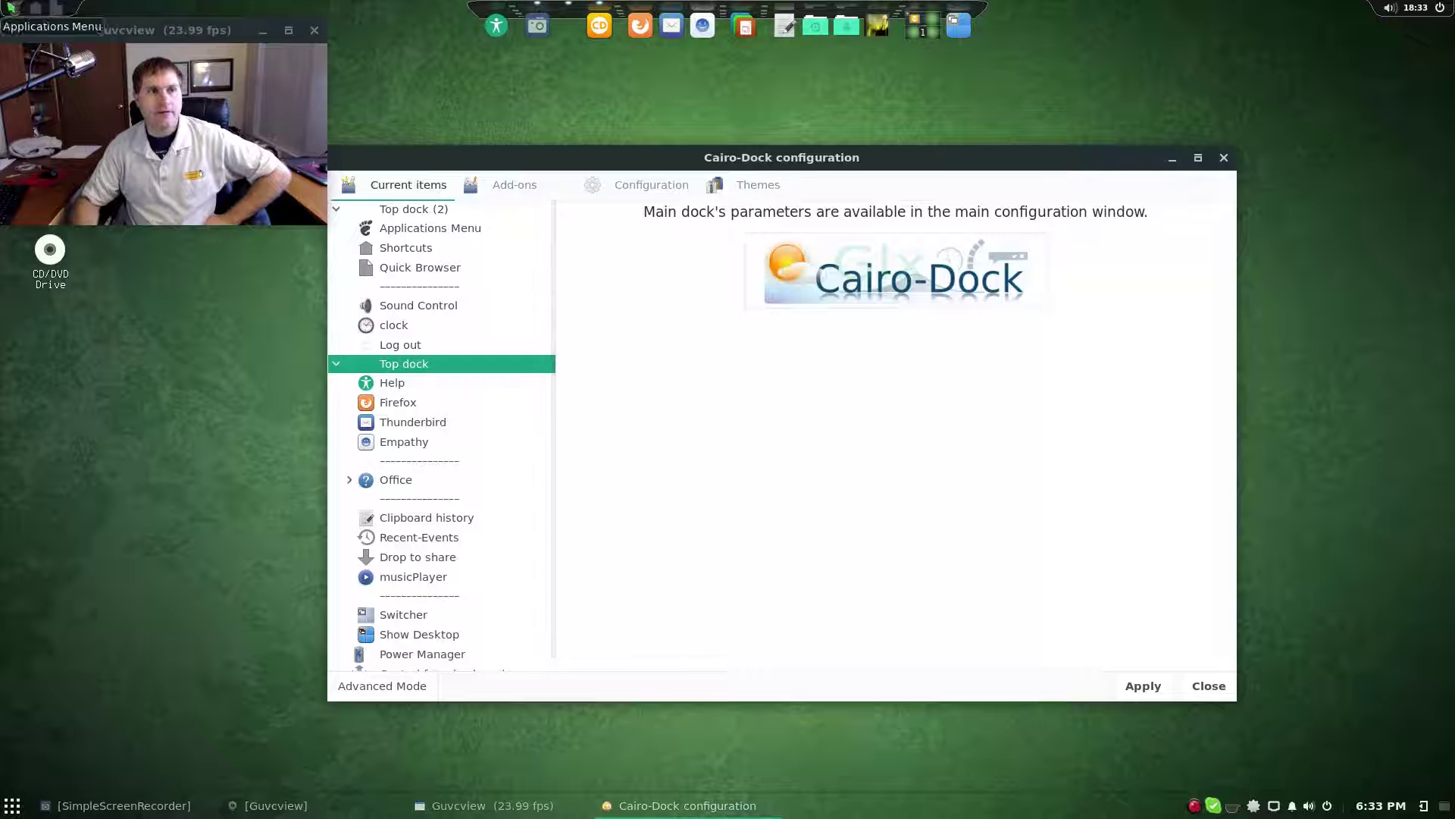
{"action": "left_click", "coordinate": [12, 8]}
{"action": "left_click", "coordinate": [13, 9]}
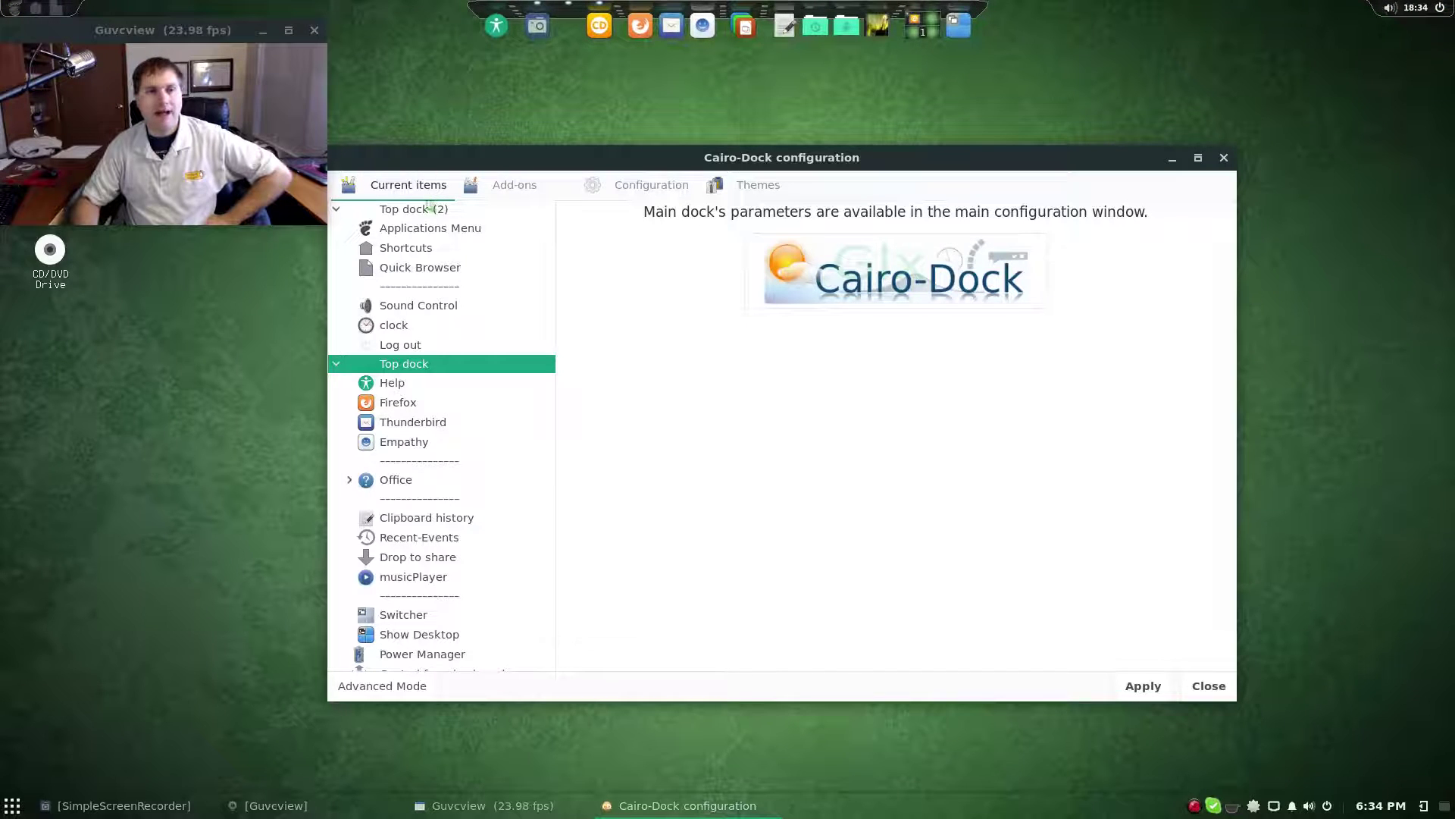
{"action": "left_click", "coordinate": [400, 209]}
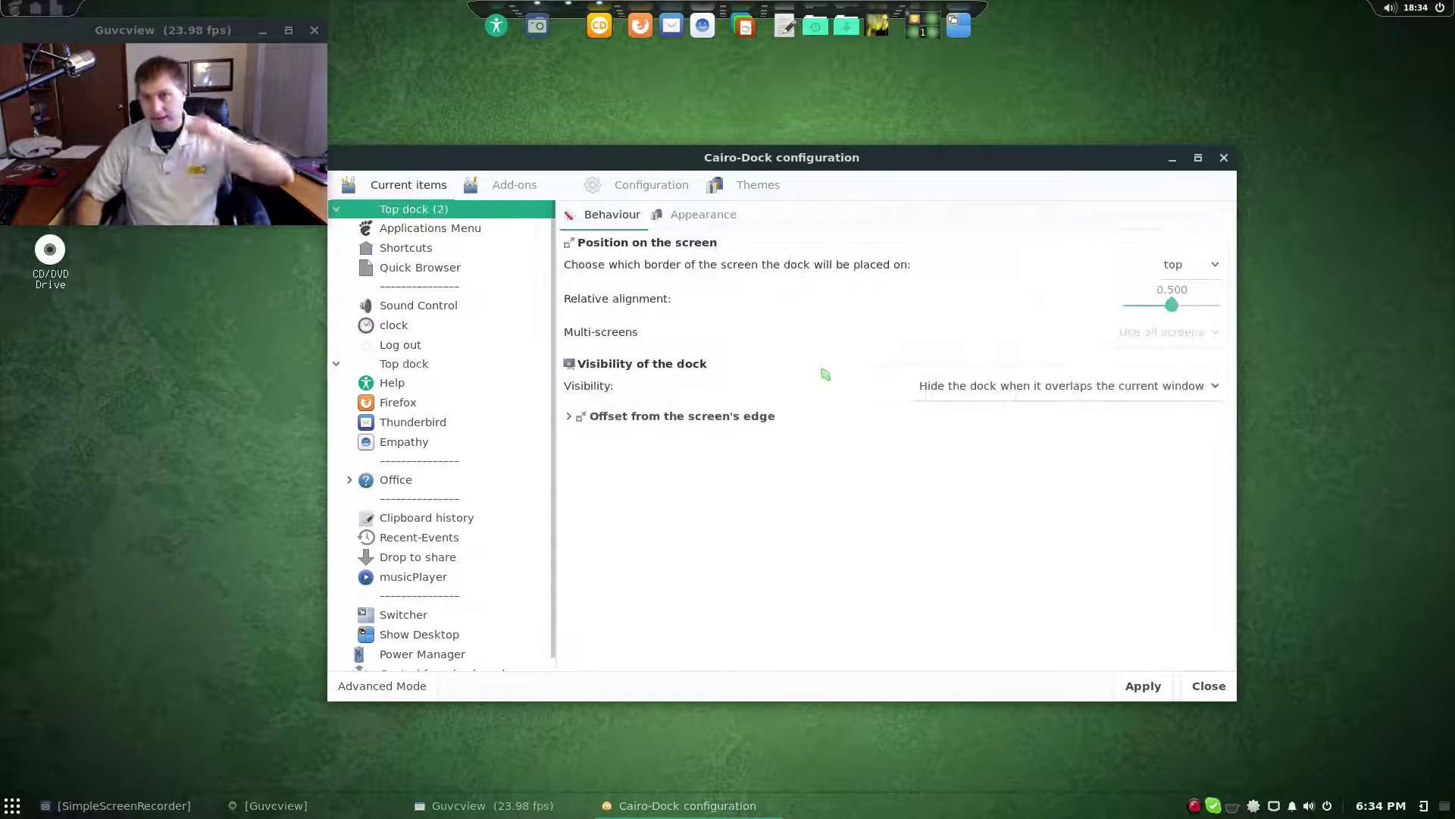
Step: Return to the main dock's behaviour settings, view the position choices, and test the hiding behaviour by moving the window over the dock
{"action": "left_click", "coordinate": [651, 185]}
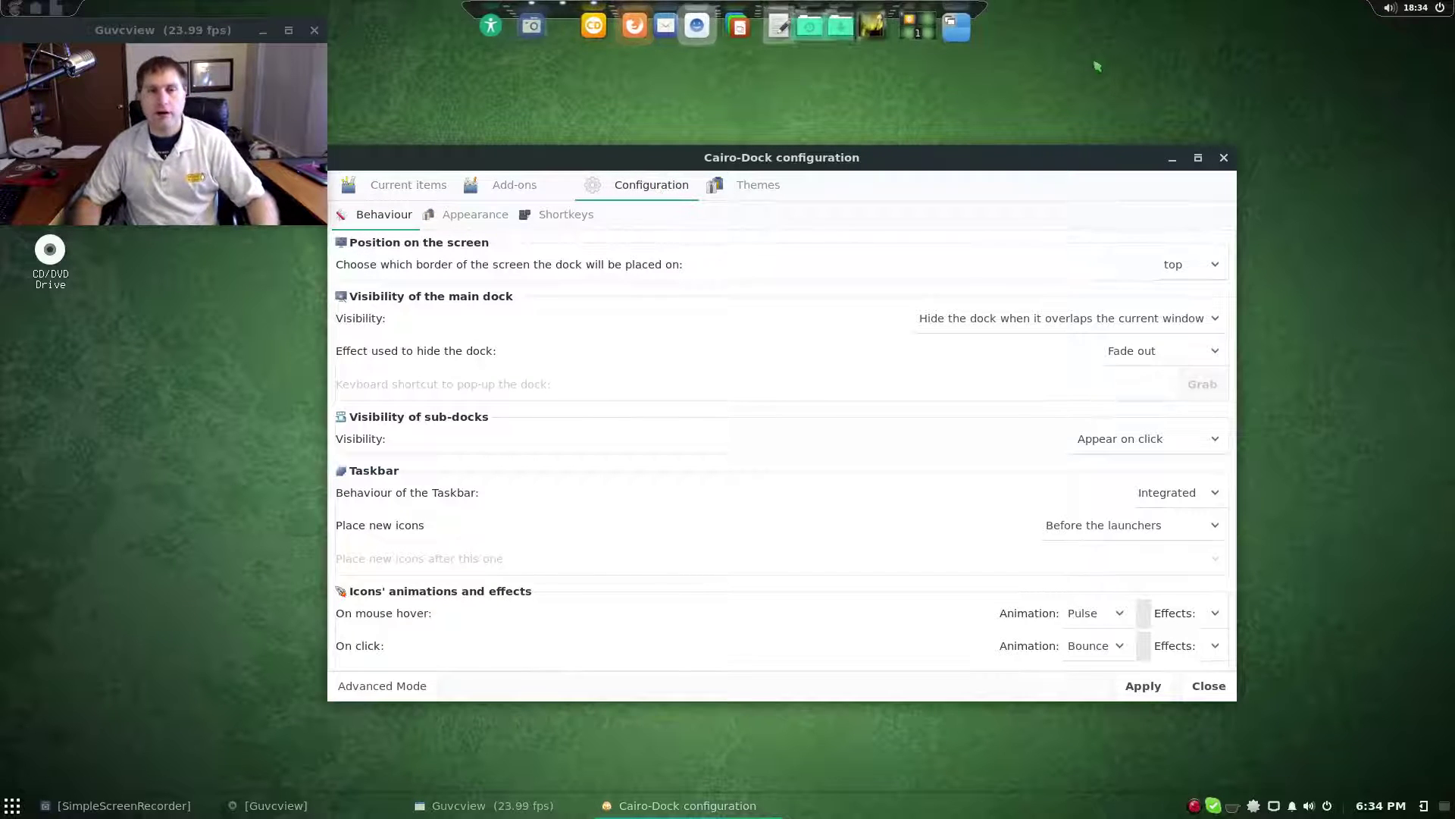
{"action": "left_click", "coordinate": [1222, 266]}
{"action": "left_click", "coordinate": [1226, 269]}
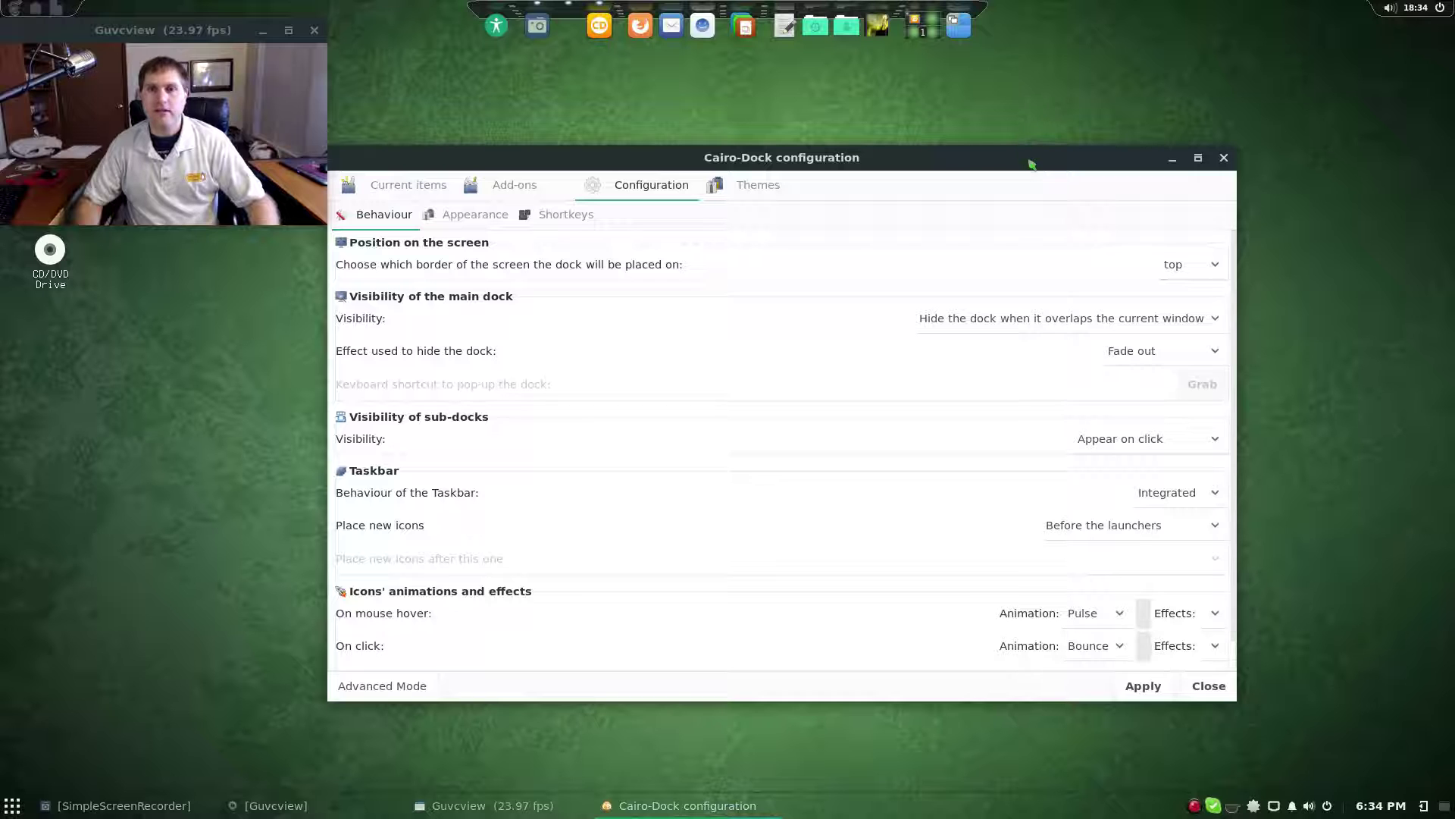
{"action": "left_click_drag", "start_coordinate": [1032, 163], "coordinate": [1085, 17]}
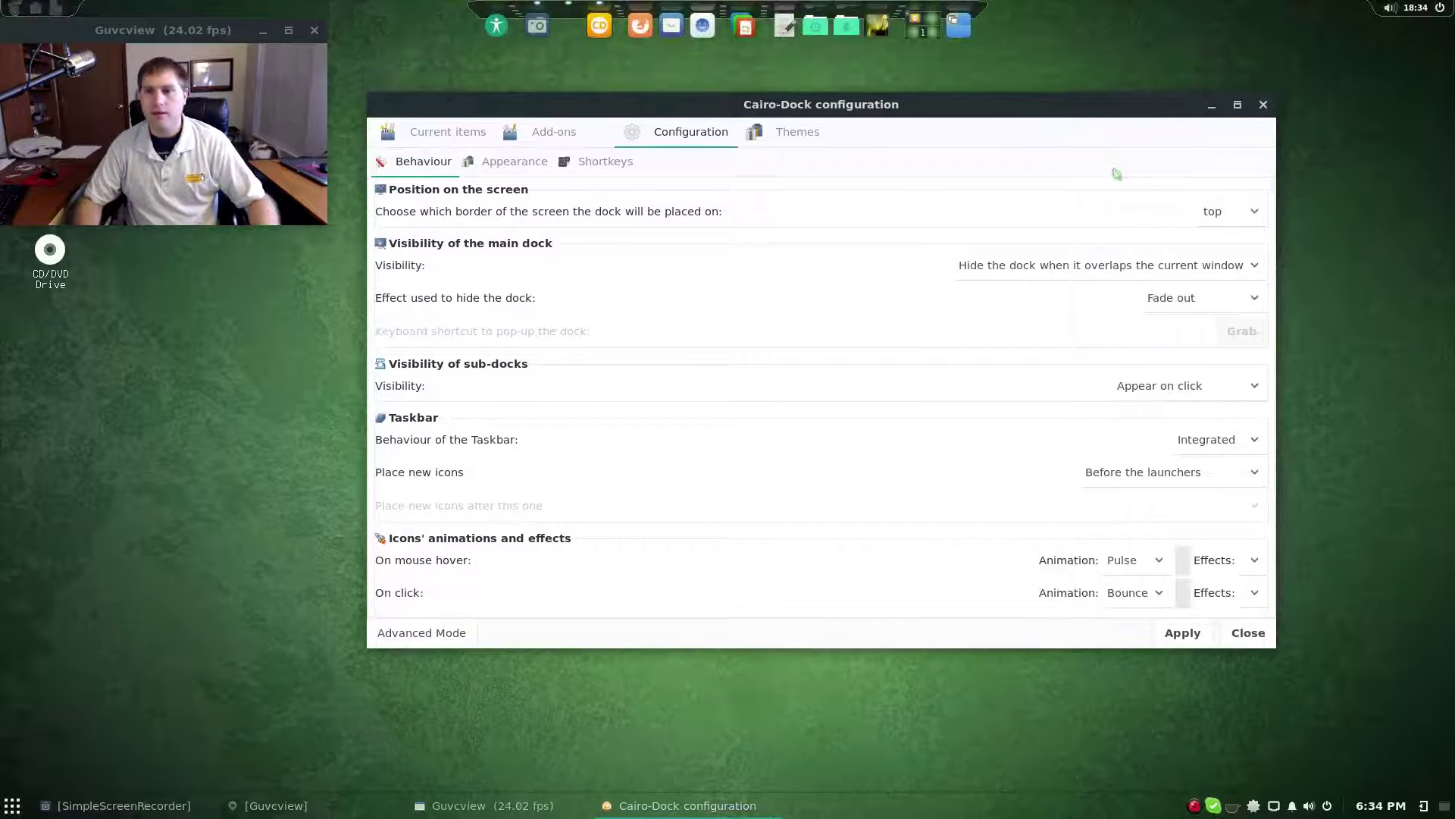
Step: Apply Always on top as the main dock's visibility and test it by moving the configuration window
{"action": "left_click", "coordinate": [1236, 273]}
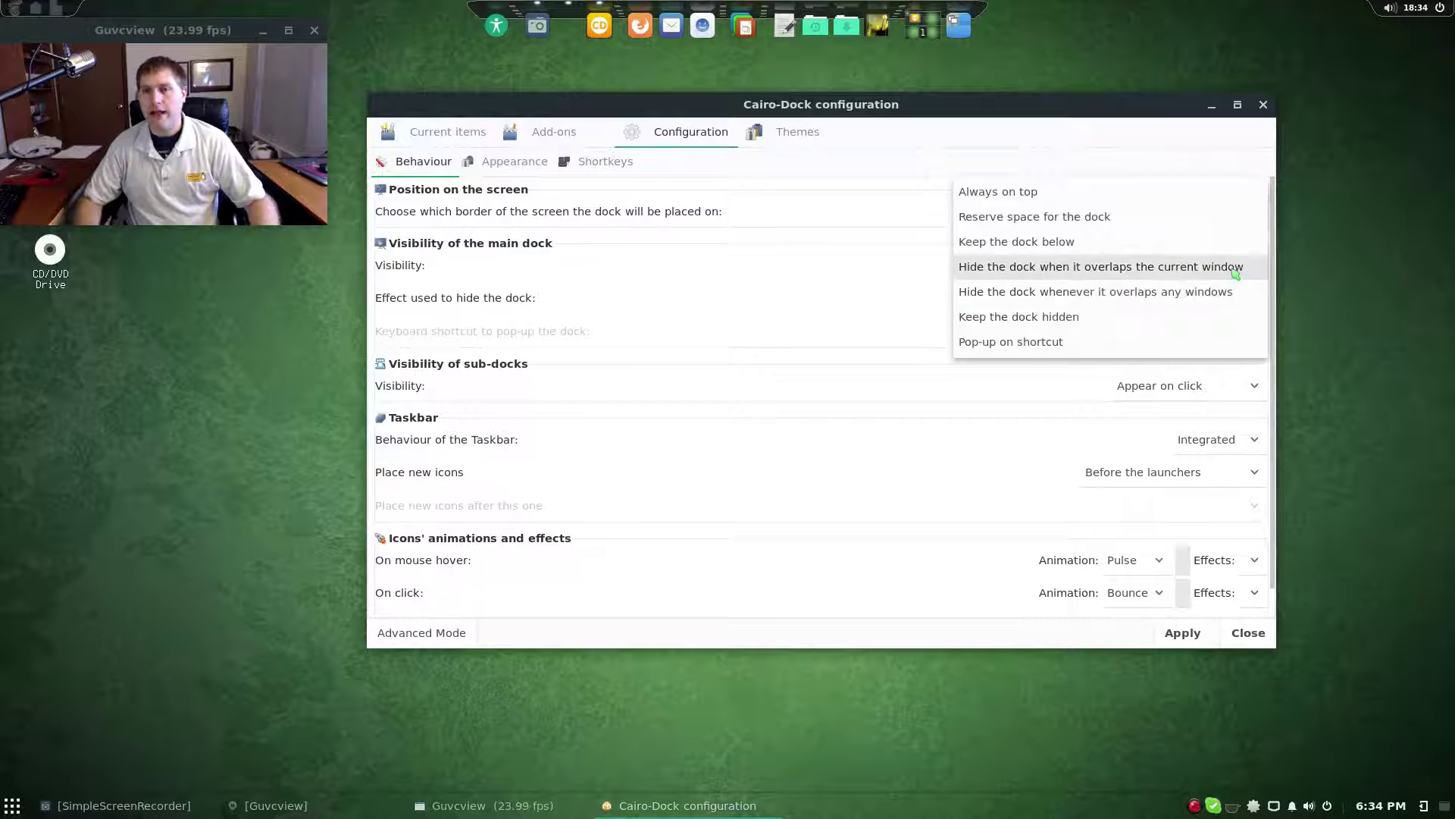
{"action": "left_click", "coordinate": [1099, 192]}
{"action": "left_click_drag", "start_coordinate": [1076, 112], "coordinate": [1085, 208]}
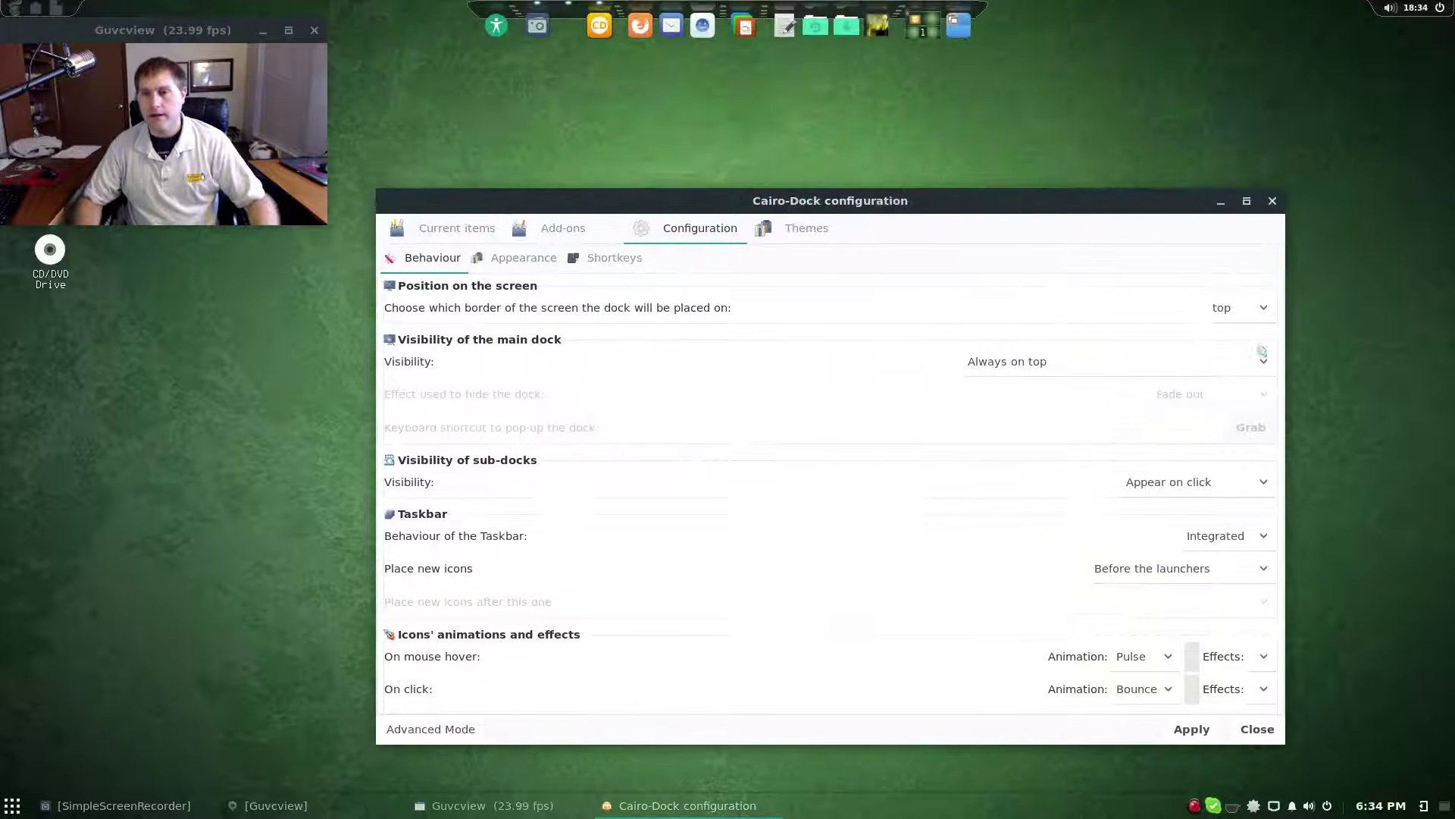
{"action": "left_click", "coordinate": [1199, 738]}
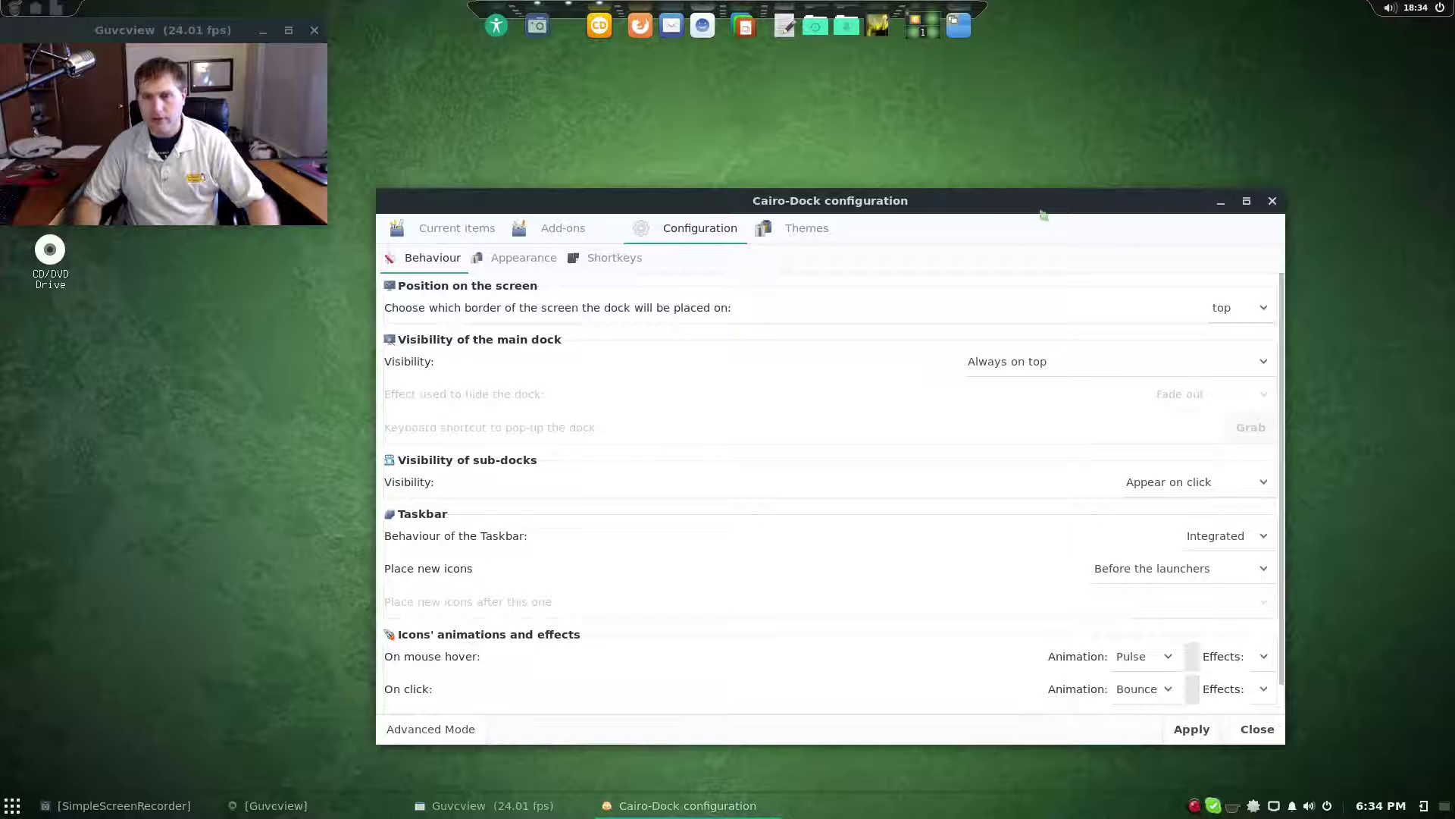
{"action": "left_click_drag", "start_coordinate": [1054, 211], "coordinate": [1022, 183]}
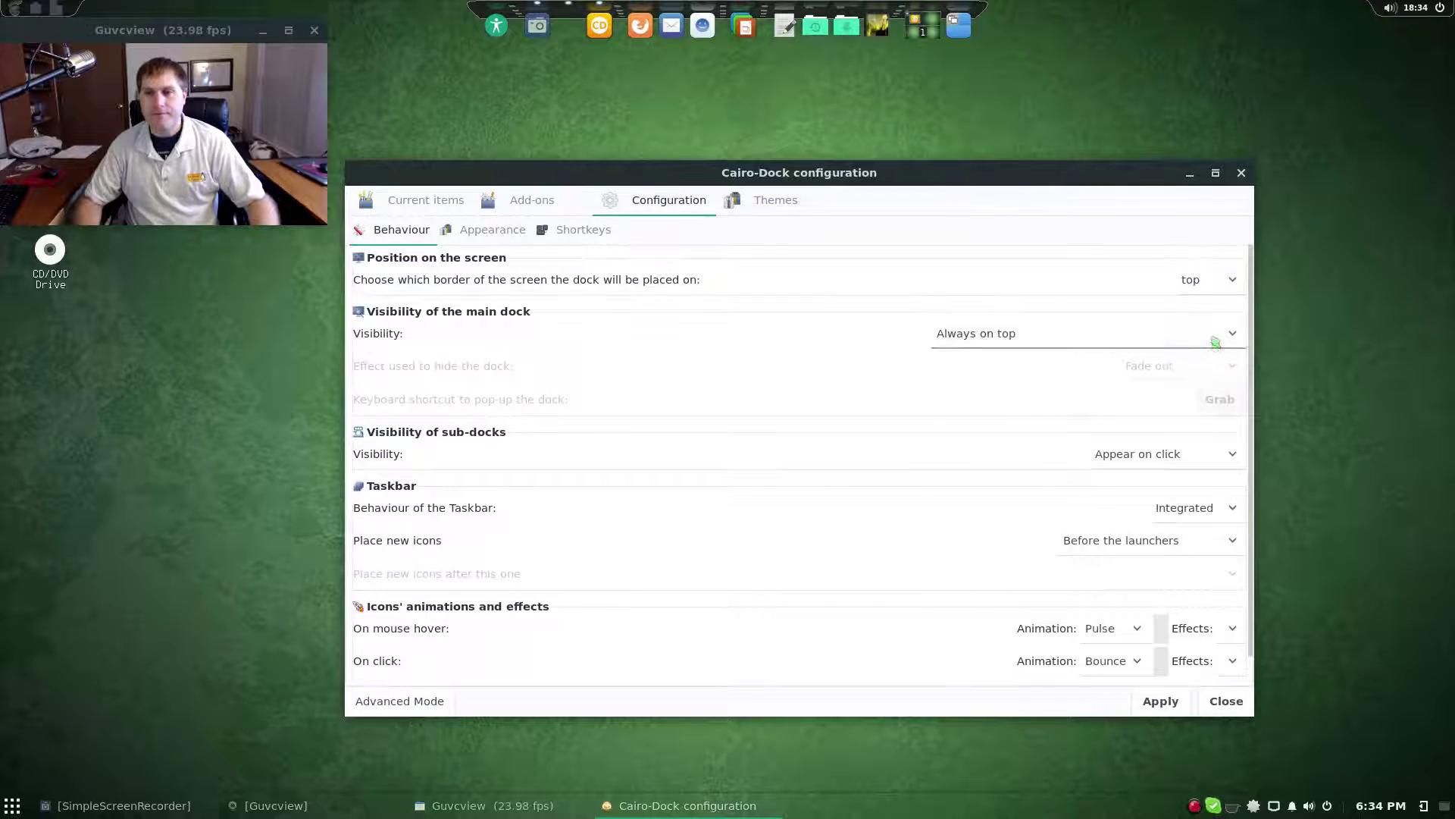
Step: Apply Keep the dock below as the main dock's visibility and test it by moving the configuration window toward the dock
{"action": "left_click", "coordinate": [1214, 334]}
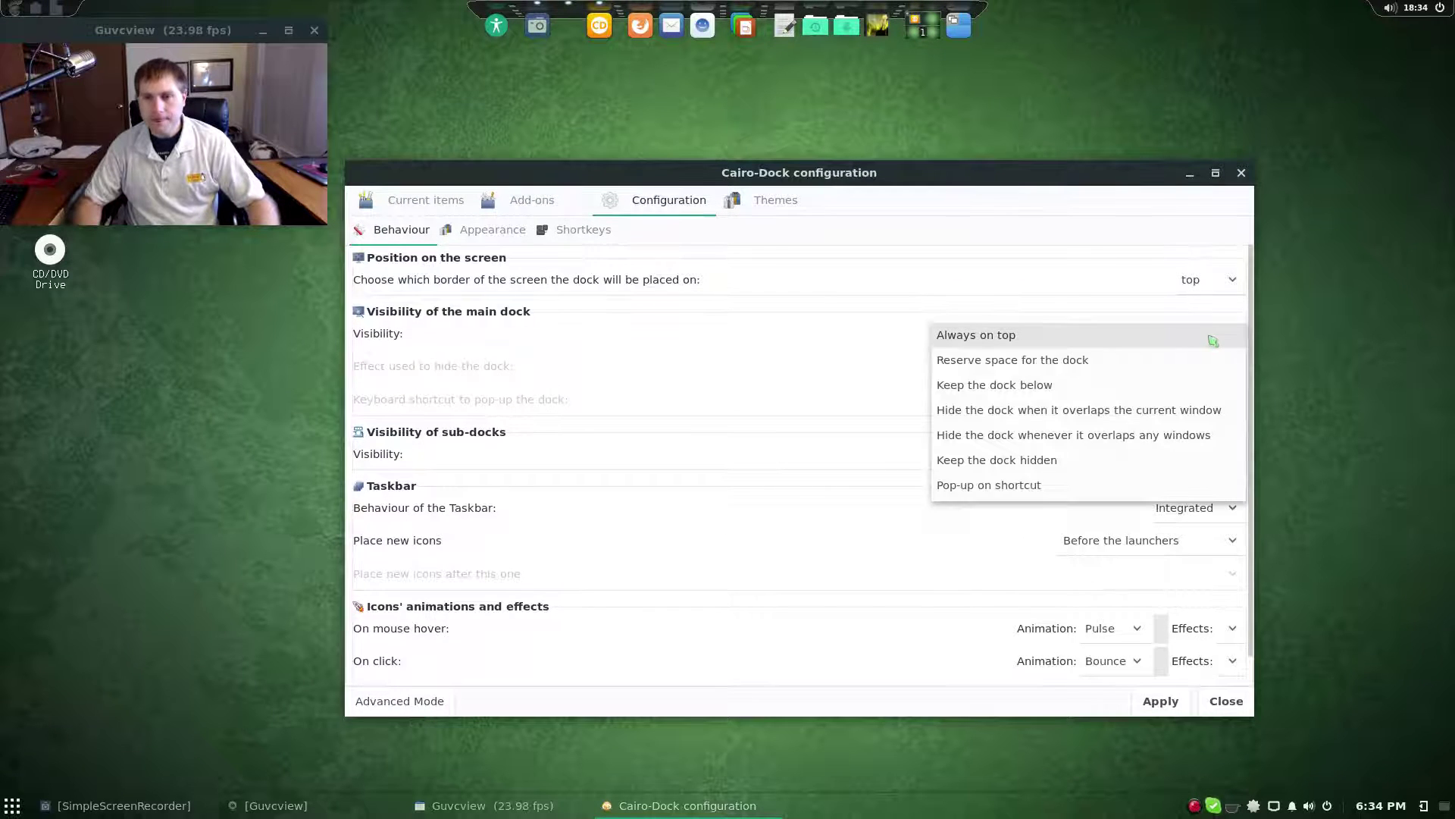
{"action": "left_click", "coordinate": [1056, 388]}
{"action": "left_click", "coordinate": [1180, 704]}
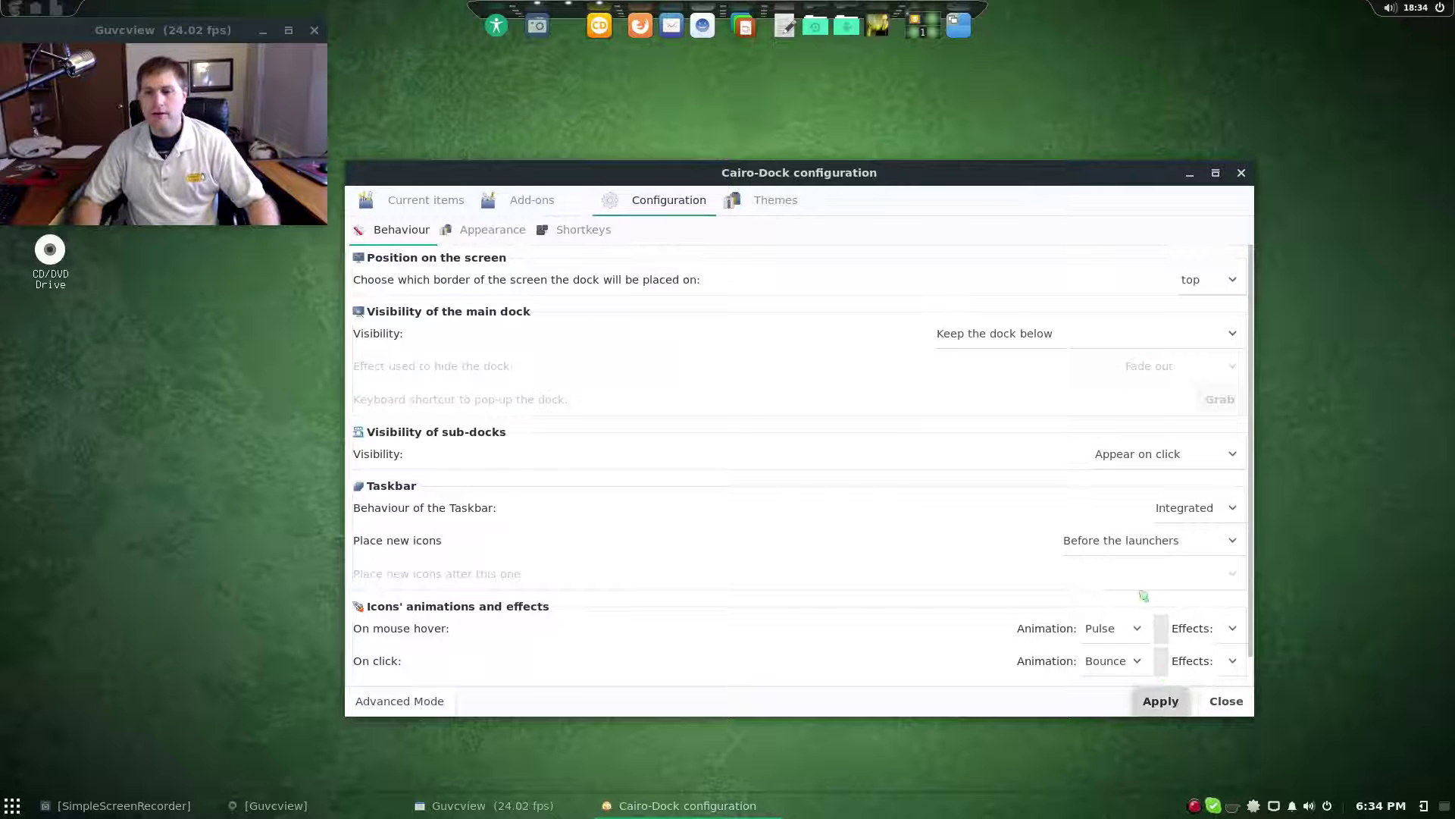
{"action": "left_click_drag", "start_coordinate": [1077, 173], "coordinate": [1114, 137]}
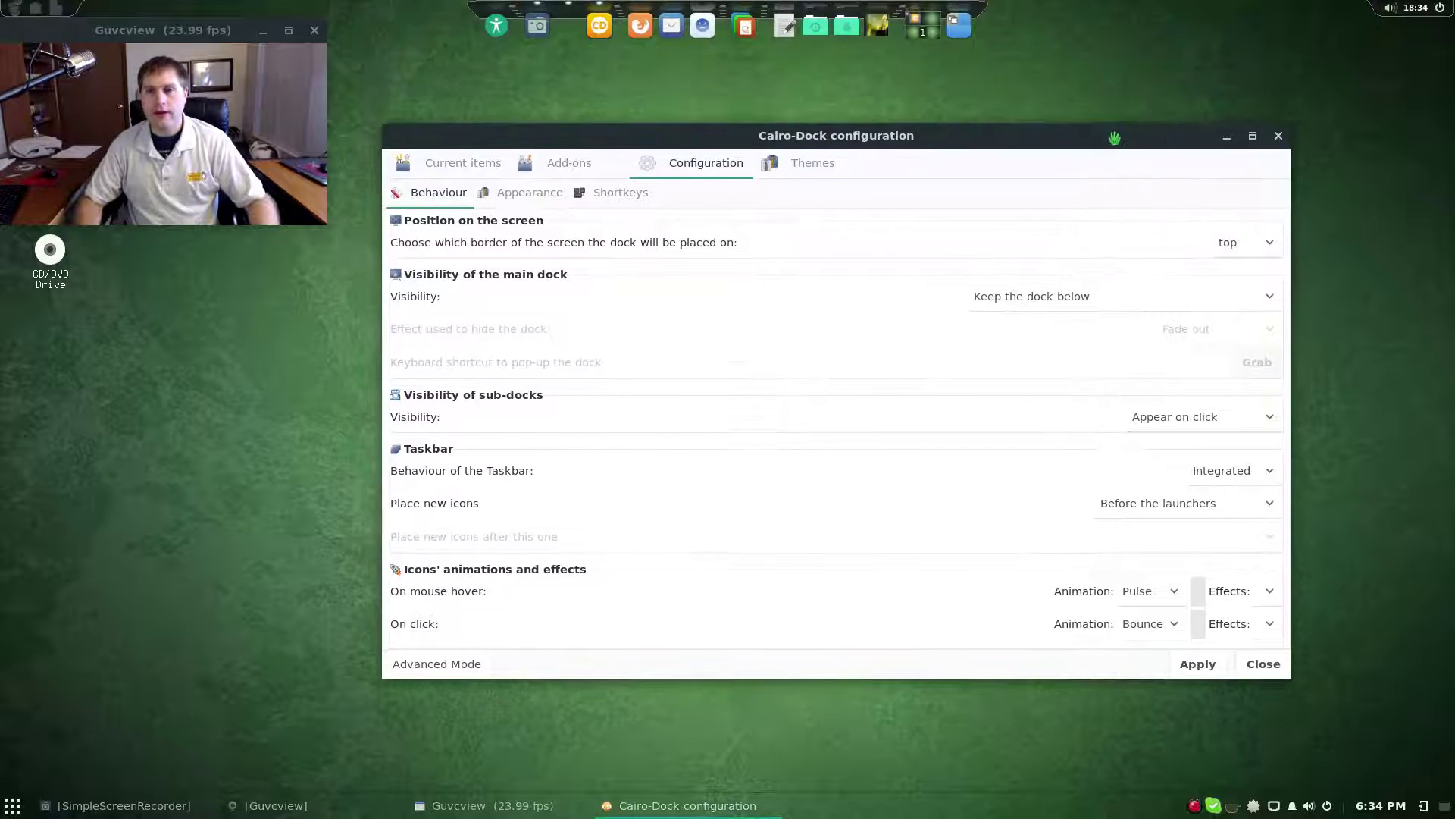
Step: Set the main dock's visibility to Reserve space for the dock and apply it
{"action": "left_click", "coordinate": [1249, 250]}
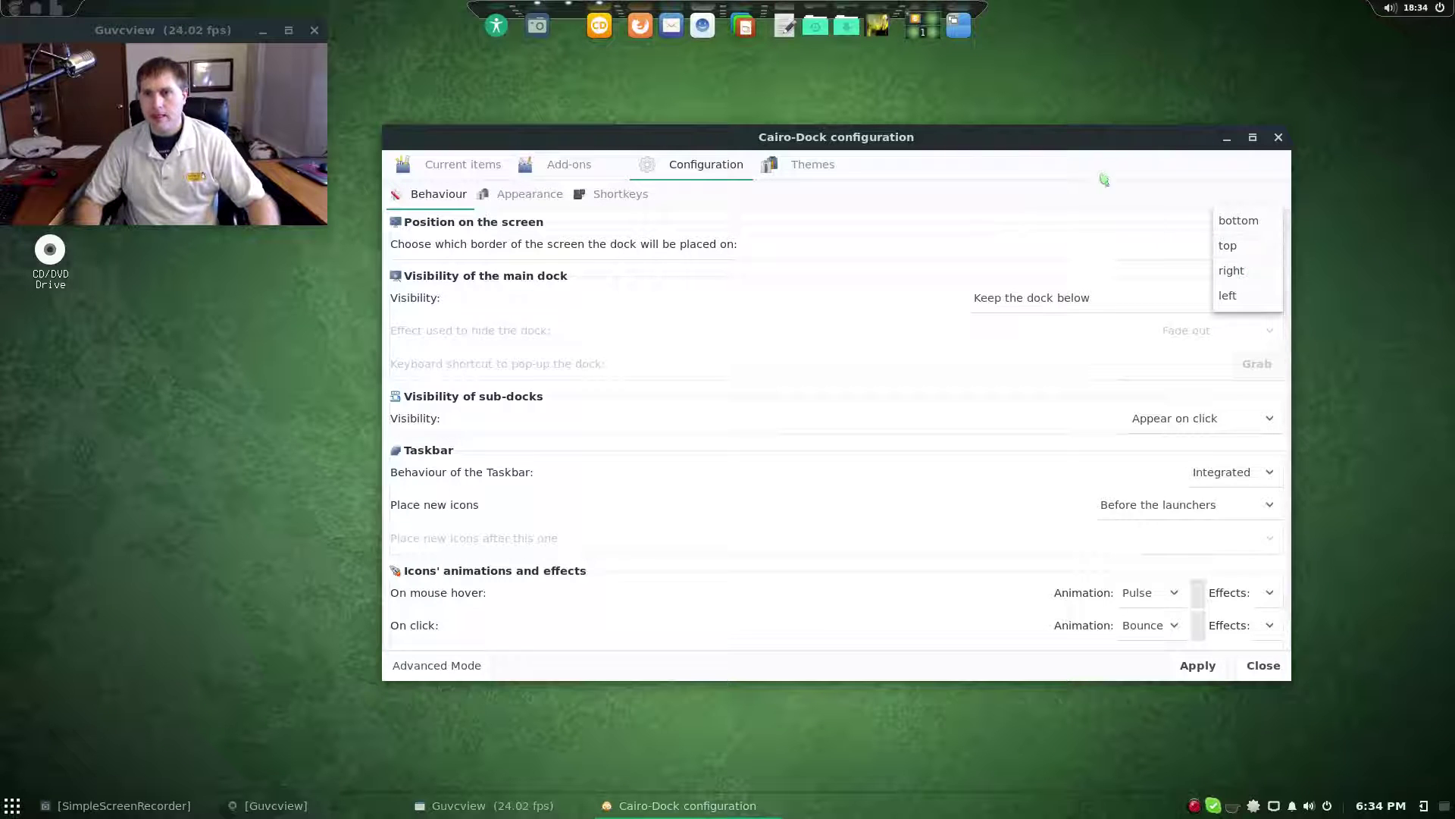
{"action": "left_click", "coordinate": [1249, 250]}
{"action": "left_click", "coordinate": [1272, 307]}
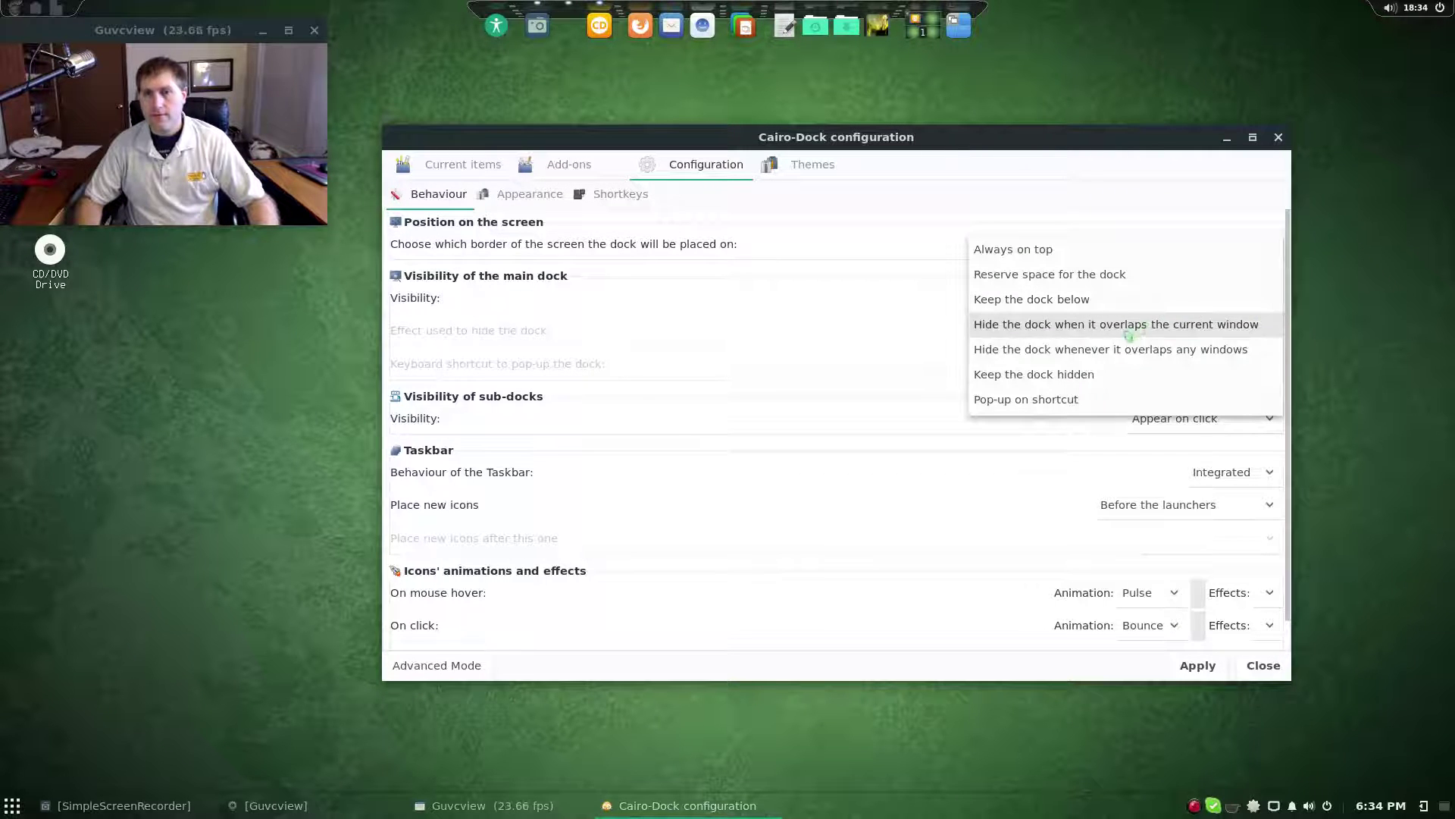
{"action": "left_click", "coordinate": [1076, 281]}
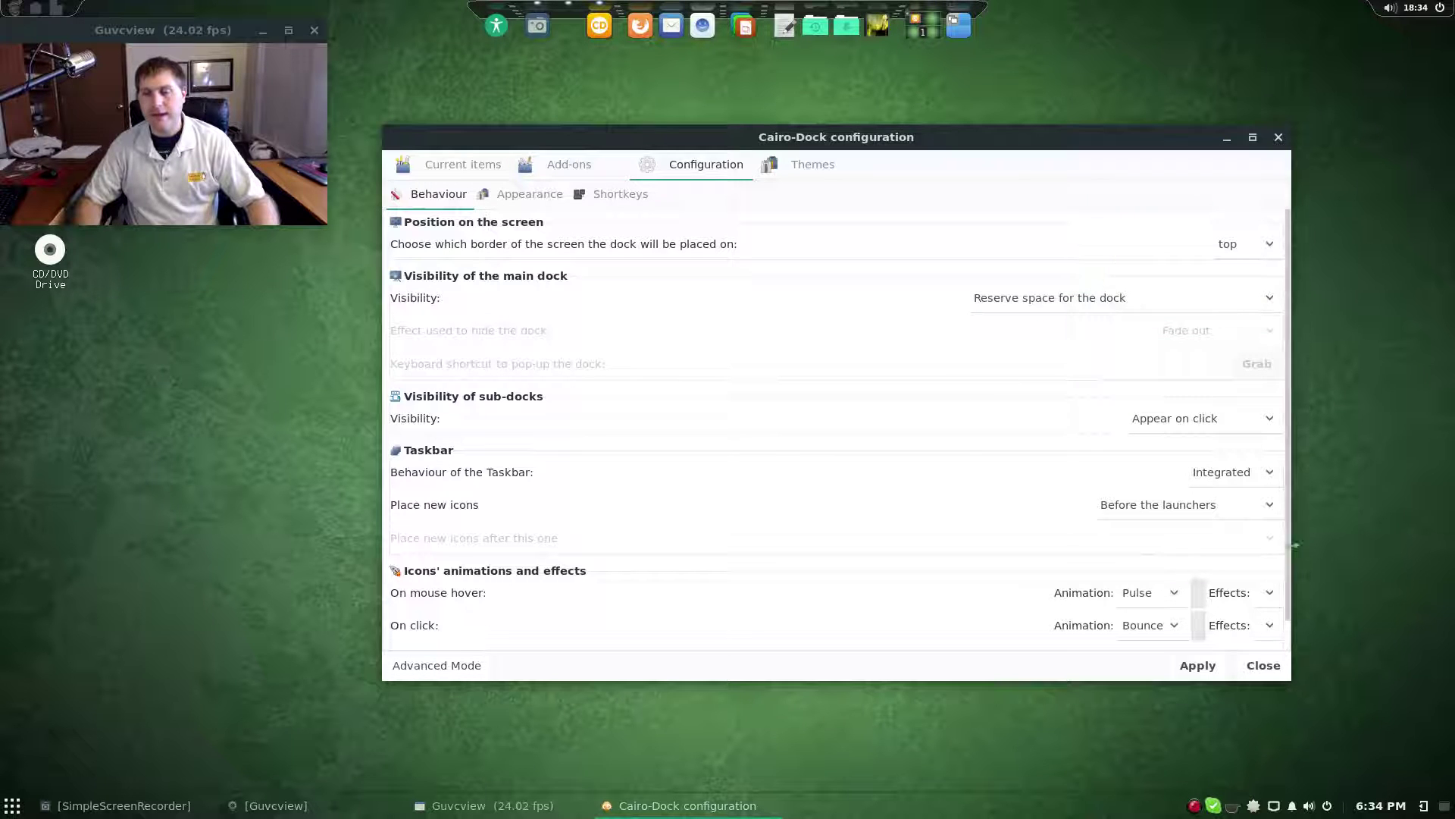
{"action": "left_click", "coordinate": [1207, 671]}
Step: Test the reserved dock space by moving the configuration window, maximizing it and restoring it
{"action": "mouse_move", "coordinate": [1133, 151]}
{"action": "left_mouse_down"}
{"action": "mouse_move", "coordinate": [1135, 49]}
{"action": "mouse_move", "coordinate": [1141, 153]}
{"action": "left_mouse_up"}
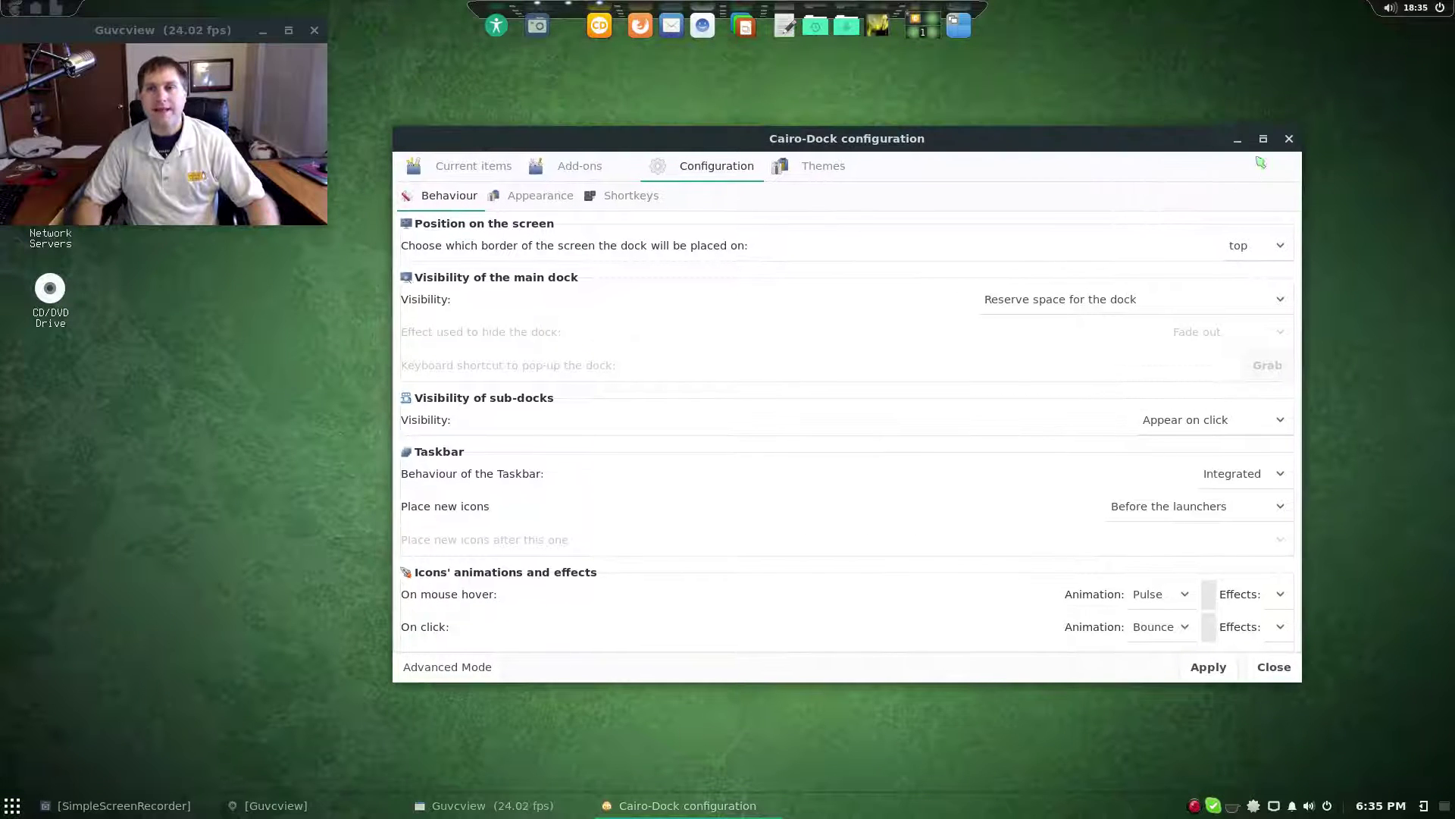
{"action": "left_click", "coordinate": [1263, 138]}
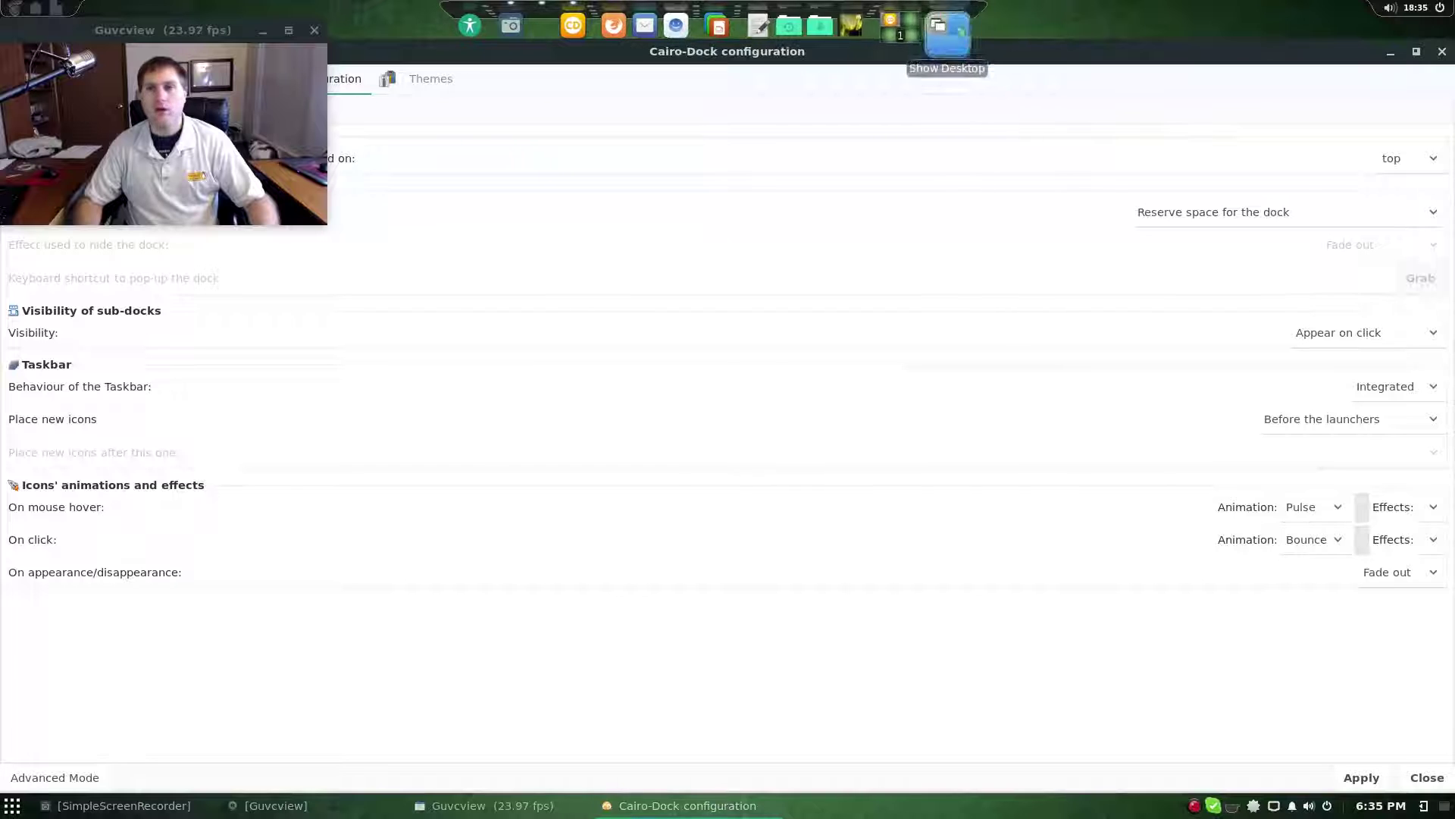
{"action": "left_click", "coordinate": [1415, 52]}
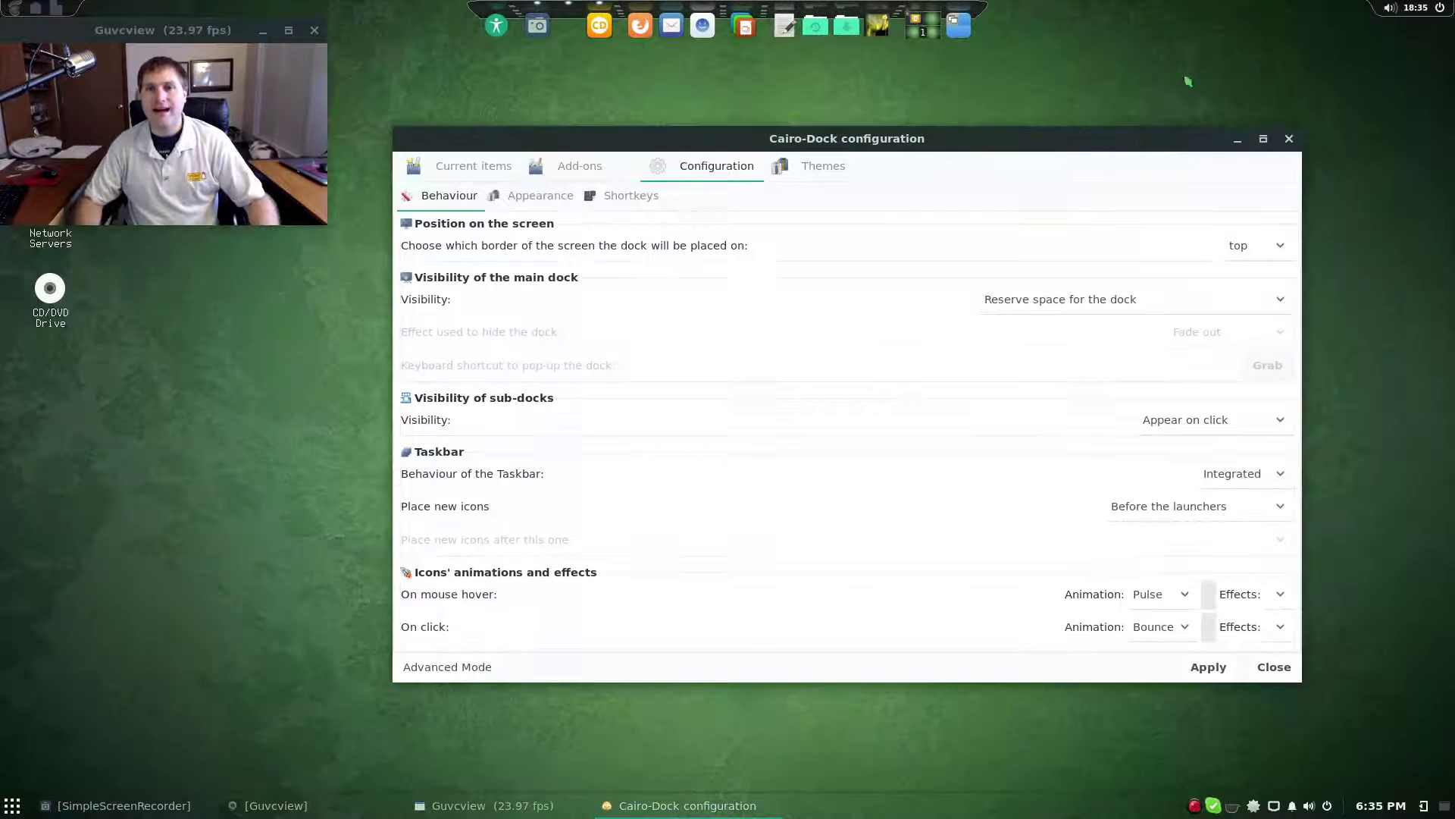
{"action": "left_click_drag", "start_coordinate": [1072, 144], "coordinate": [1125, 139]}
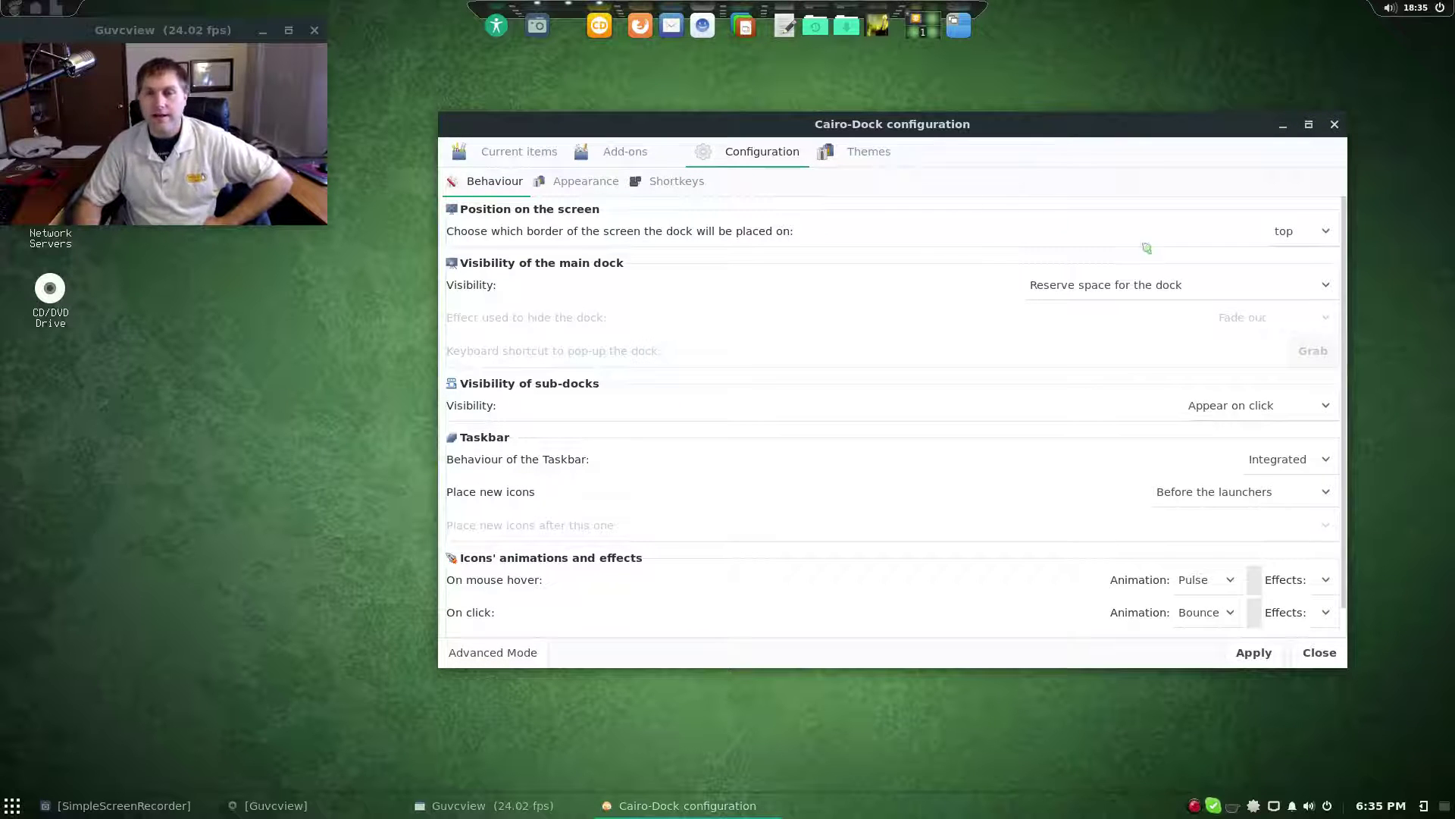
Step: Review the main dock's remaining visibility choices and the screen position setting of Top dock (2)
{"action": "left_click", "coordinate": [1213, 295]}
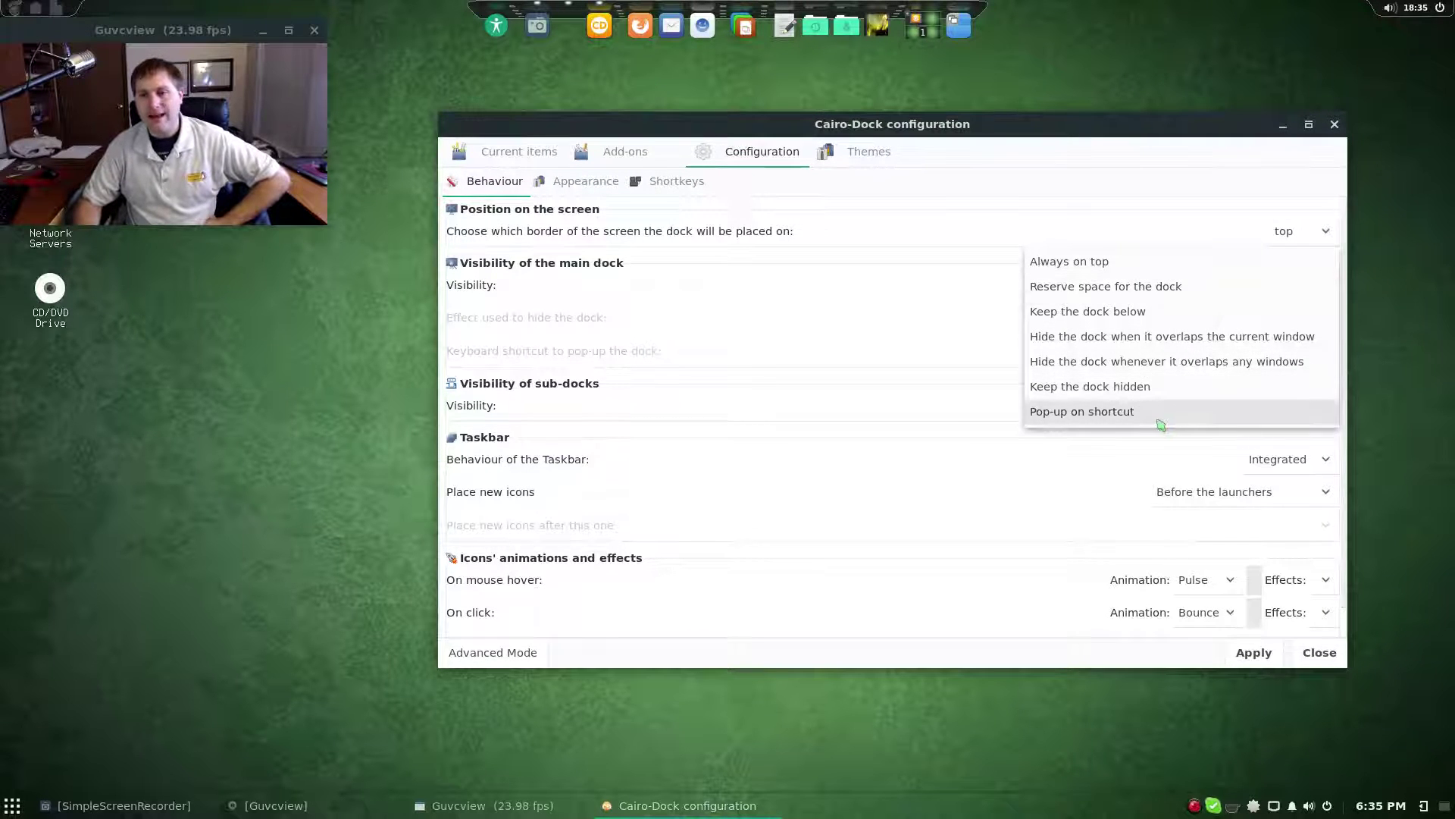
{"action": "left_click", "coordinate": [1083, 190]}
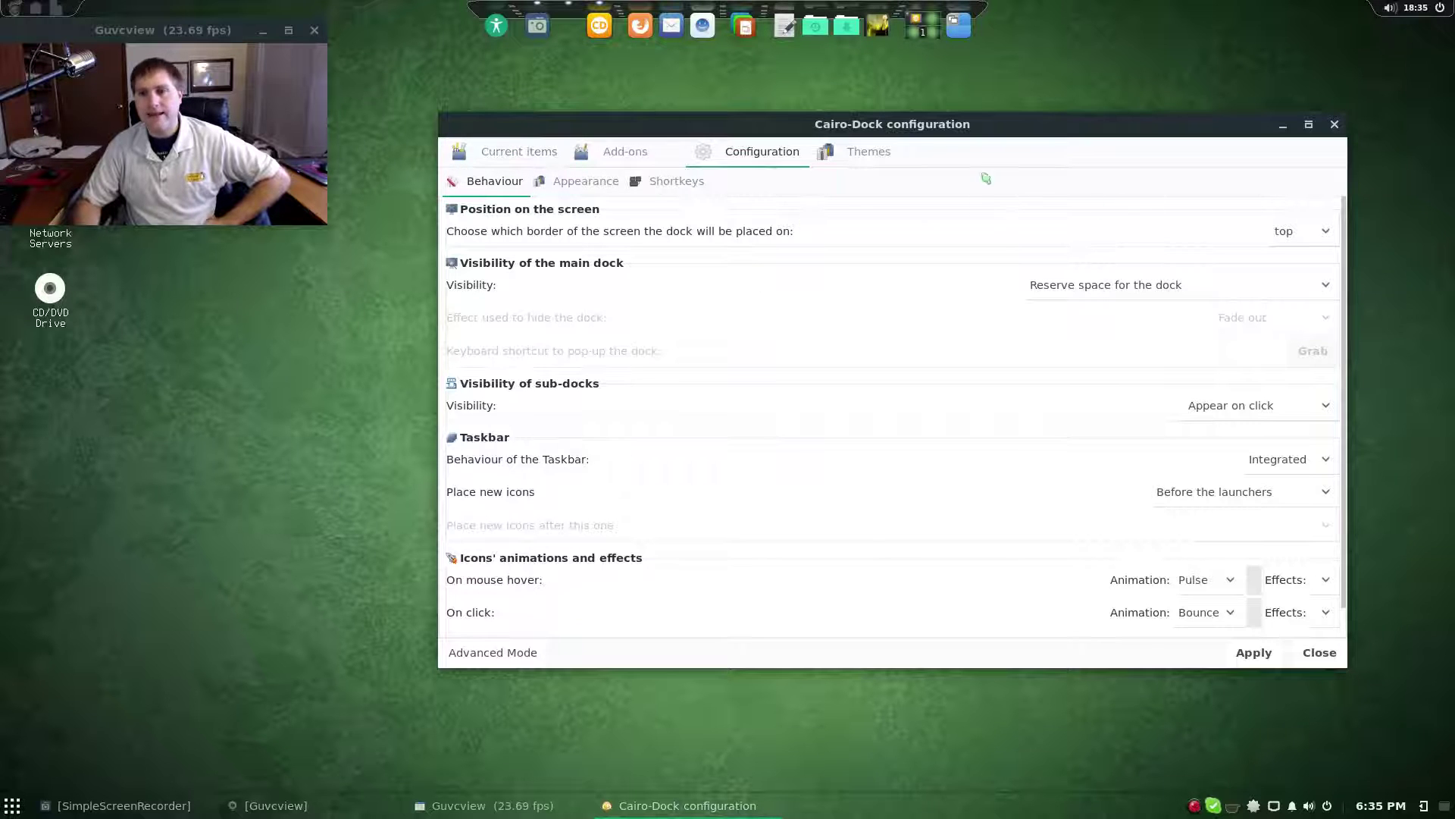
{"action": "left_click", "coordinate": [519, 152]}
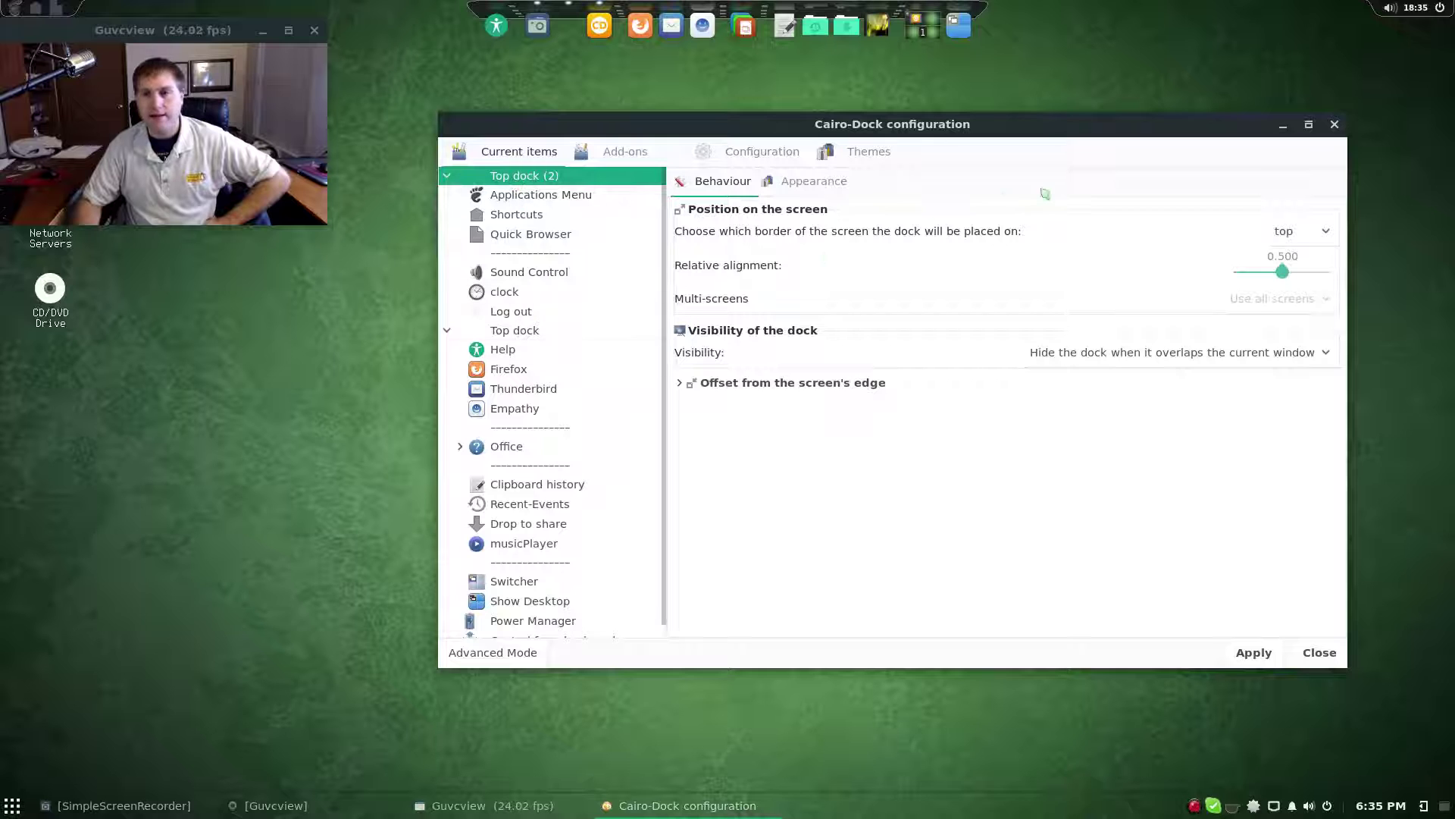
{"action": "left_click", "coordinate": [1323, 228]}
{"action": "left_click", "coordinate": [1317, 231]}
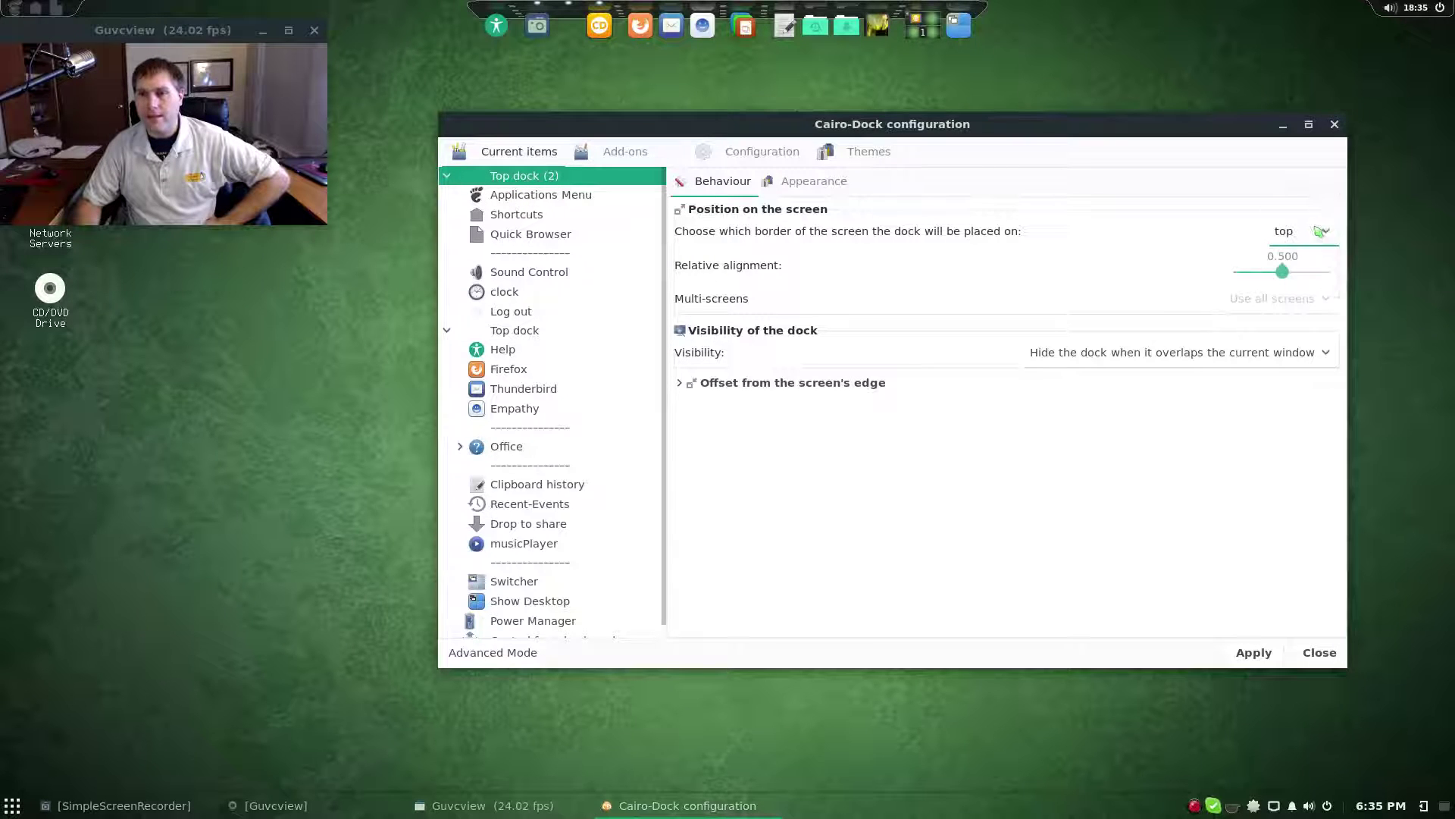
Step: Compare the main configuration's Behaviour settings with the item entries for Top dock (2) and Top dock
{"action": "left_click", "coordinate": [739, 153]}
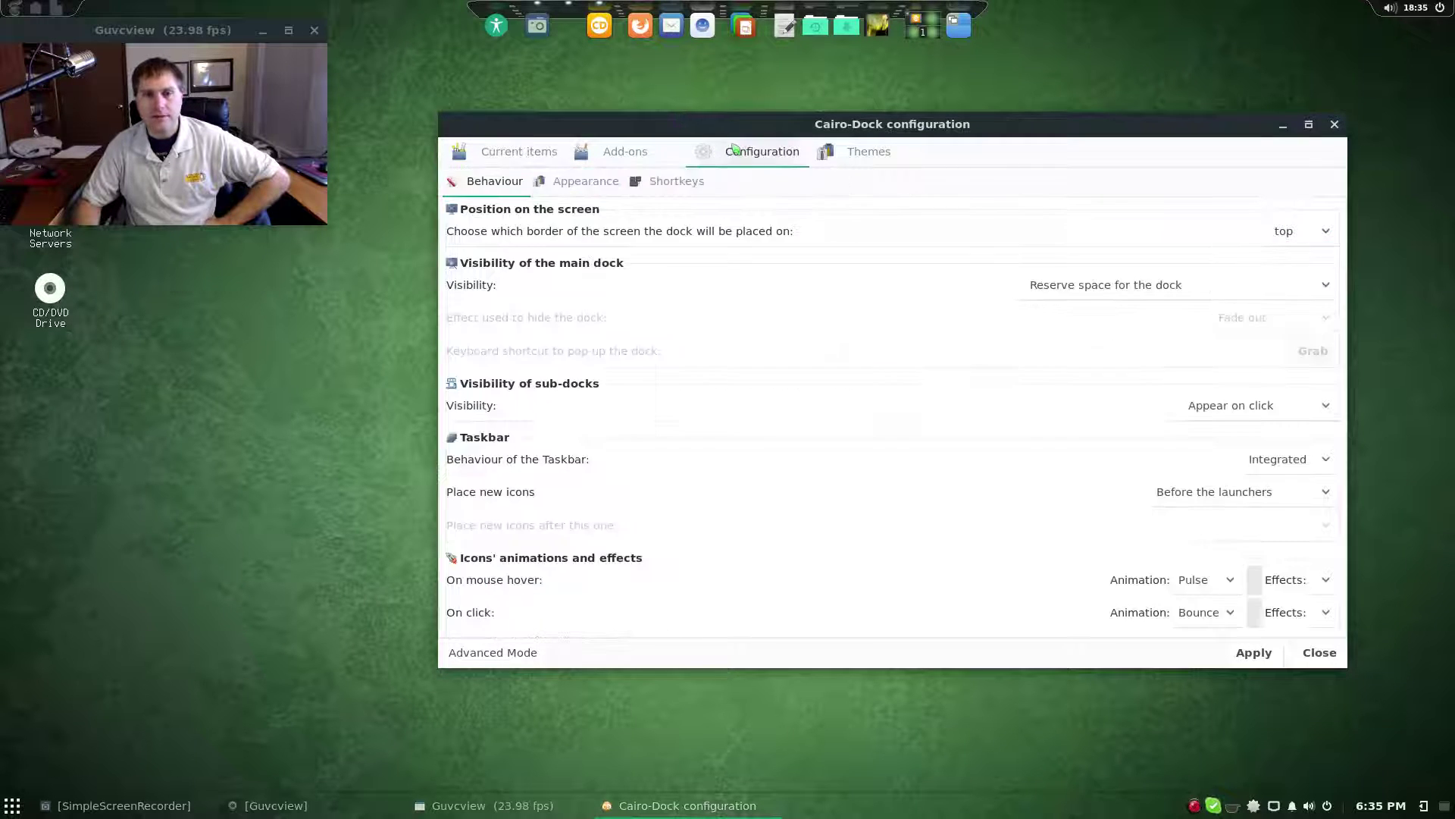
{"action": "left_click", "coordinate": [518, 154]}
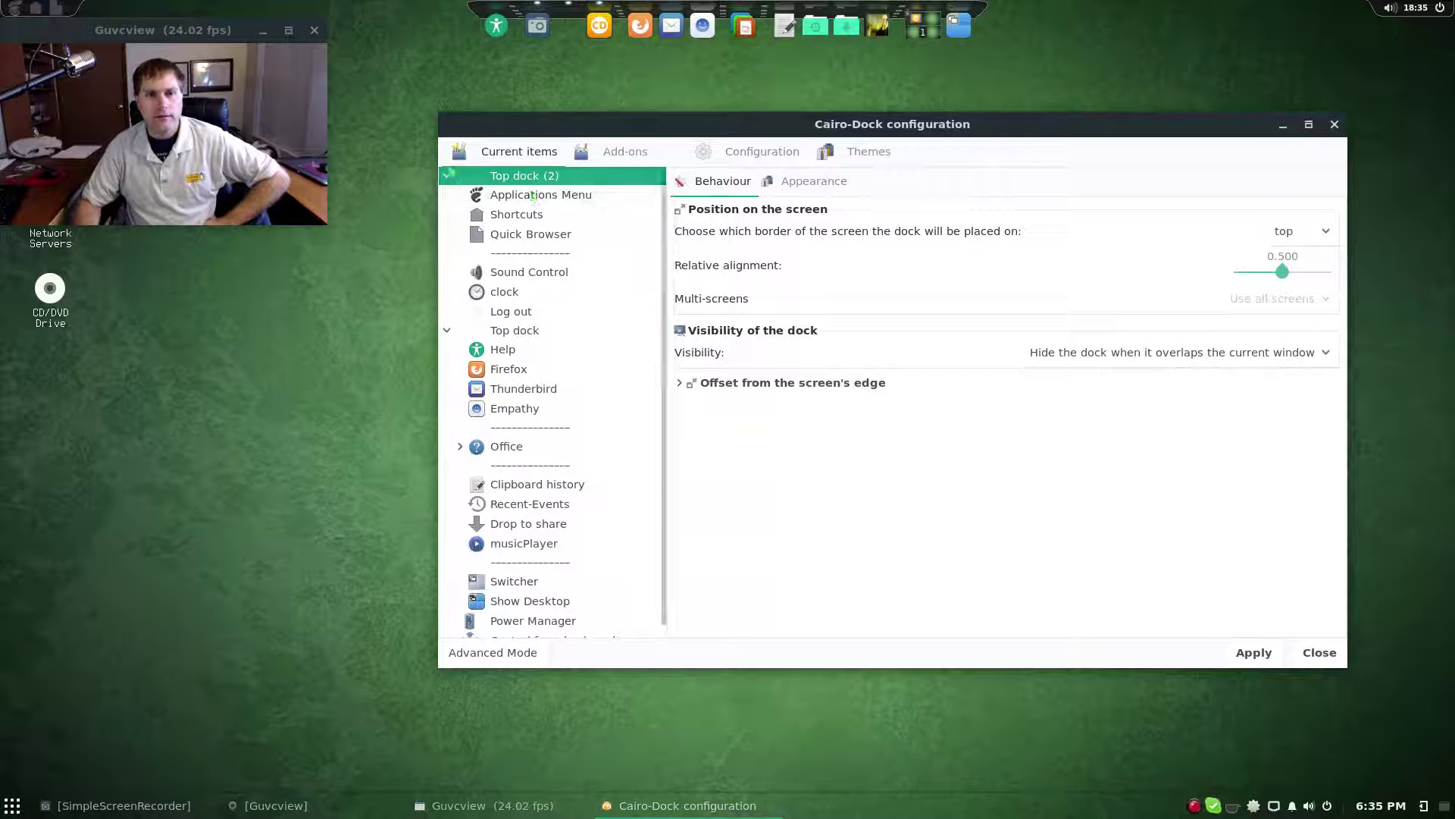
{"action": "left_click", "coordinate": [447, 175]}
{"action": "left_click", "coordinate": [514, 193]}
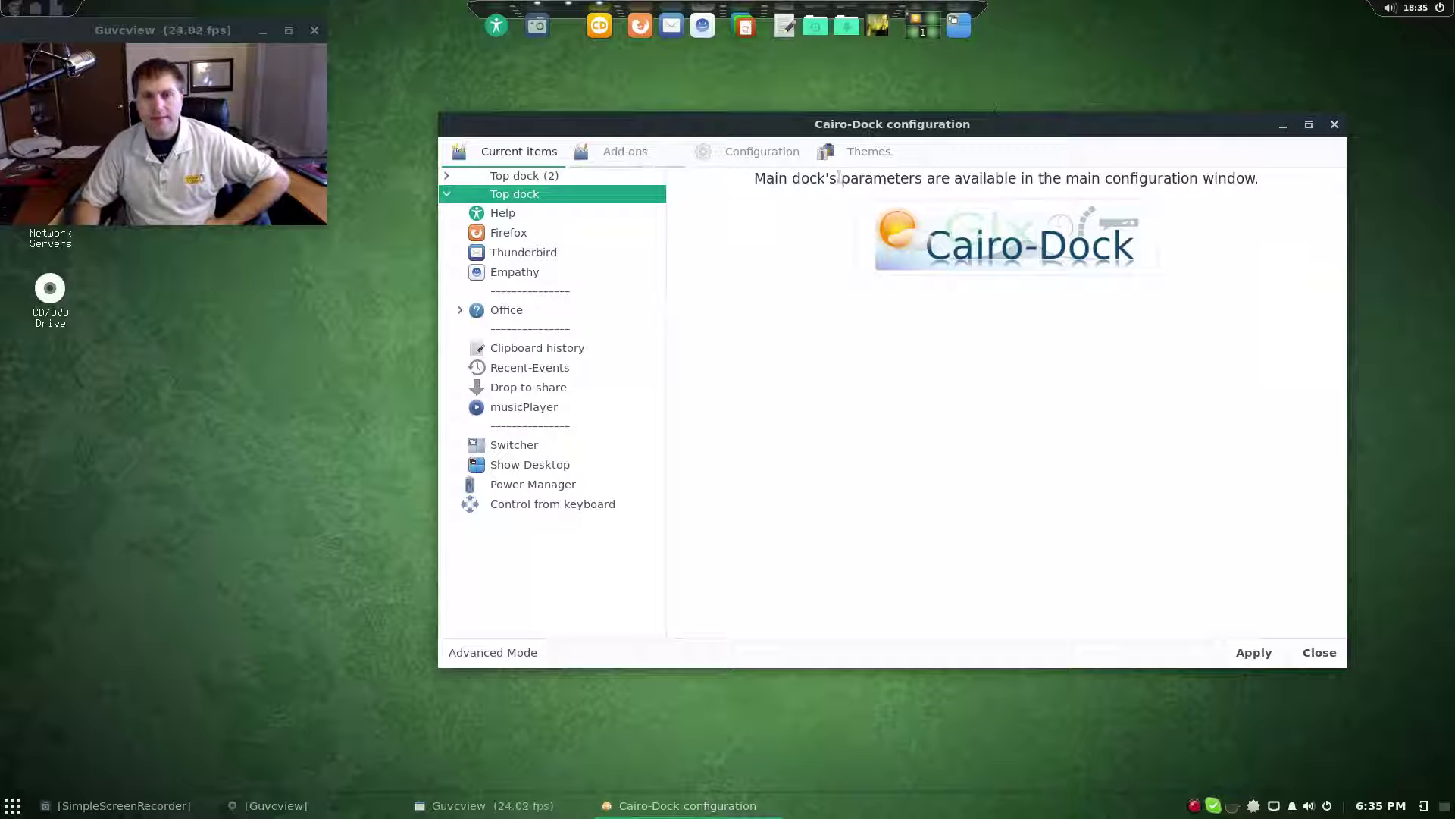
{"action": "left_click", "coordinate": [731, 157]}
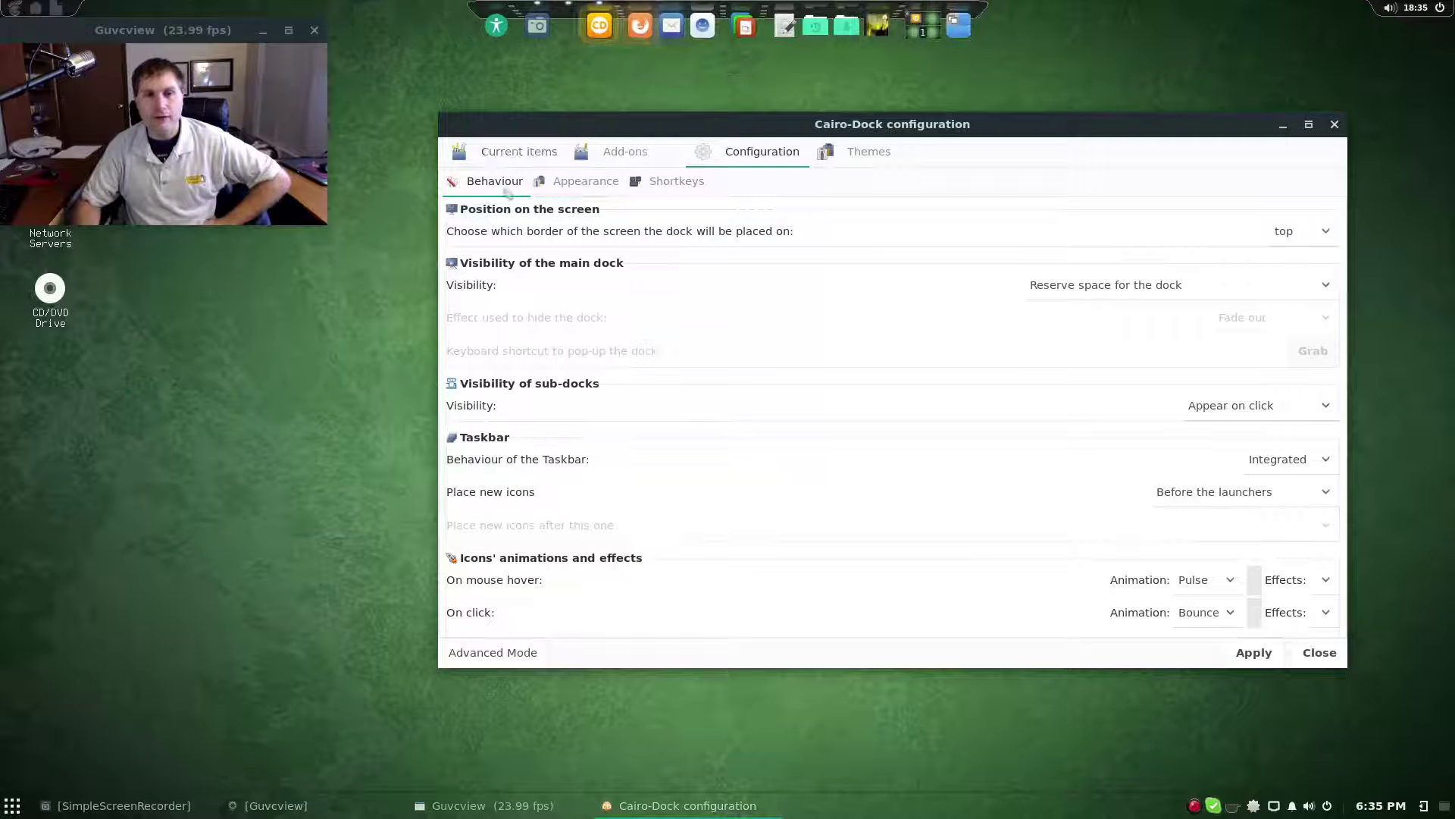
{"action": "left_click", "coordinate": [497, 154]}
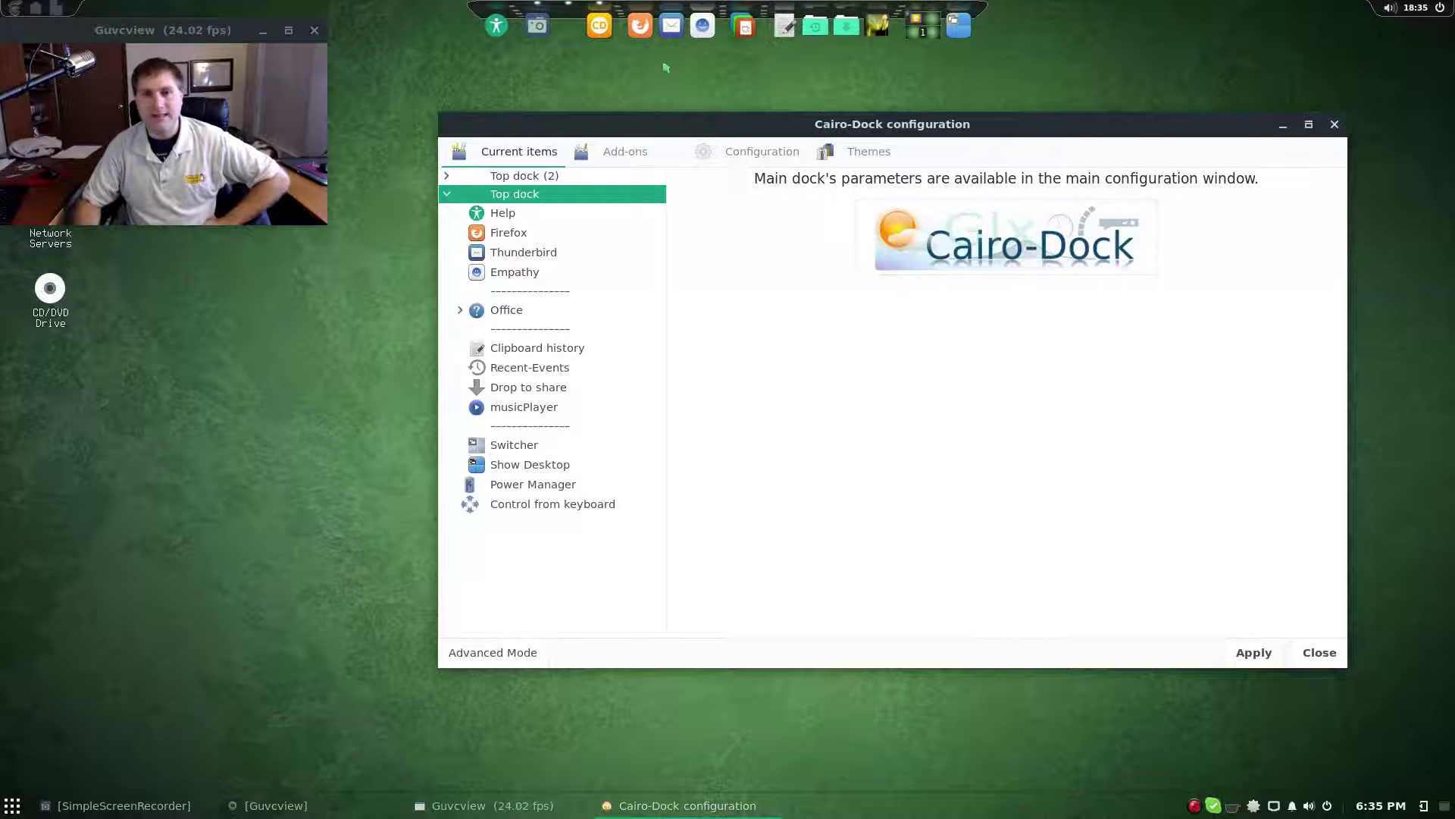
Step: Apply Appear on mouse over as the sub-docks' visibility and test it on the Office sub-dock
{"action": "left_click", "coordinate": [761, 152]}
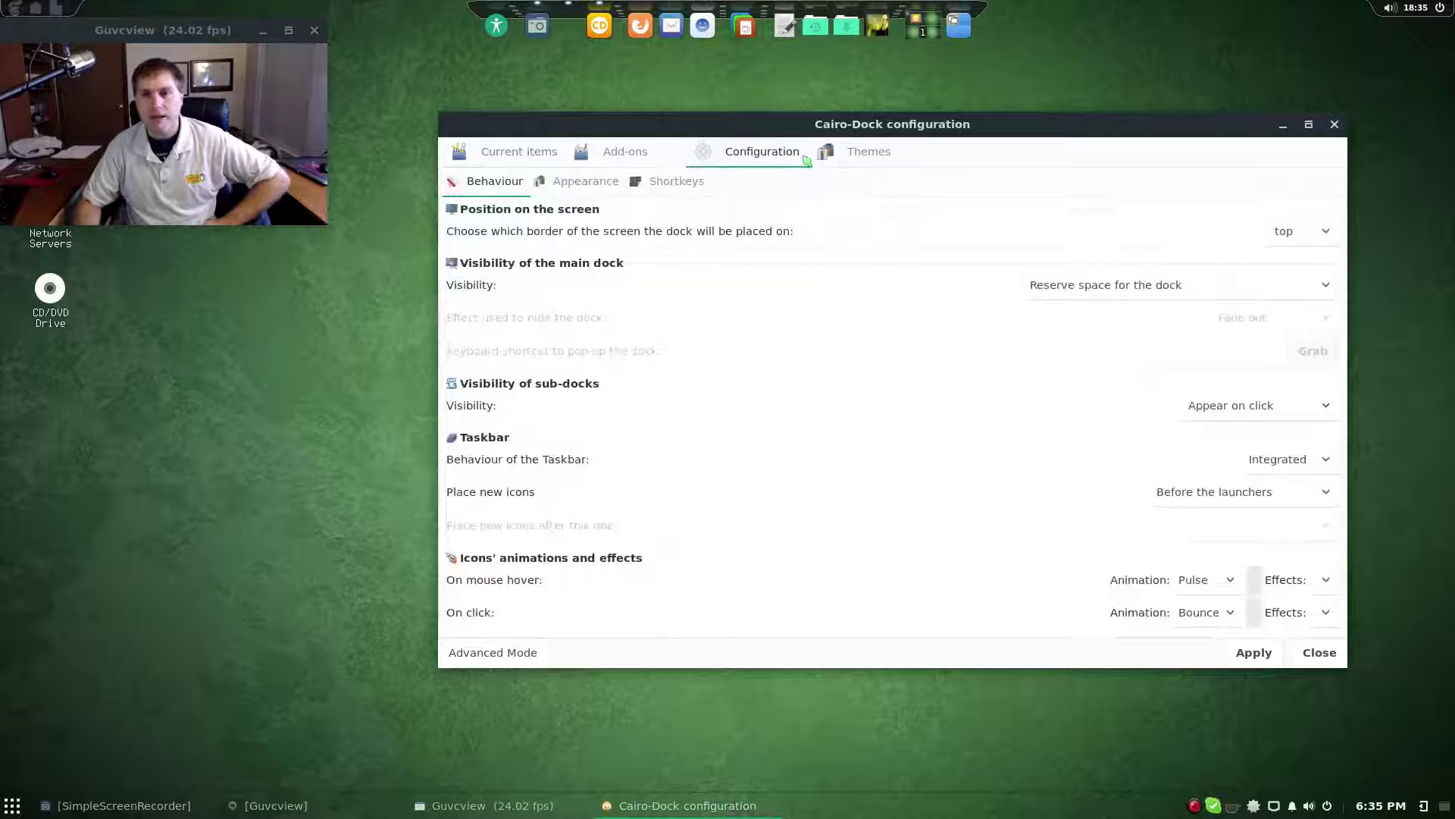
{"action": "left_click", "coordinate": [1328, 409]}
{"action": "left_click", "coordinate": [1254, 382]}
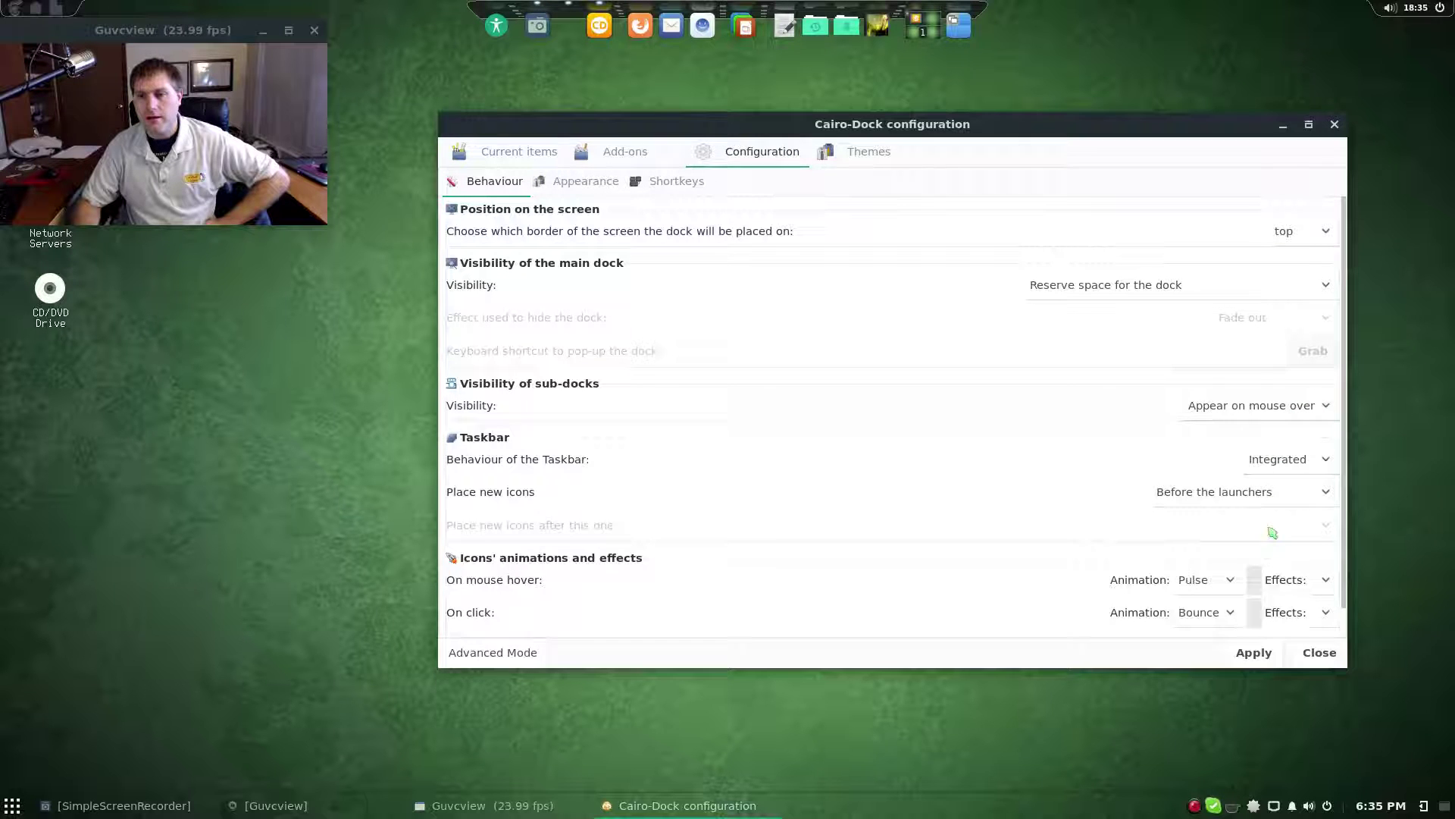
{"action": "left_click", "coordinate": [1255, 654]}
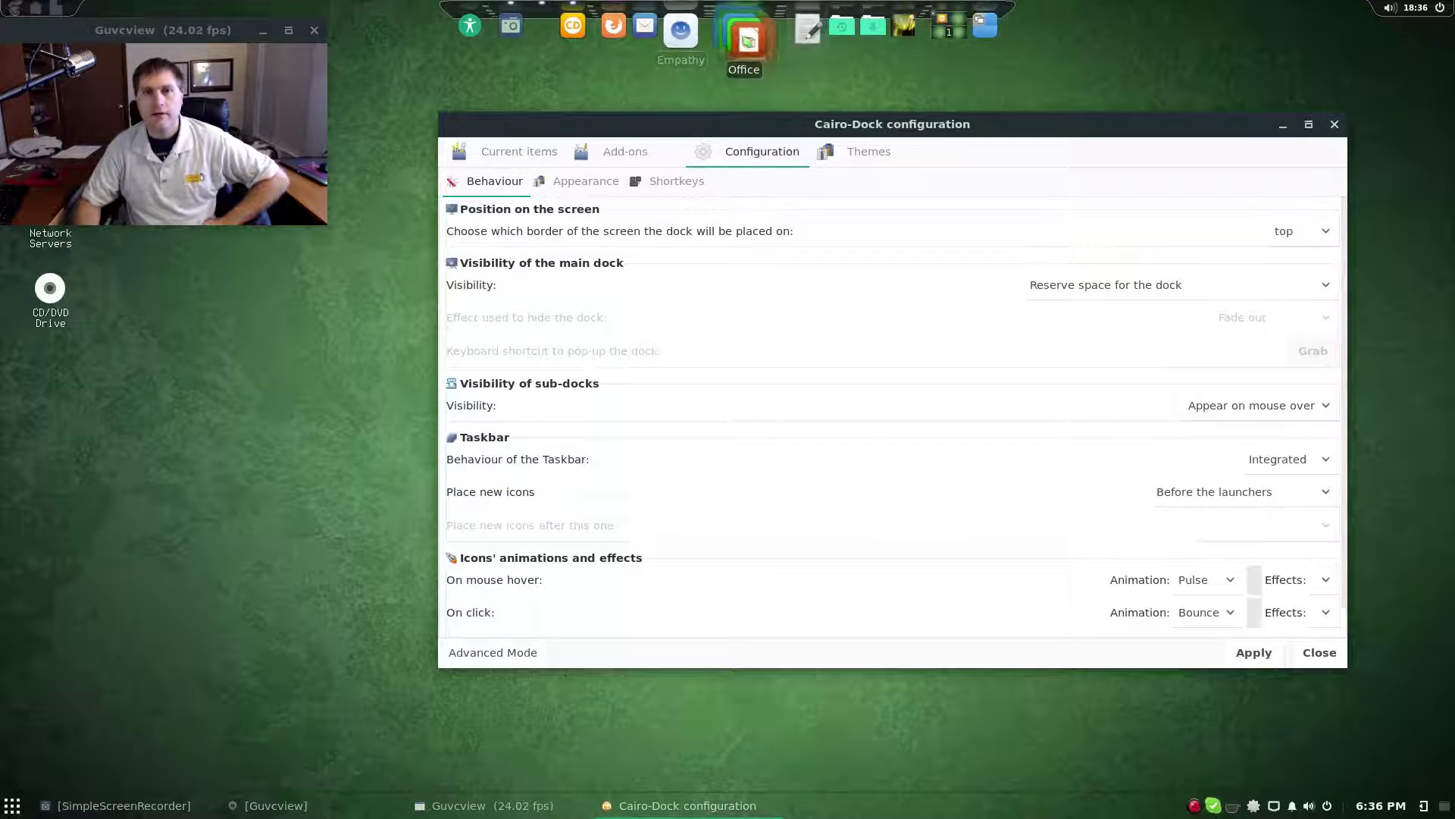
{"action": "mouse_move", "coordinate": [747, 38]}
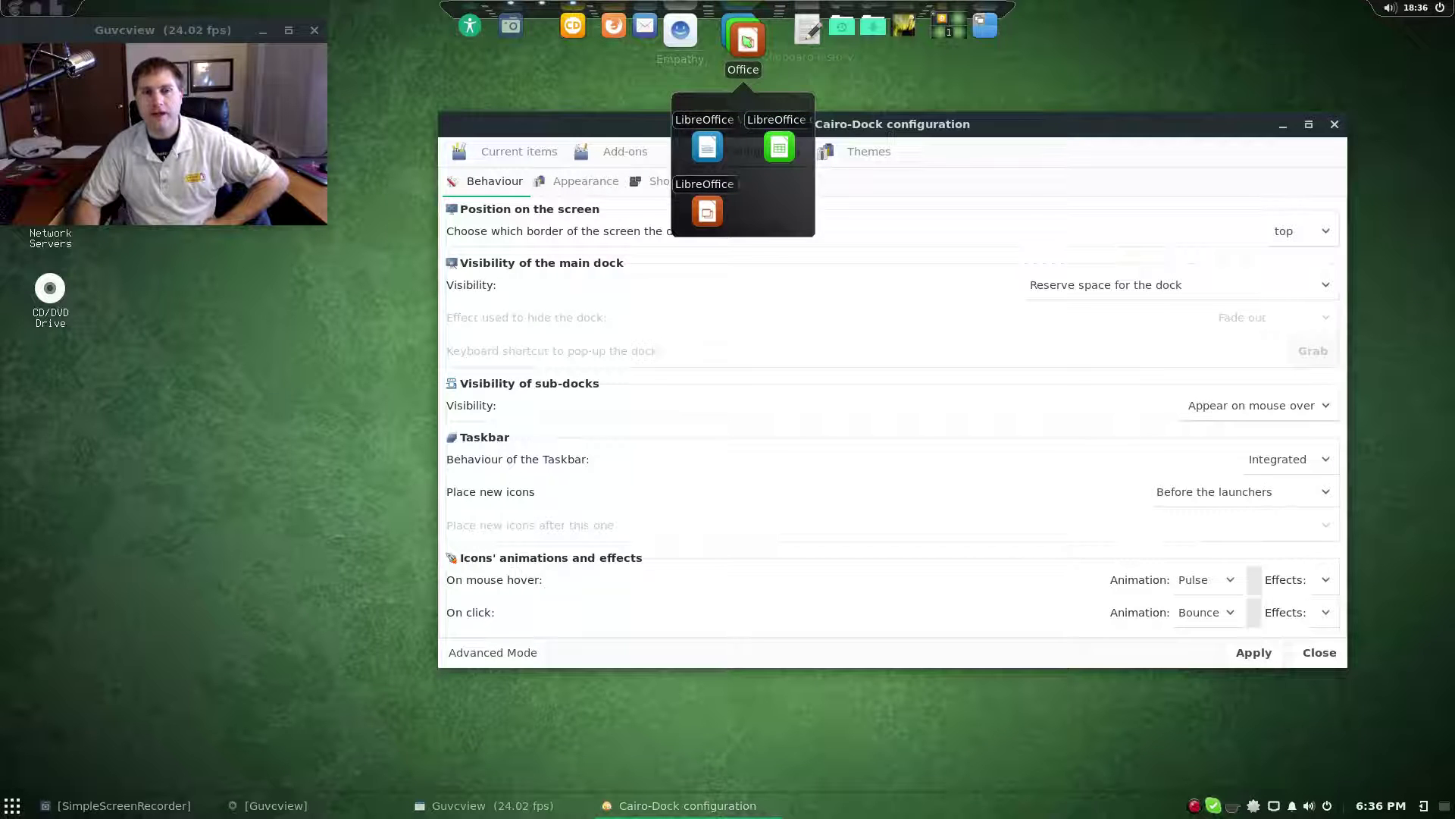
Step: Set the sub-docks' visibility to Appear on click, apply it, and test it on the Office sub-dock
{"action": "left_click", "coordinate": [1288, 405]}
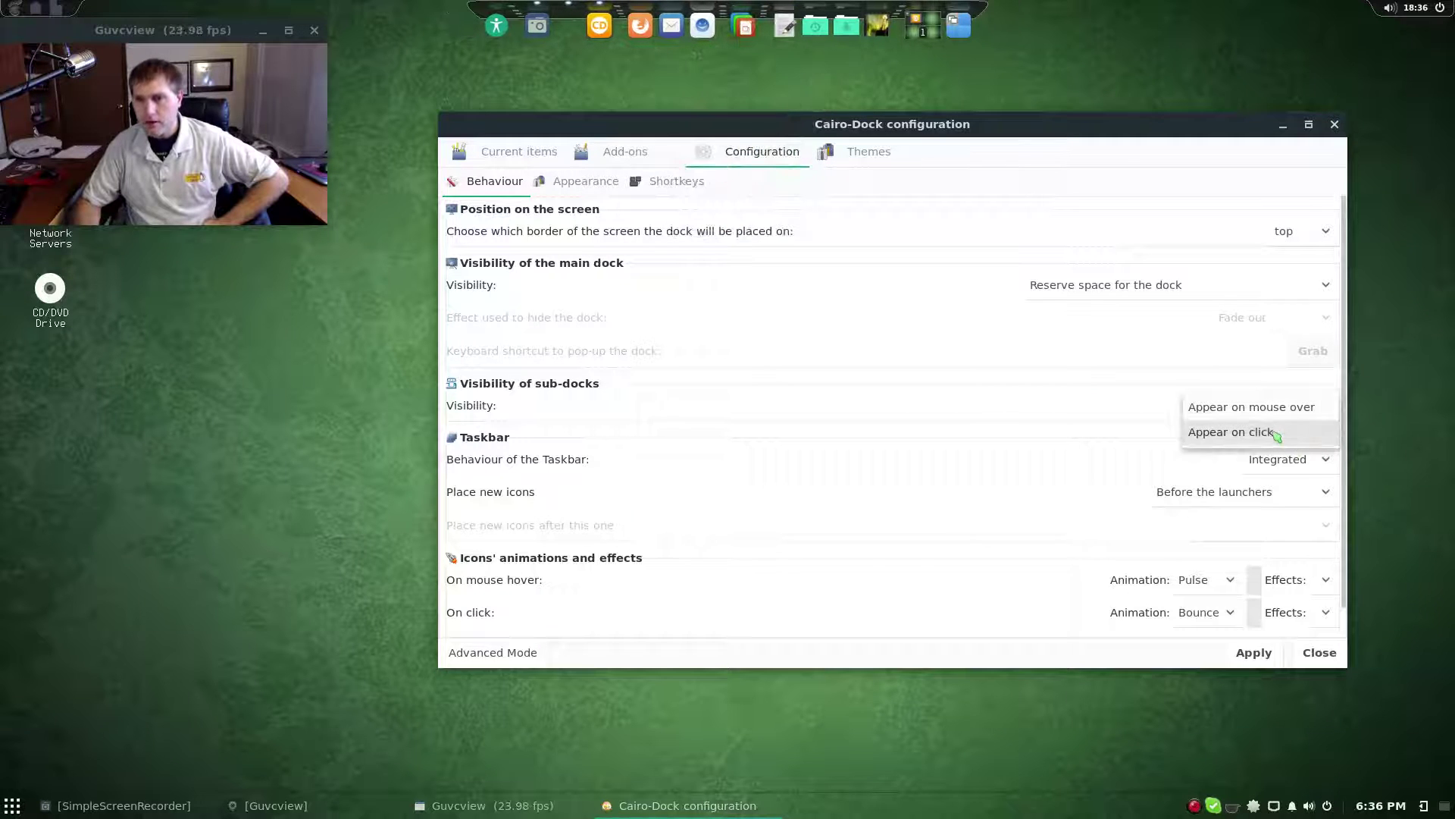
{"action": "left_click", "coordinate": [1276, 435]}
{"action": "left_click", "coordinate": [1254, 653]}
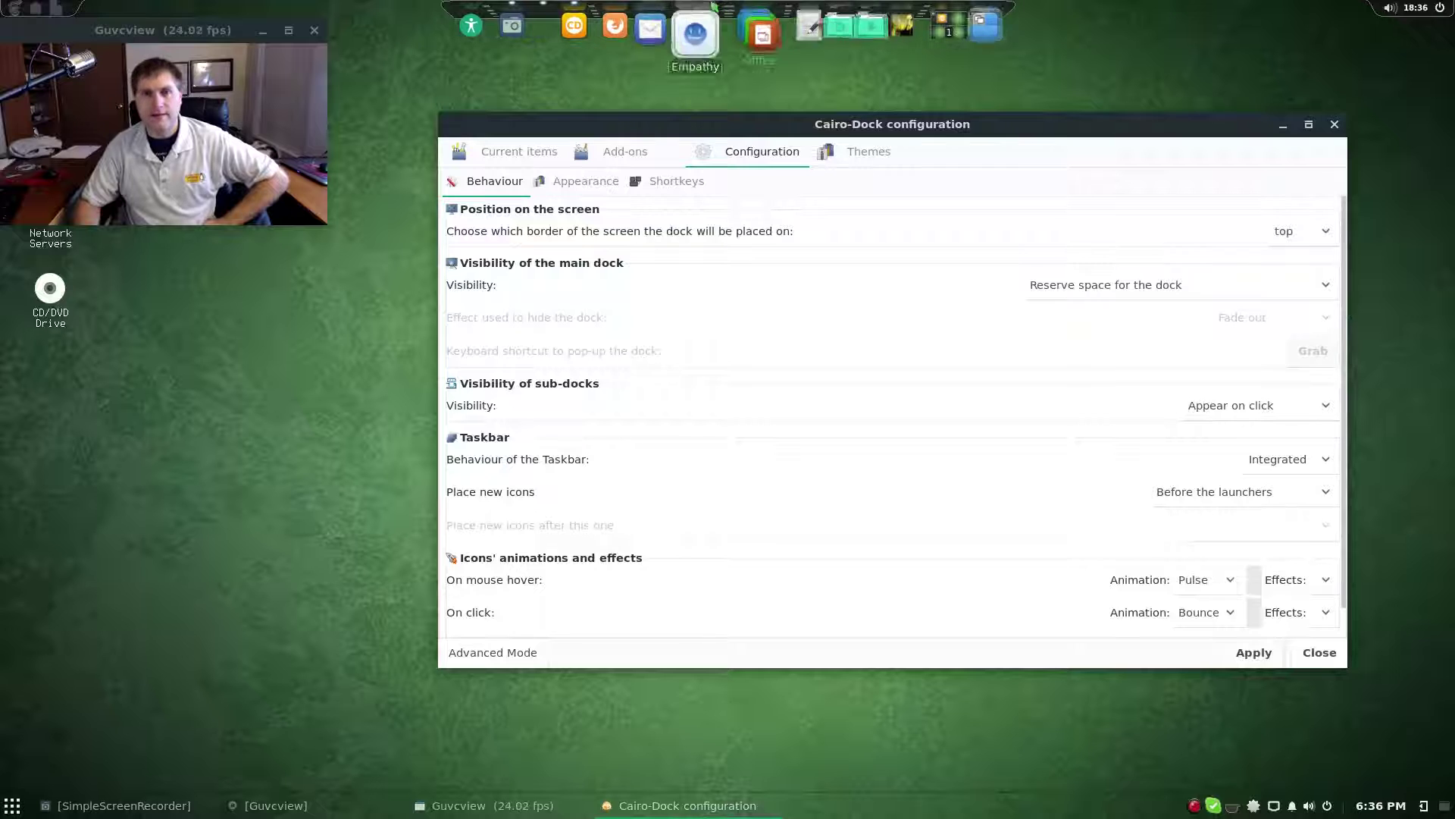
{"action": "left_click", "coordinate": [746, 38]}
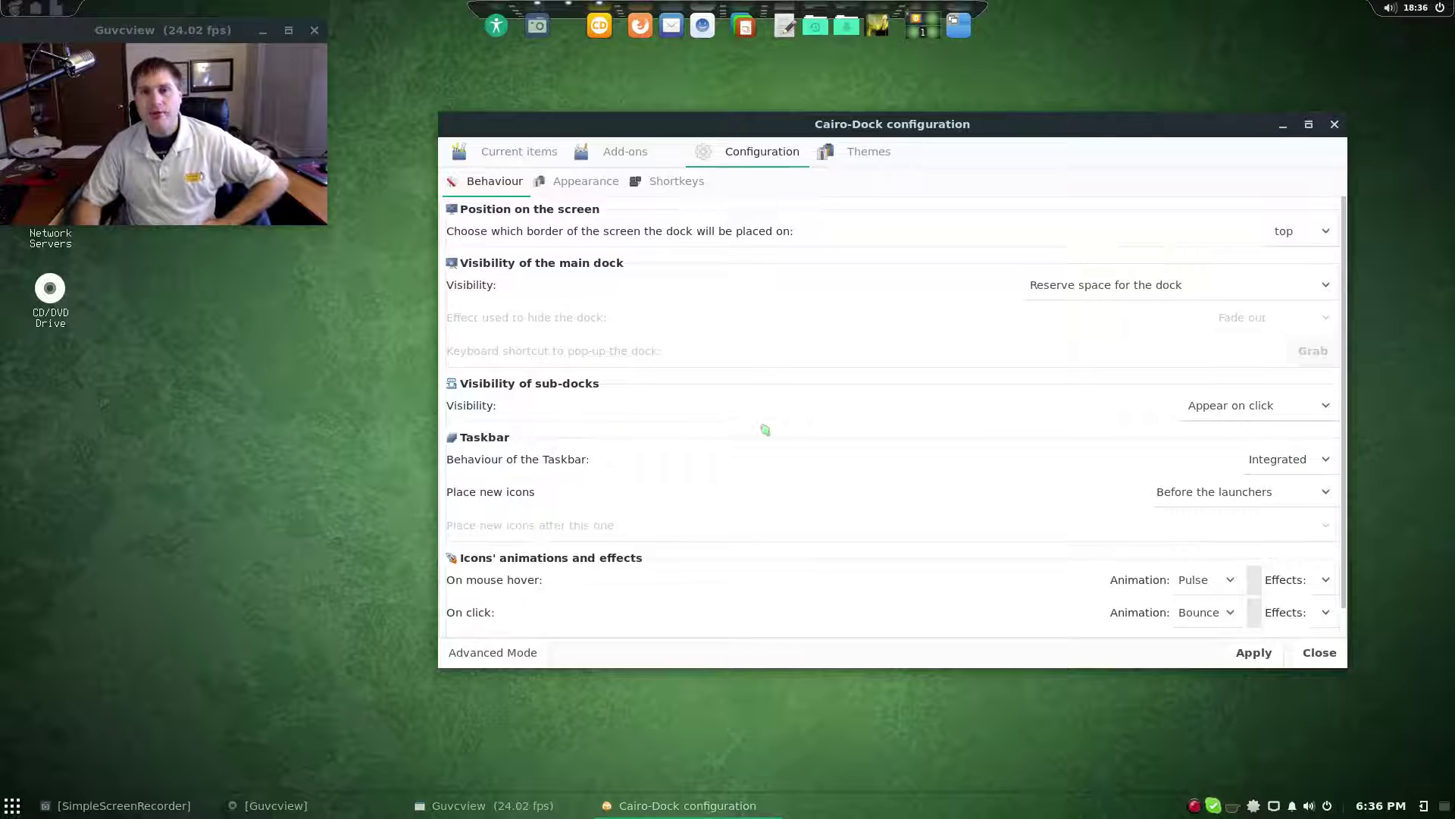
Step: Apply Separated as the taskbar behaviour and check the placement choices for new icons
{"action": "left_click", "coordinate": [1320, 459]}
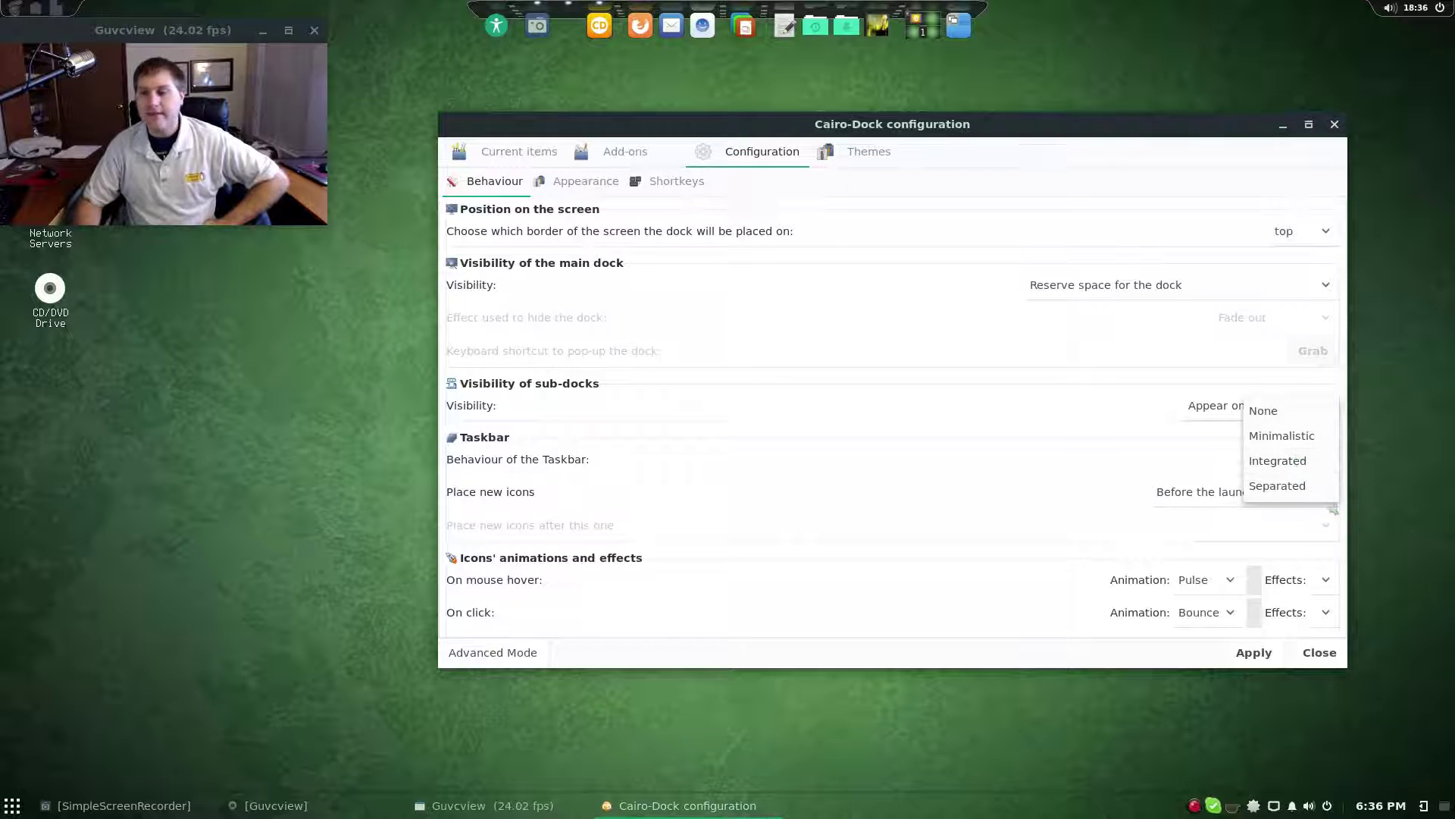
{"action": "left_click", "coordinate": [1312, 489]}
{"action": "left_click", "coordinate": [1260, 652]}
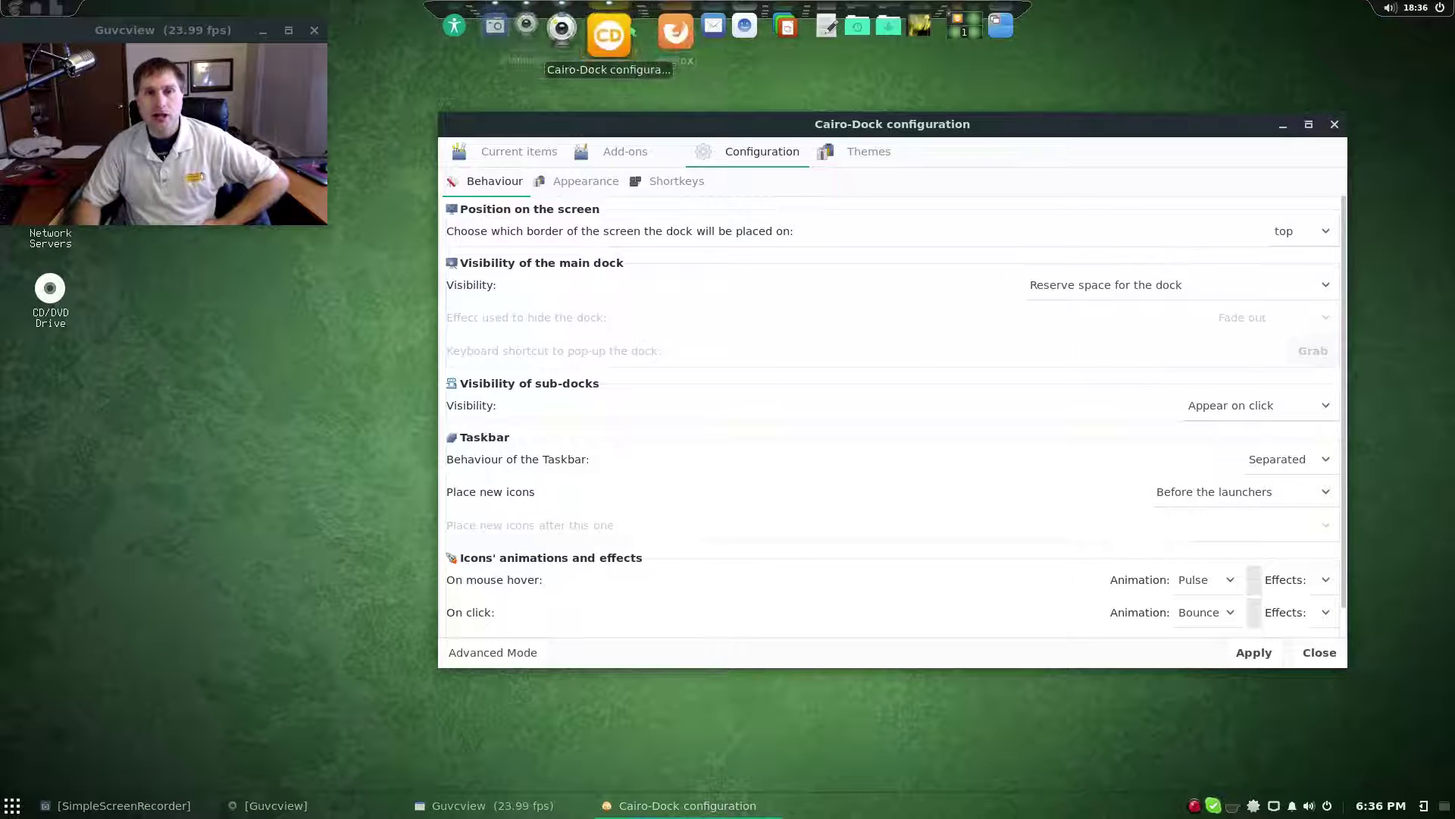
{"action": "left_click", "coordinate": [1312, 494]}
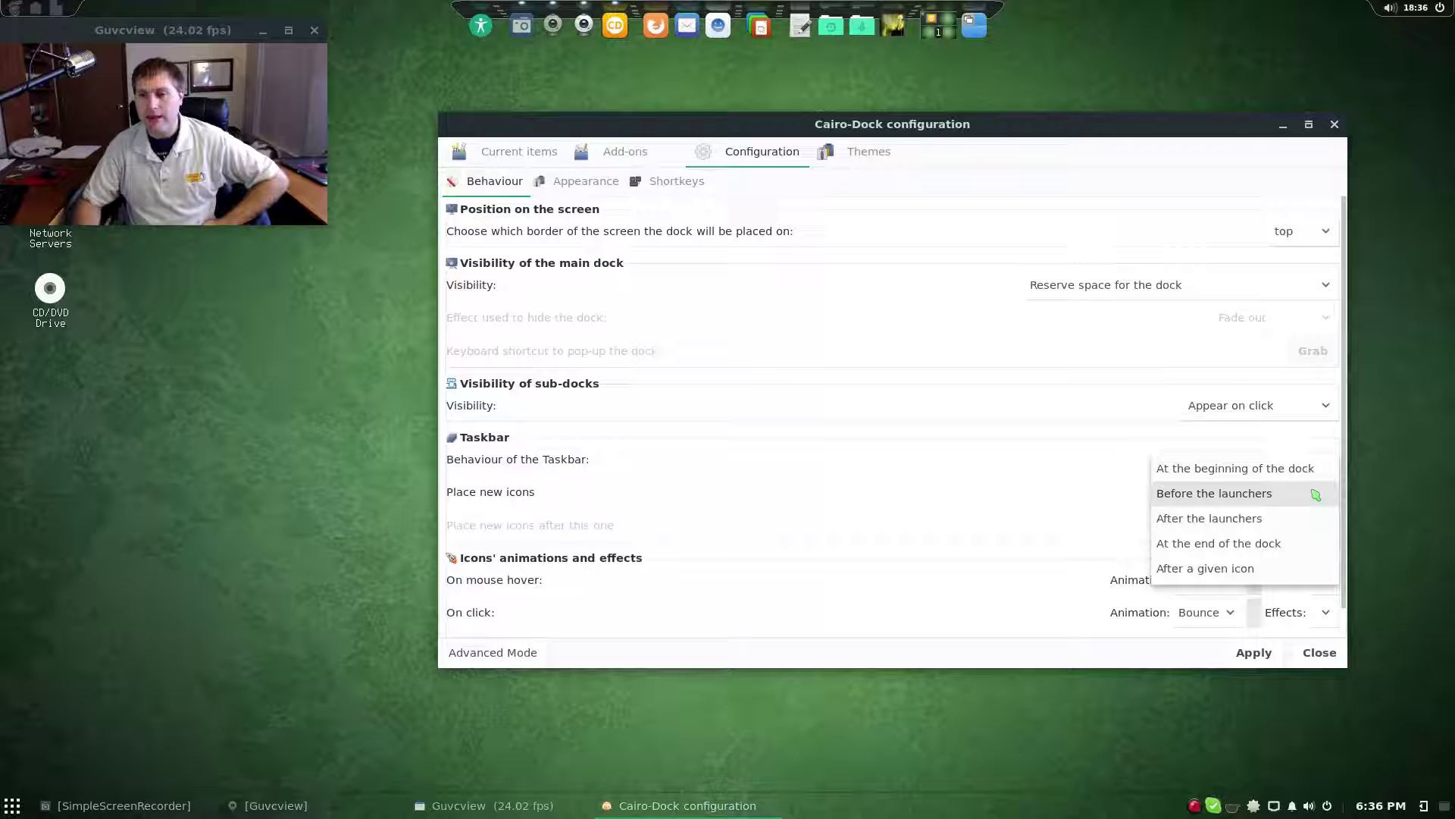
{"action": "left_click", "coordinate": [986, 379]}
Step: Set the behaviour of the taskbar to Integrated and apply it to the dock
{"action": "left_click", "coordinate": [1320, 460]}
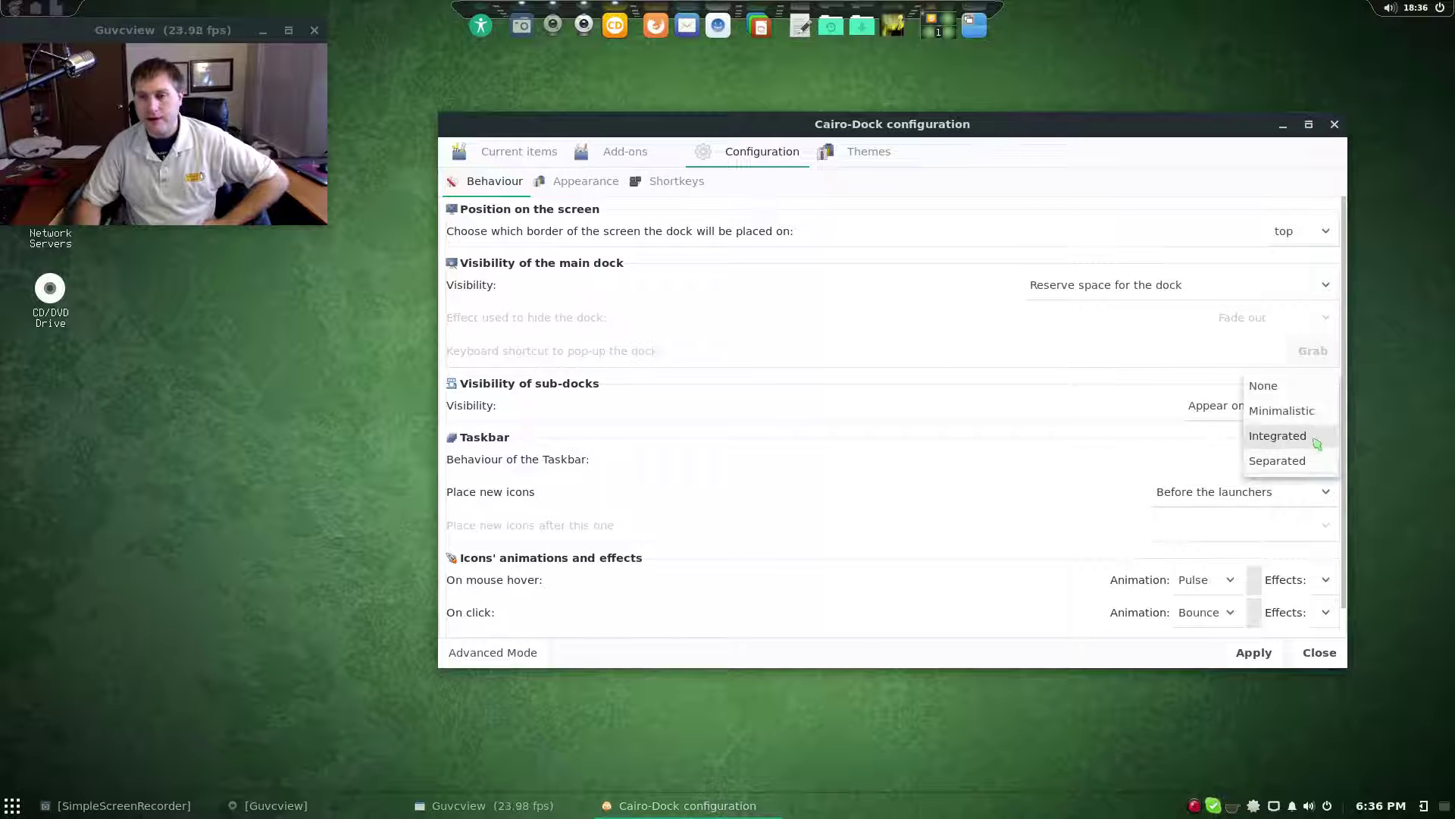
{"action": "left_click", "coordinate": [1317, 443]}
{"action": "left_click", "coordinate": [1252, 652]}
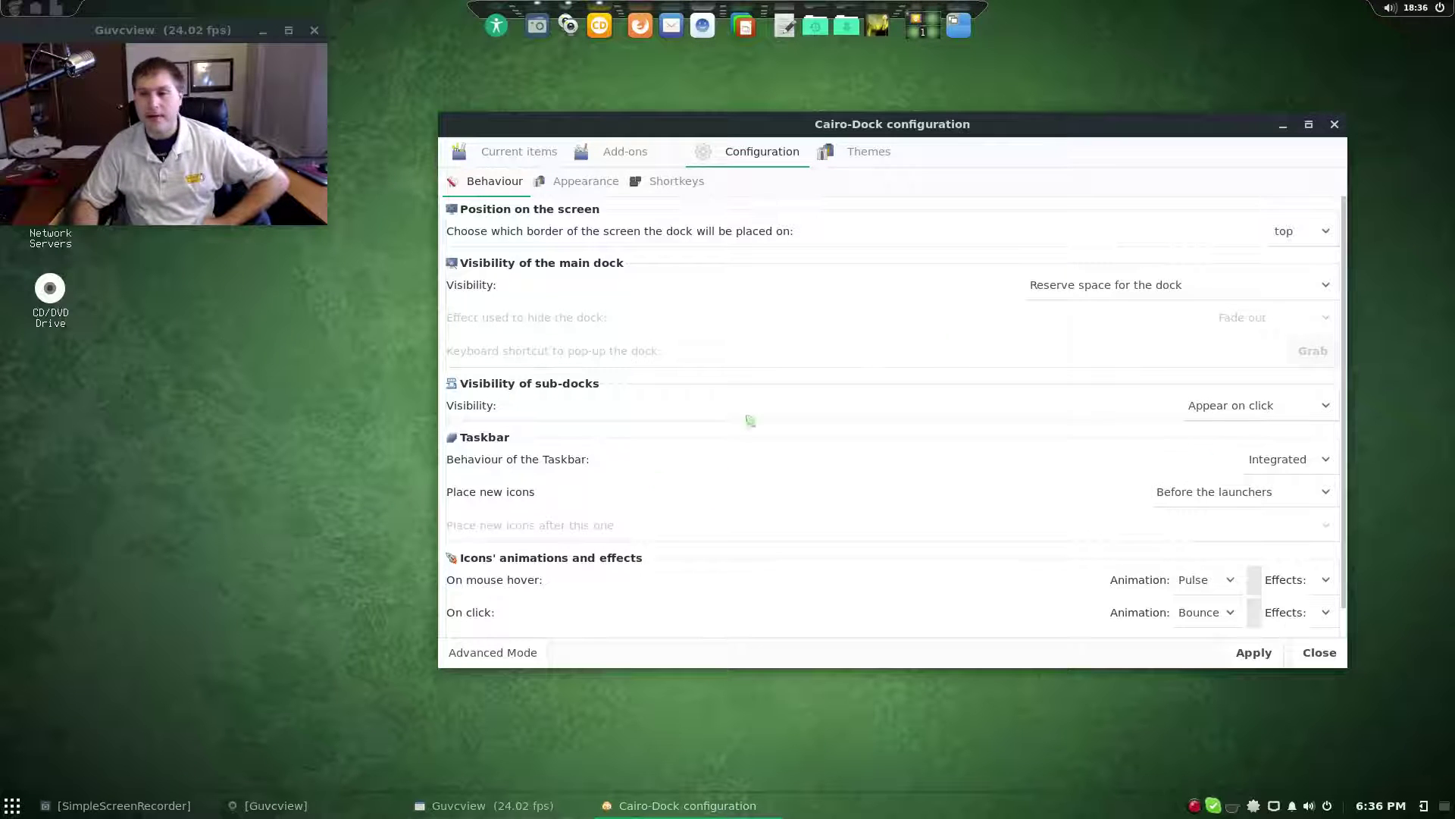
Step: Try Minimalistic as the behaviour of the taskbar and apply it to the dock
{"action": "left_click", "coordinate": [1288, 459]}
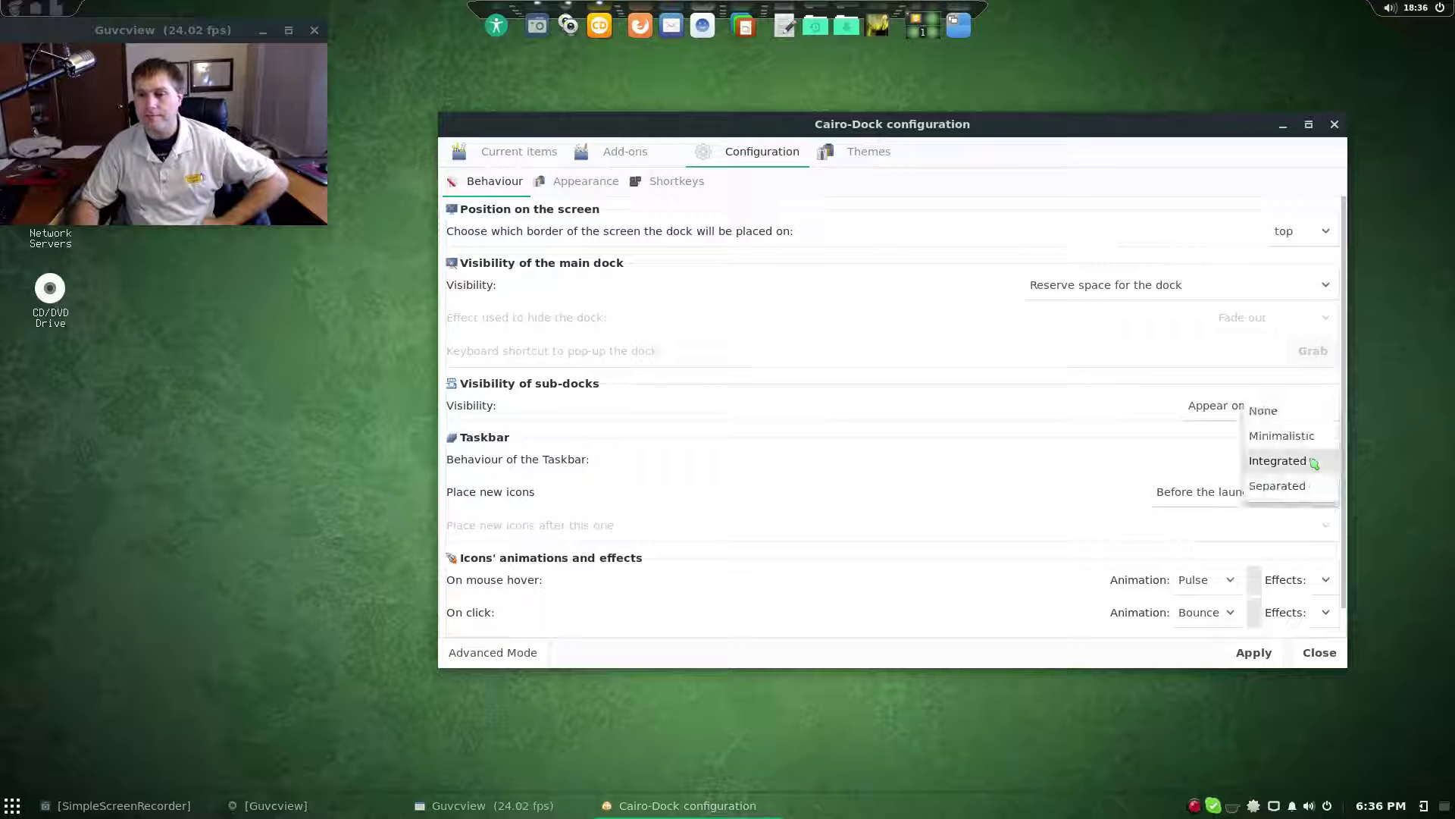
{"action": "left_click", "coordinate": [1279, 434]}
{"action": "left_click", "coordinate": [1254, 652]}
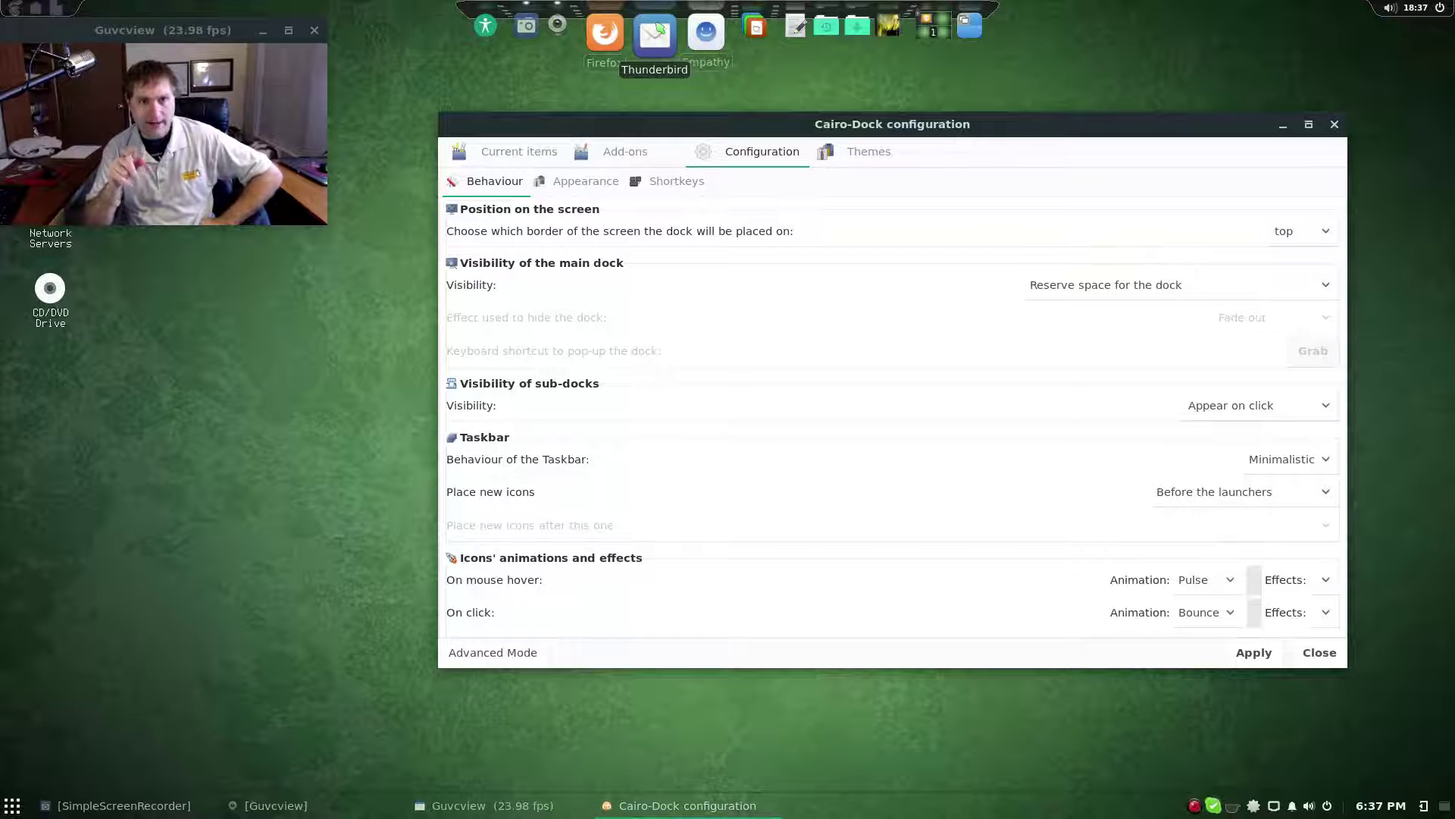
Step: Set the behaviour of the taskbar to None and apply it to the dock
{"action": "left_click", "coordinate": [1302, 459]}
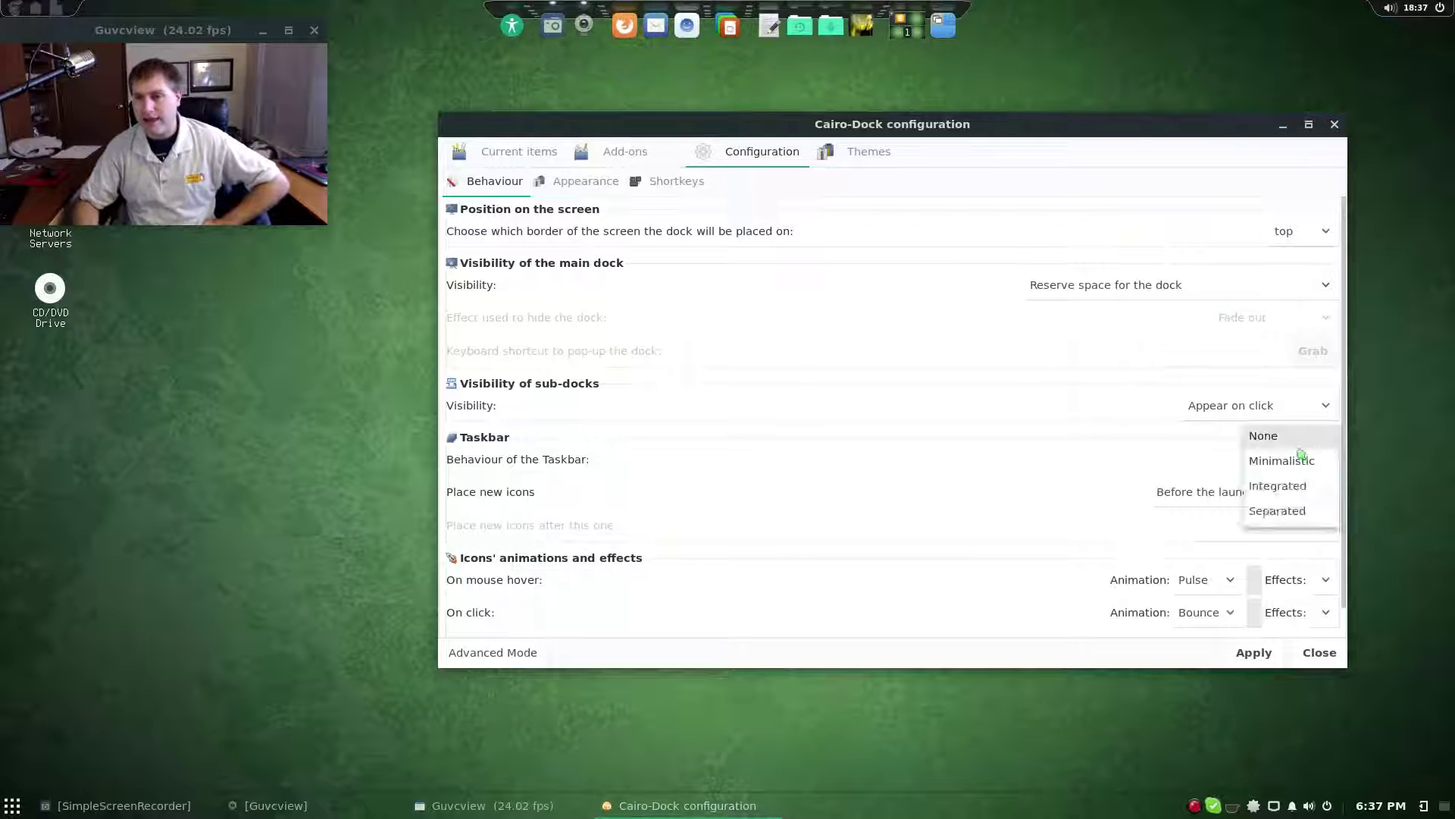
{"action": "left_click", "coordinate": [1273, 437]}
{"action": "left_click", "coordinate": [1301, 457]}
{"action": "left_click", "coordinate": [1290, 461]}
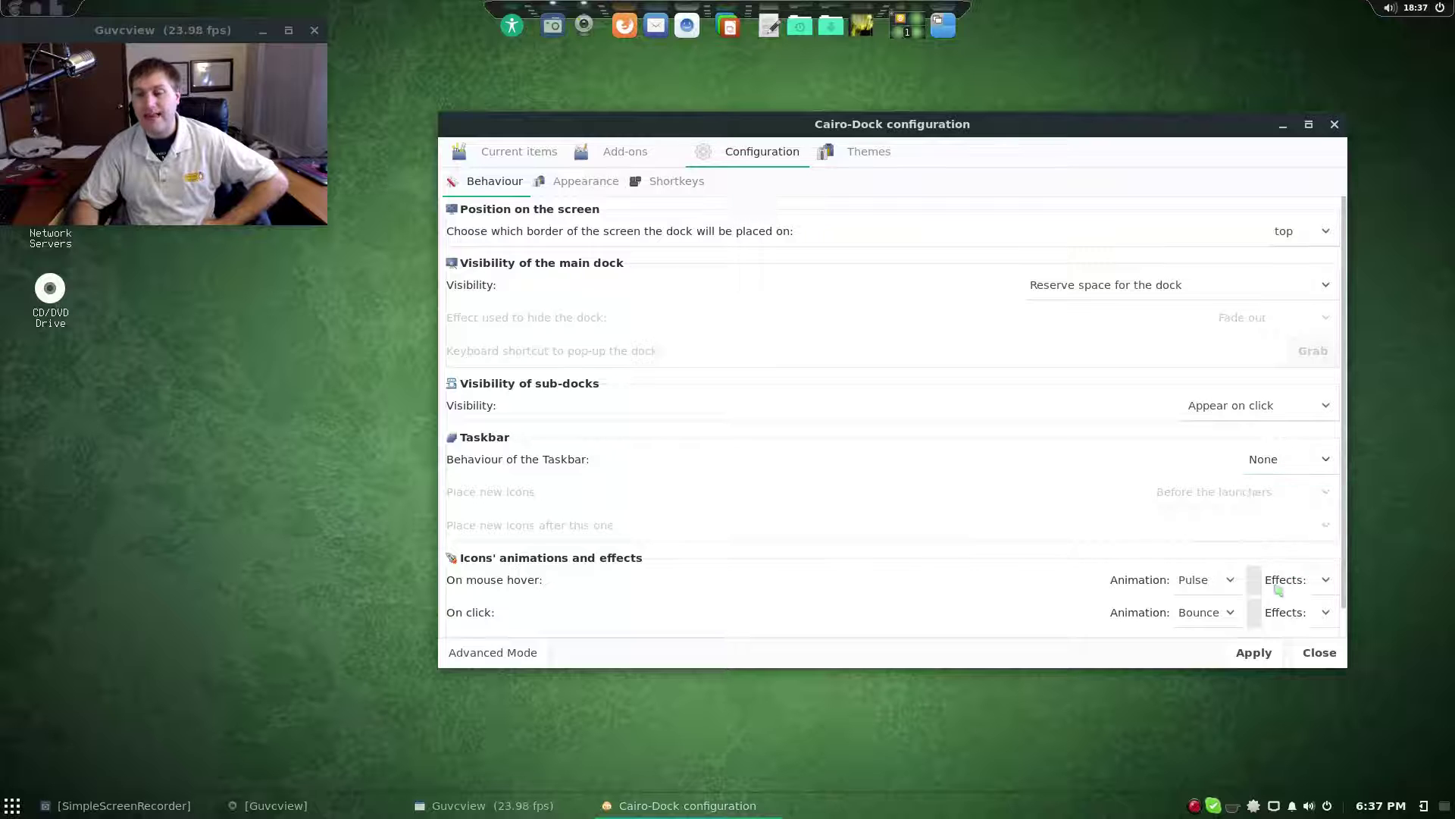
{"action": "left_click", "coordinate": [1253, 652]}
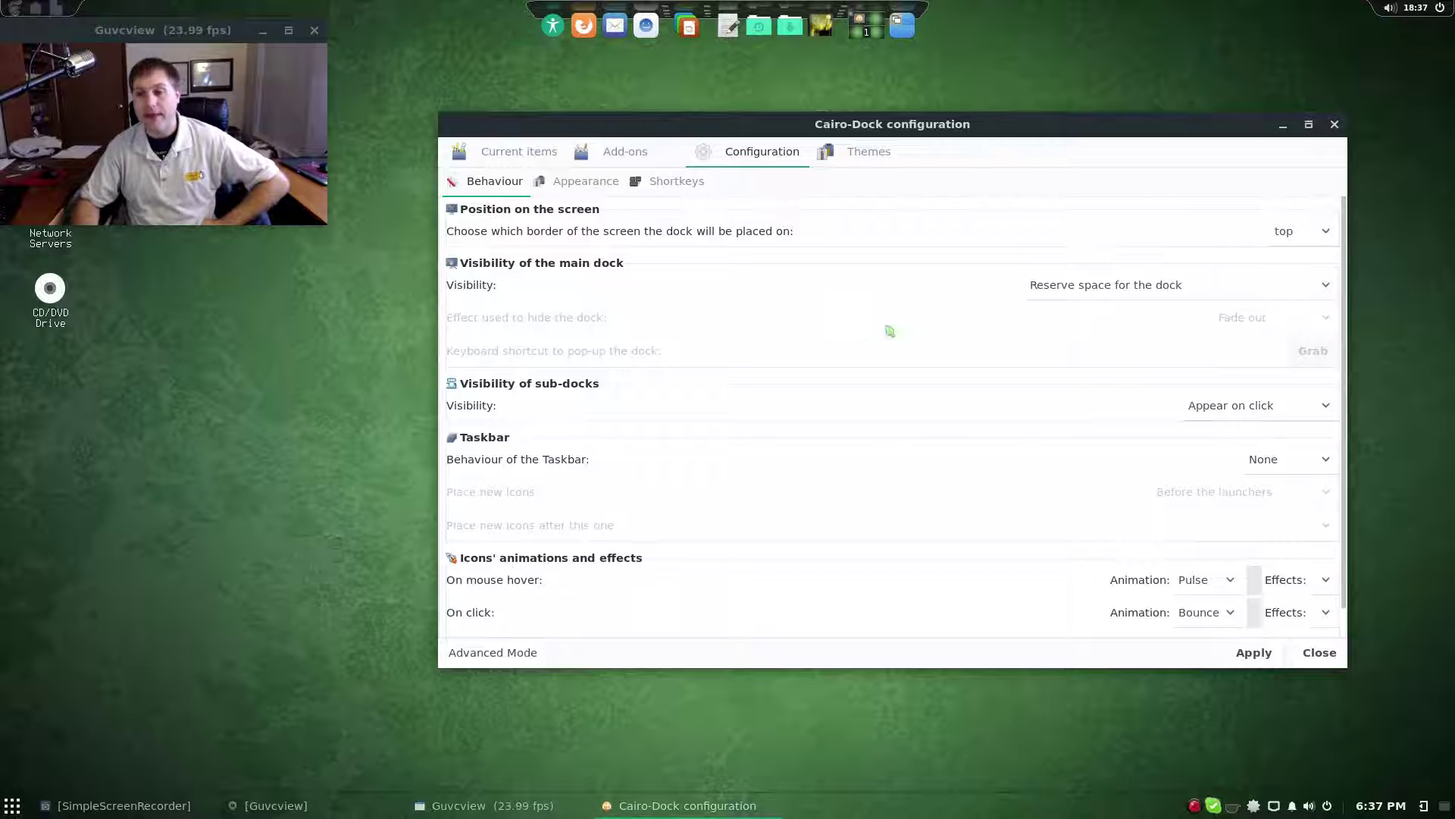
Step: Switch the taskbar behaviour to Integrated to check the placement choices for new icons, then return it to None and apply
{"action": "left_click", "coordinate": [1319, 460]}
{"action": "left_click", "coordinate": [1257, 458]}
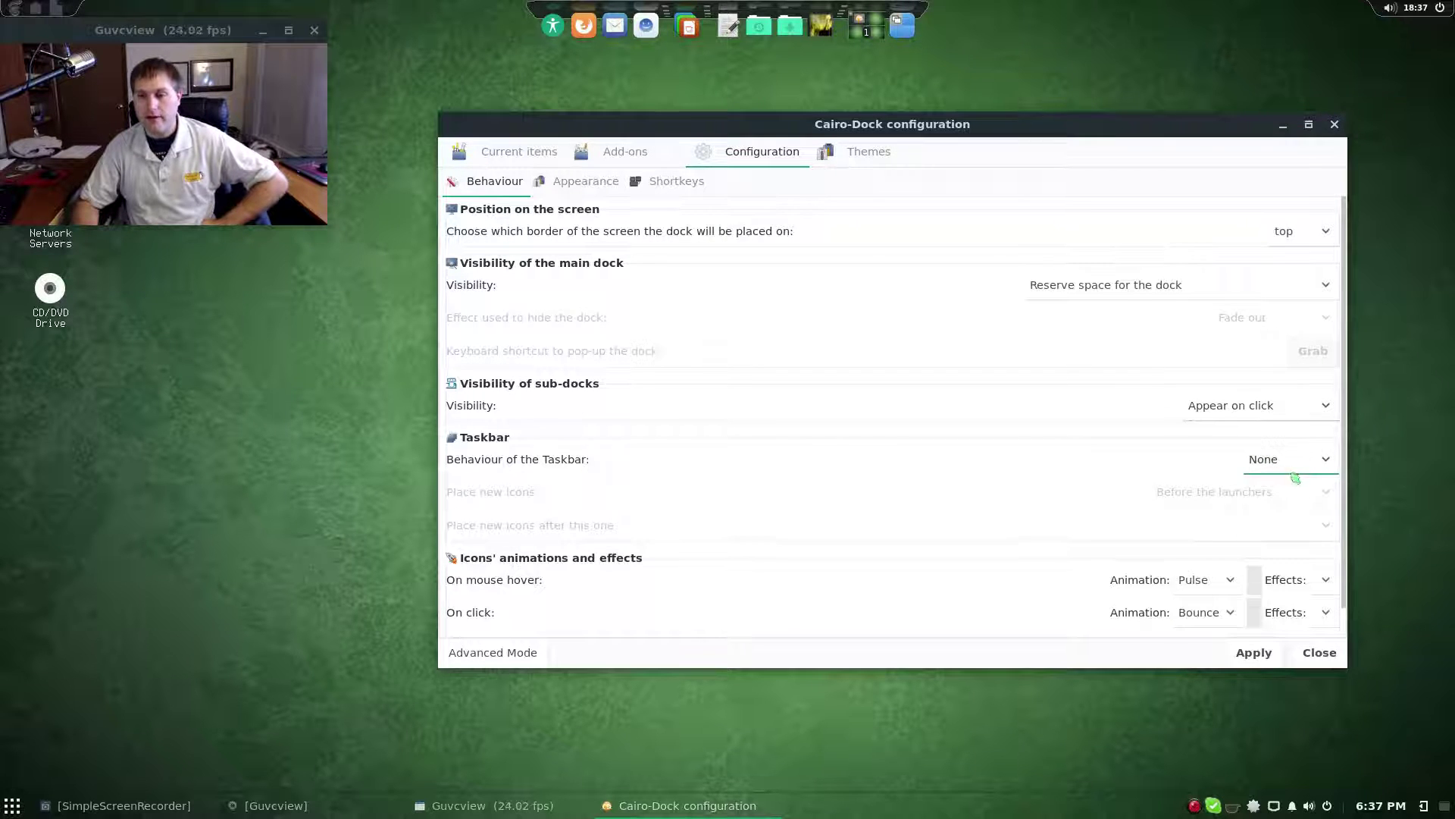
{"action": "left_click", "coordinate": [1296, 476]}
{"action": "left_click", "coordinate": [1297, 510]}
{"action": "left_click", "coordinate": [1309, 497]}
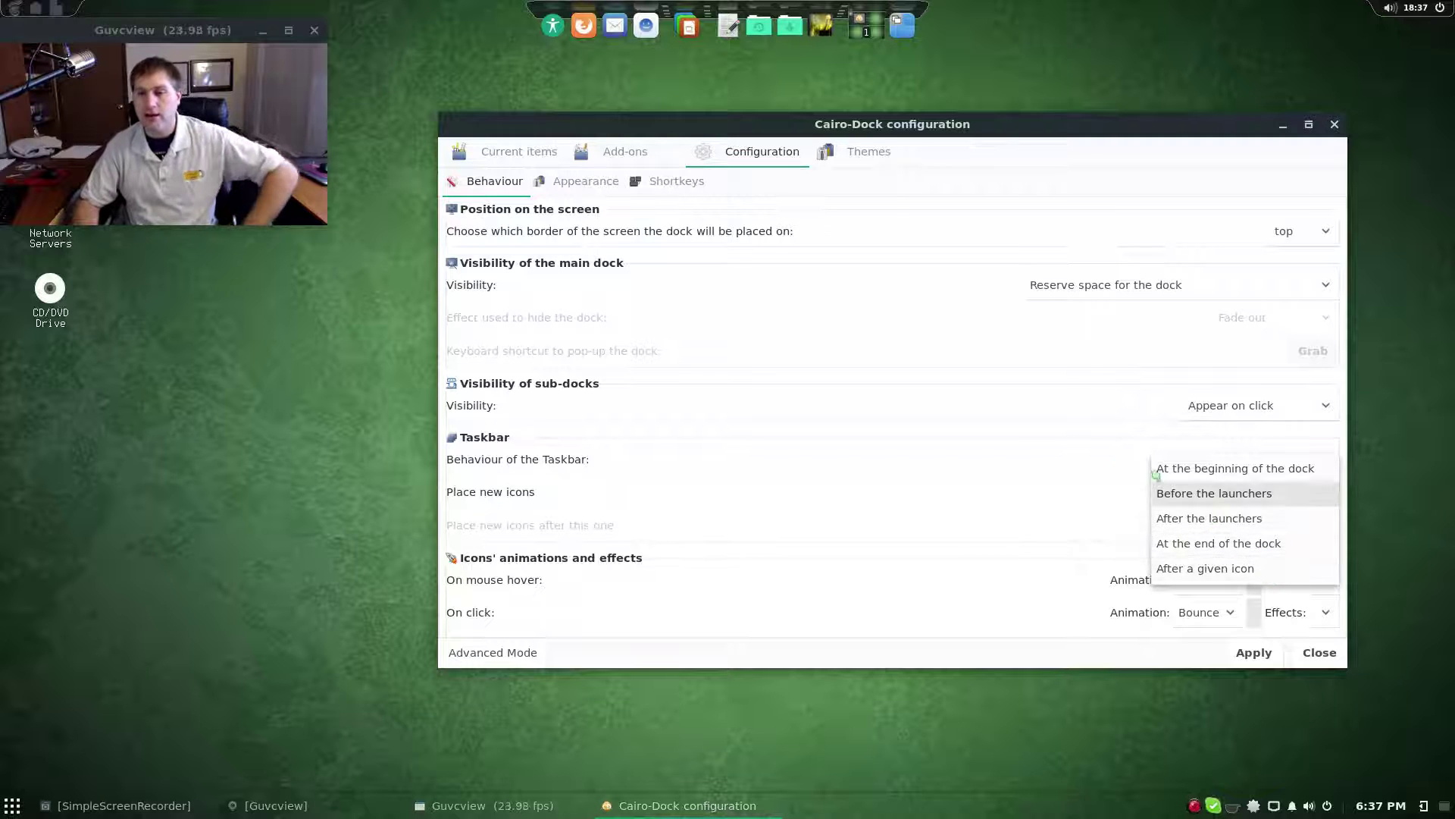
{"action": "left_click", "coordinate": [1119, 417]}
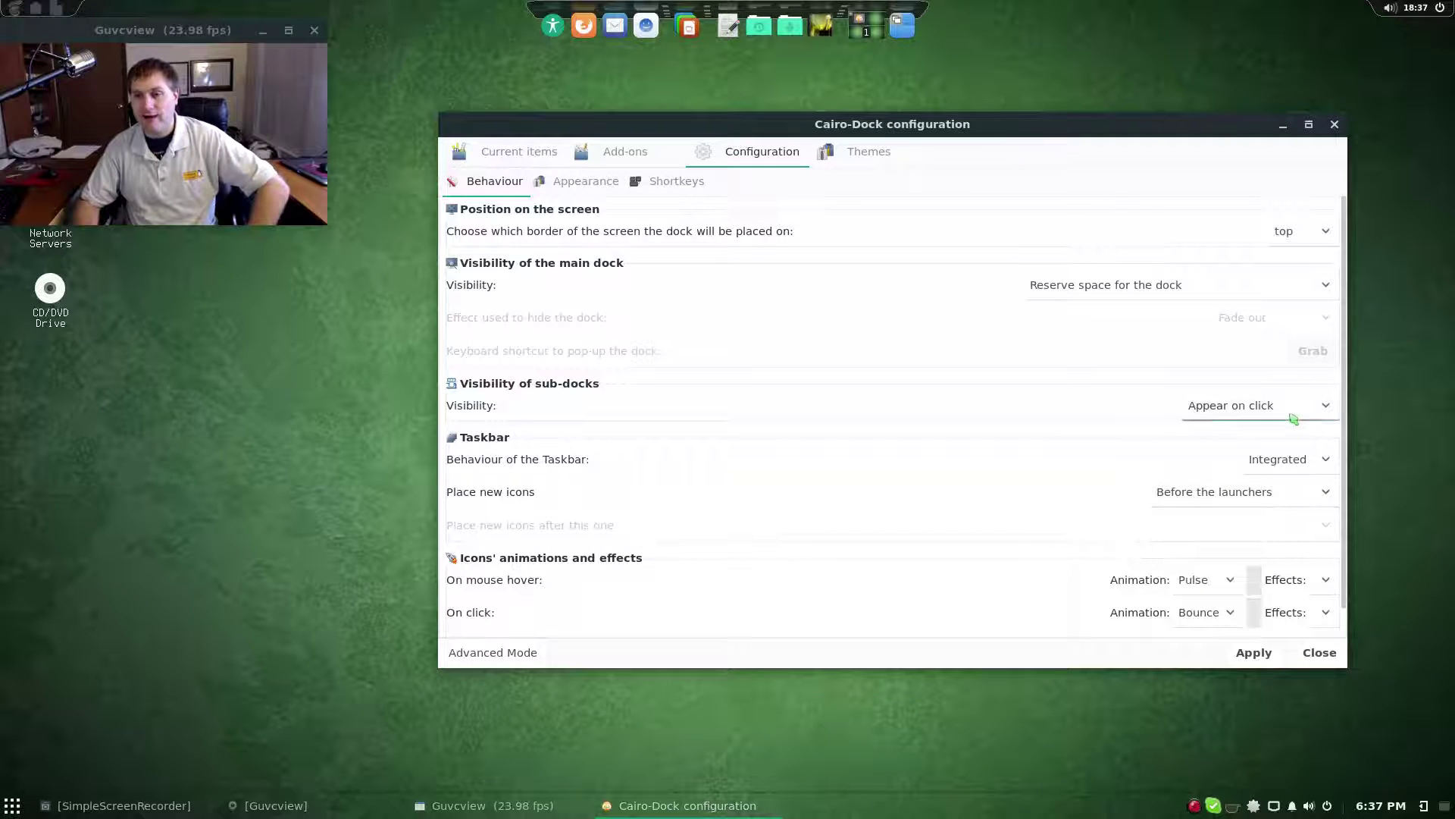
{"action": "left_click", "coordinate": [1292, 457]}
{"action": "left_click", "coordinate": [1285, 416]}
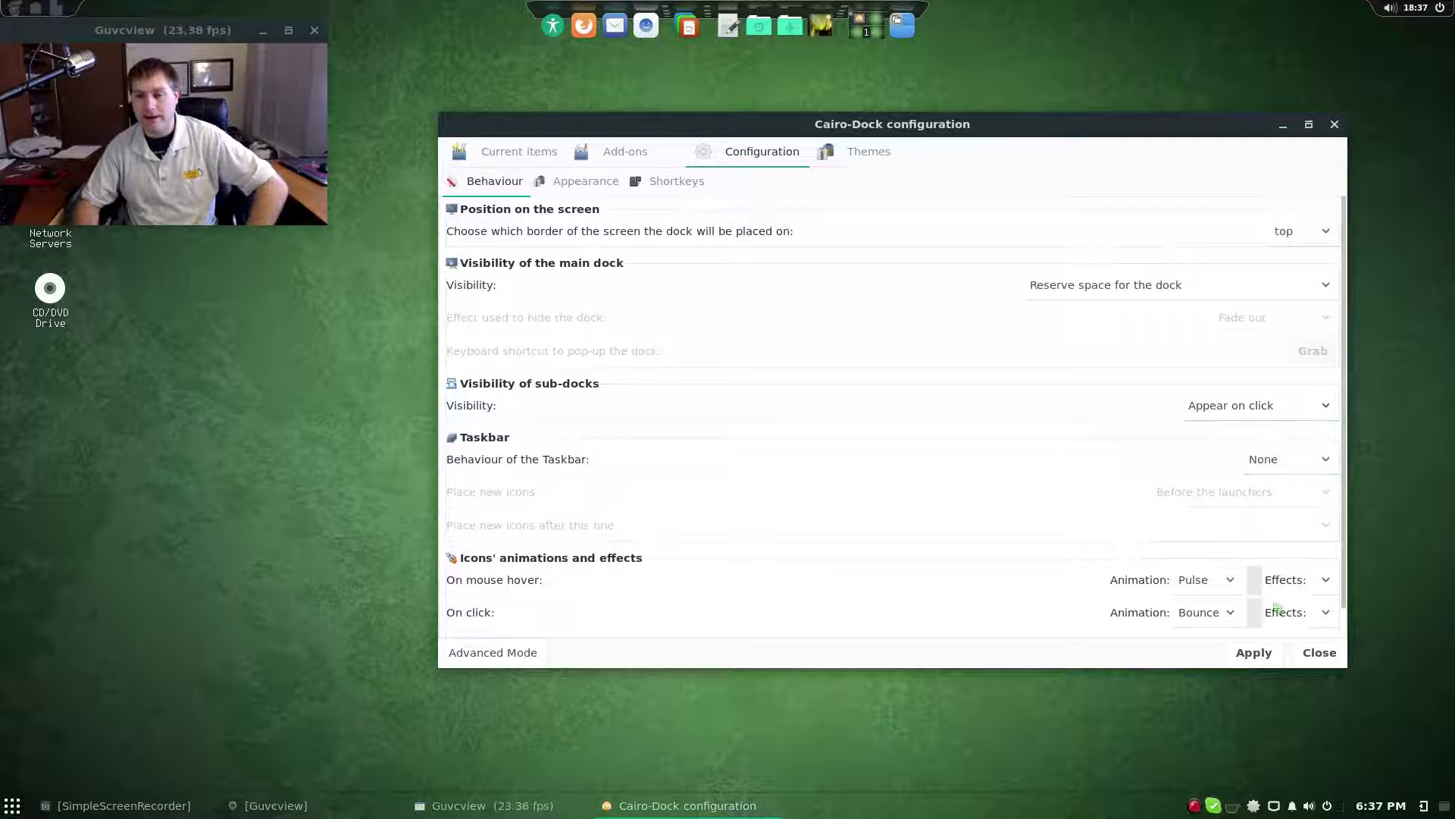
{"action": "left_click", "coordinate": [1278, 655]}
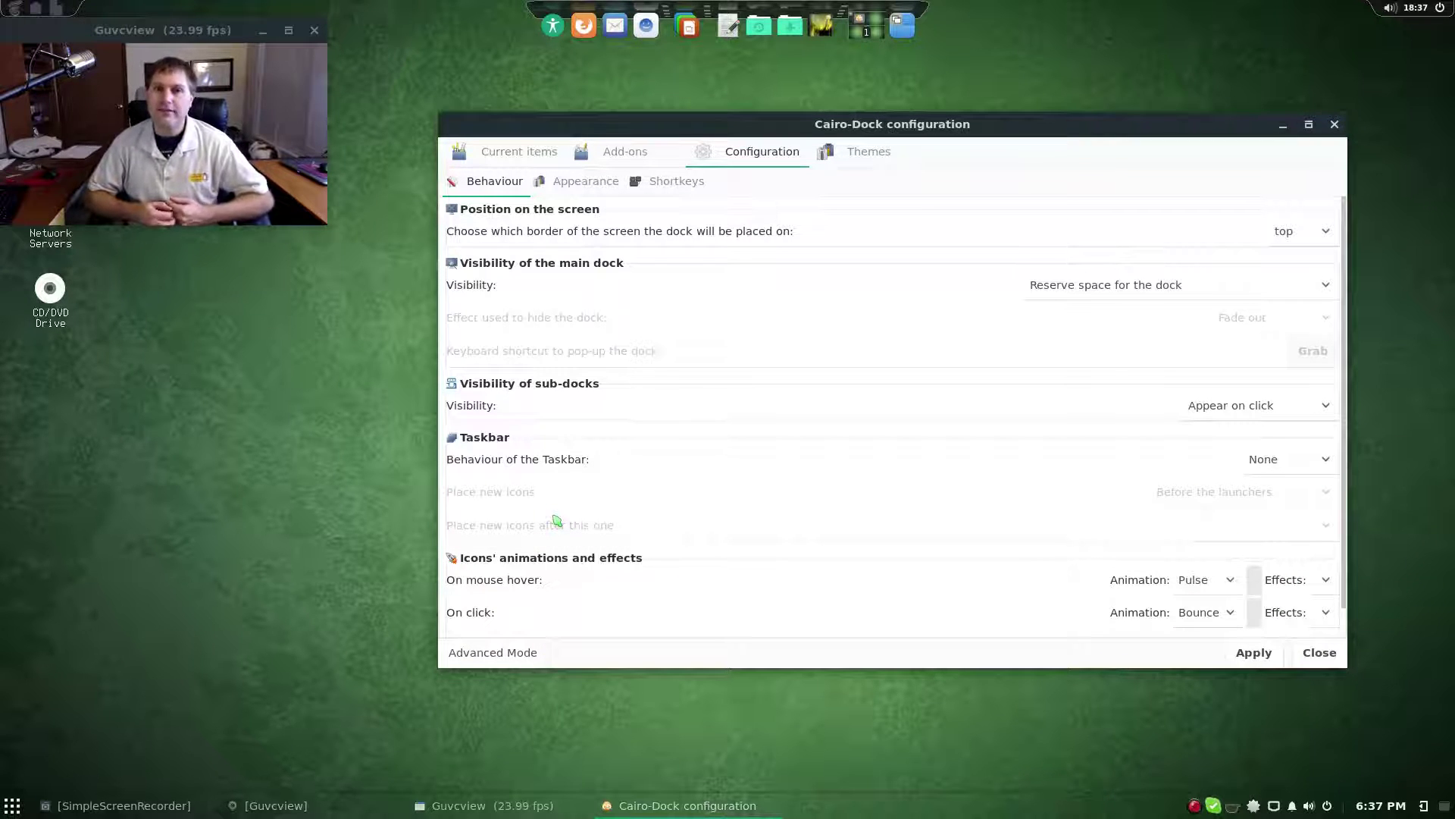
Step: Set the icons' On mouse hover animation to Blink, keep Bounce for On click, and apply
{"action": "left_click", "coordinate": [1229, 581]}
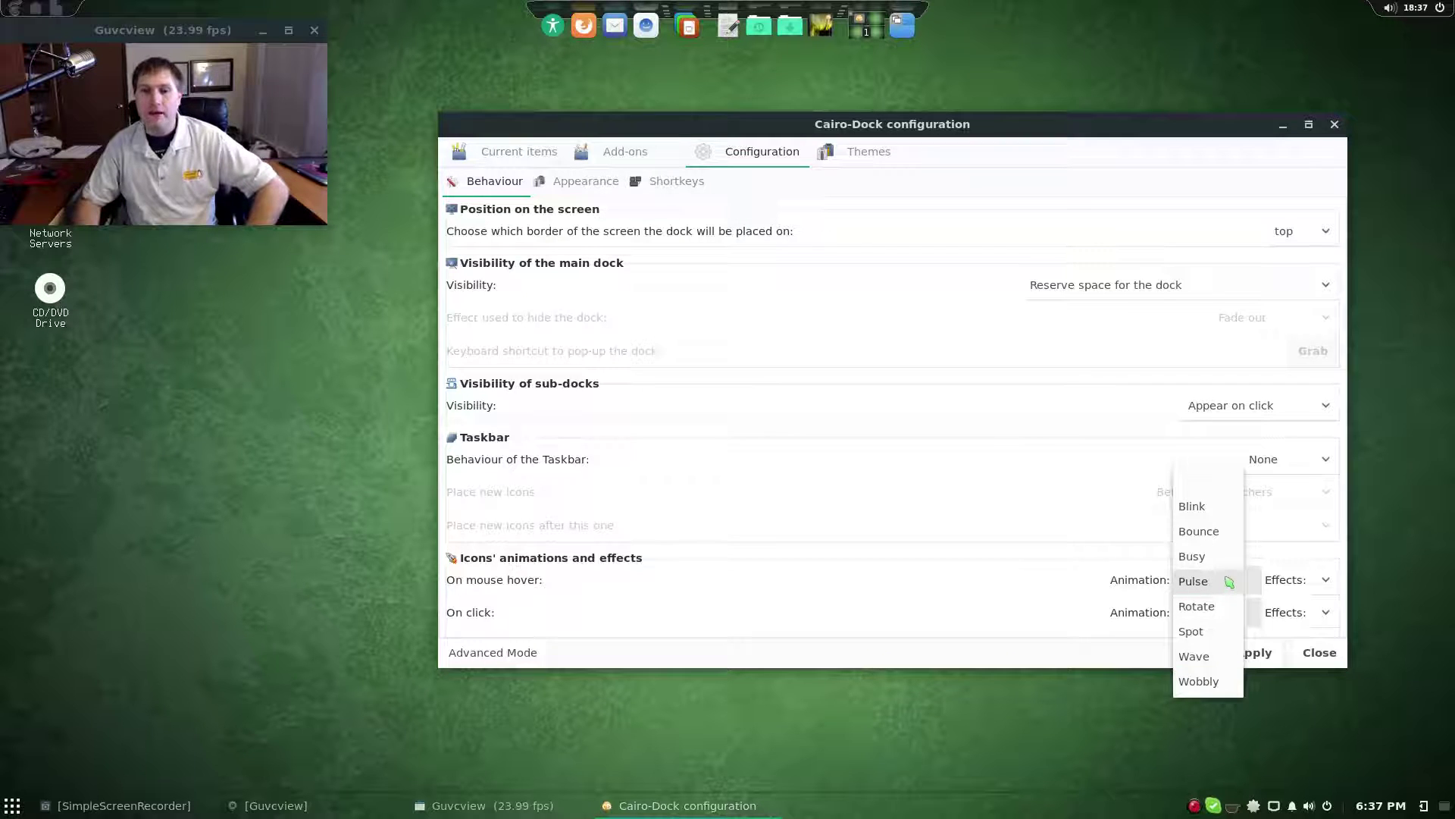
{"action": "left_click", "coordinate": [1202, 508]}
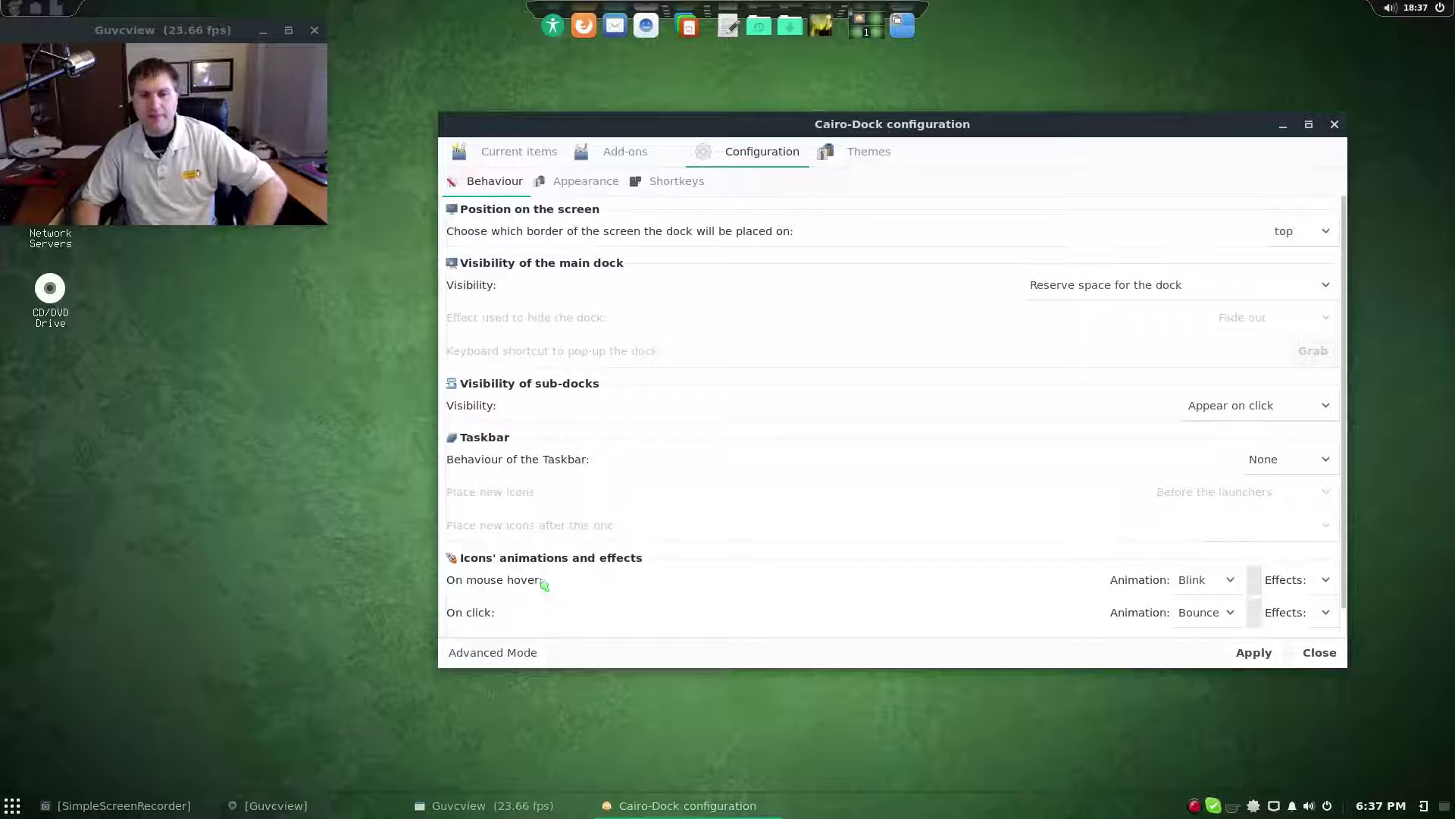
{"action": "left_click", "coordinate": [1234, 616]}
{"action": "left_click", "coordinate": [1205, 610]}
{"action": "left_click", "coordinate": [1210, 582]}
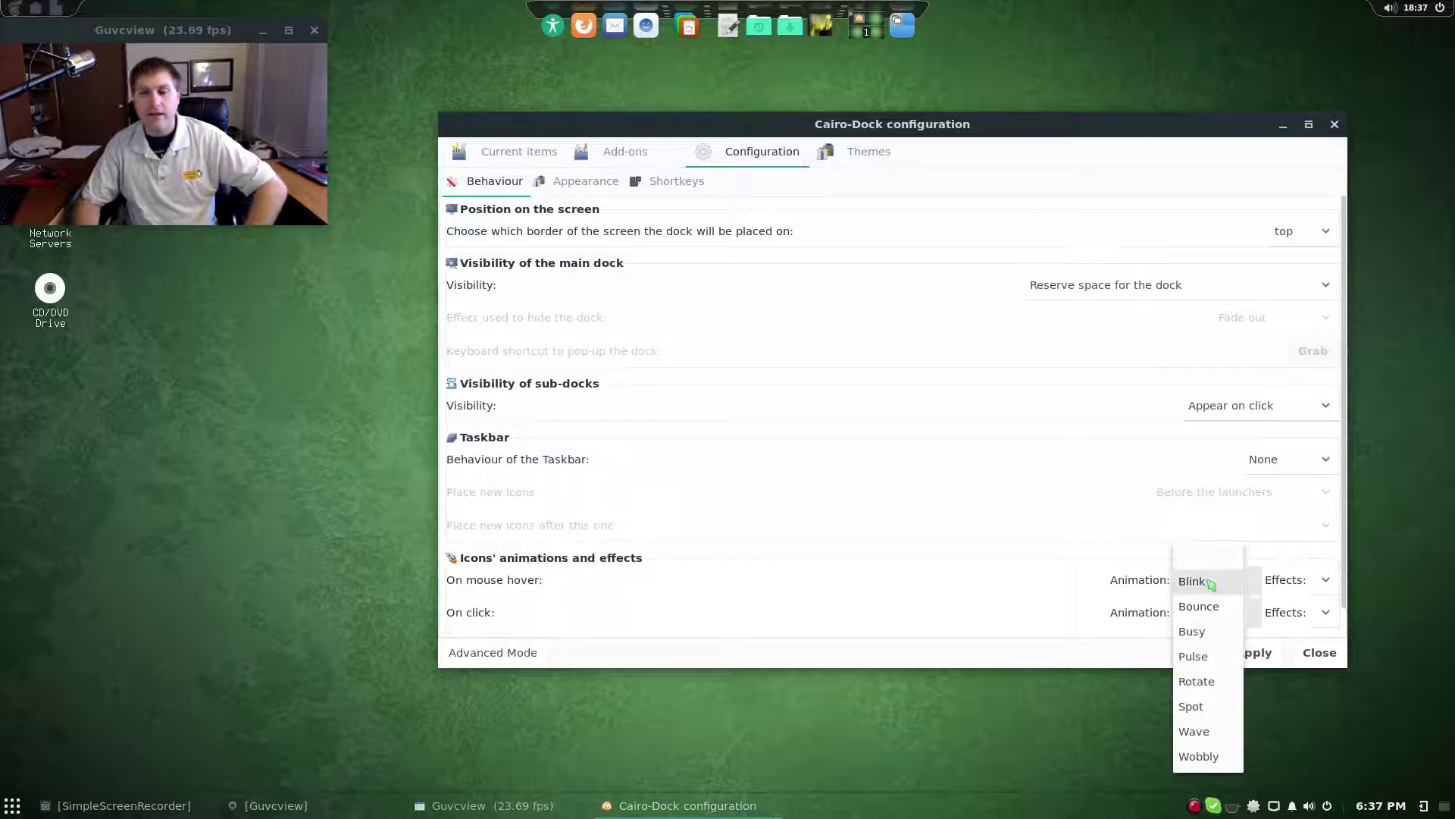
{"action": "left_click", "coordinate": [1211, 582]}
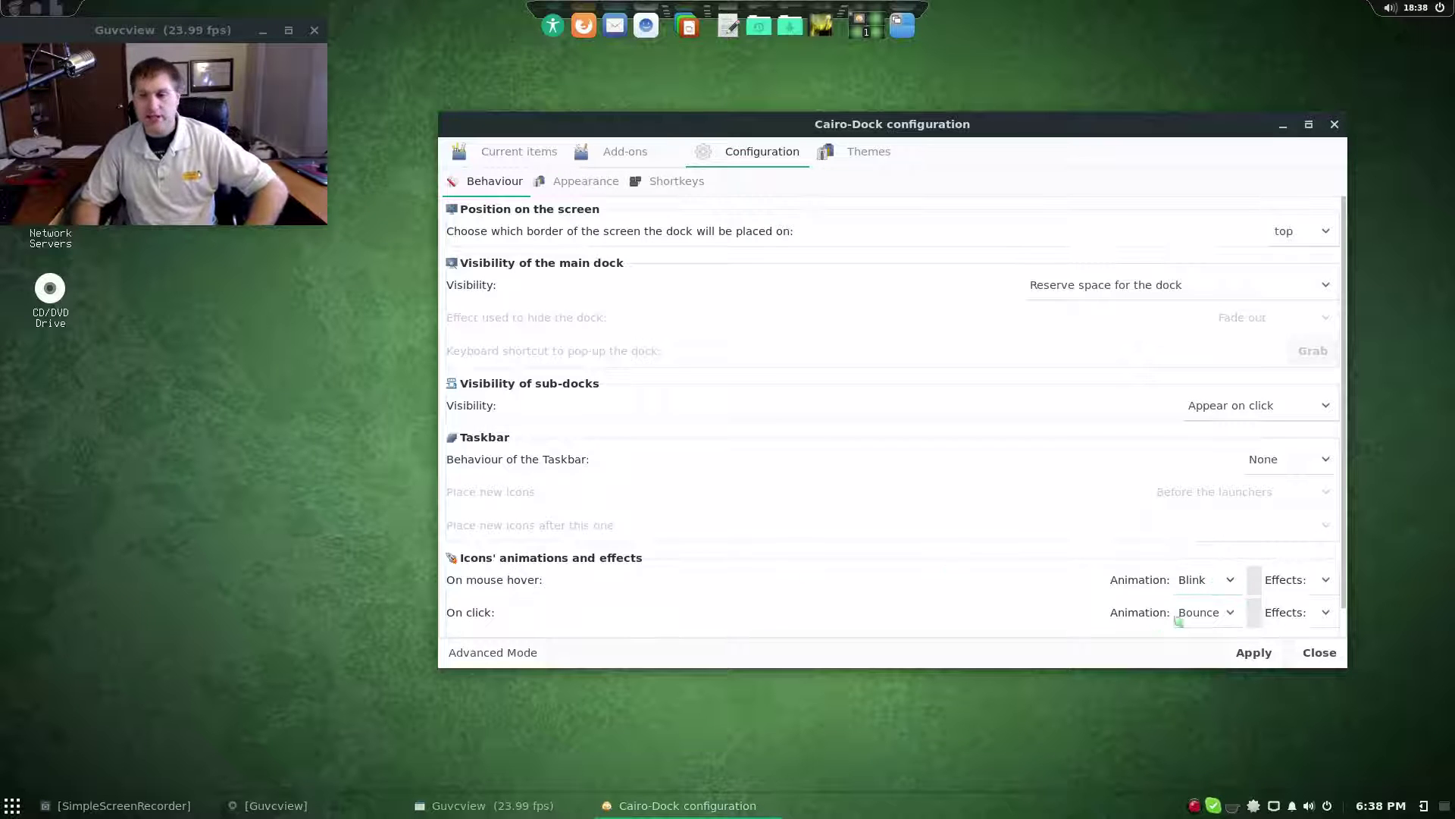
{"action": "left_click", "coordinate": [1264, 654]}
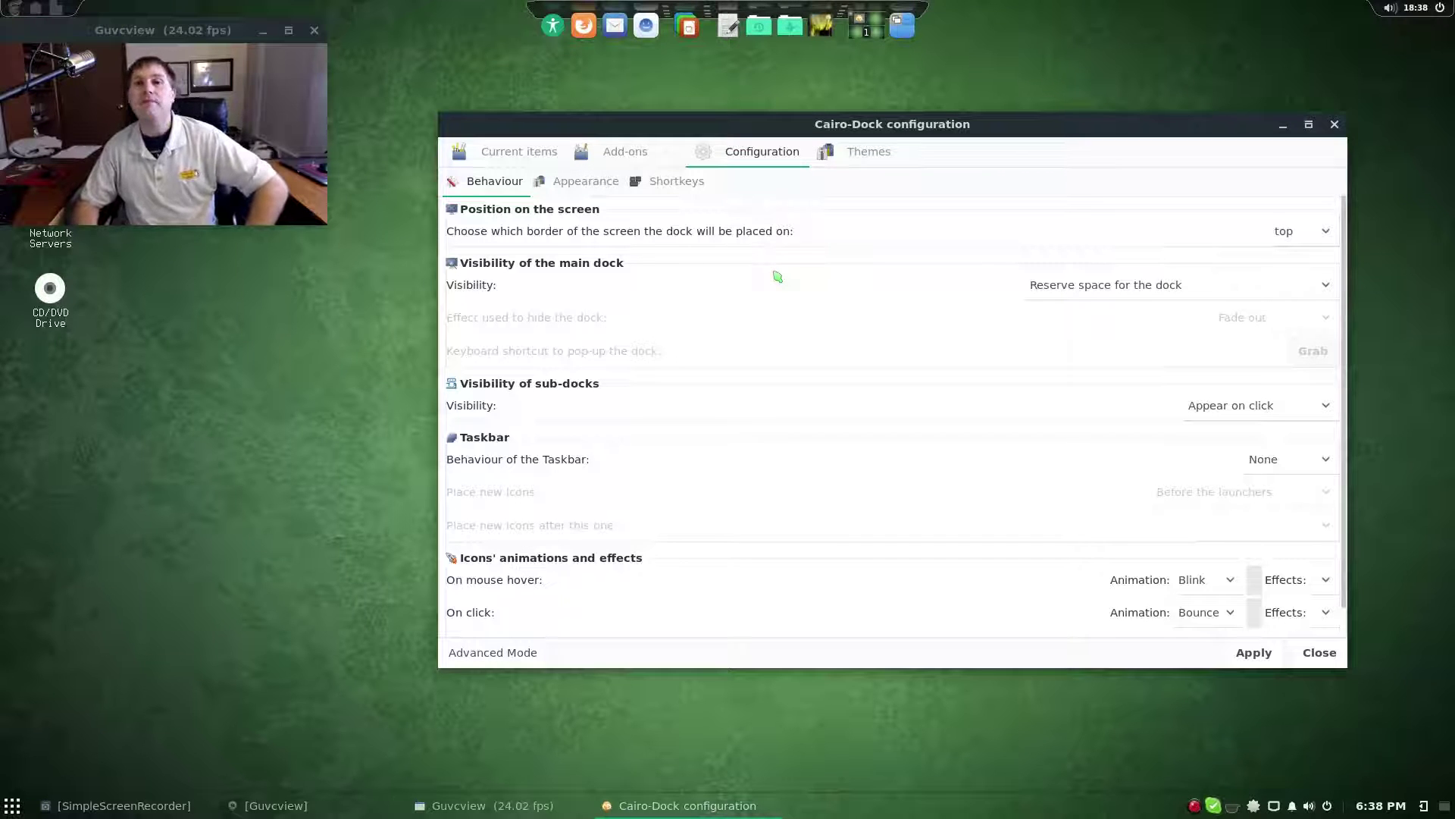
Step: Set the icons' On mouse hover animation to Bounce and apply it
{"action": "left_click", "coordinate": [1228, 578]}
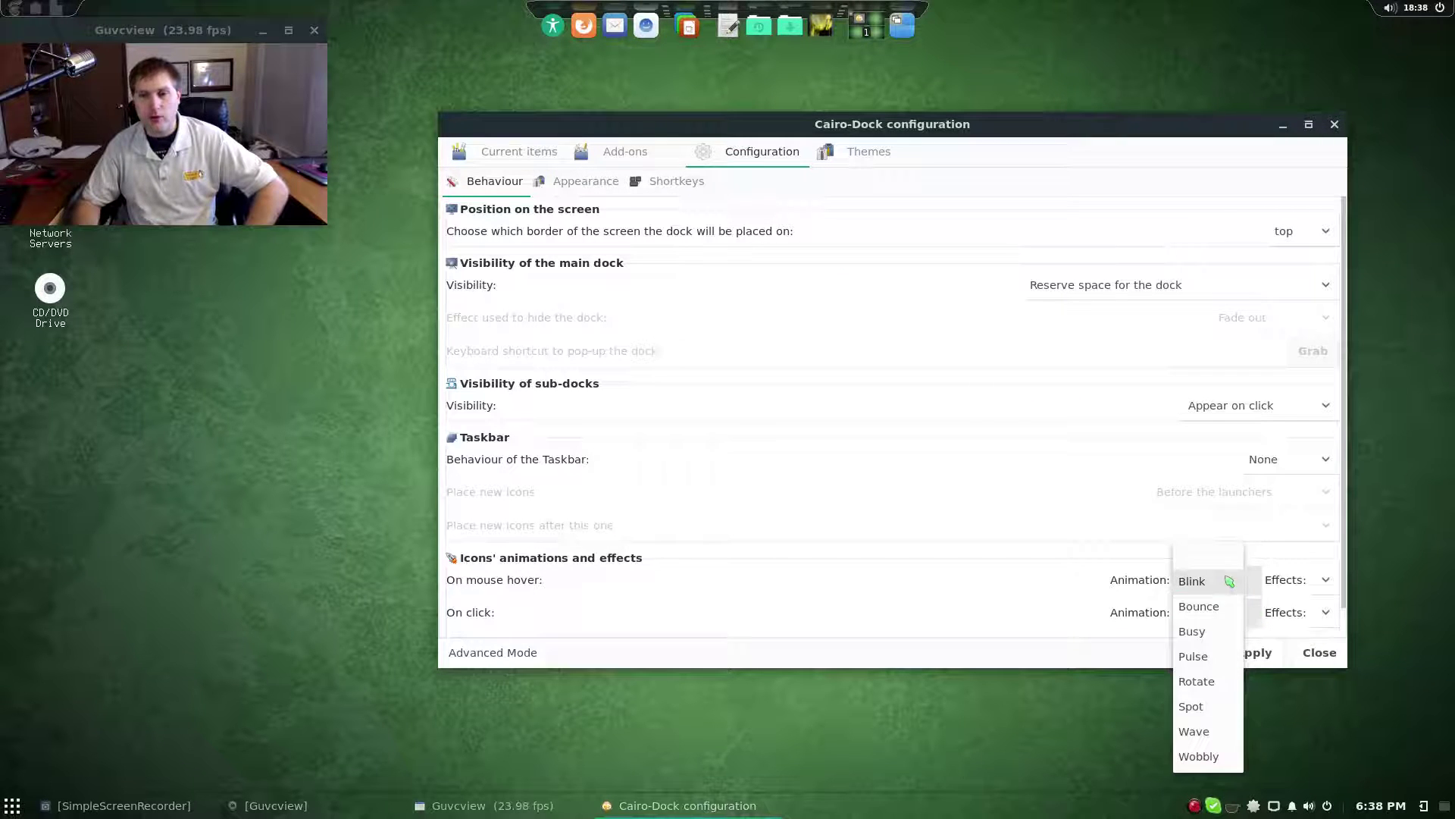
{"action": "left_click", "coordinate": [1234, 604]}
{"action": "left_click", "coordinate": [1255, 653]}
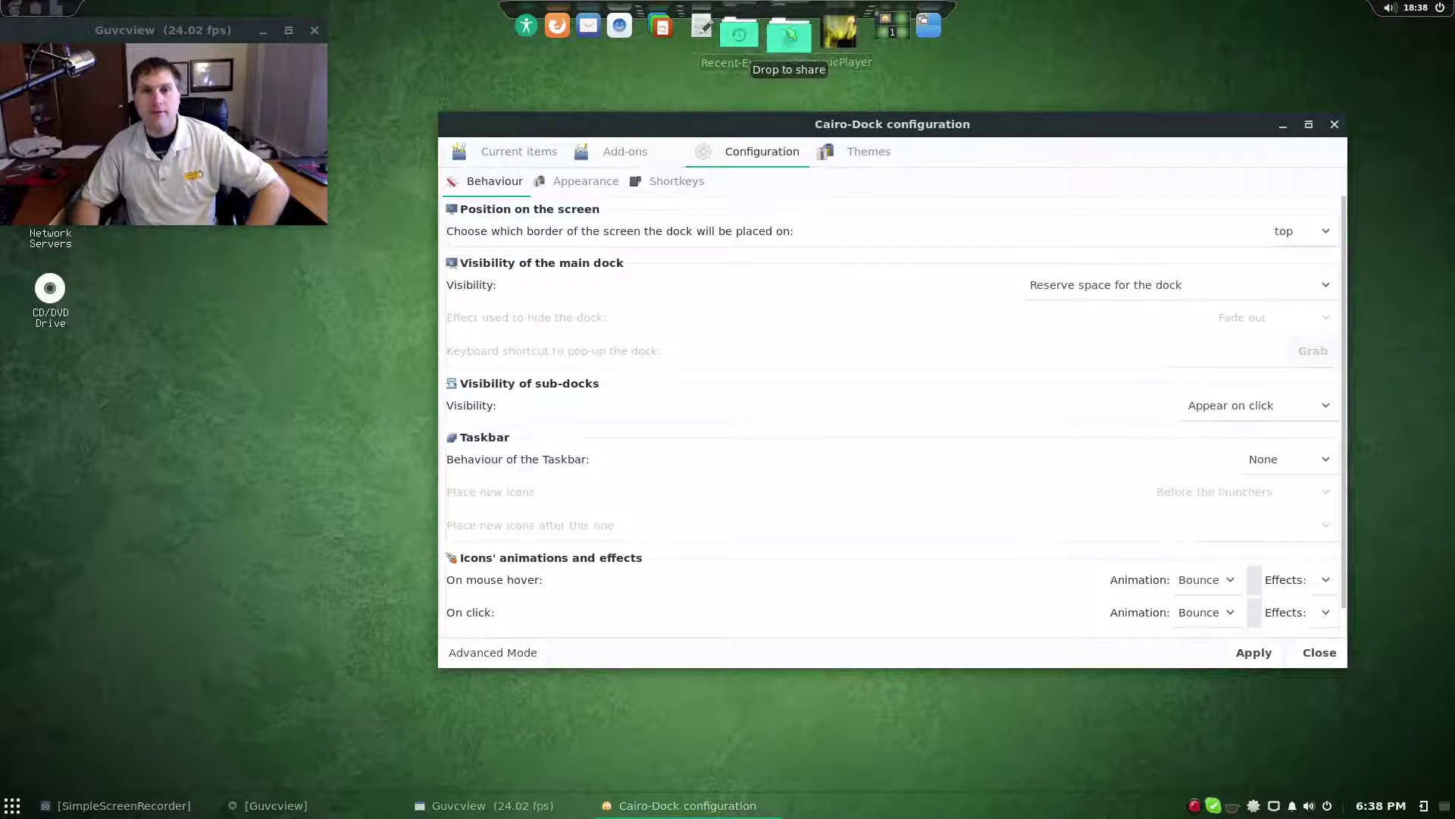
Step: Try the Busy and Pulse animations for On mouse hover on the dock icons, applying each one
{"action": "left_click", "coordinate": [1213, 580]}
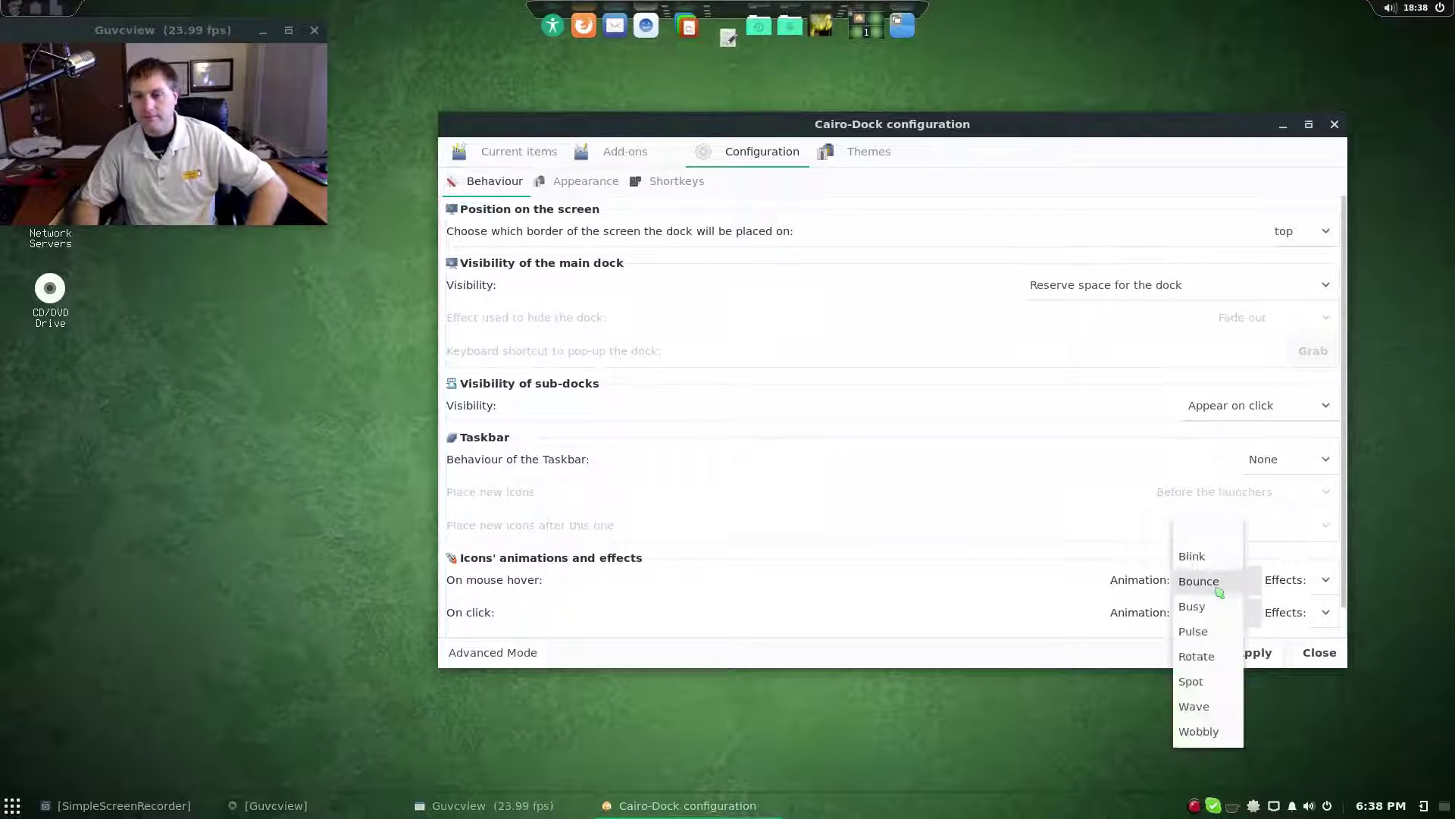
{"action": "left_click", "coordinate": [1211, 606]}
{"action": "left_click", "coordinate": [1255, 652]}
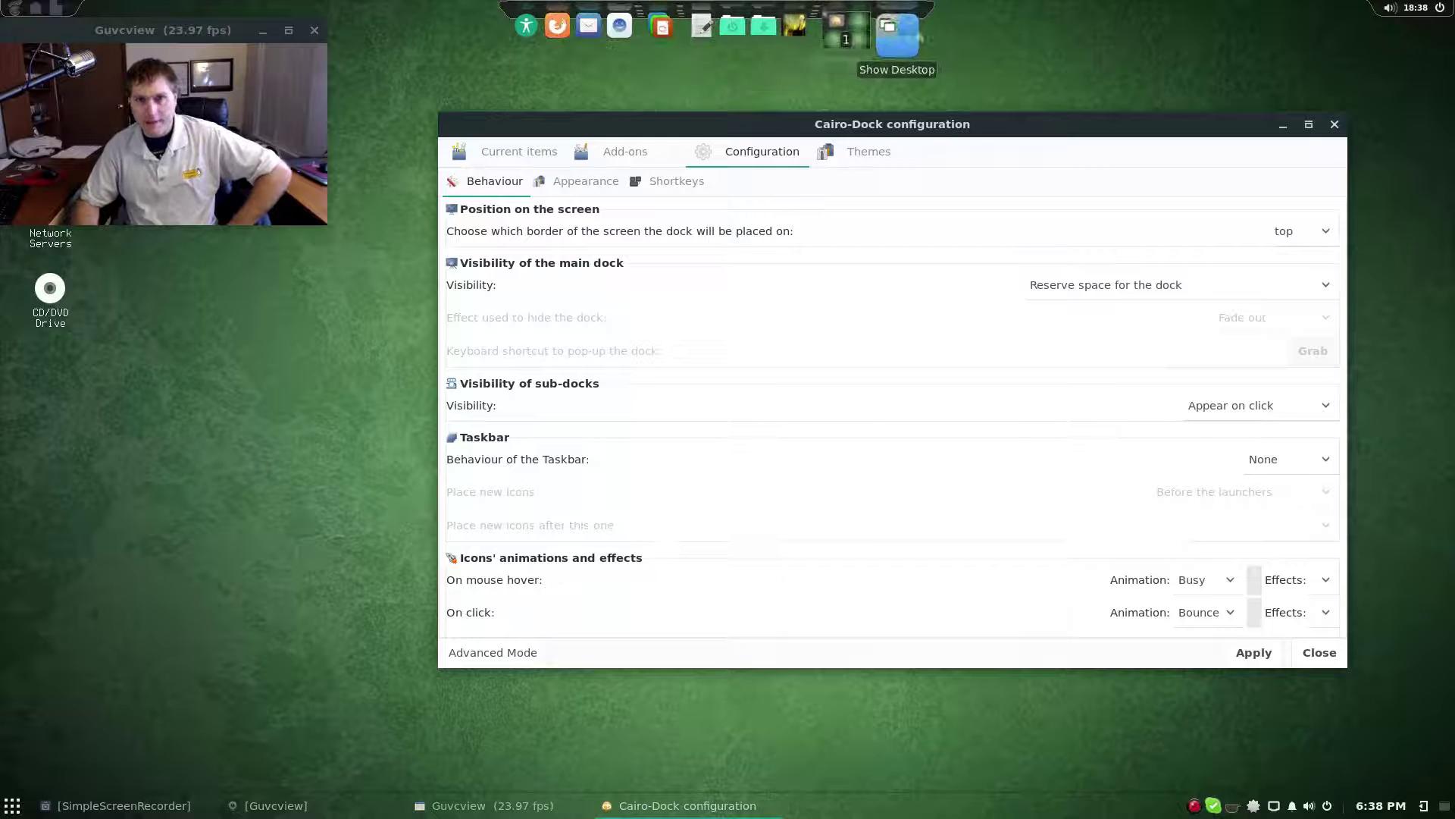
{"action": "left_click", "coordinate": [1216, 594]}
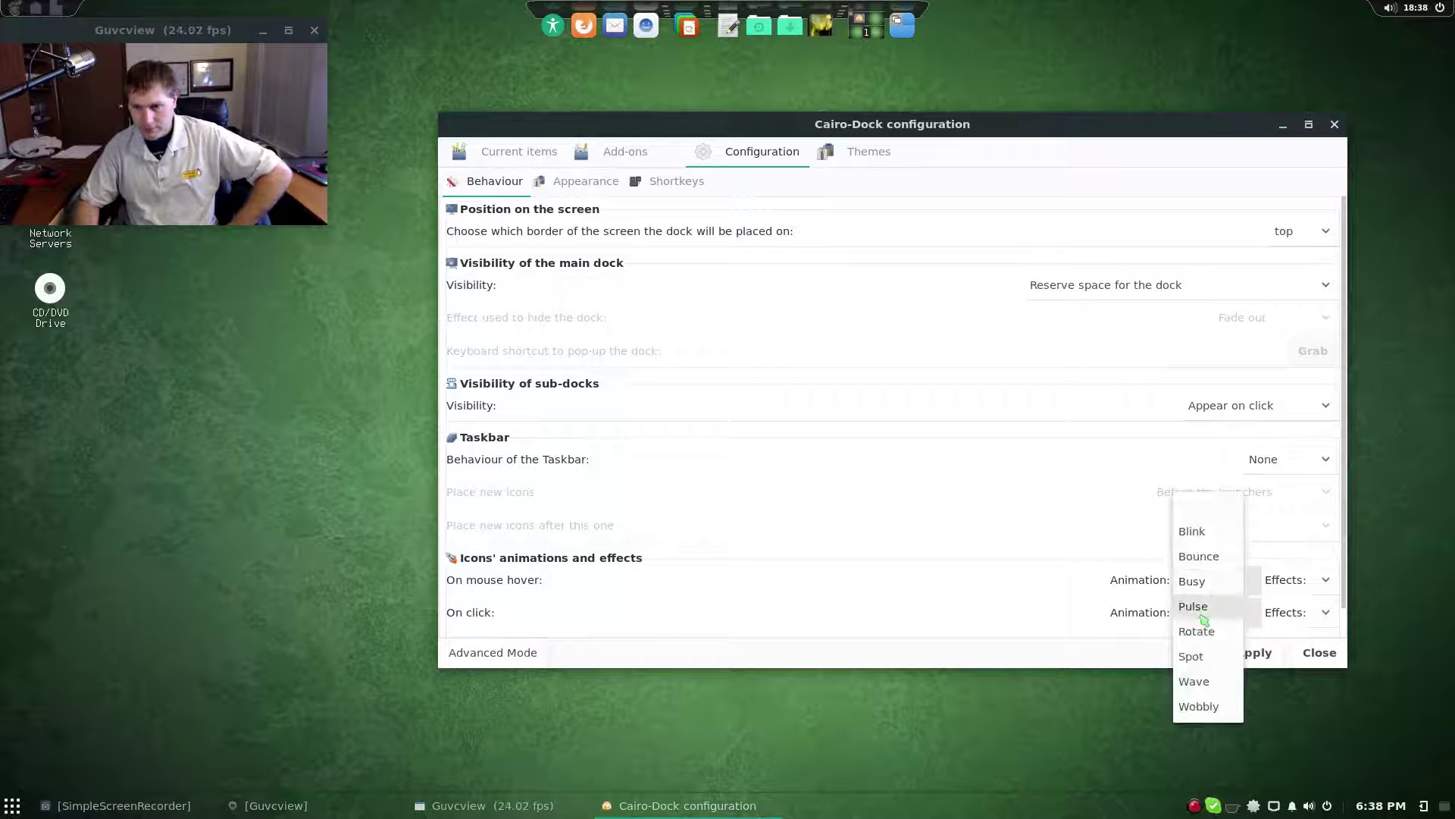
{"action": "left_click", "coordinate": [1211, 604]}
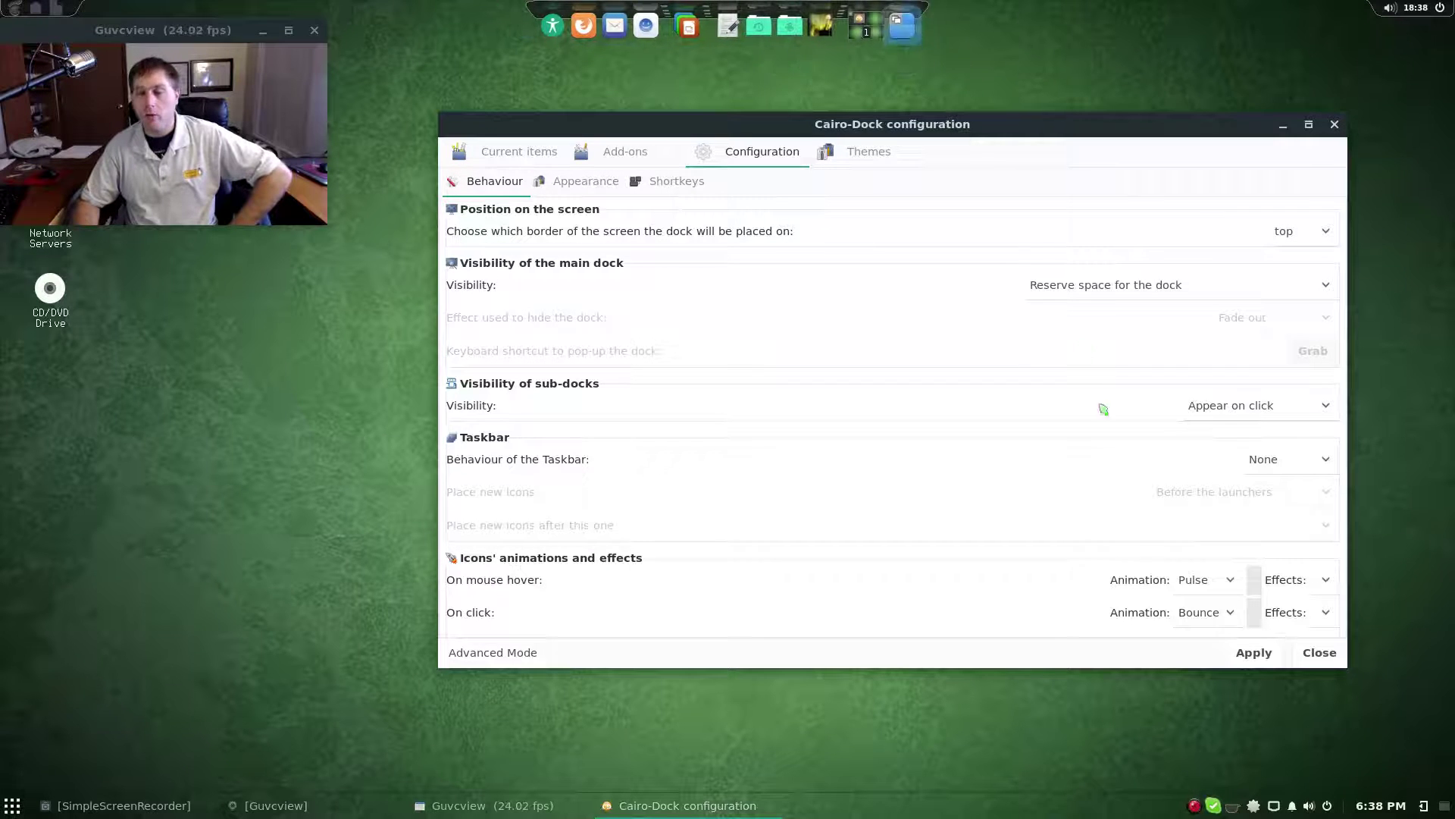
Step: Try the Rotate and Spot animations for On mouse hover on the dock icons, applying each one
{"action": "left_click", "coordinate": [1218, 579]}
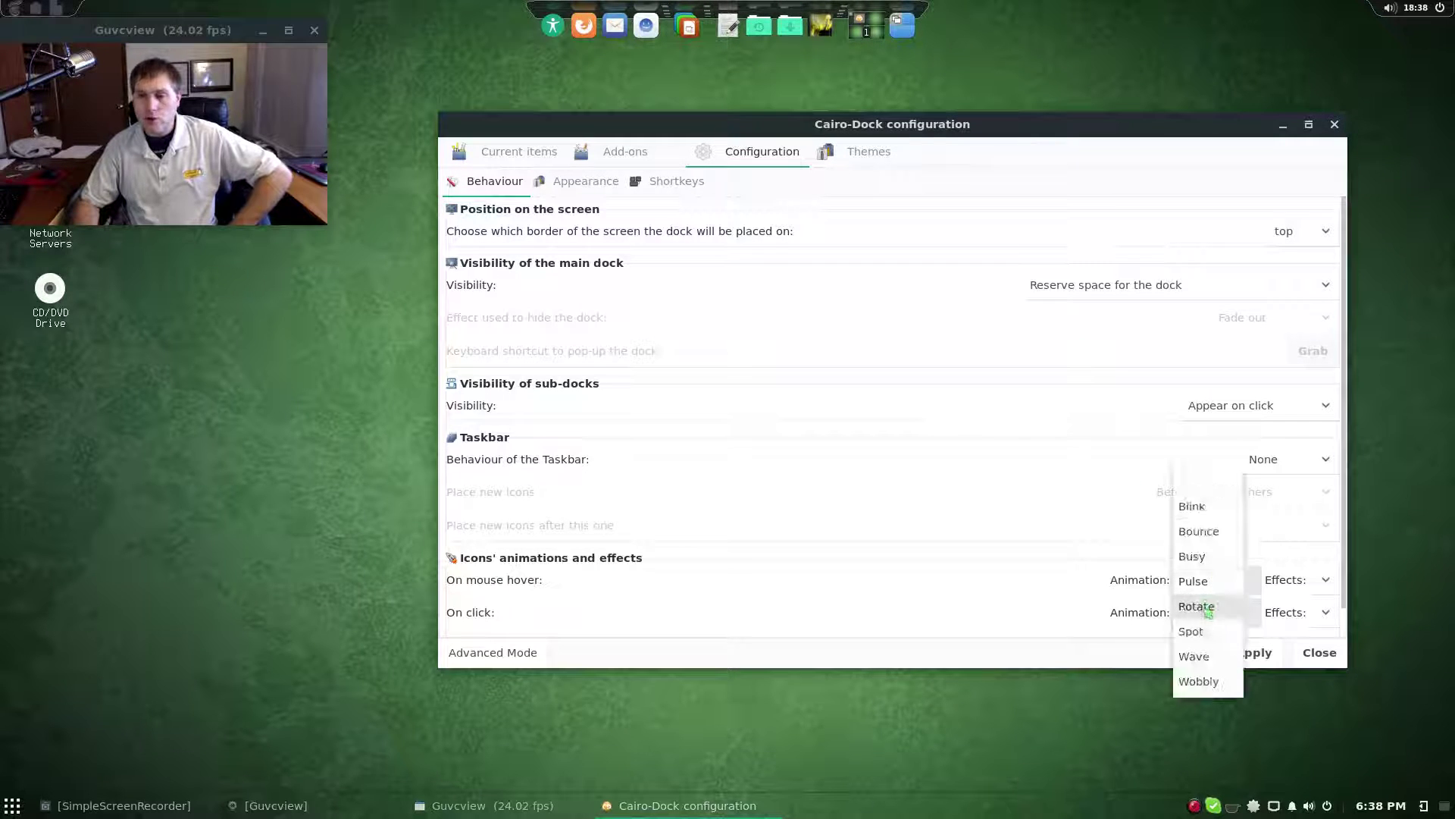
{"action": "left_click", "coordinate": [1205, 604]}
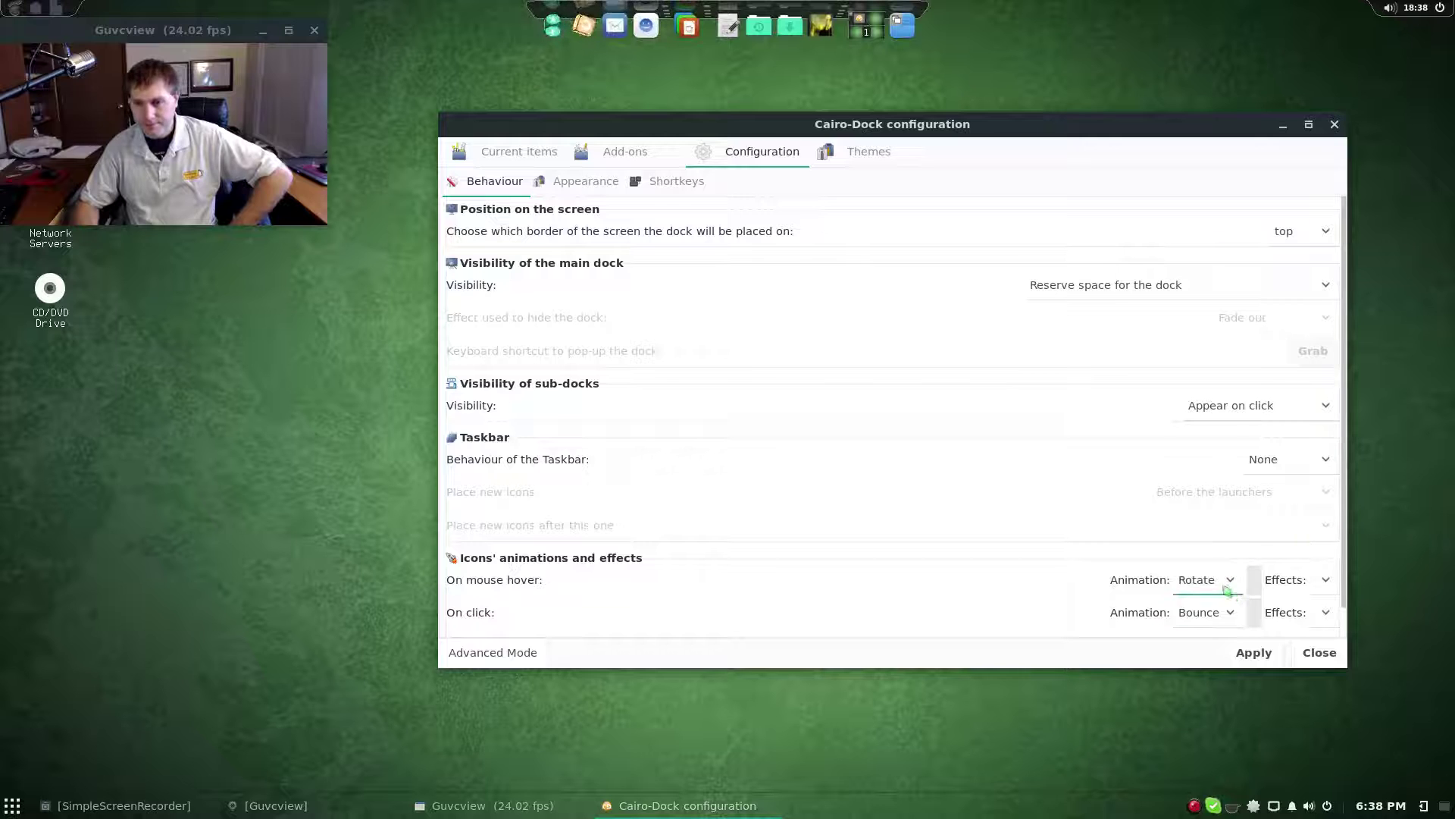
{"action": "left_click", "coordinate": [1205, 611]}
{"action": "left_click", "coordinate": [1211, 606]}
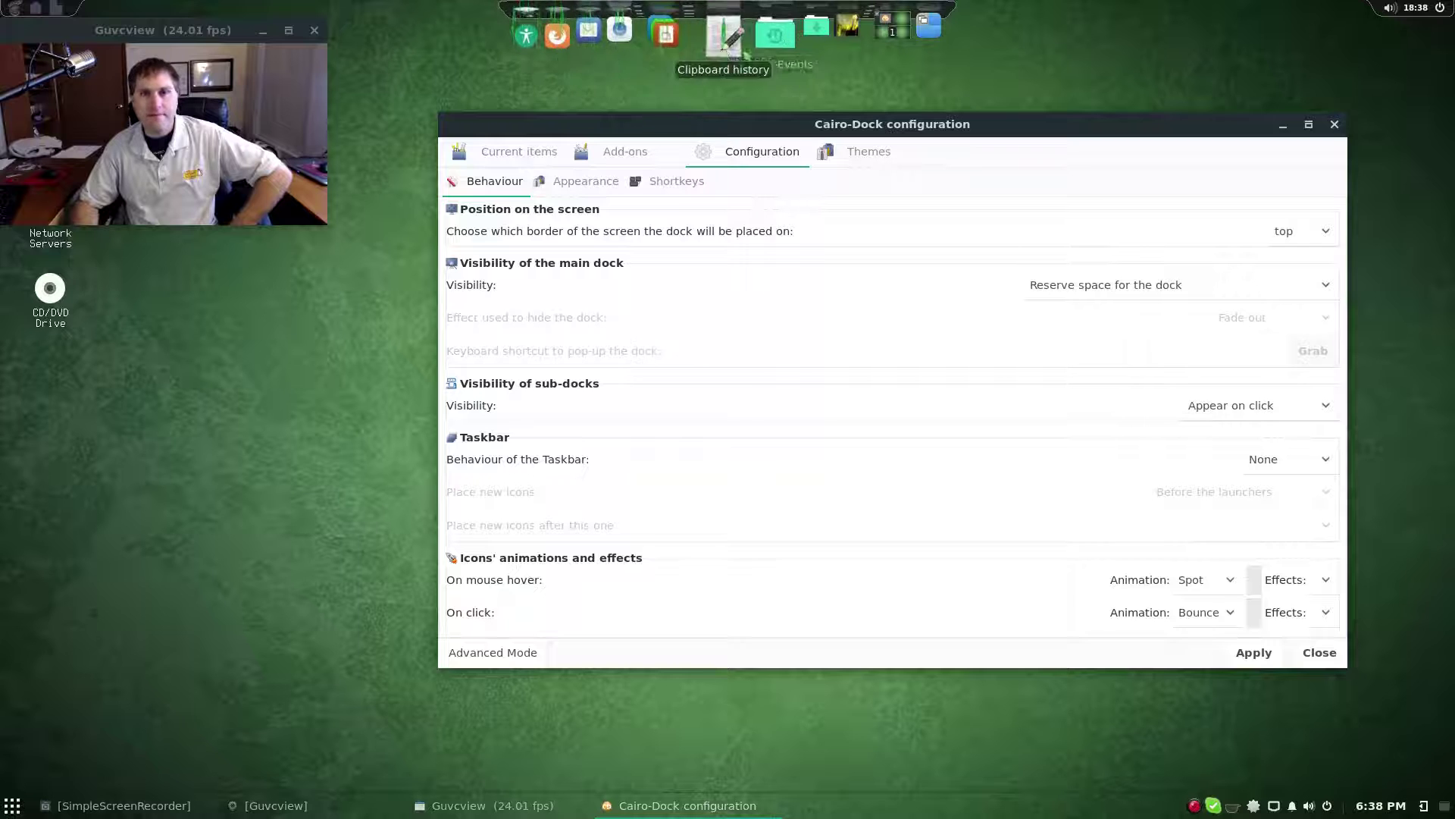
Step: Try the Wave and Wobbly animations for On mouse hover on the dock icons, applying each one
{"action": "left_click", "coordinate": [1224, 589]}
{"action": "left_click", "coordinate": [1212, 605]}
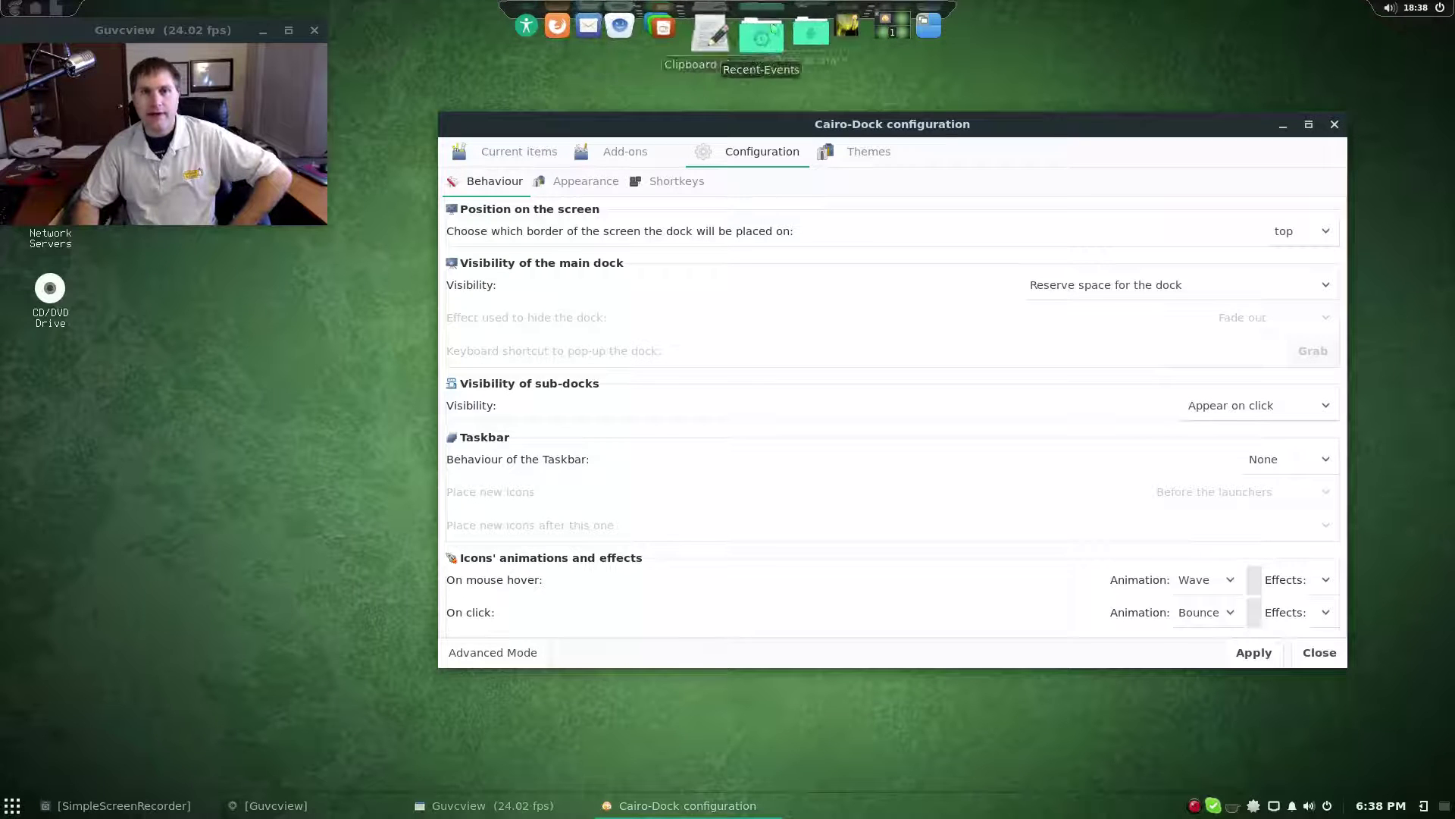
{"action": "left_click", "coordinate": [1229, 586]}
{"action": "left_click", "coordinate": [1214, 605]}
{"action": "left_click", "coordinate": [1222, 584]}
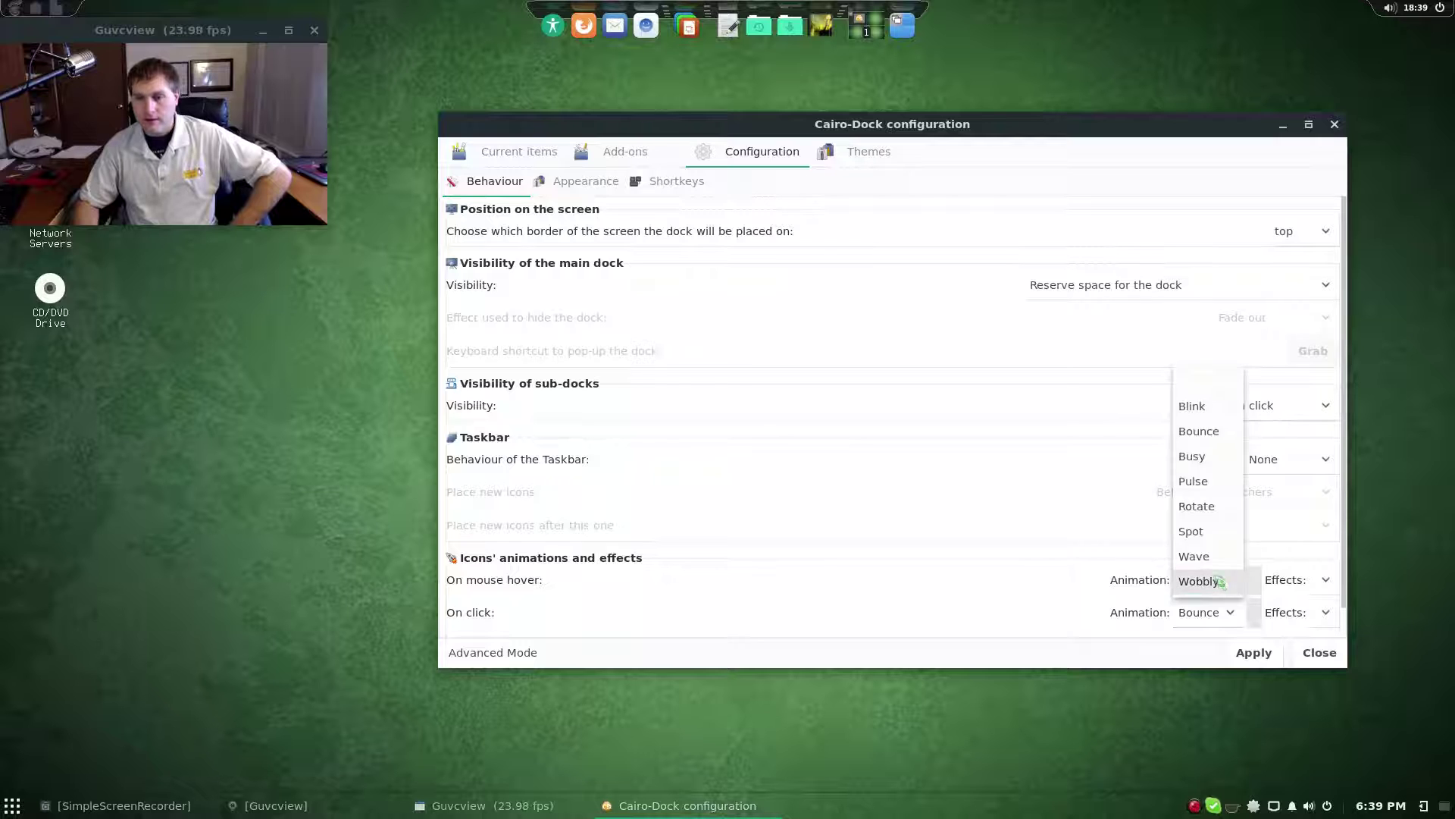
{"action": "left_click", "coordinate": [1226, 591]}
{"action": "left_click", "coordinate": [1255, 653]}
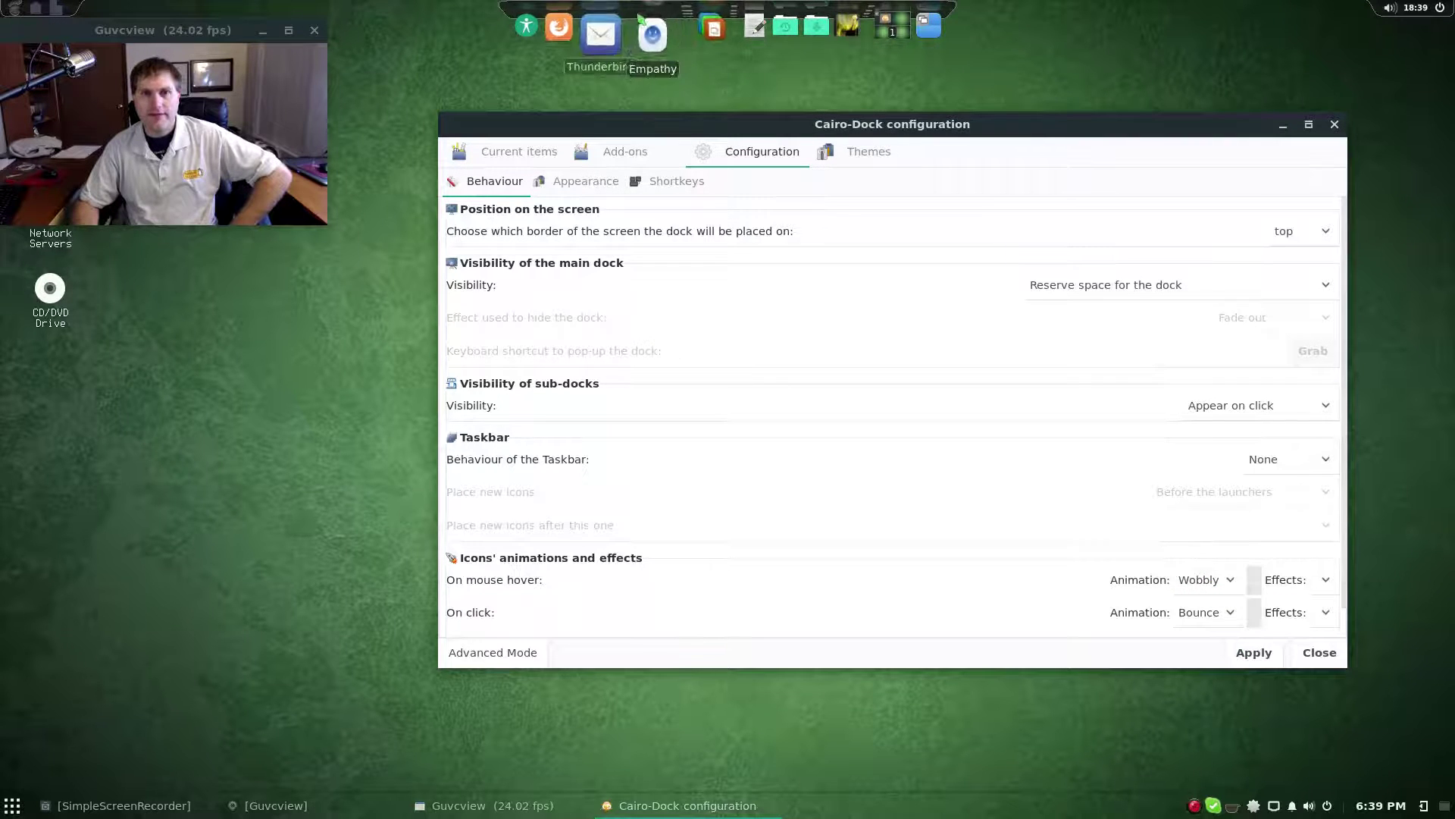
Step: Set the icons' On mouse hover animation to Pulse and apply it, keeping Bounce for On click
{"action": "left_click", "coordinate": [1240, 582]}
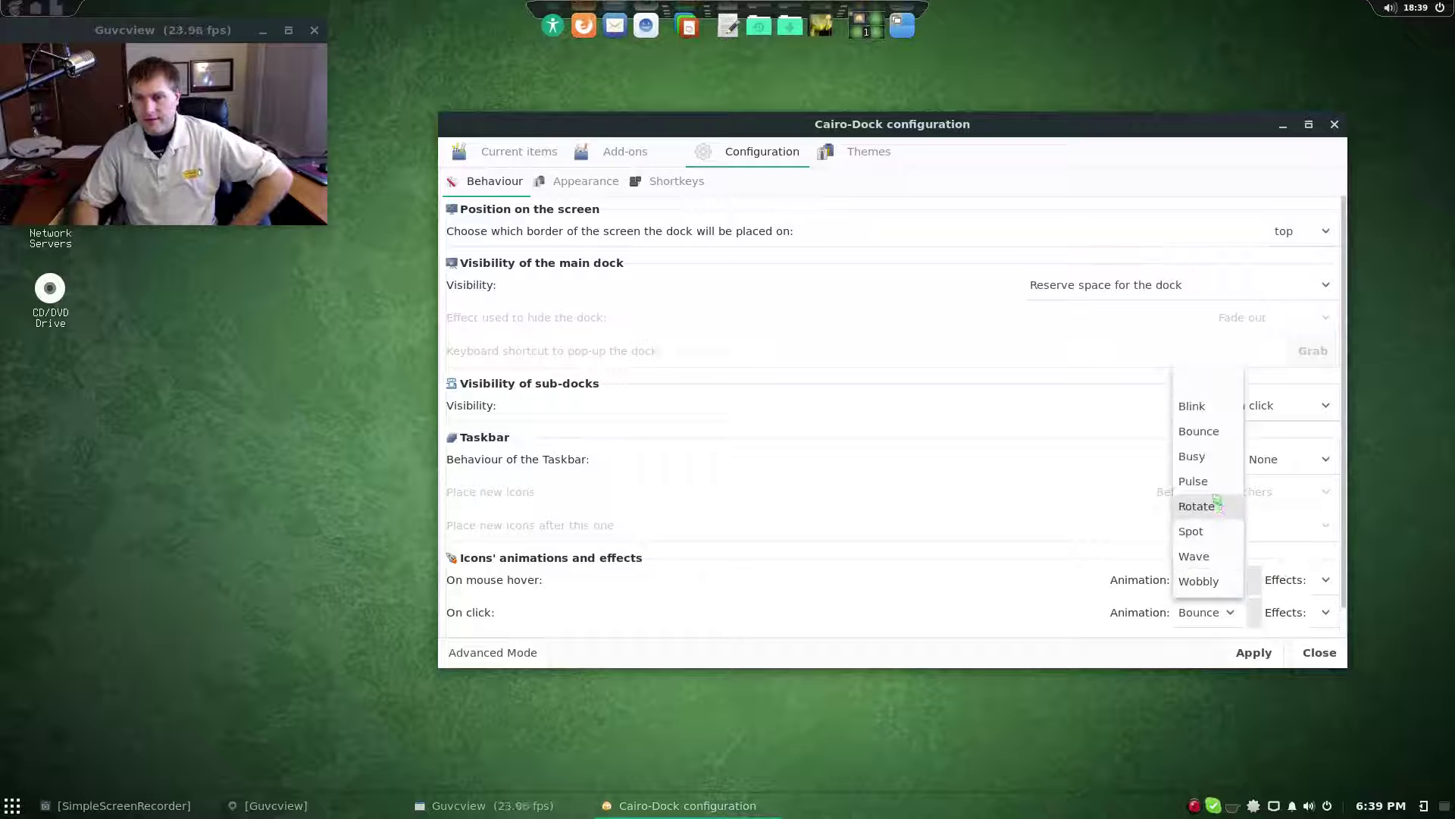
{"action": "left_click", "coordinate": [1209, 481]}
{"action": "left_click", "coordinate": [1258, 655]}
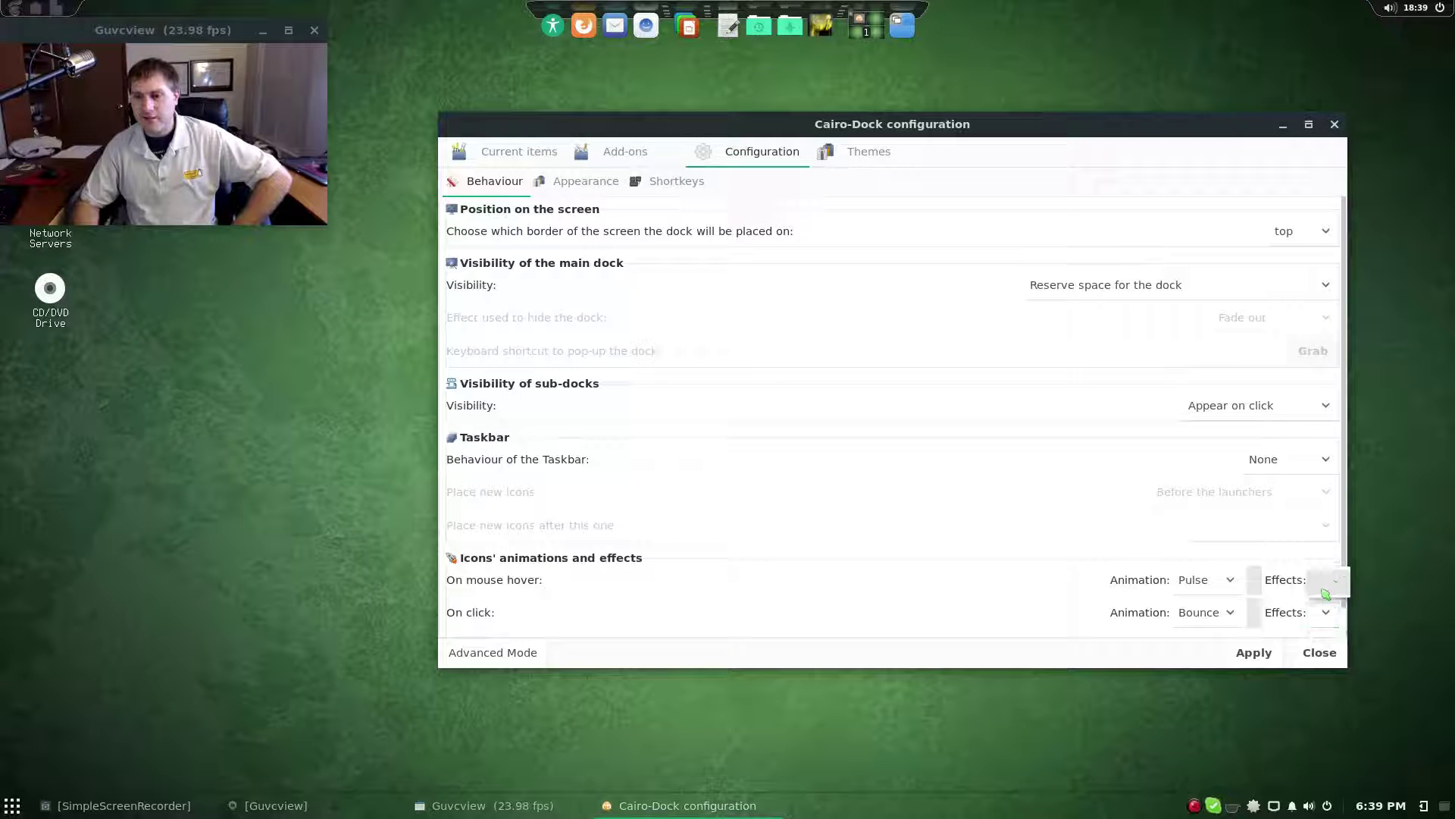
{"action": "left_click", "coordinate": [1231, 614]}
{"action": "left_click", "coordinate": [1234, 613]}
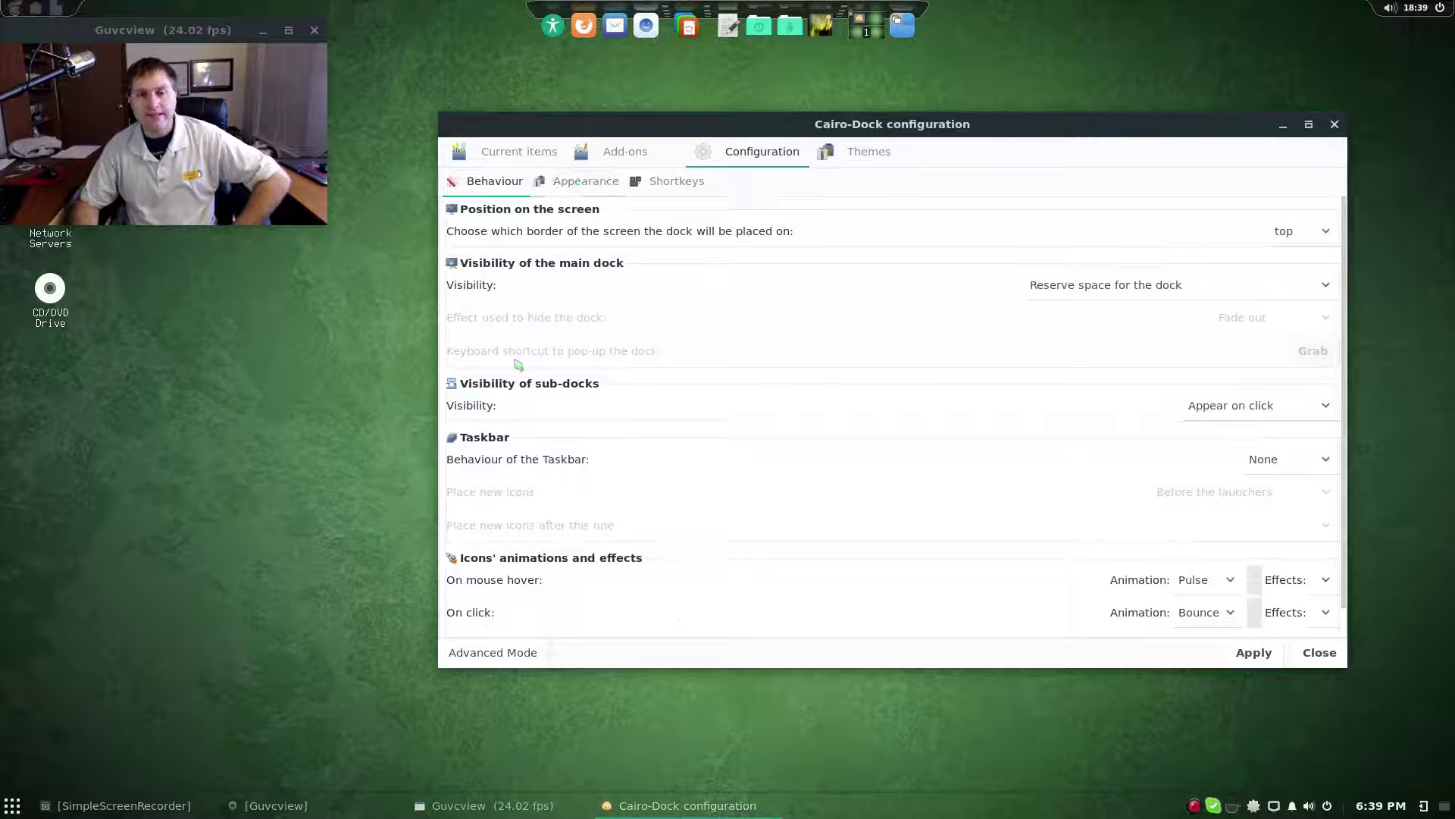
Step: In the appearance settings, apply the System style to the dock, and return it to Custom and apply
{"action": "left_click", "coordinate": [592, 185]}
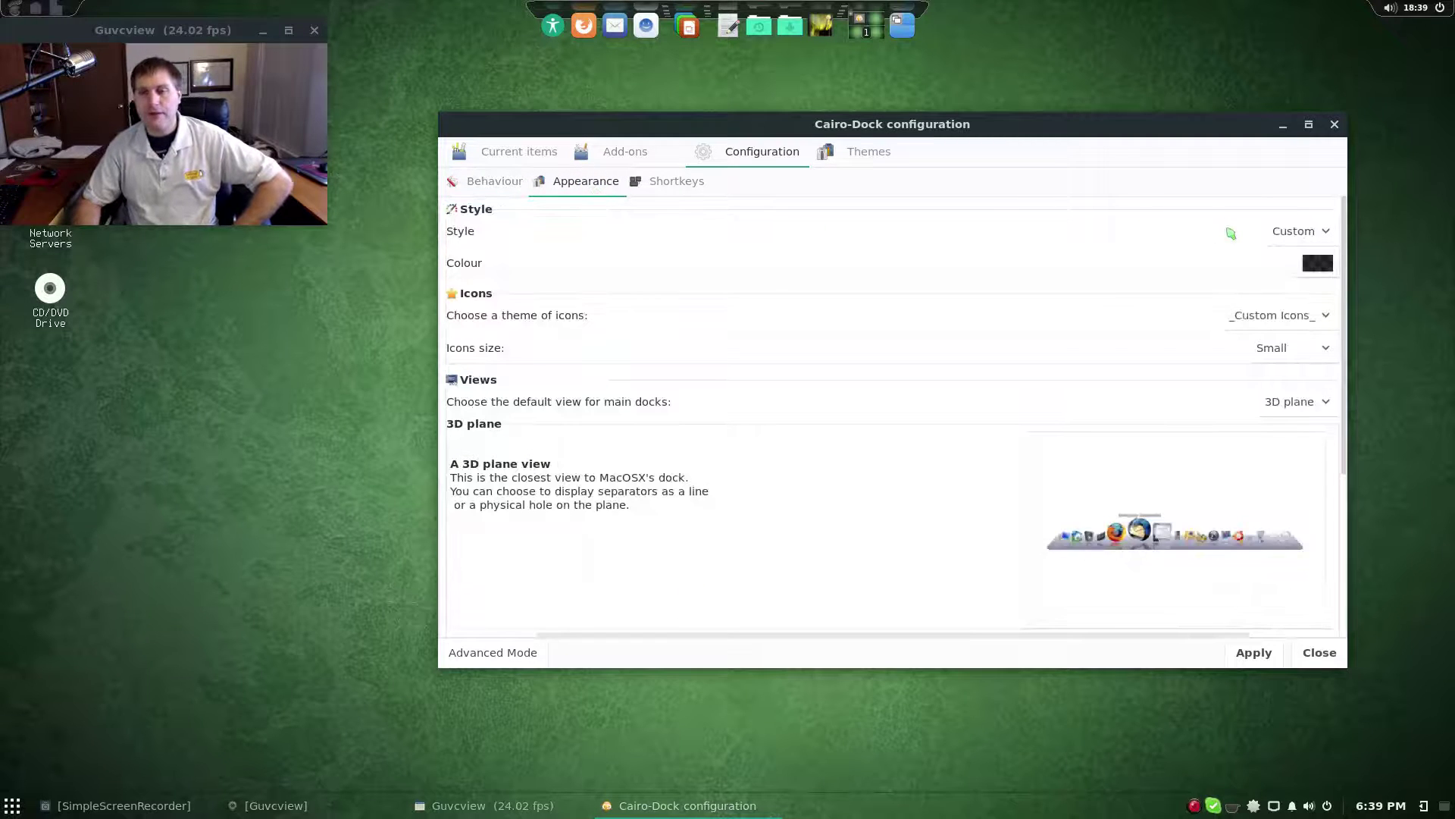
{"action": "left_click", "coordinate": [1292, 230]}
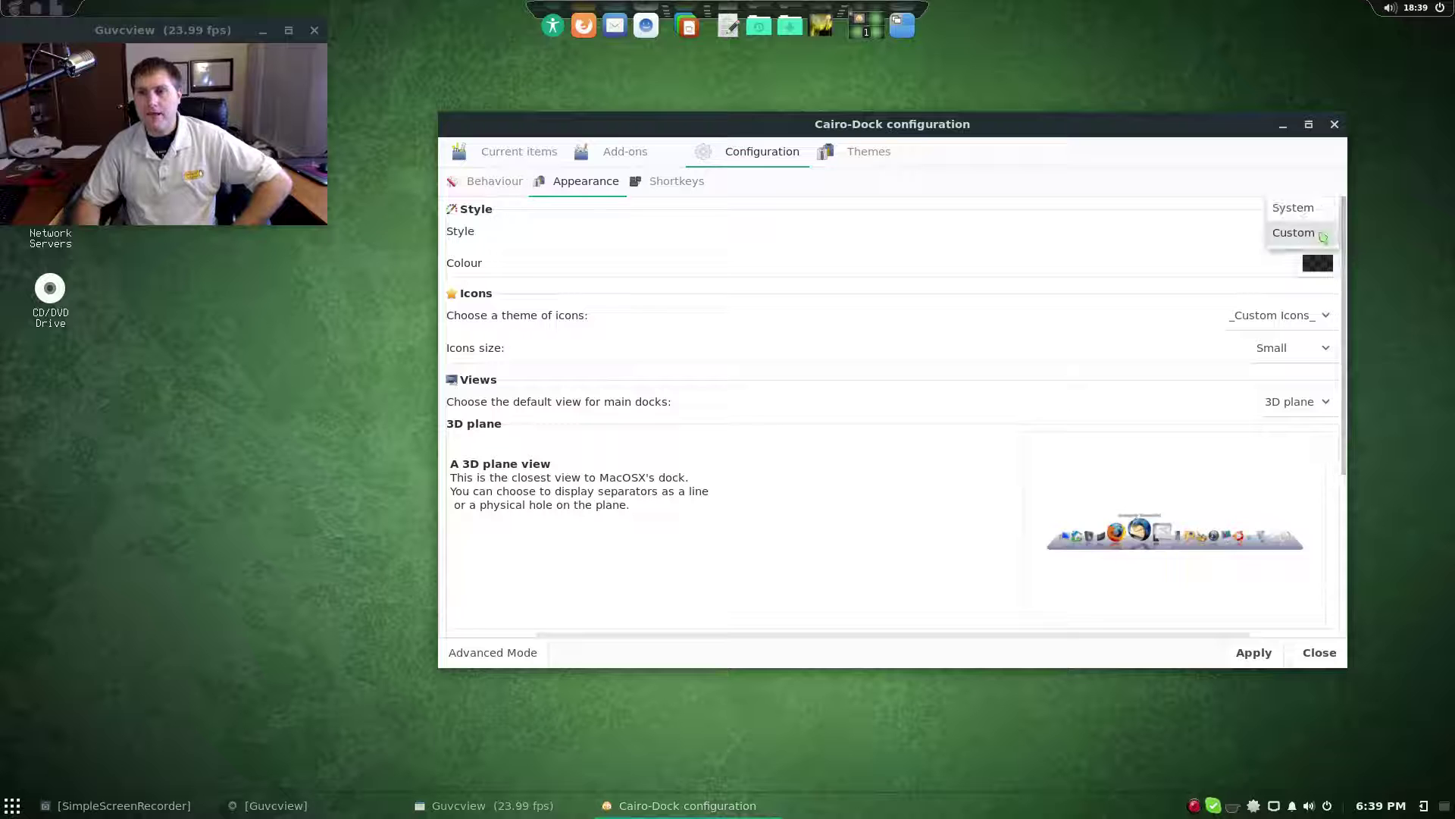
{"action": "left_click", "coordinate": [1315, 202]}
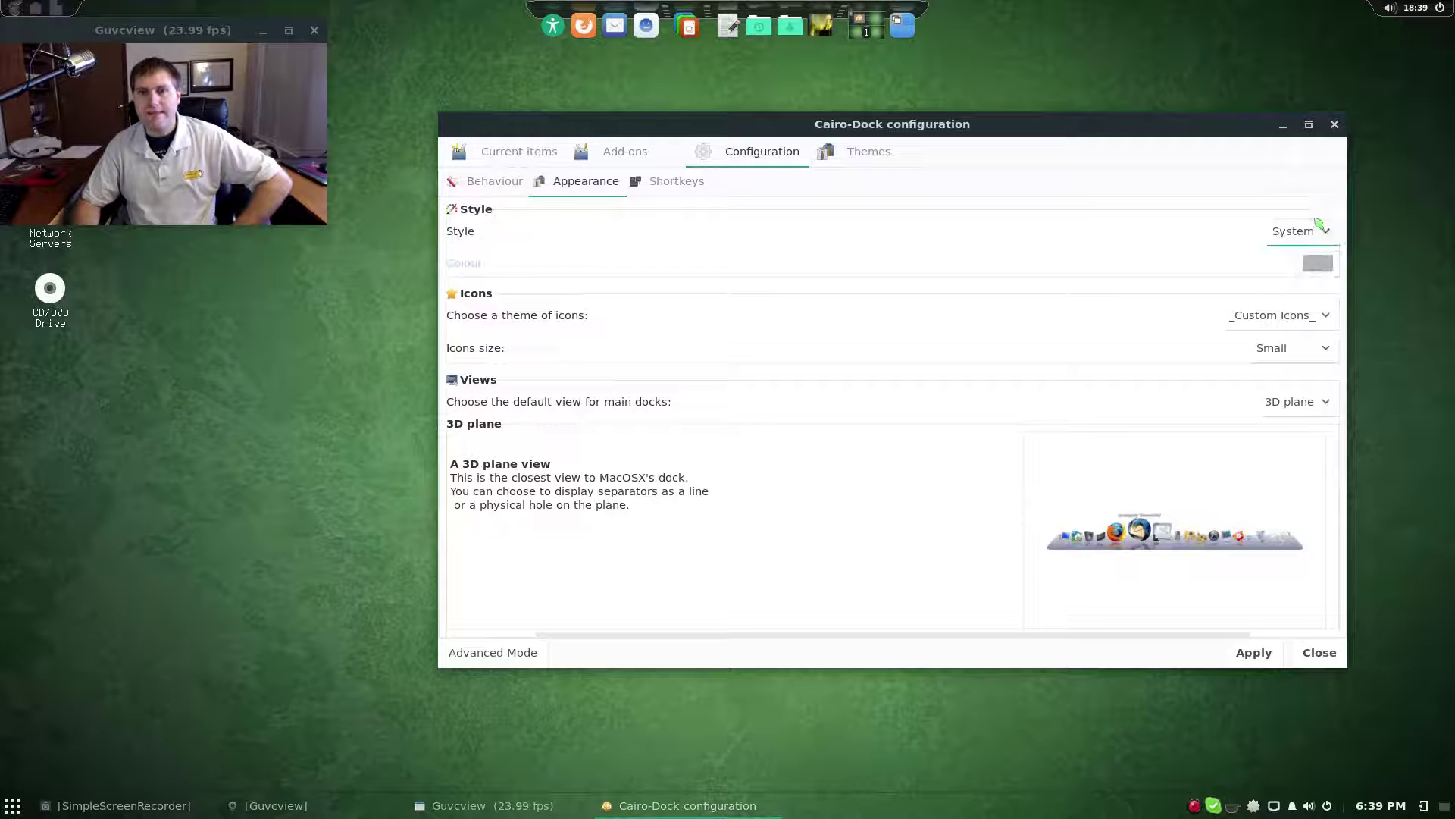
{"action": "left_click", "coordinate": [1254, 652]}
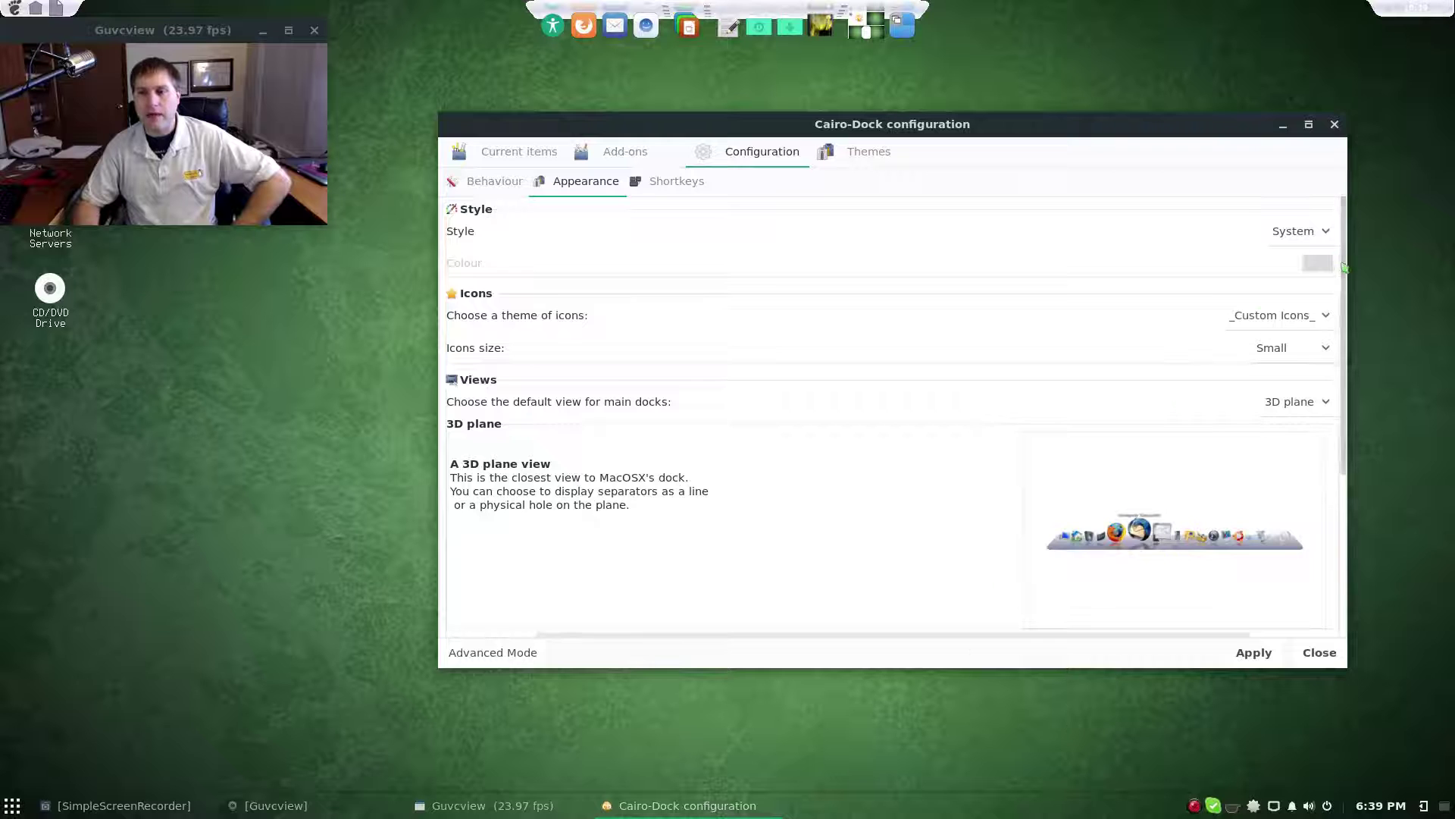
{"action": "left_click", "coordinate": [1317, 232]}
{"action": "left_click", "coordinate": [1304, 256]}
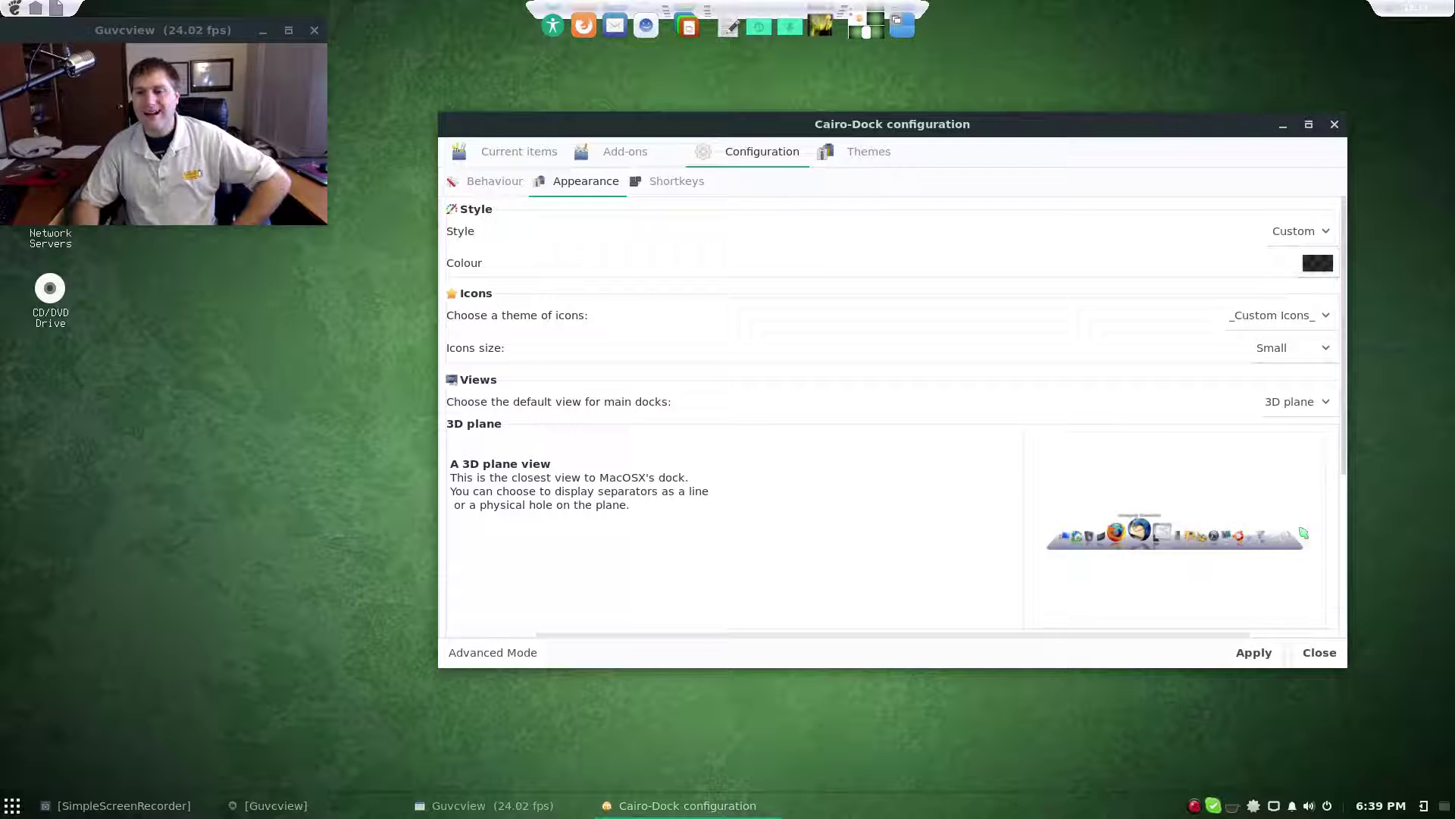
{"action": "left_click", "coordinate": [1253, 653]}
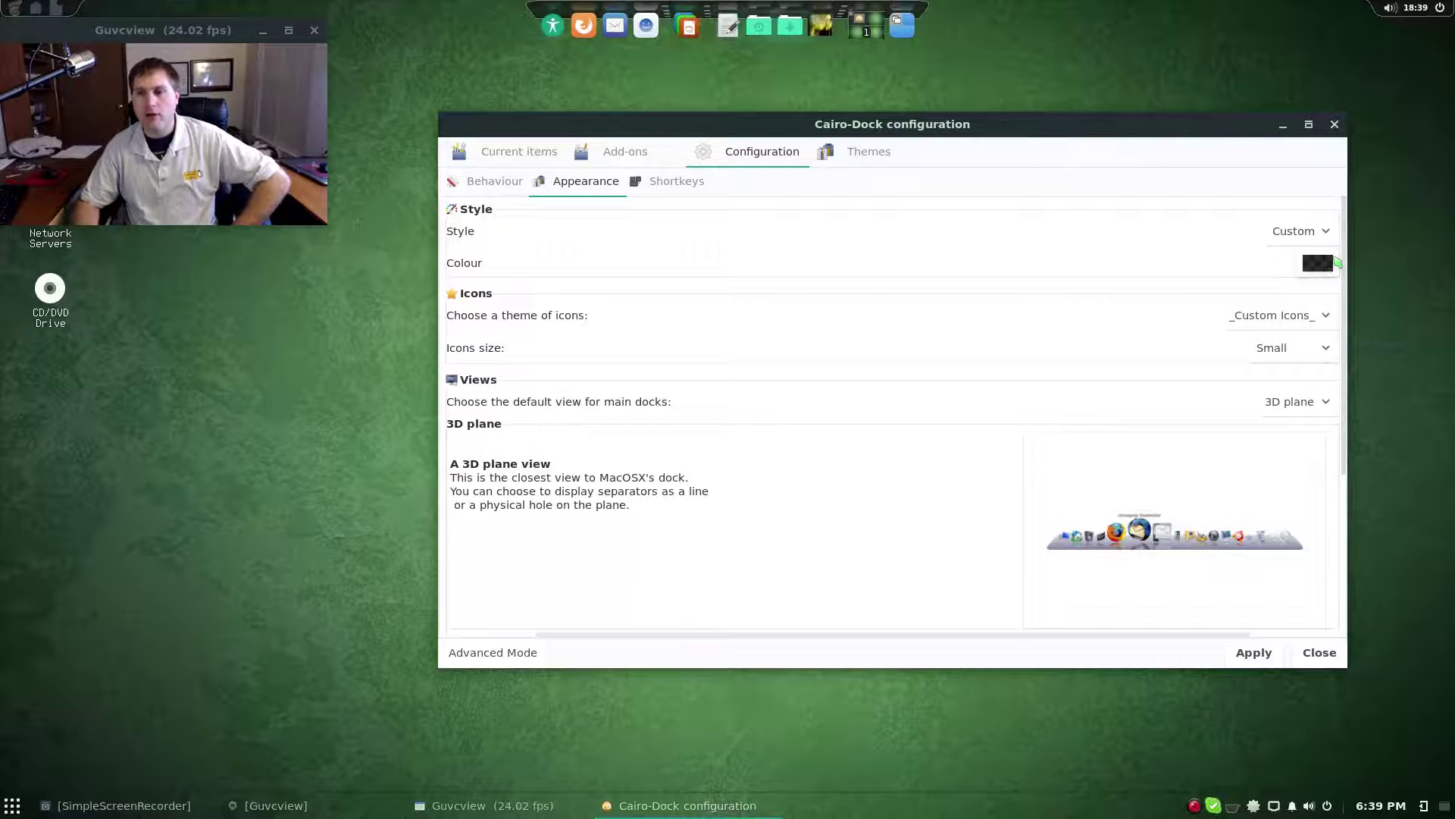
Step: Set the colour of the dock's custom style to bright red and apply it
{"action": "left_click", "coordinate": [1319, 263]}
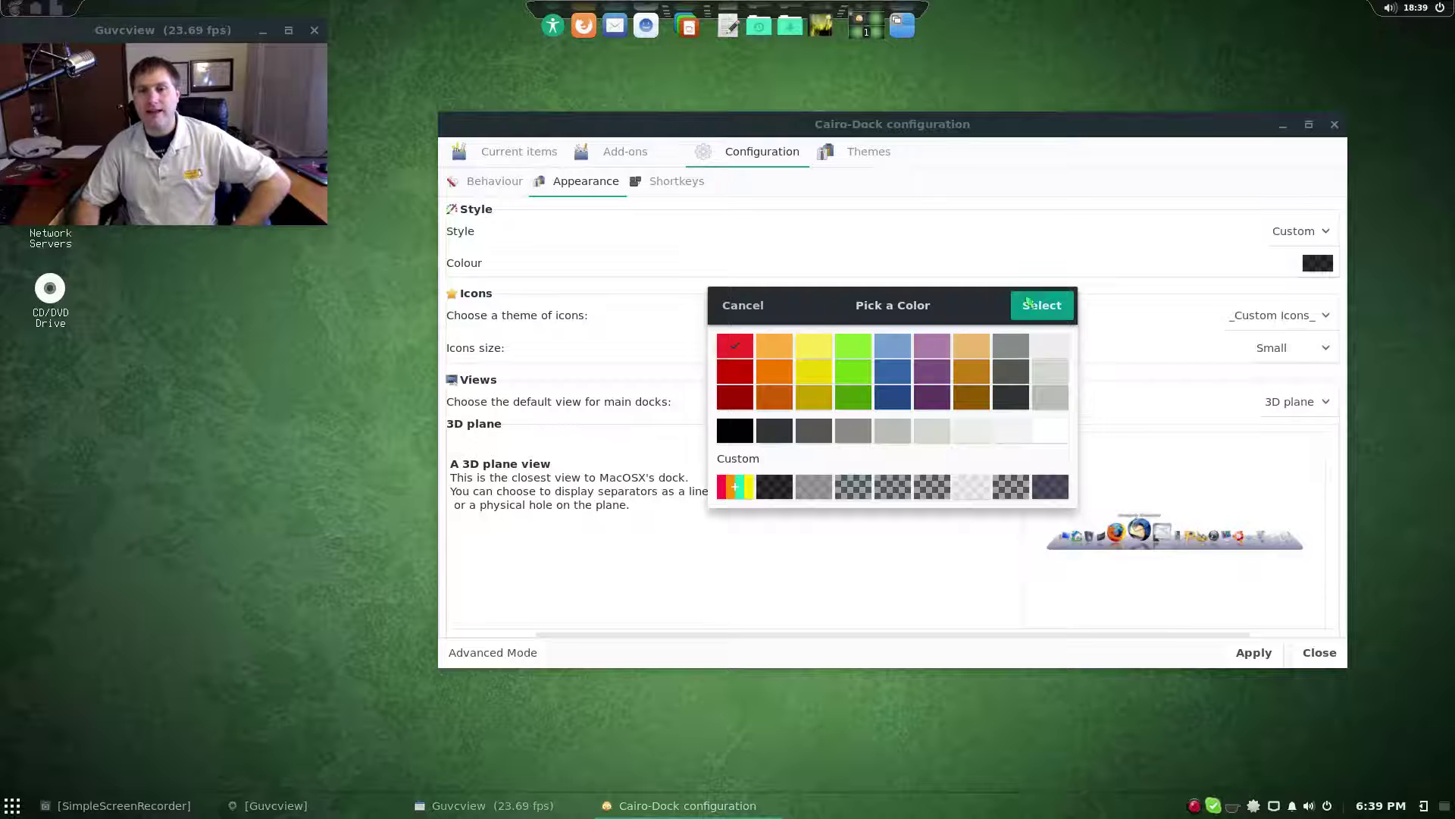
{"action": "left_click", "coordinate": [1058, 319]}
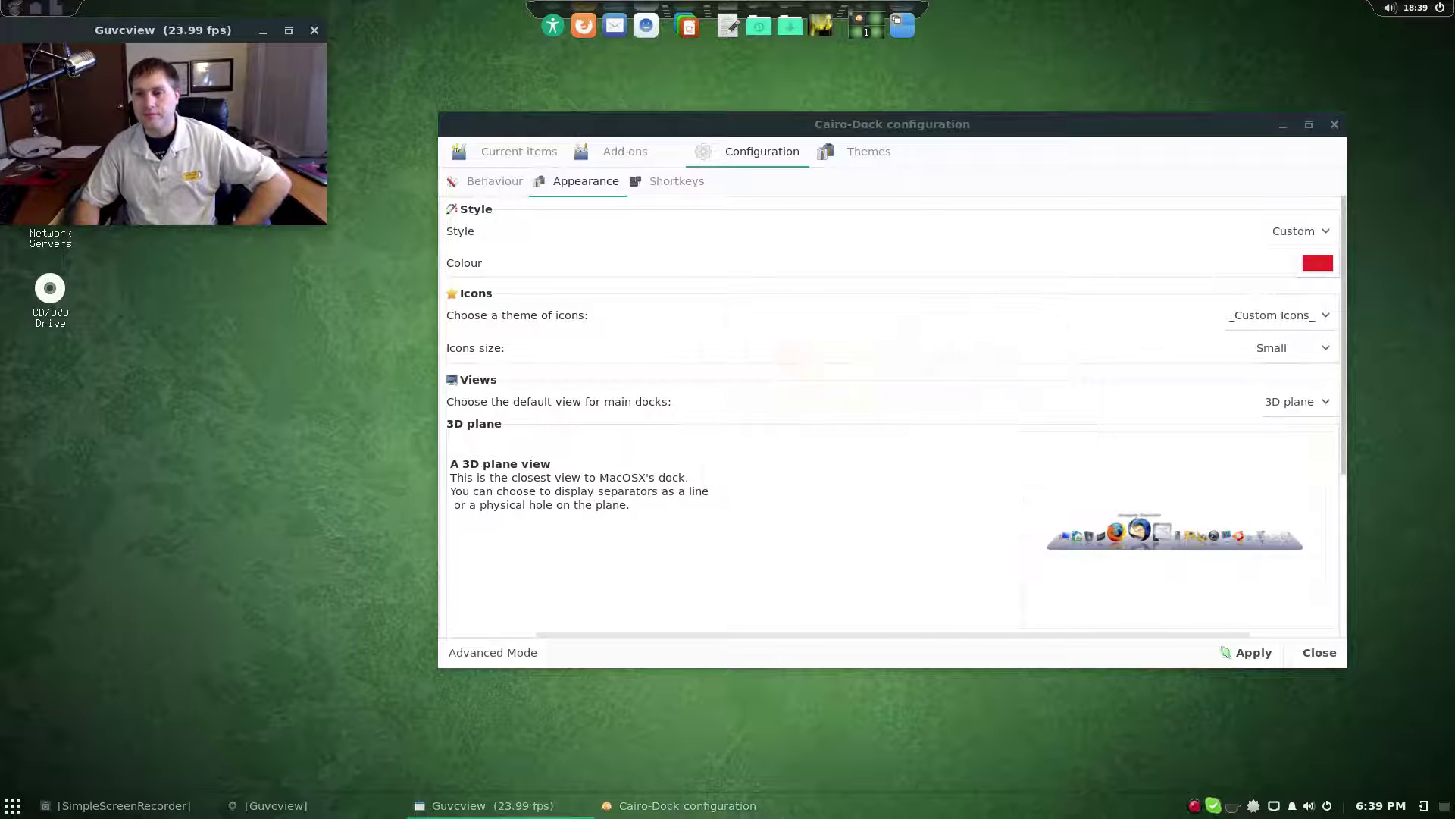
{"action": "left_click", "coordinate": [1254, 652]}
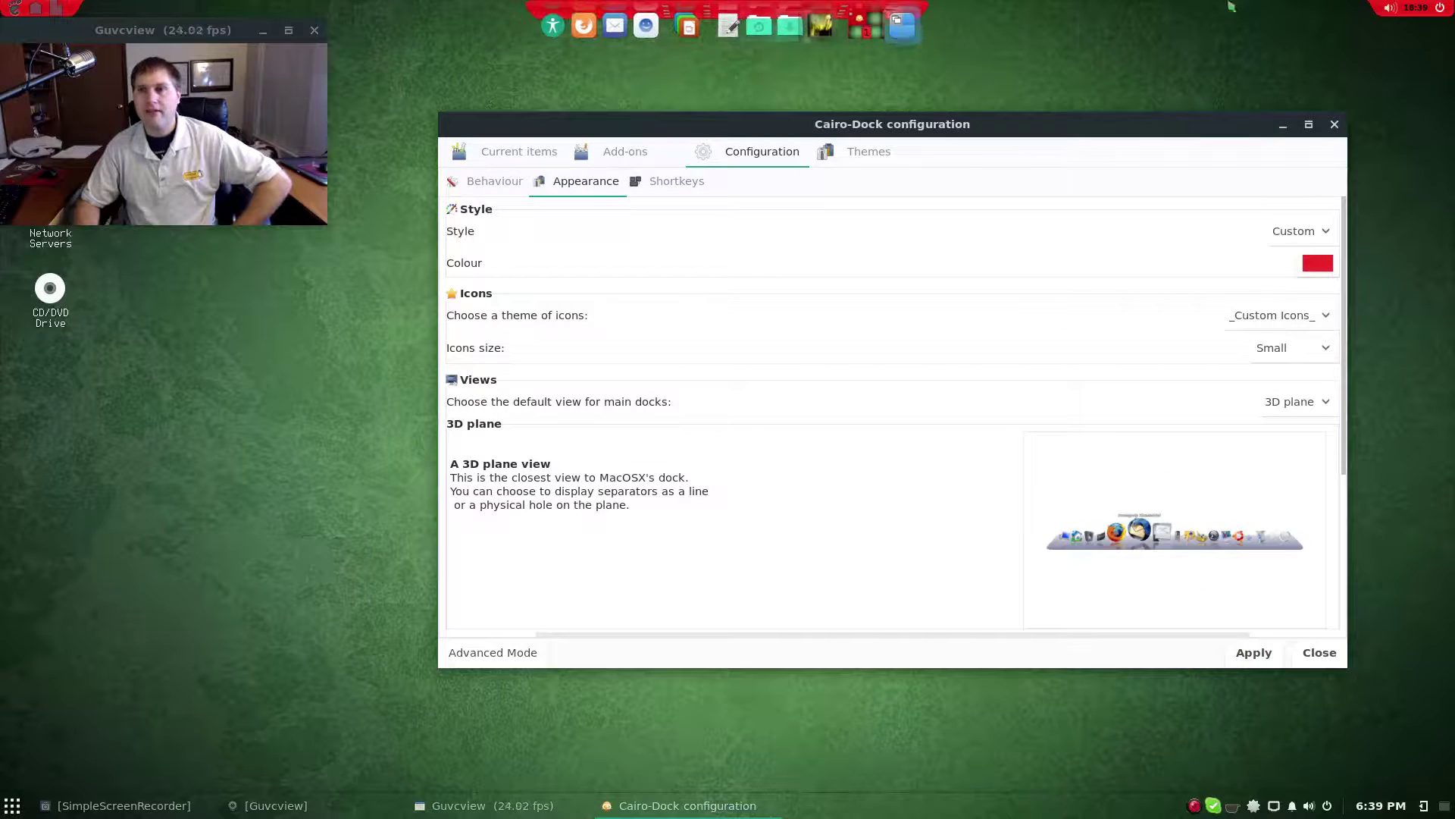
Step: Set the dock's style colour to a custom #BF4040 with full transparency and apply it
{"action": "left_click", "coordinate": [1306, 268]}
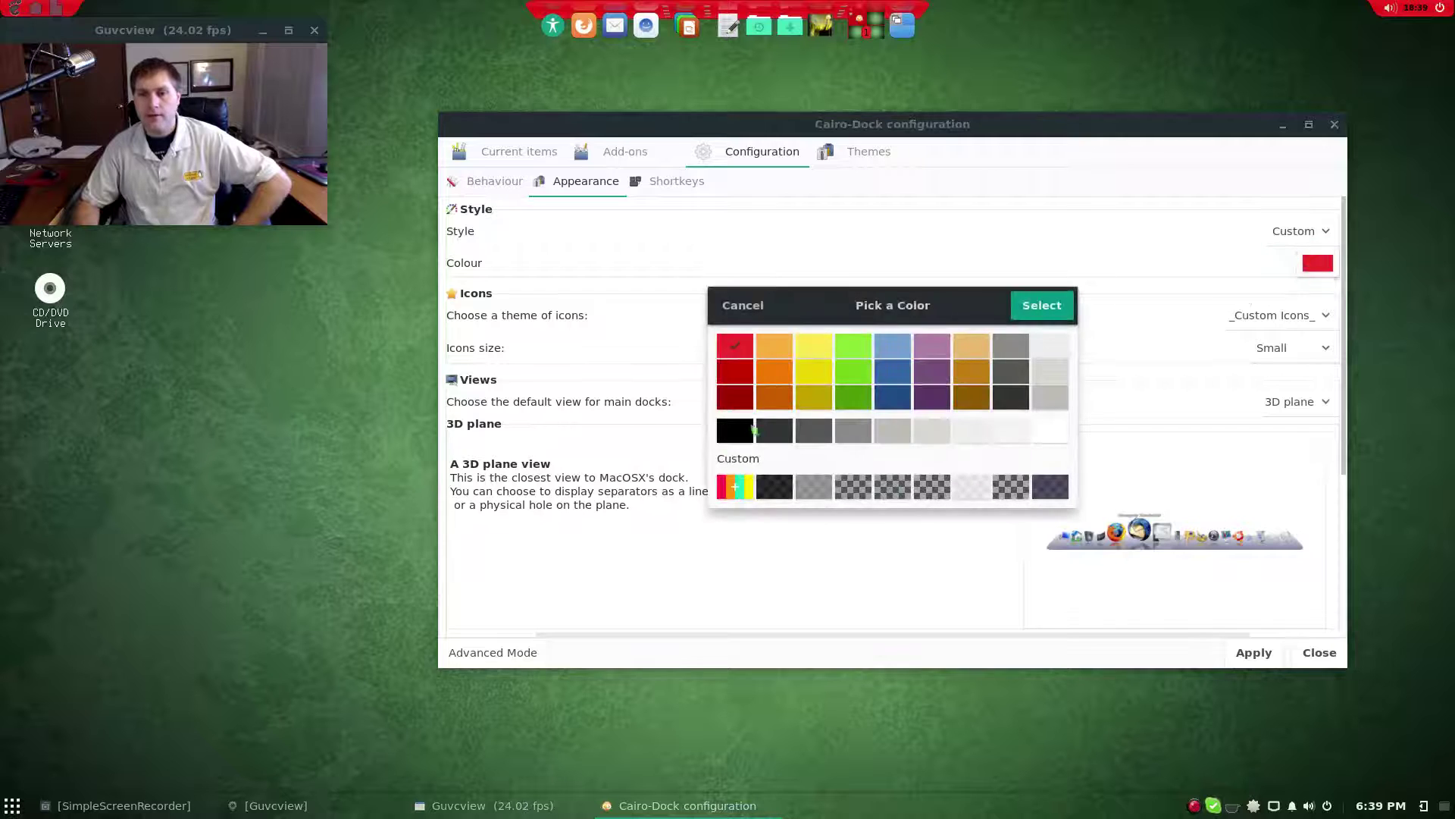
{"action": "left_click", "coordinate": [747, 491]}
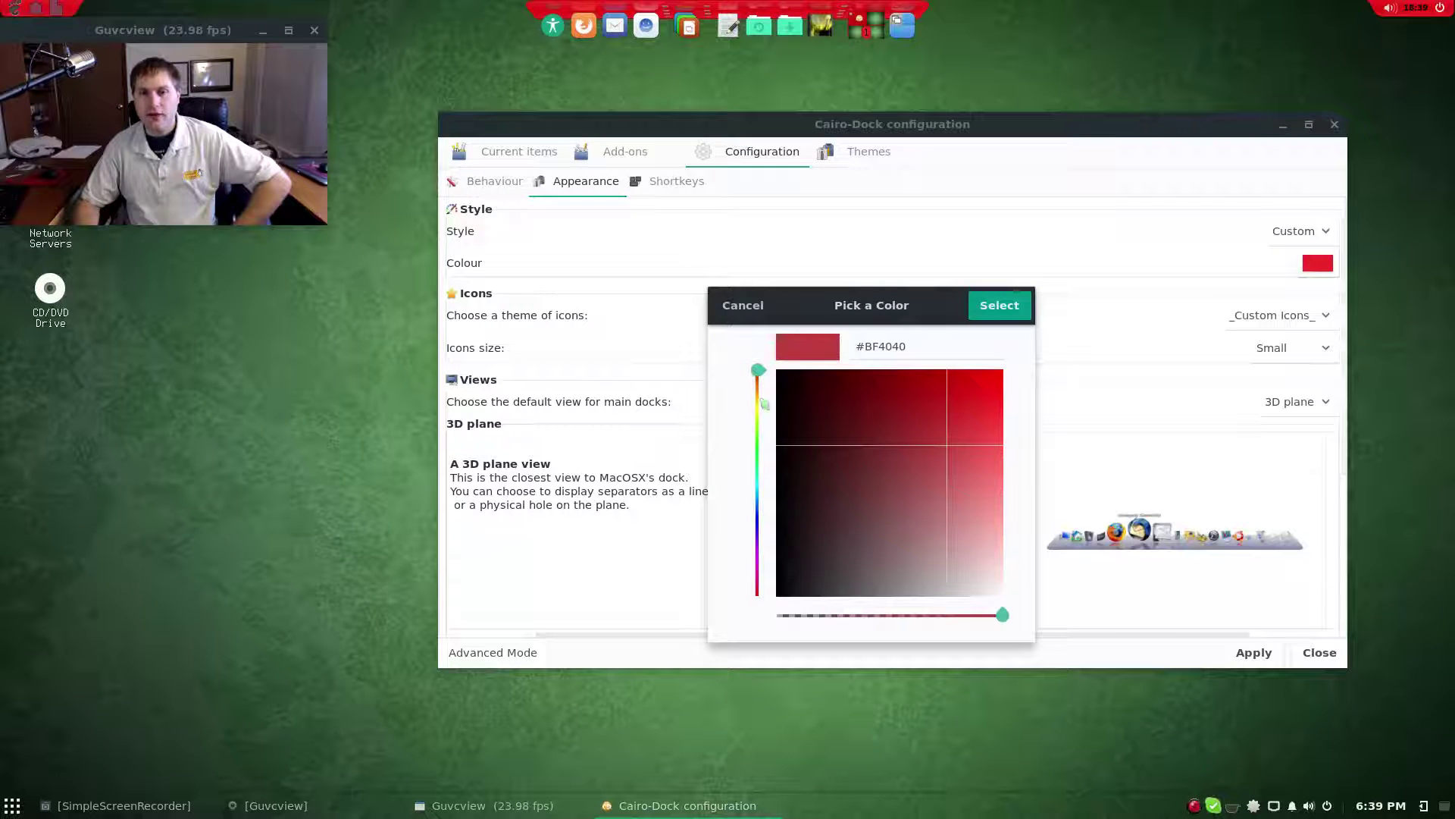
{"action": "left_click_drag", "start_coordinate": [1002, 614], "coordinate": [767, 603]}
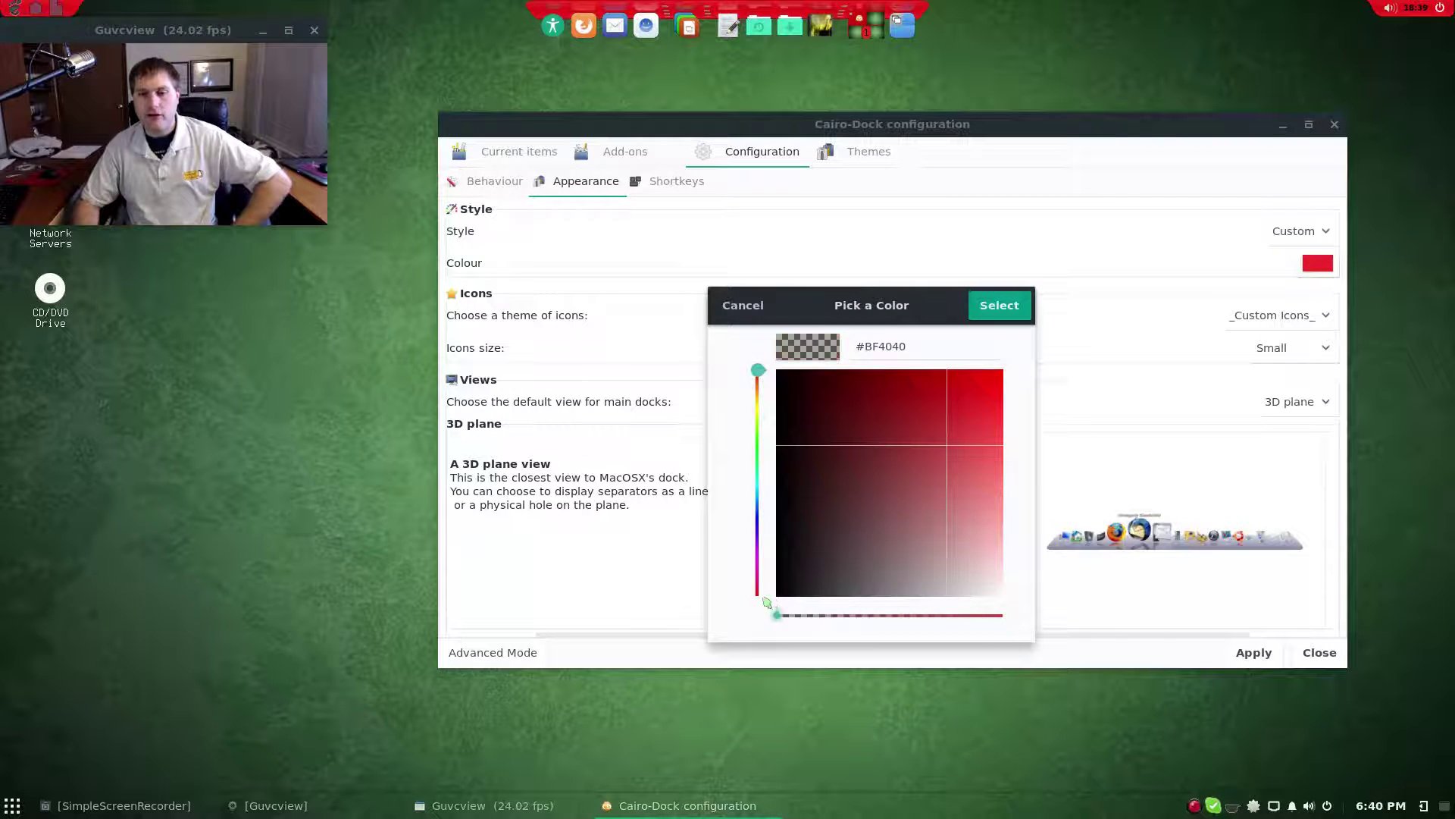
{"action": "left_click", "coordinate": [998, 315]}
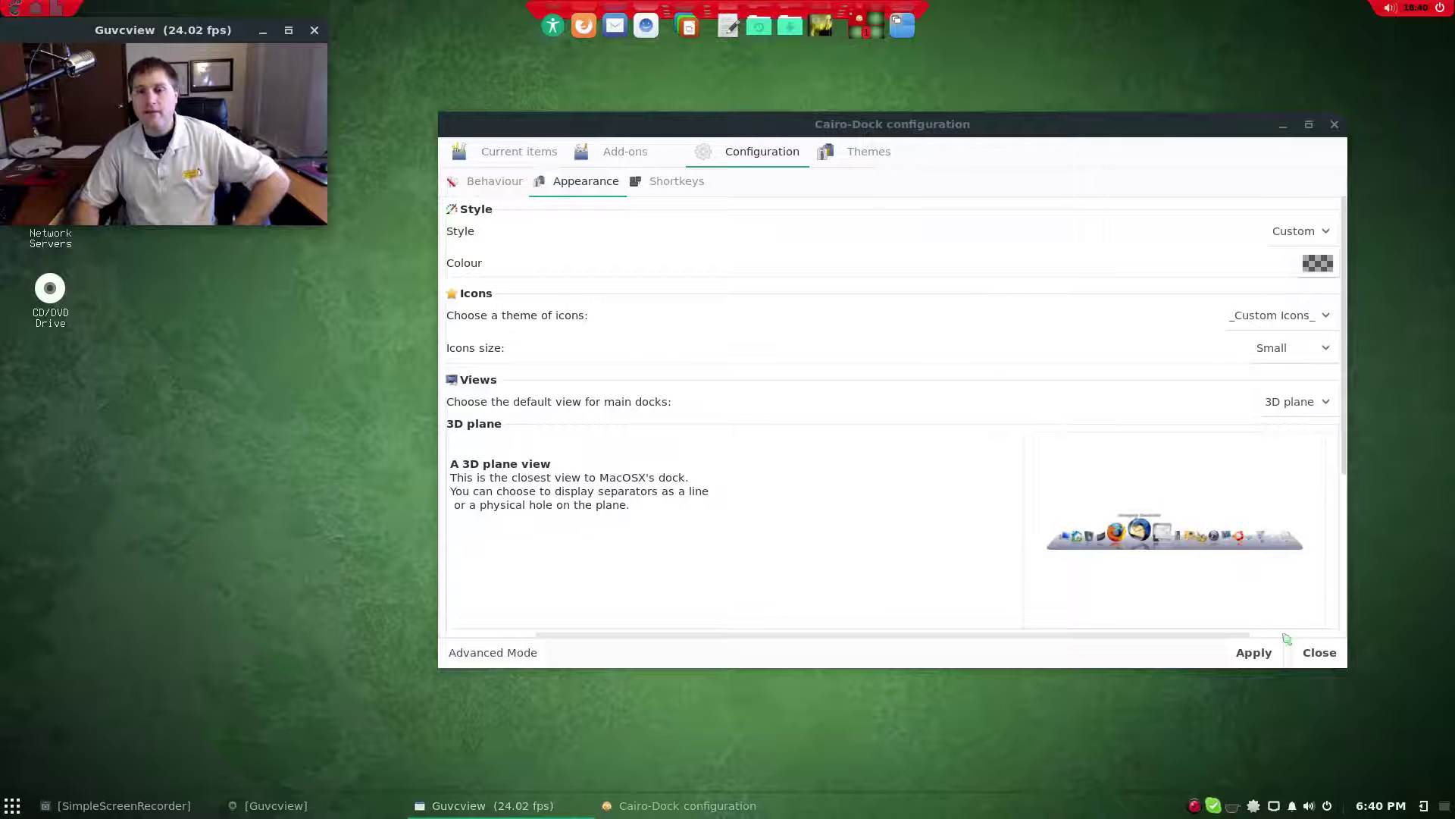
{"action": "left_click", "coordinate": [1263, 655]}
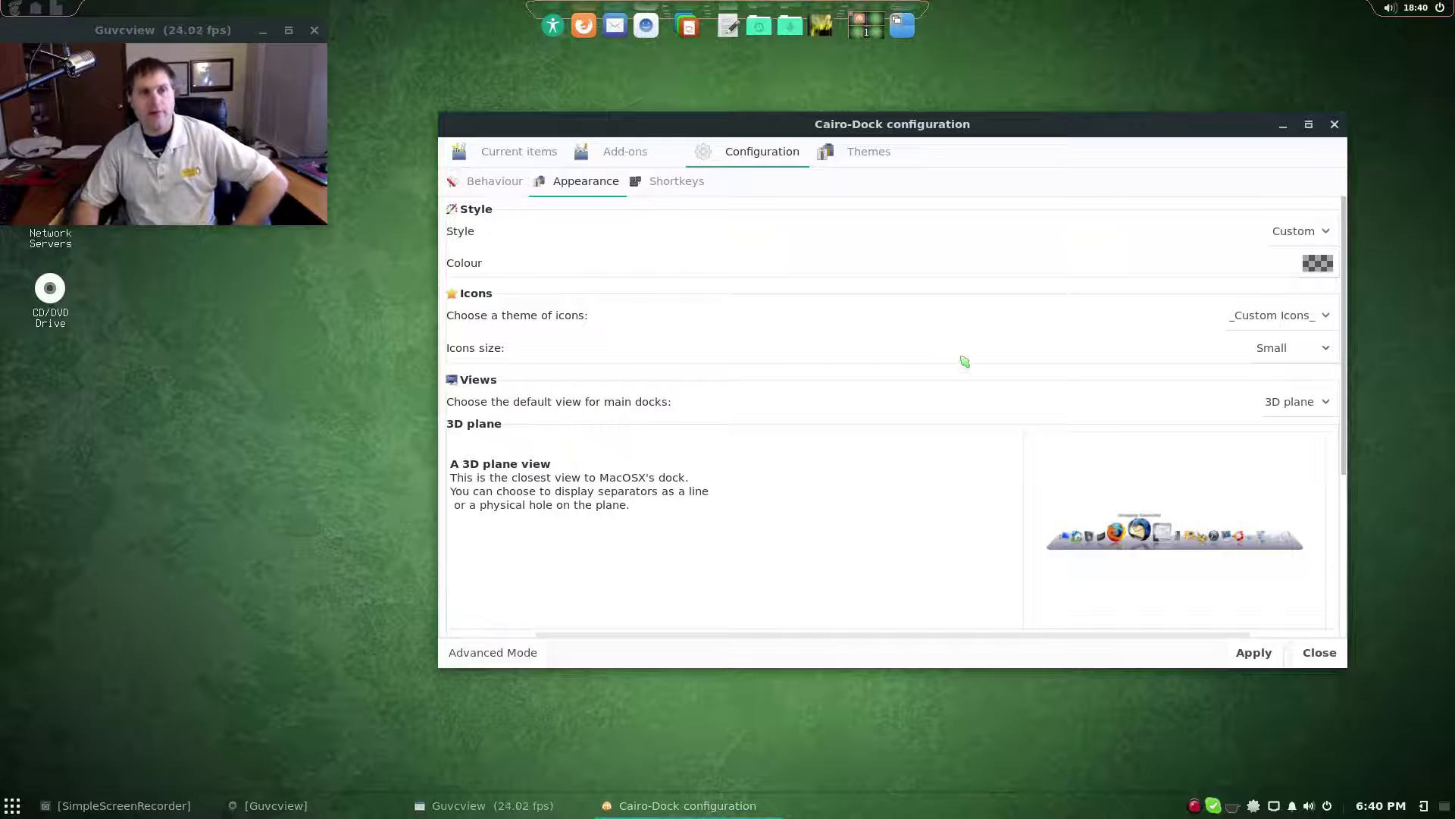
Step: Set the dock's icon theme to Iceglass 4.12 and apply it
{"action": "left_click", "coordinate": [1330, 323]}
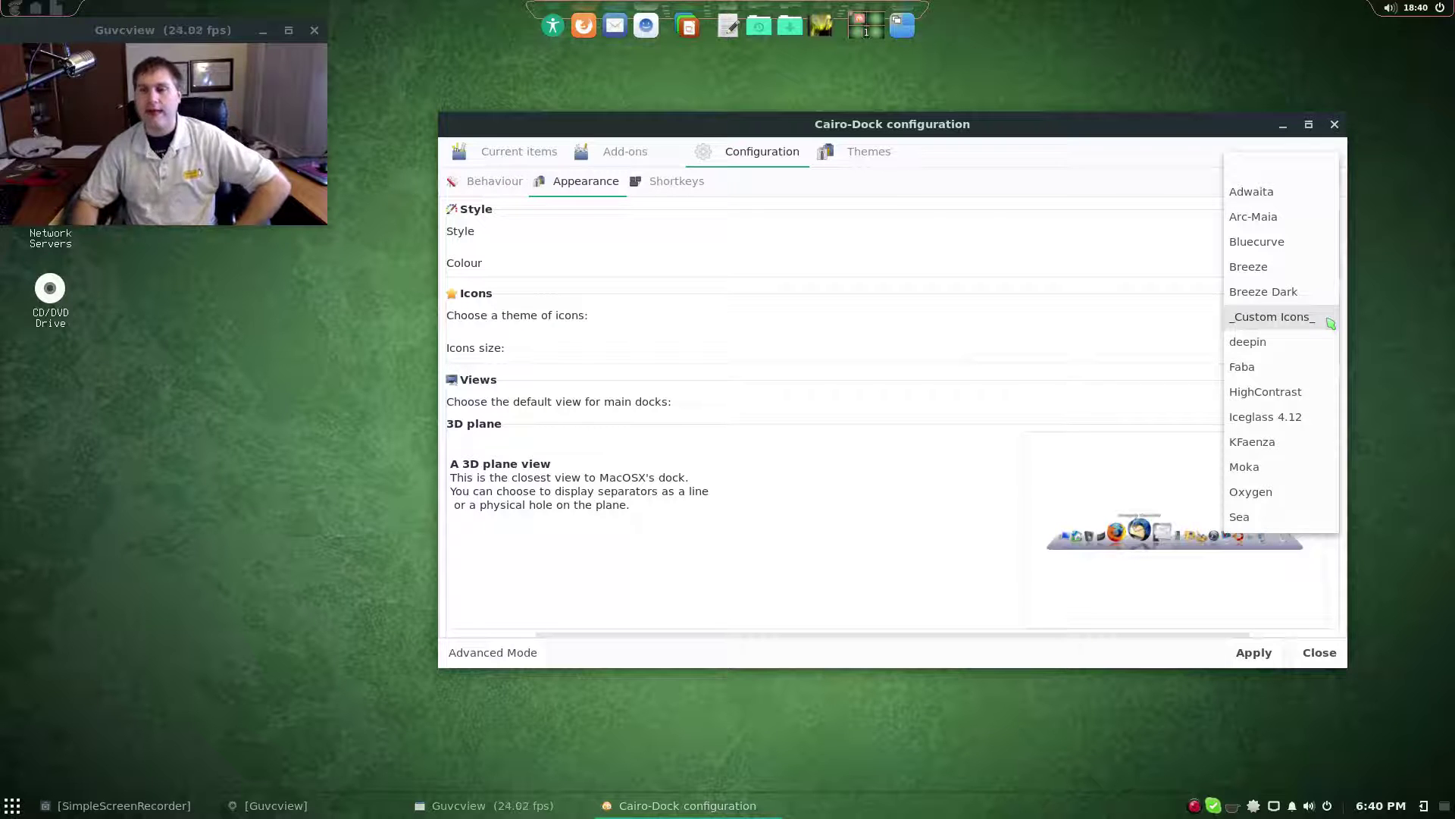
{"action": "left_click", "coordinate": [1304, 417]}
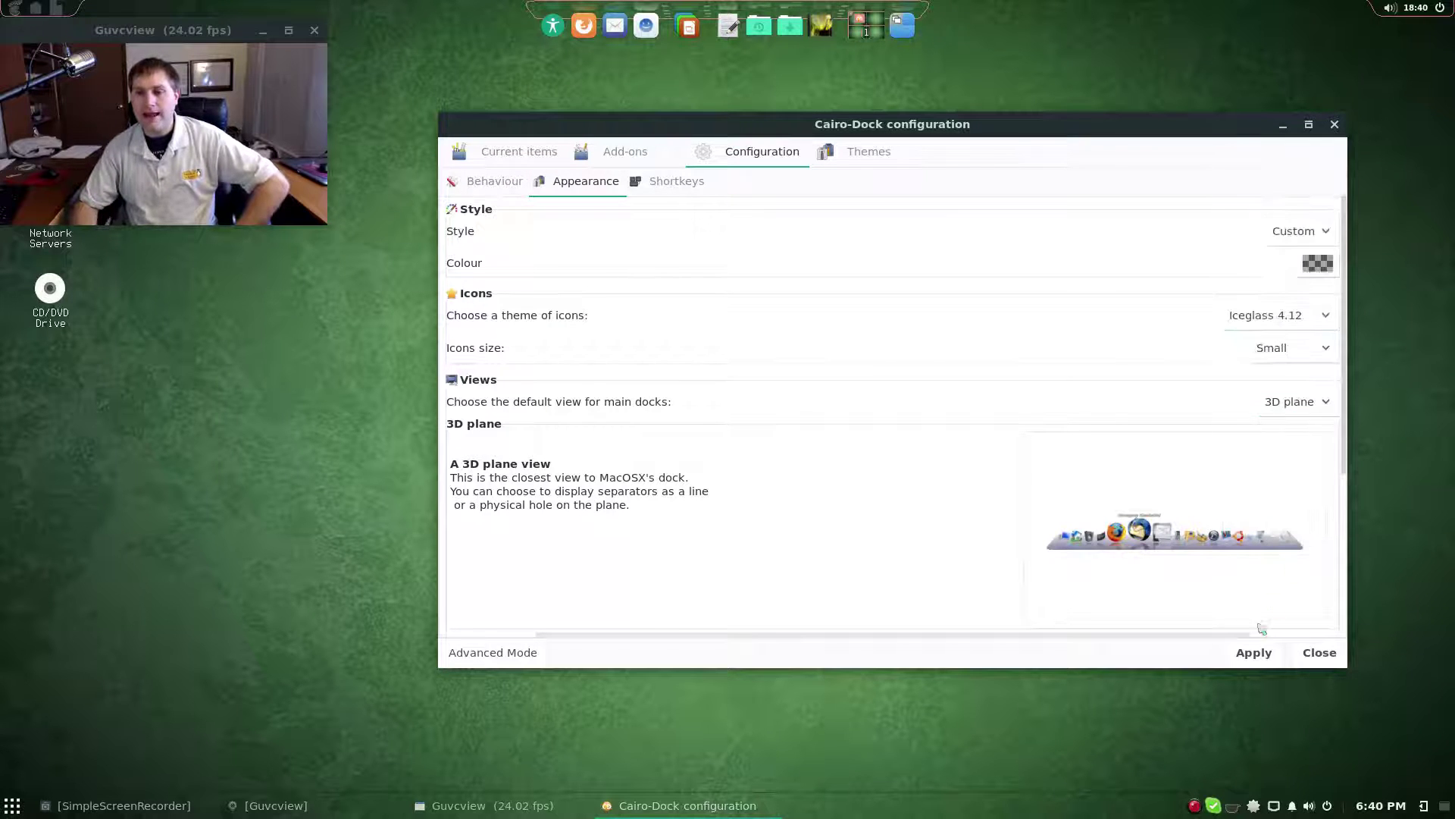
{"action": "left_click", "coordinate": [1252, 650]}
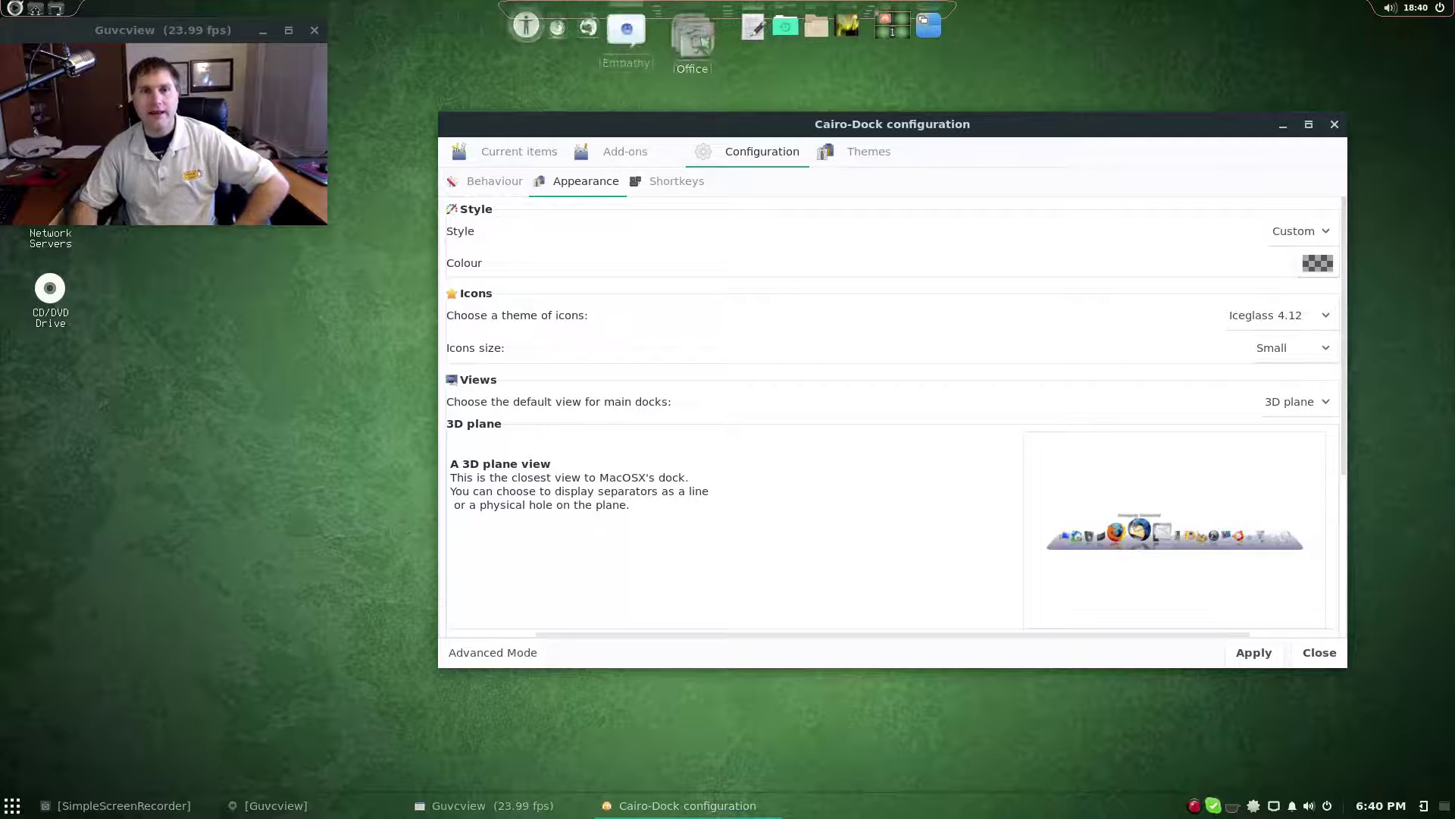
Step: Set the dock's icon theme to KFaenza, apply it, and move the configuration window slightly away from the dock
{"action": "left_click", "coordinate": [1280, 315]}
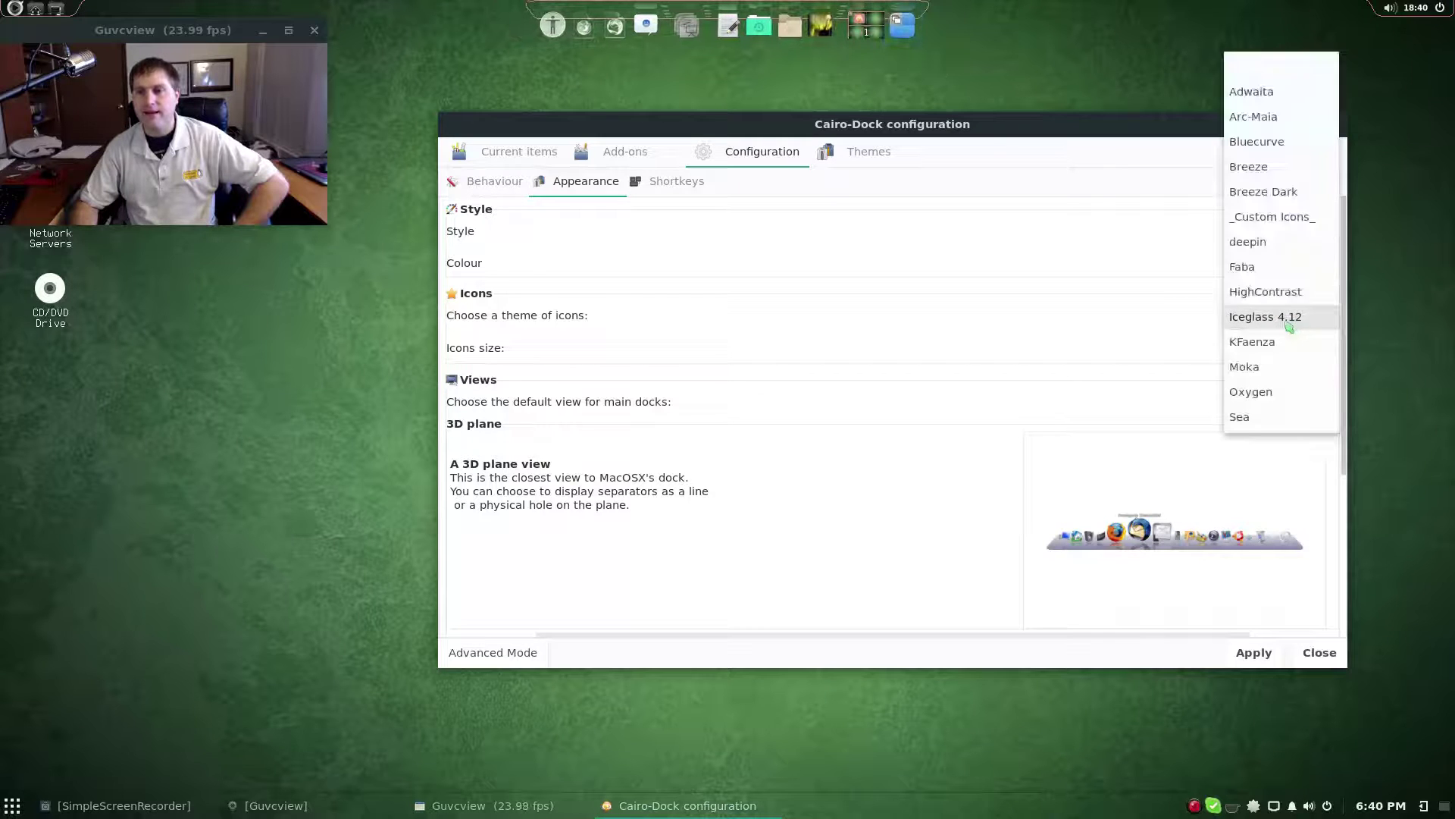
{"action": "left_click", "coordinate": [1288, 341]}
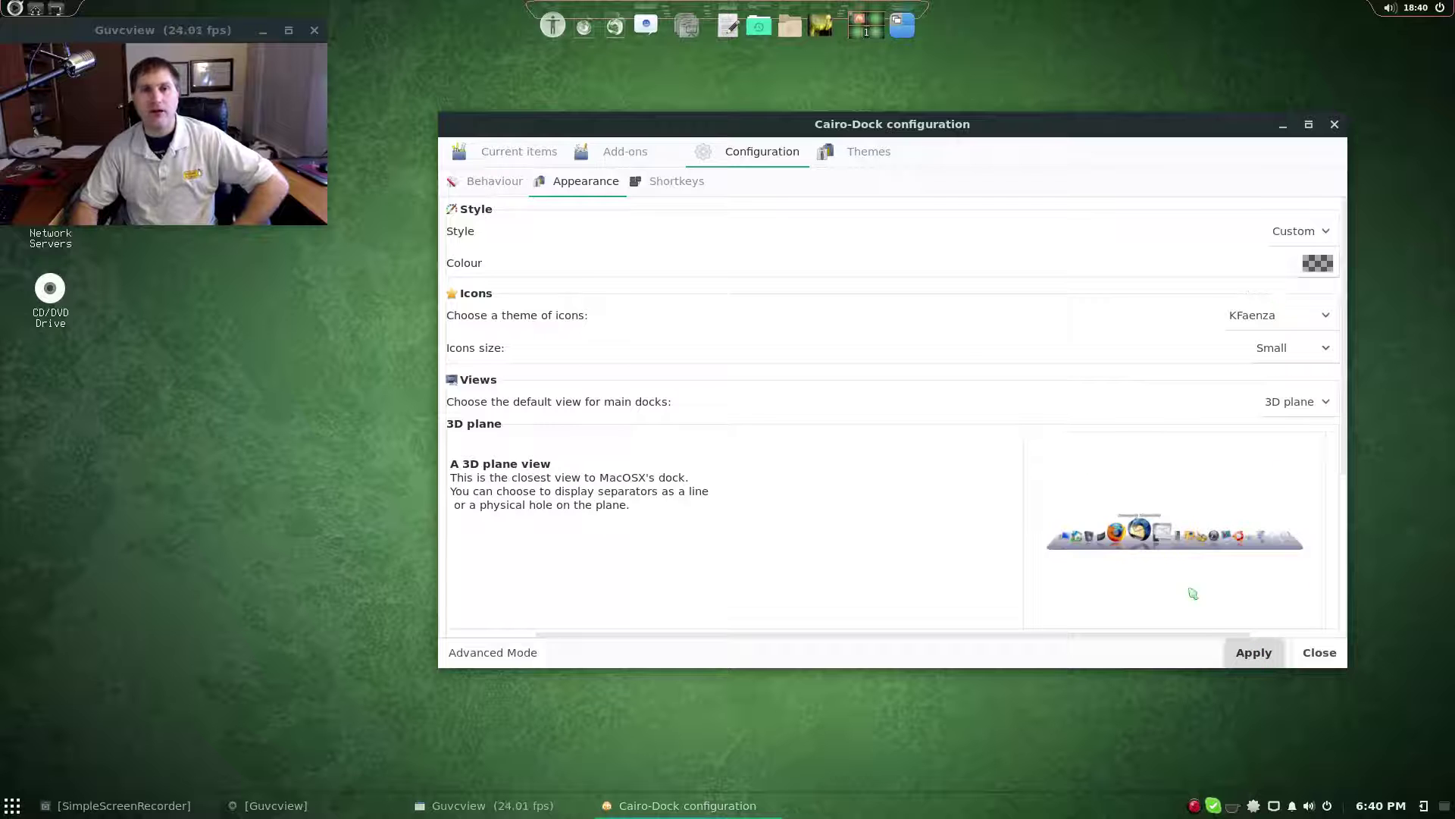
{"action": "left_click_drag", "start_coordinate": [870, 131], "coordinate": [897, 157]}
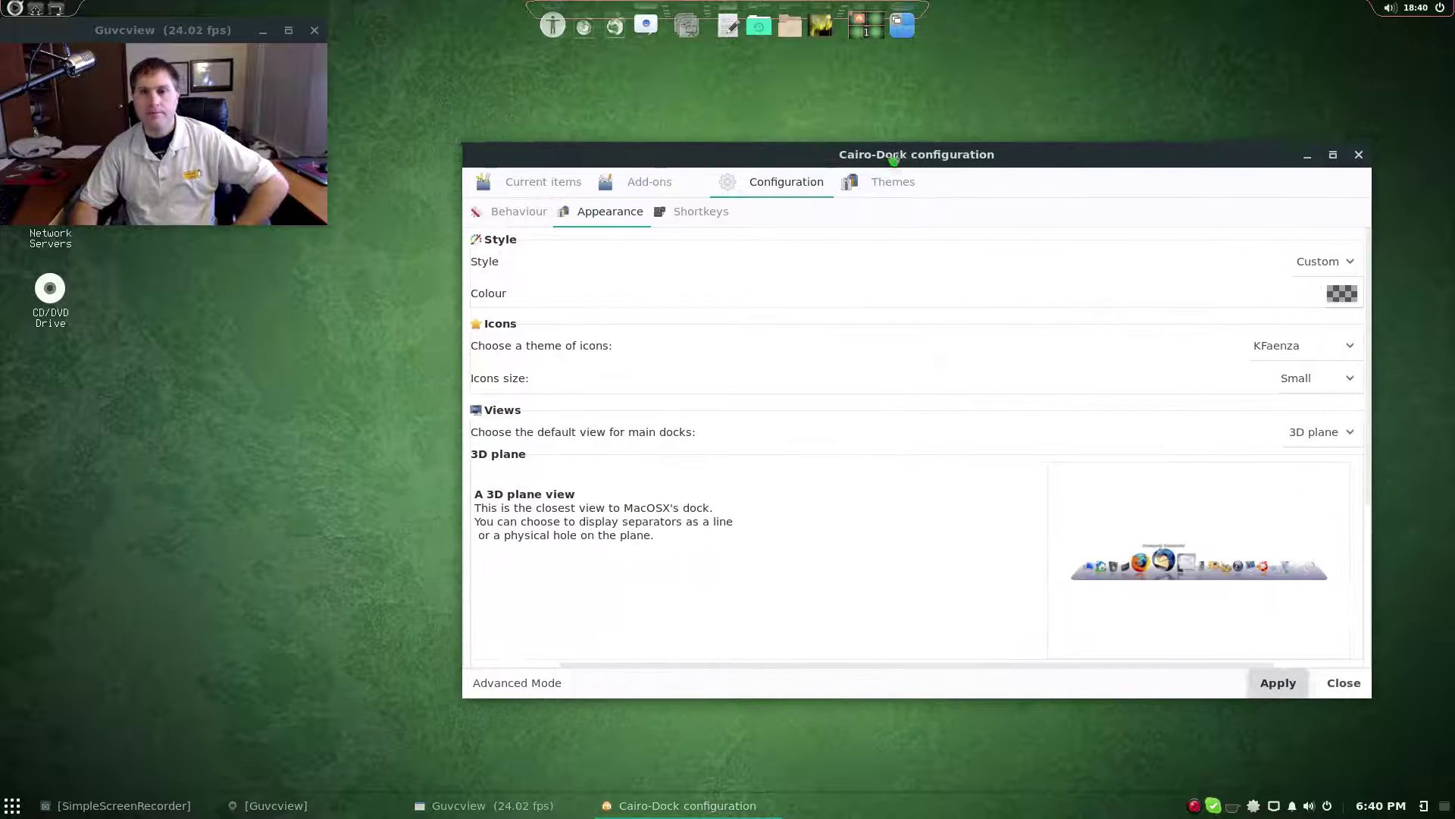
{"action": "left_click", "coordinate": [1315, 351]}
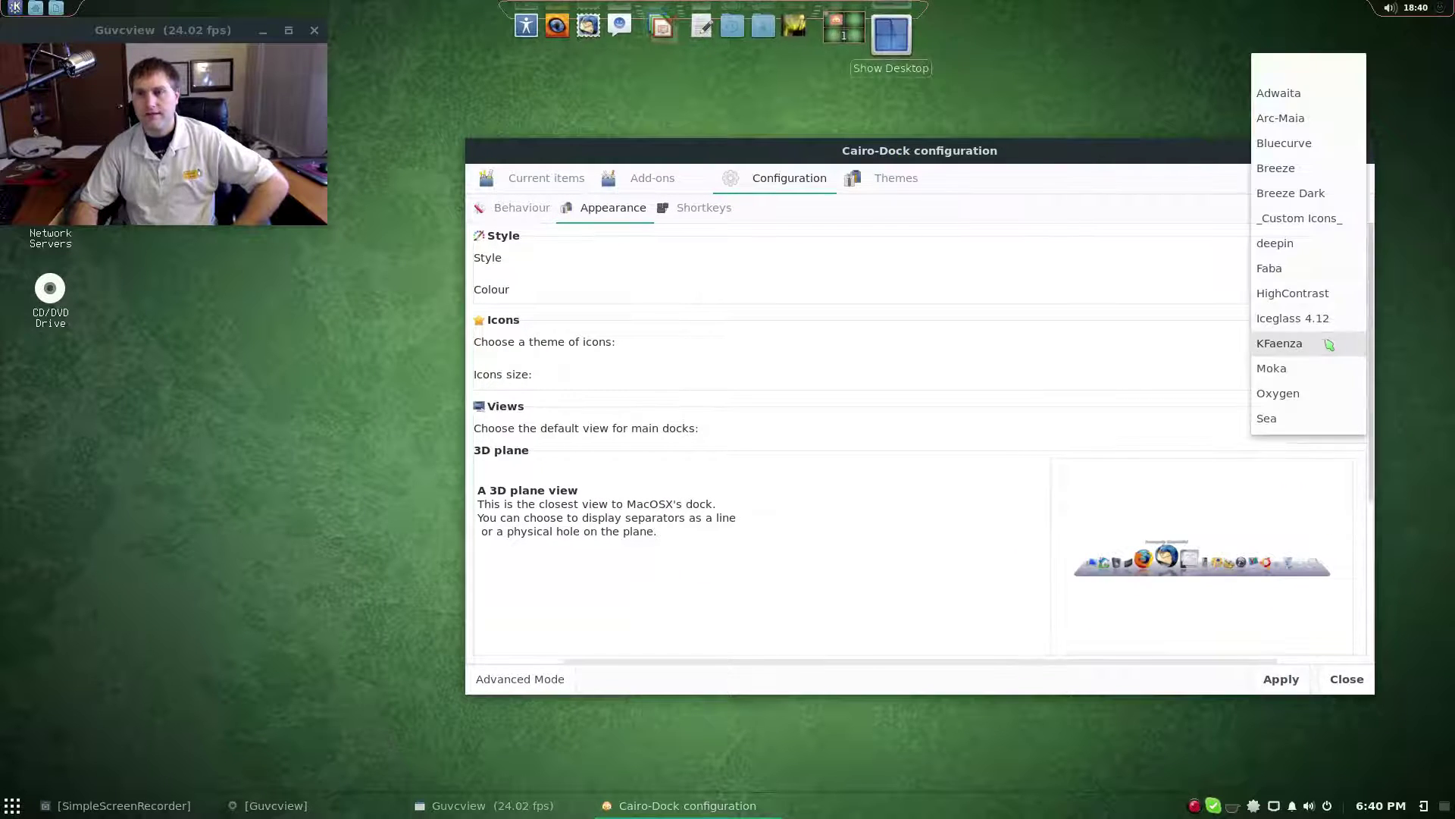
{"action": "left_click", "coordinate": [1139, 321]}
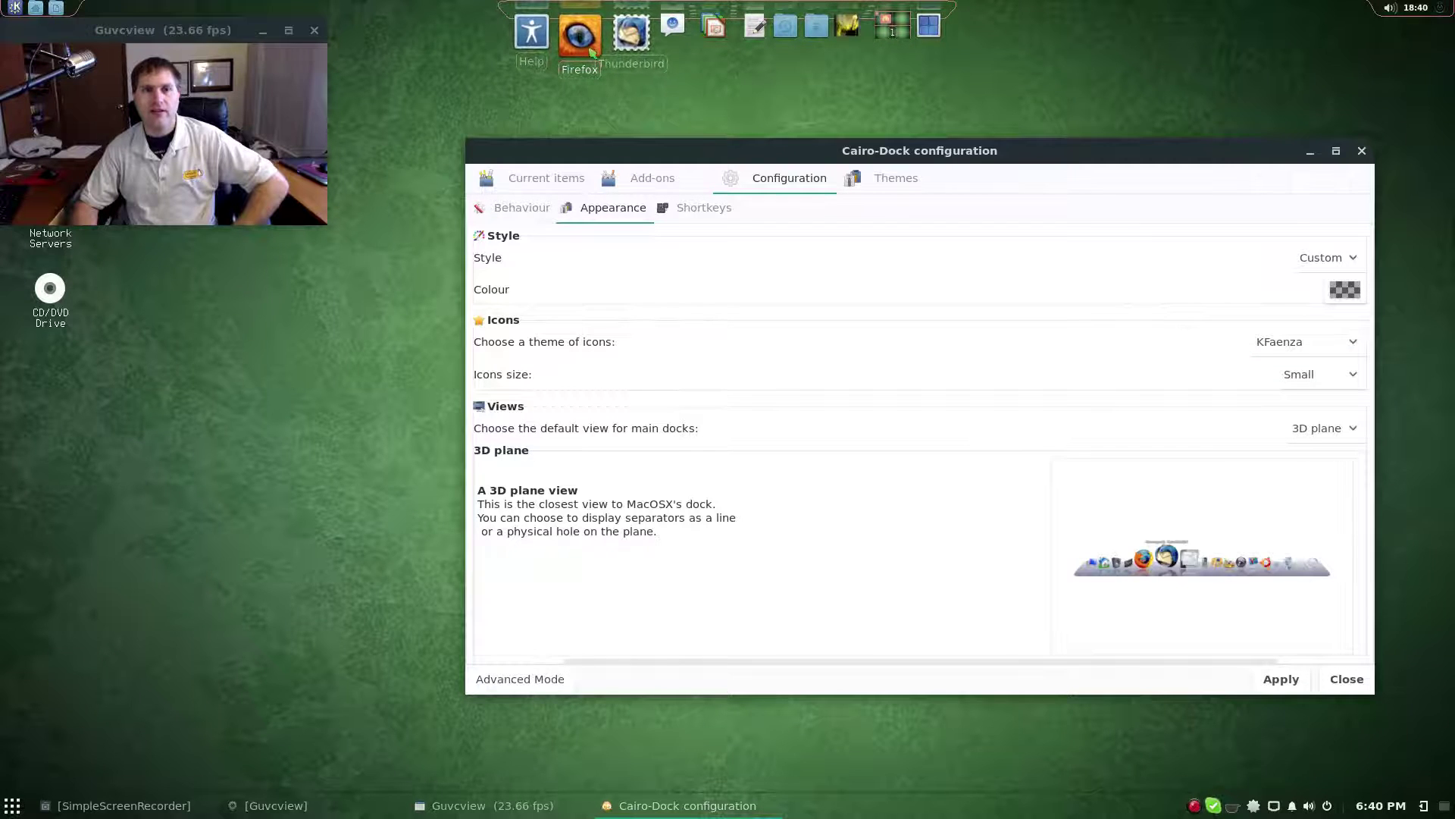
Step: Set the dock's icon size to Very Big and apply it
{"action": "left_click", "coordinate": [1350, 381]}
{"action": "left_click", "coordinate": [1320, 403]}
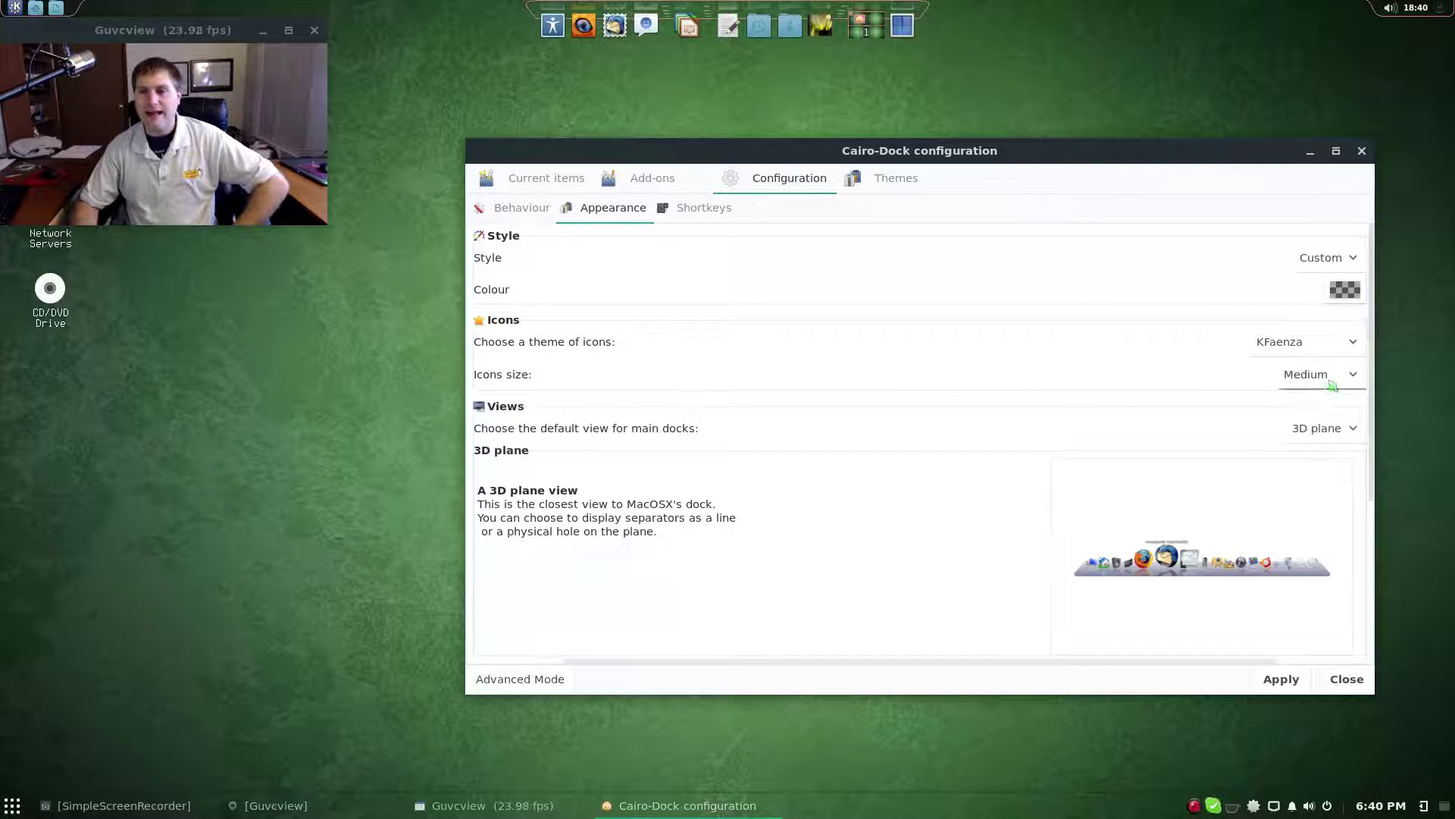
{"action": "left_click", "coordinate": [1311, 376]}
{"action": "left_click", "coordinate": [1311, 425]}
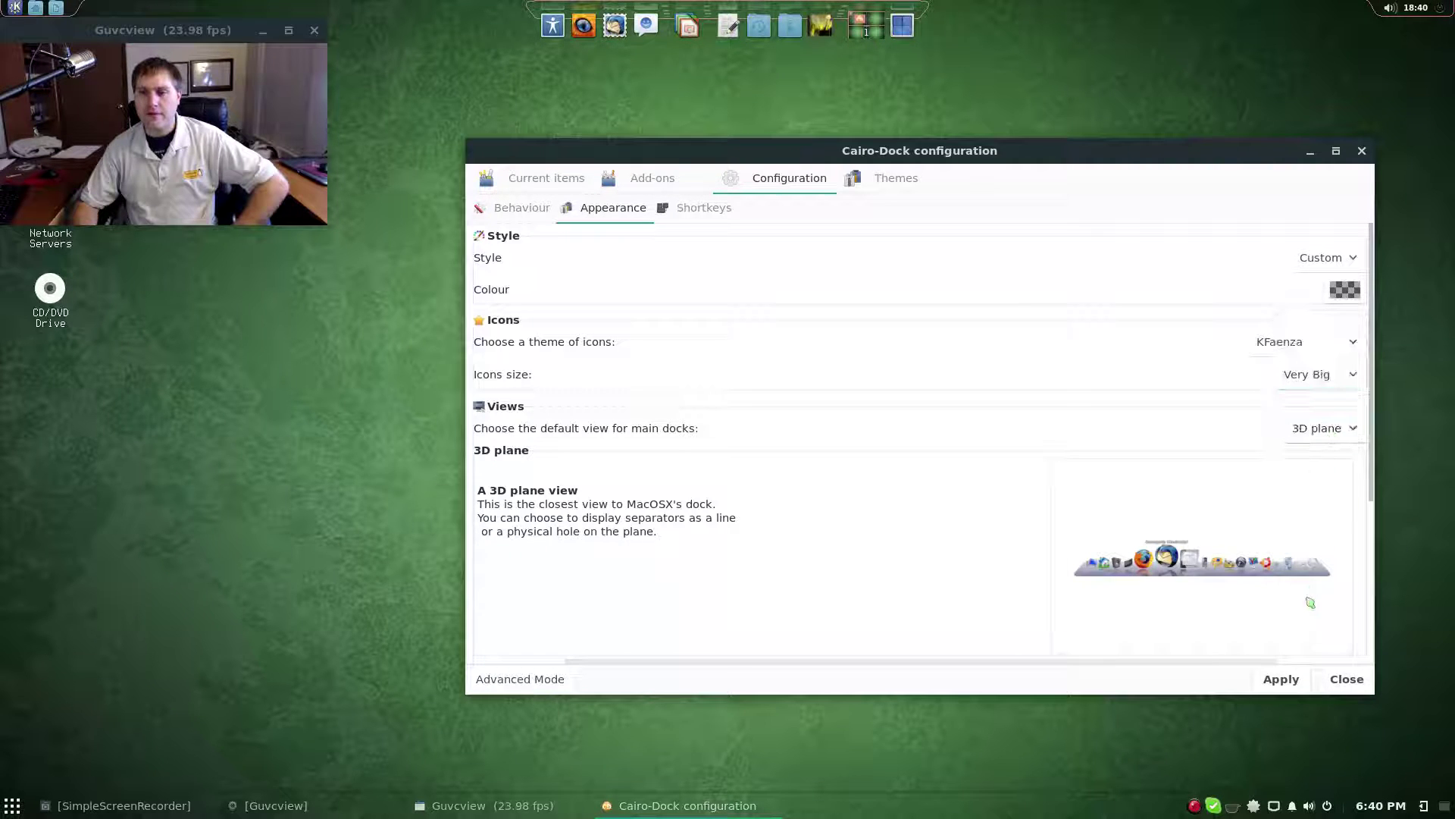
{"action": "left_click", "coordinate": [1295, 680]}
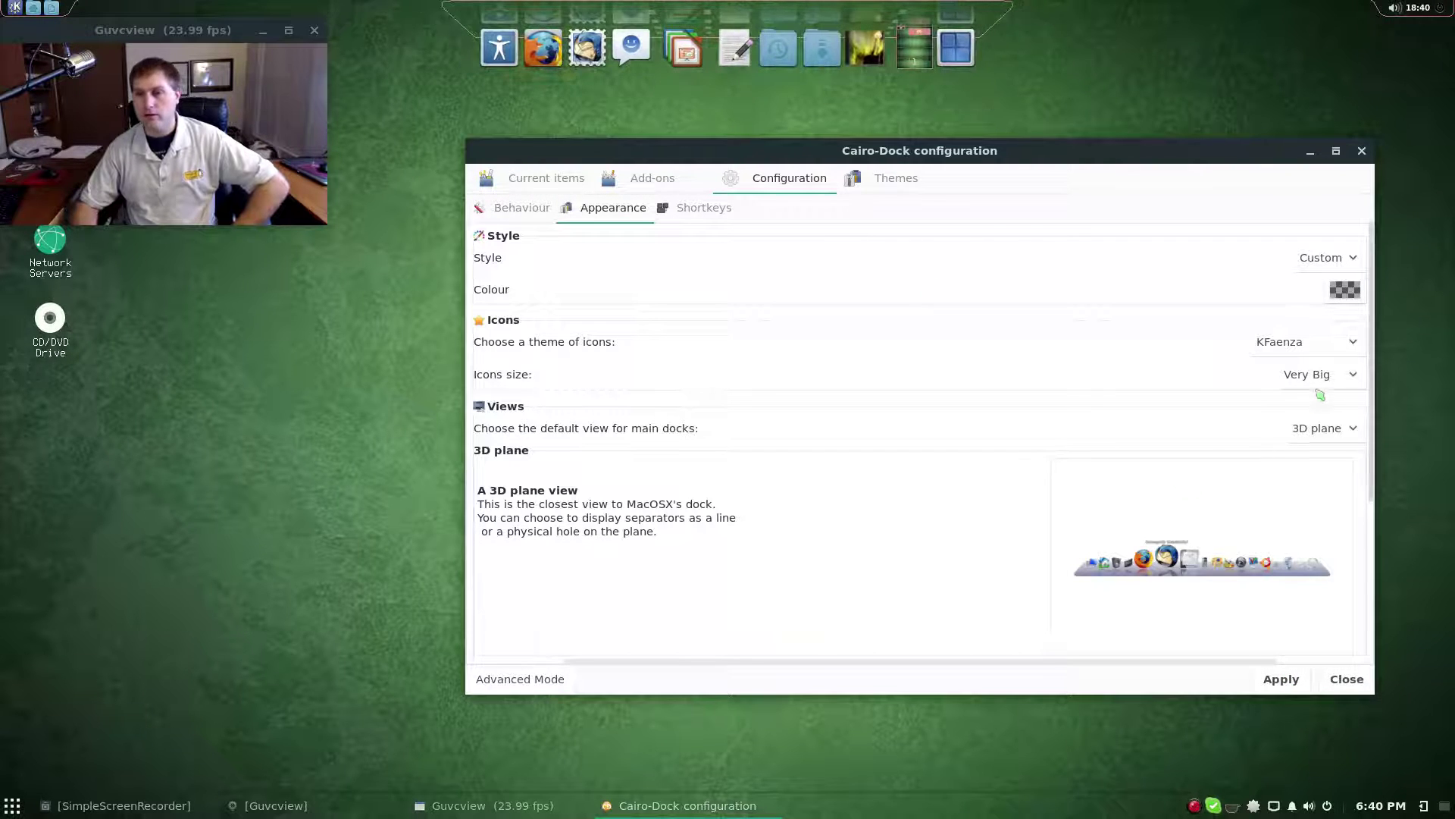
Step: Set the dock's icon size to Very small and apply it
{"action": "left_click", "coordinate": [1340, 381]}
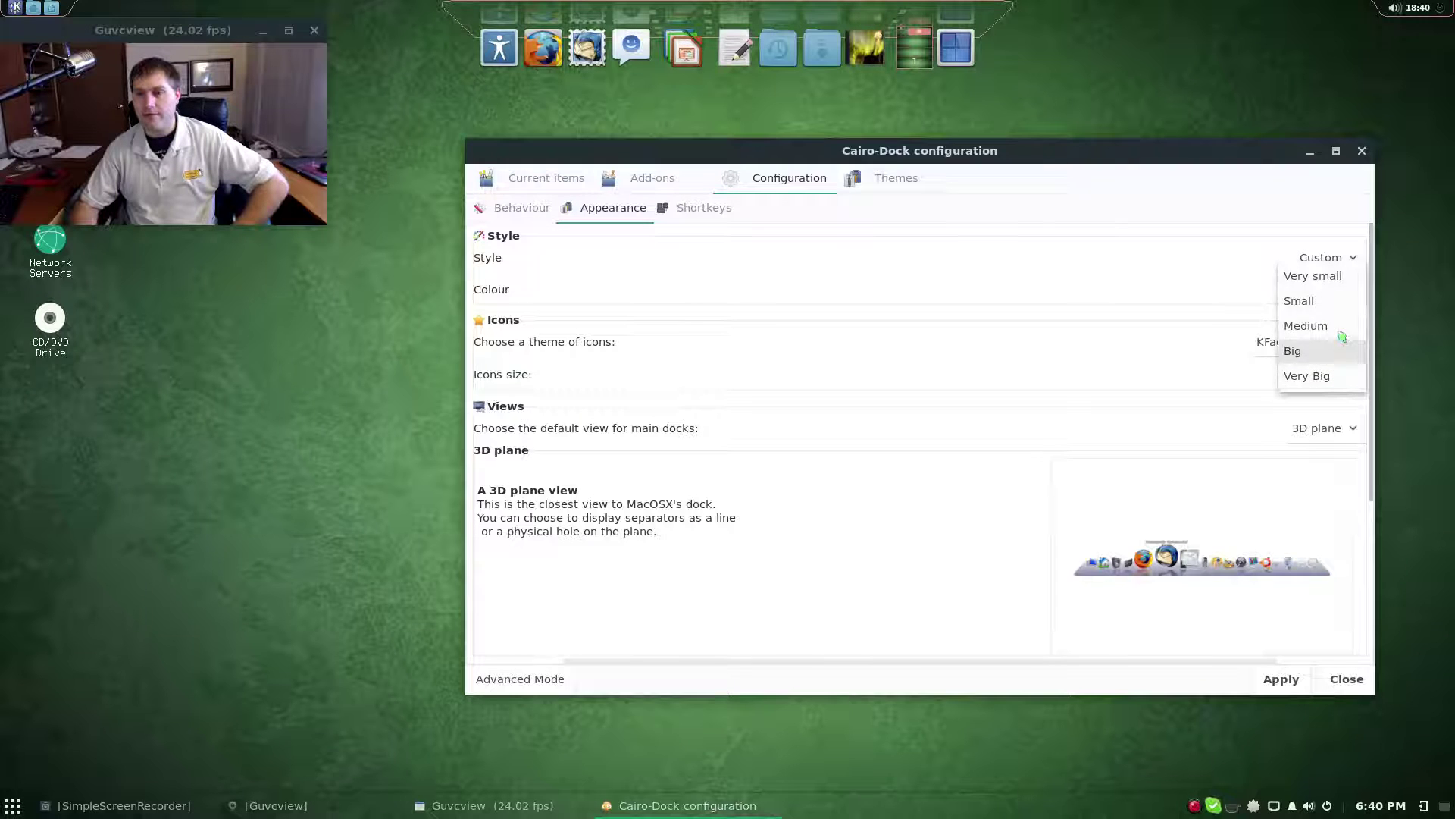
{"action": "left_click", "coordinate": [1307, 276]}
{"action": "left_click", "coordinate": [1280, 678]}
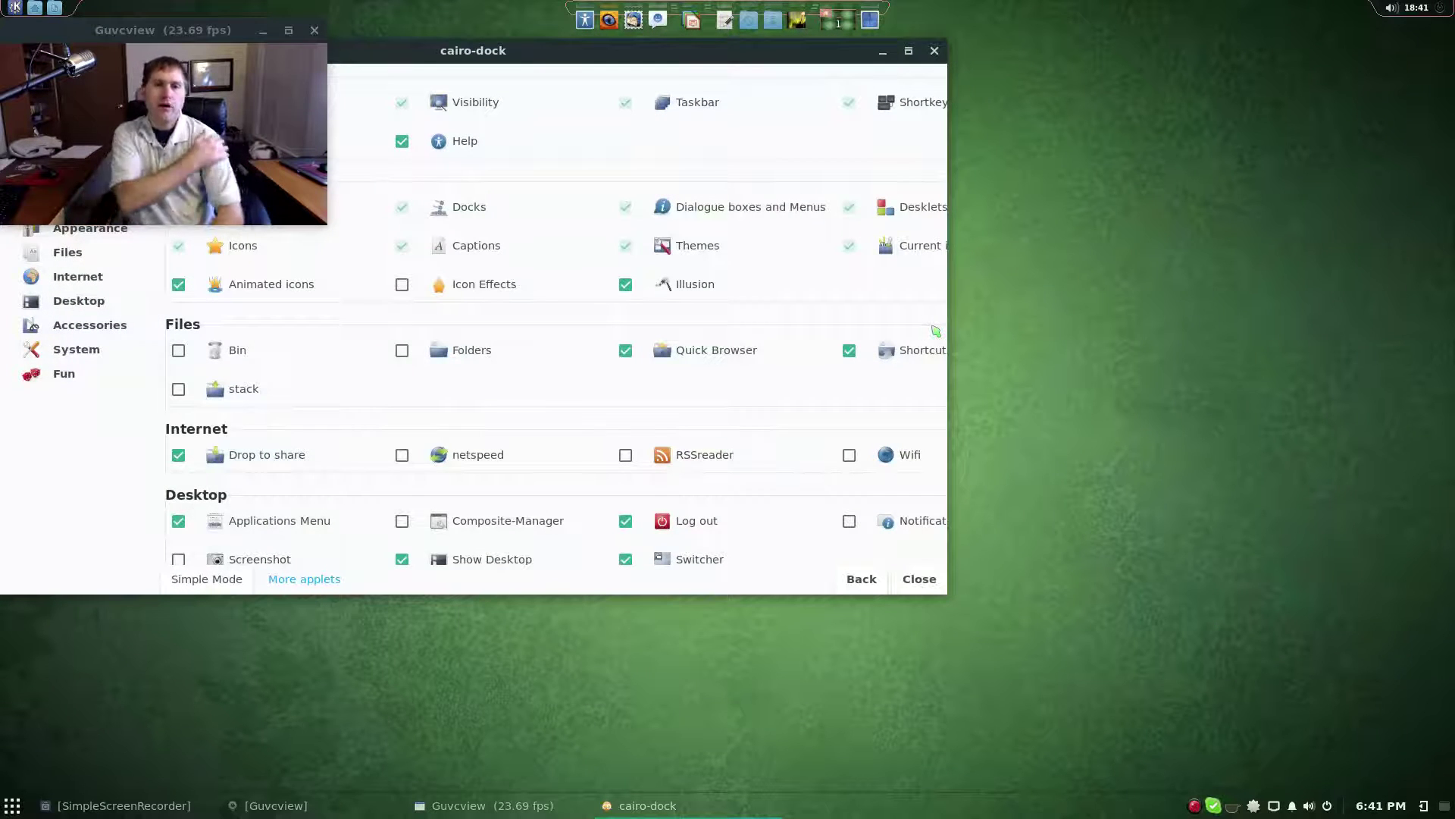
Step: Move the advanced configuration window clear of the webcam window and review the dock's Position settings in the Behaviour category
{"action": "left_click_drag", "start_coordinate": [579, 62], "coordinate": [966, 144]}
{"action": "left_click", "coordinate": [397, 278]}
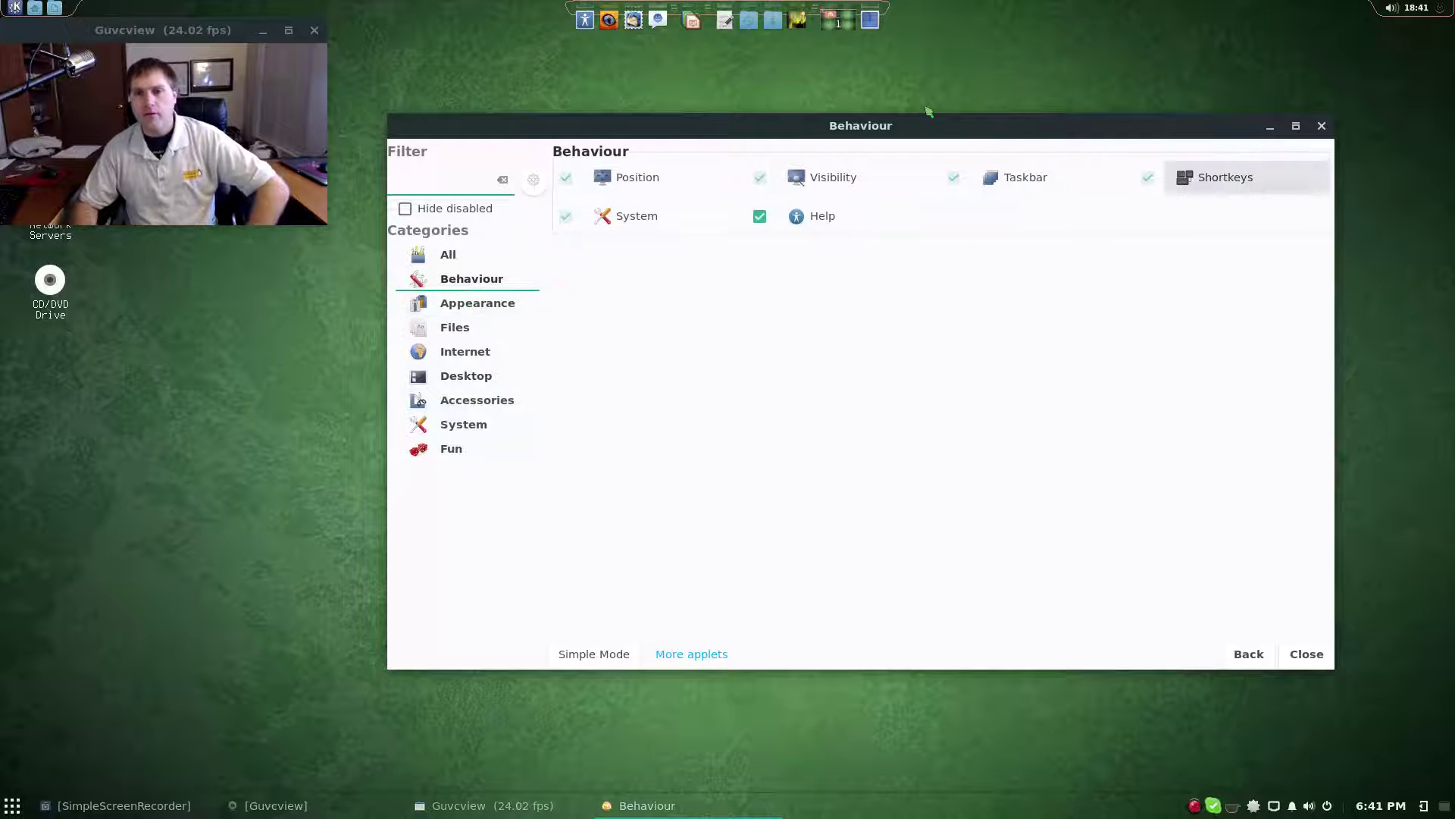
{"action": "left_click", "coordinate": [658, 181]}
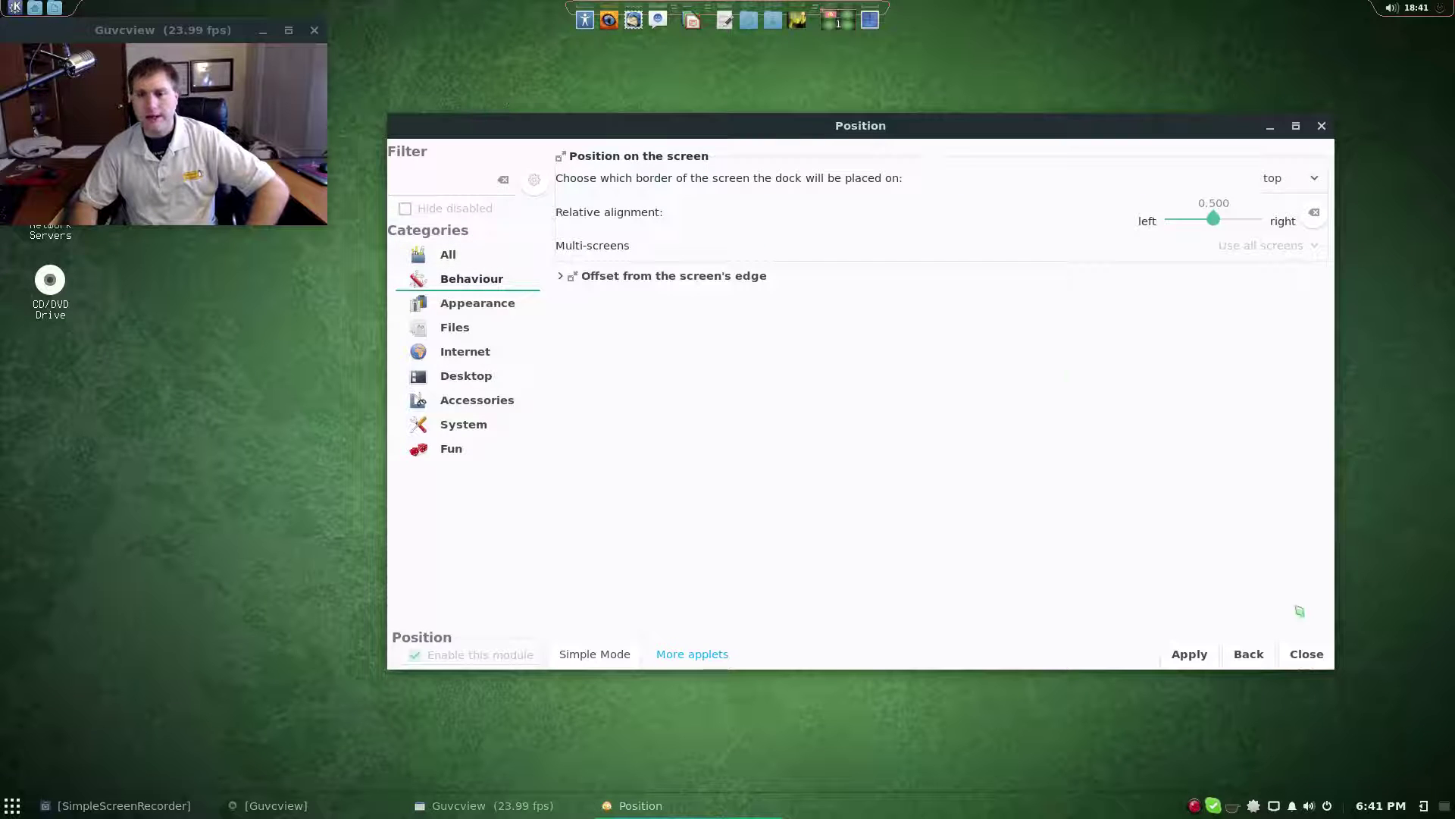
{"action": "left_click", "coordinate": [1252, 654]}
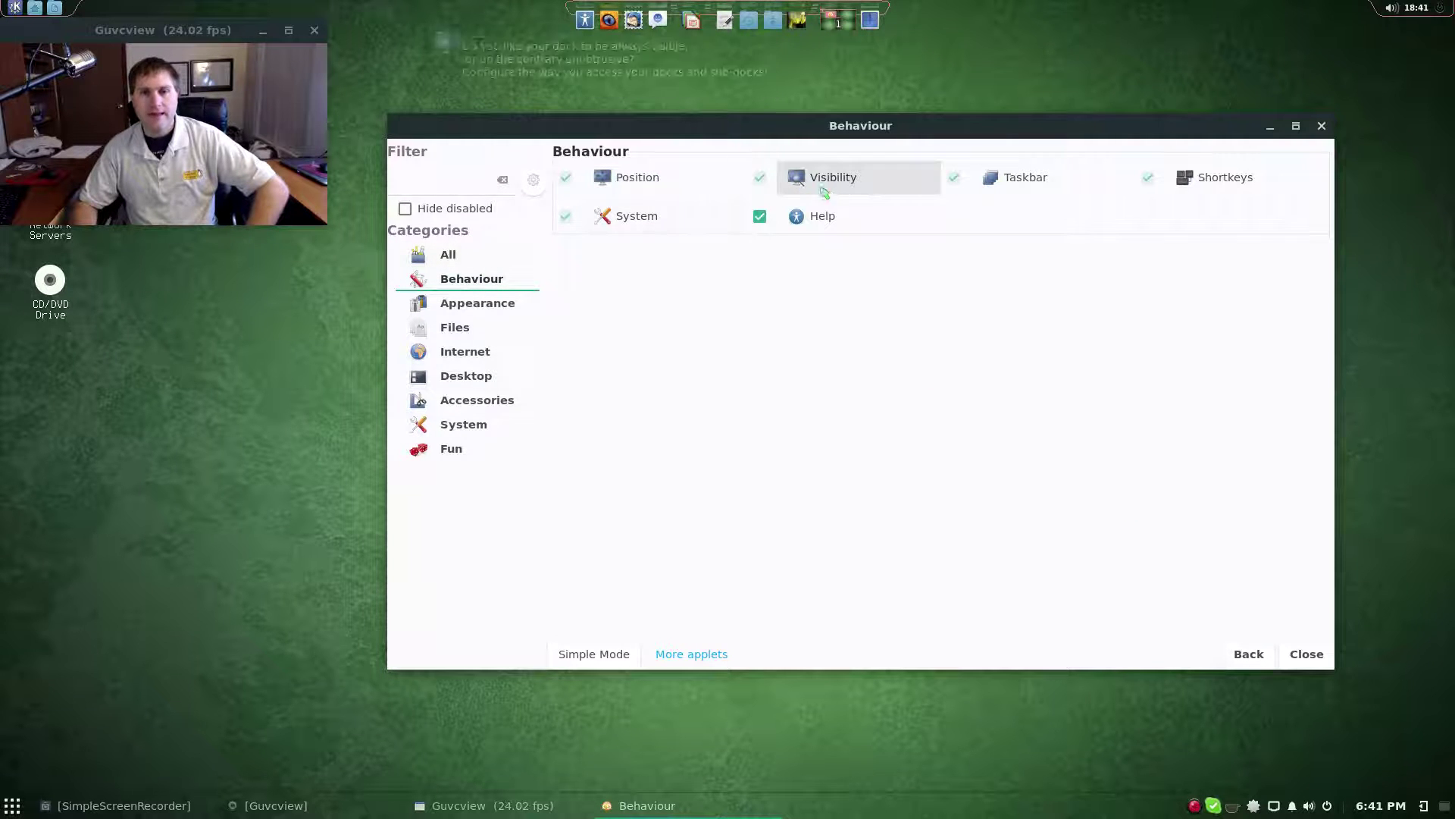
Step: Review the dock's Style settings in the Appearance category, including its colours, corner radius and outline width
{"action": "left_click", "coordinate": [473, 304]}
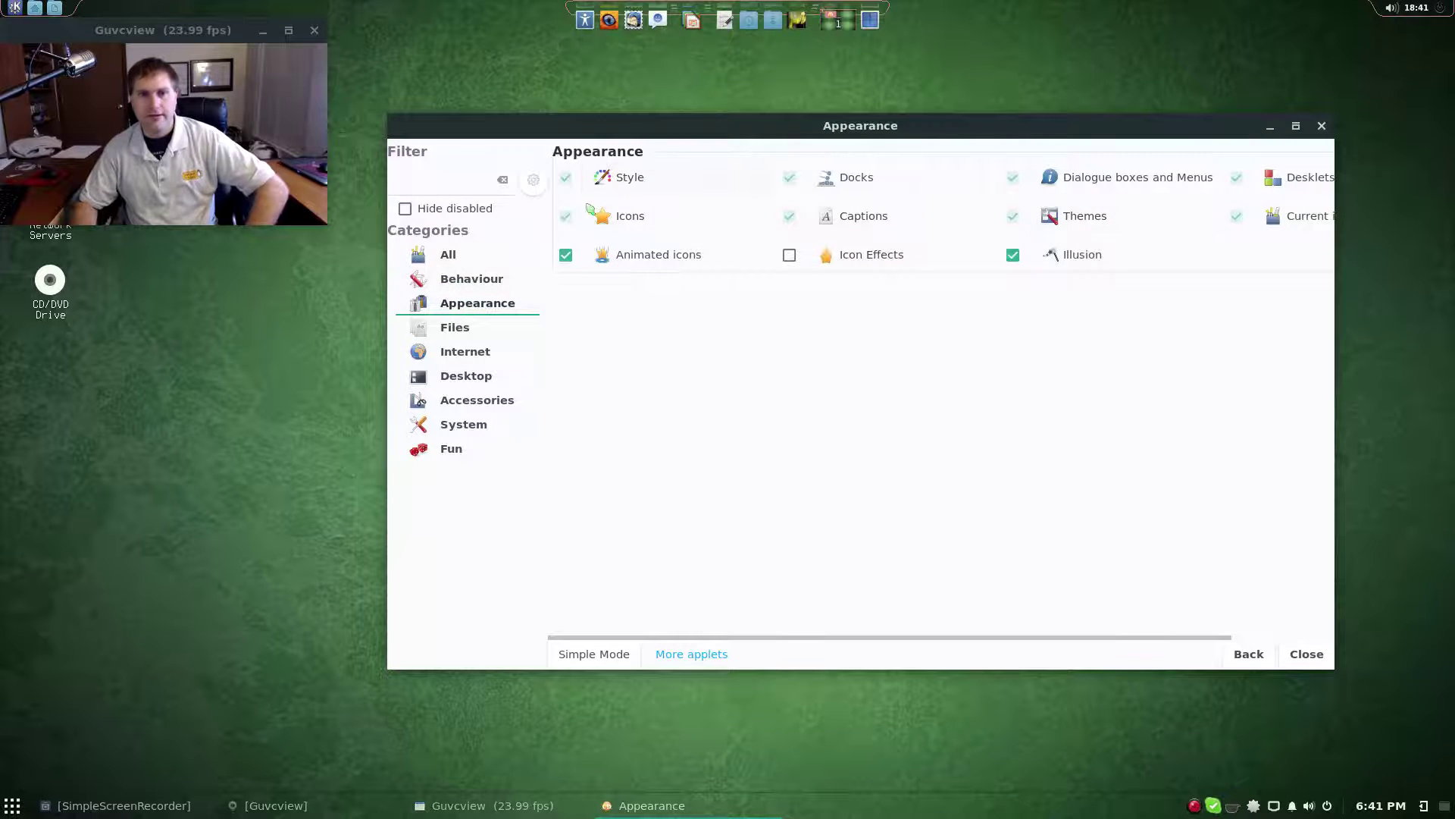
{"action": "left_click", "coordinate": [628, 177]}
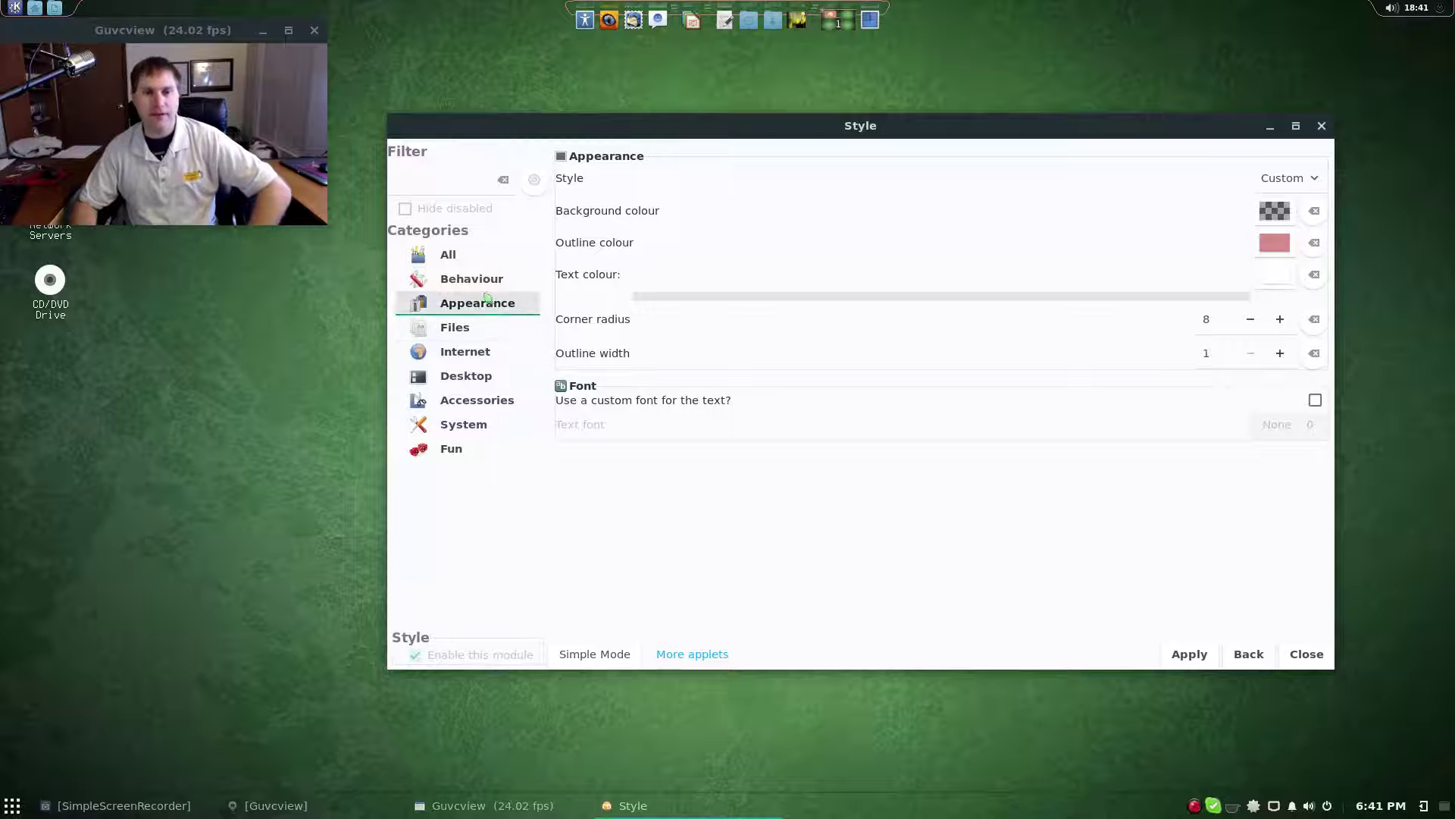
{"action": "left_click", "coordinate": [1248, 653]}
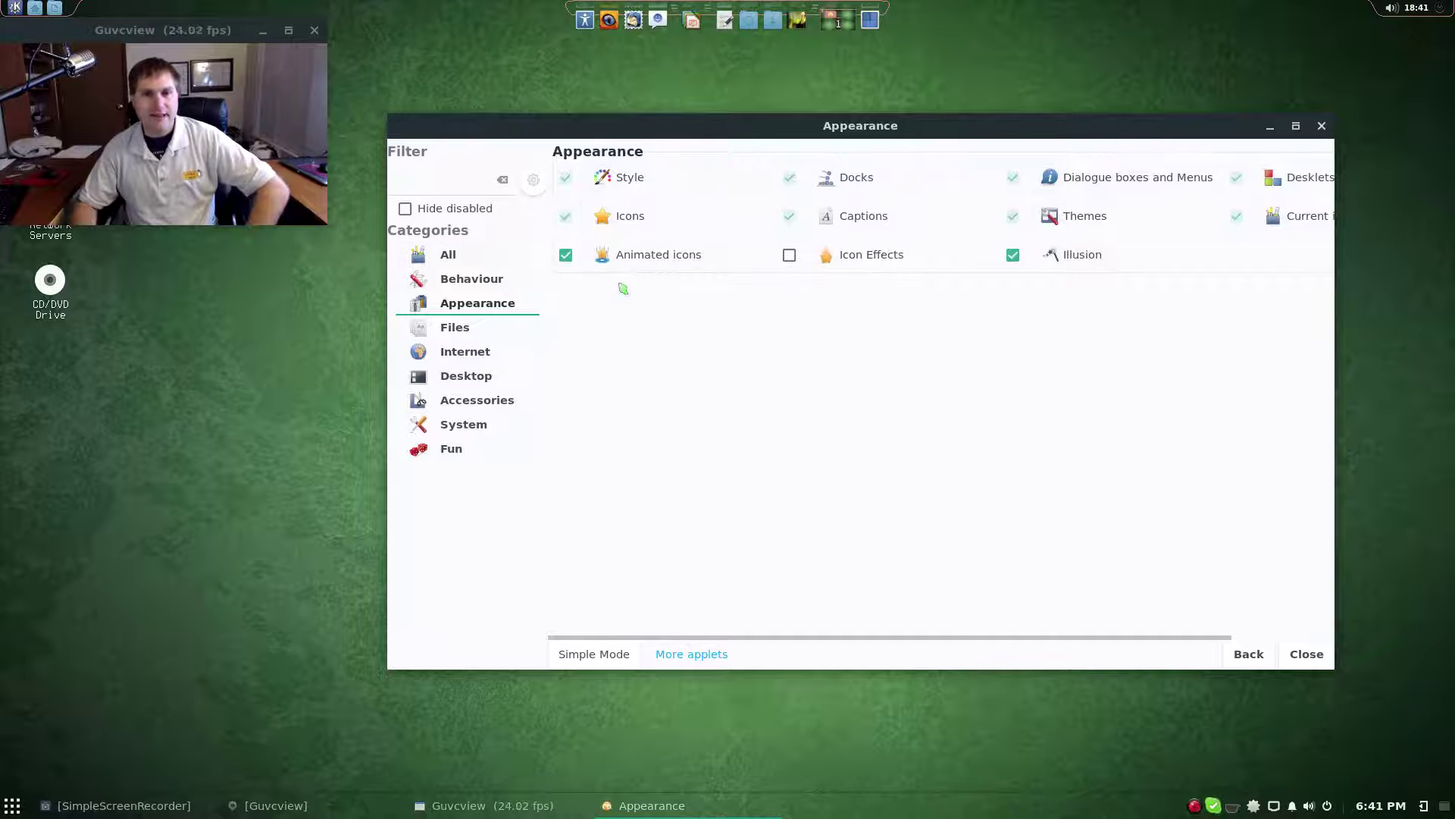
{"action": "left_click", "coordinate": [632, 180]}
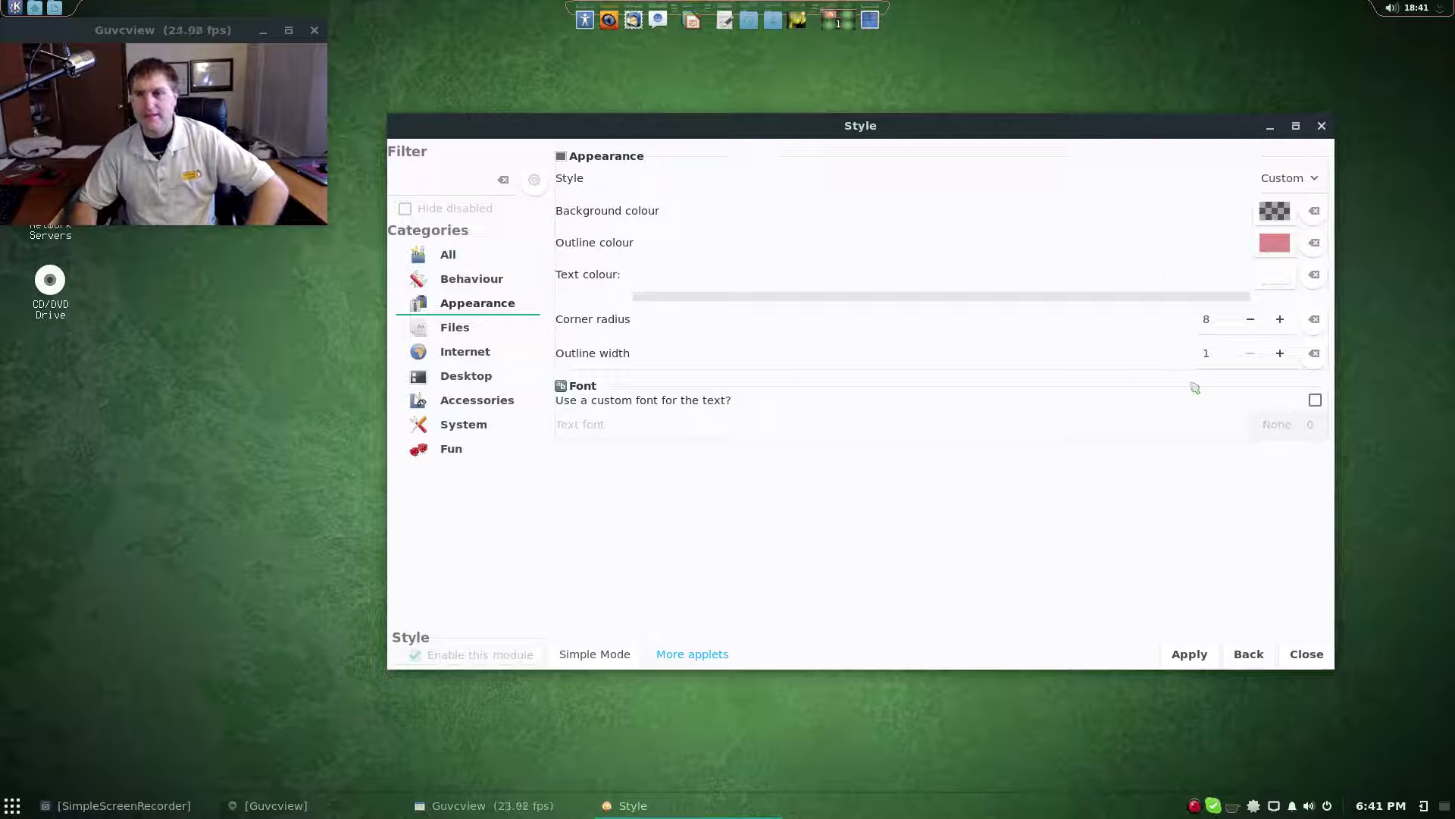
{"action": "left_click", "coordinate": [1261, 661]}
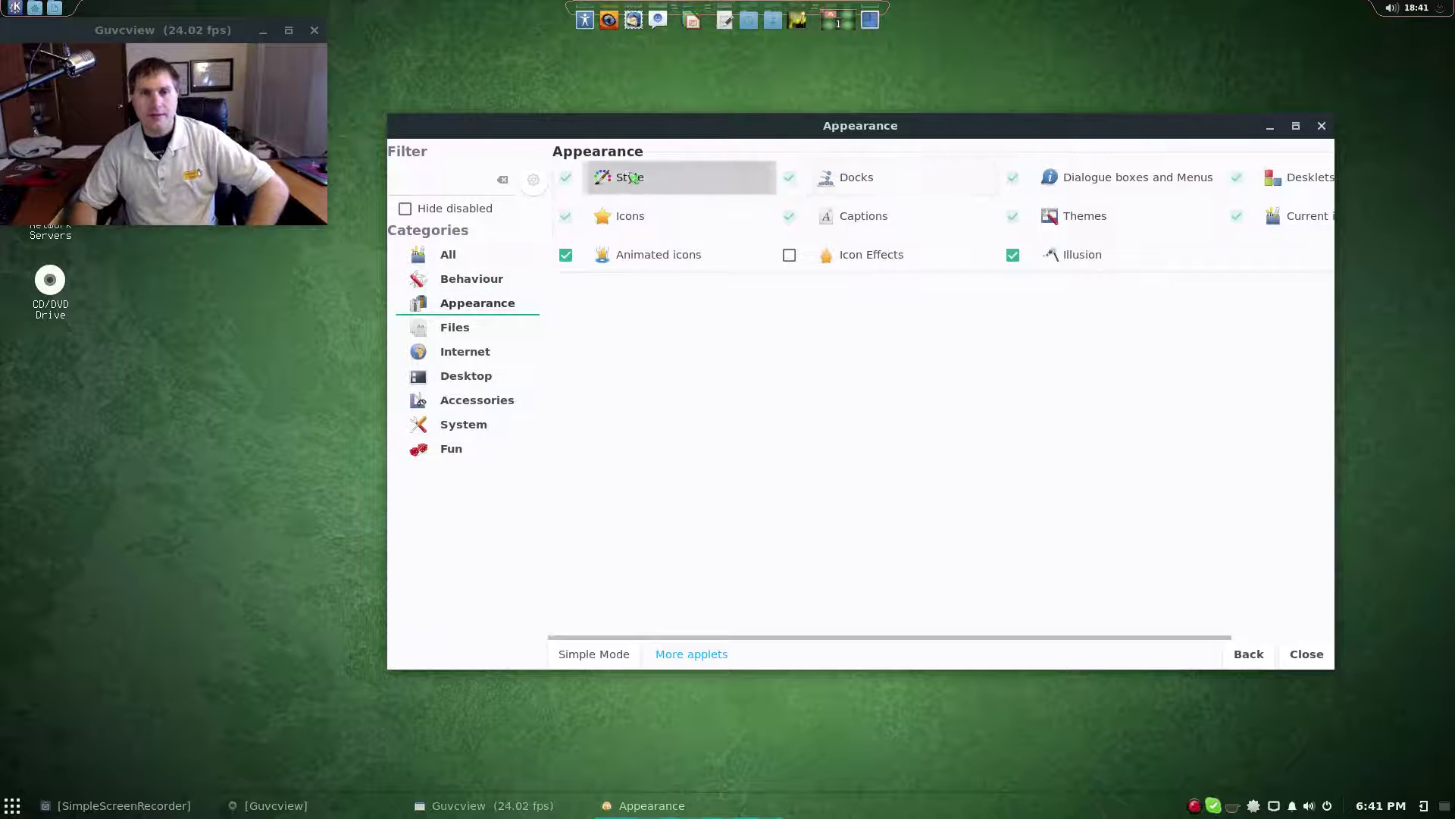
Step: Set the outline colour of the dock's style to a custom #BF4040 with full transparency, apply it, and return to the Appearance modules
{"action": "left_click", "coordinate": [636, 177]}
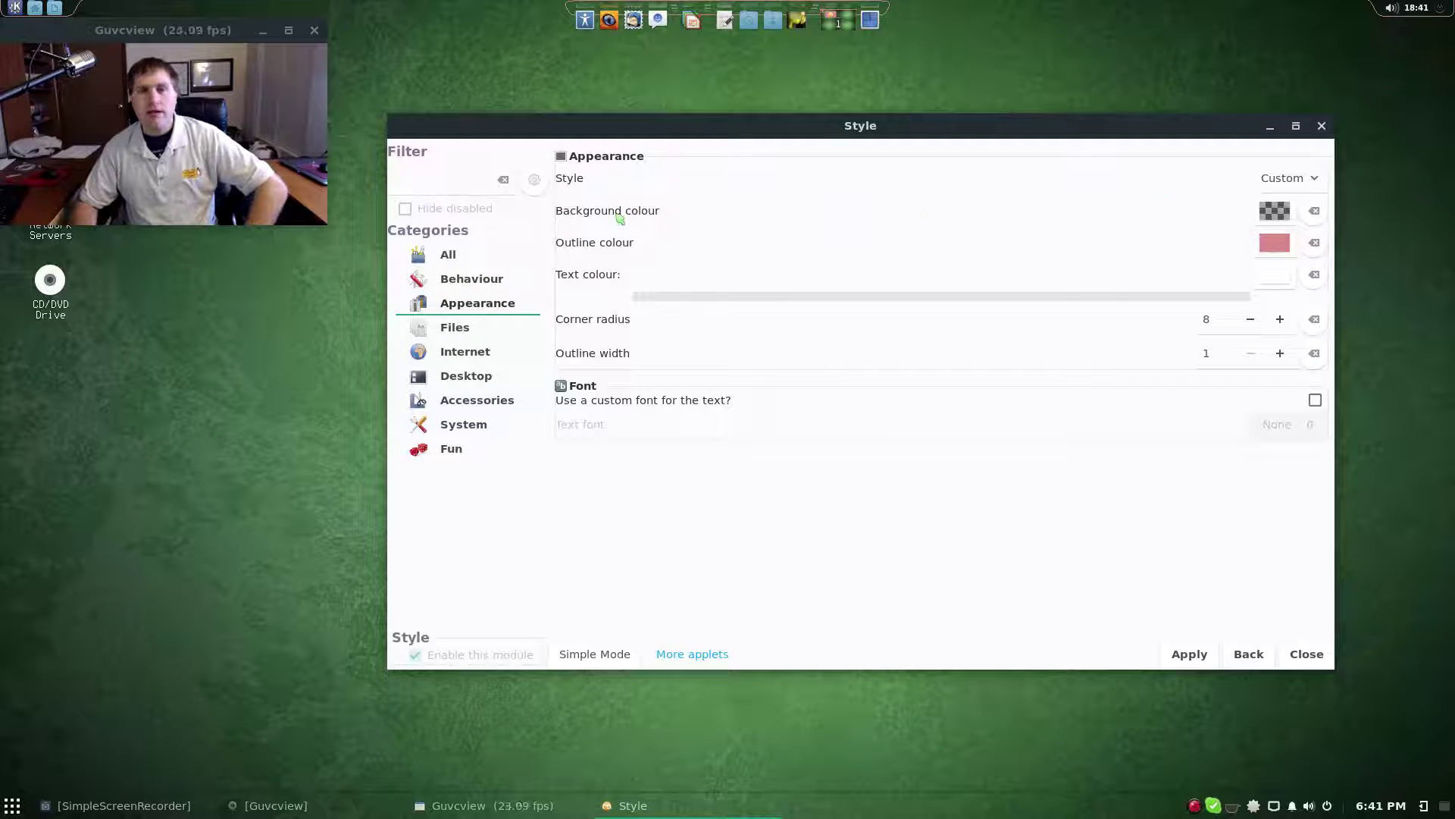
{"action": "left_click", "coordinate": [1318, 246]}
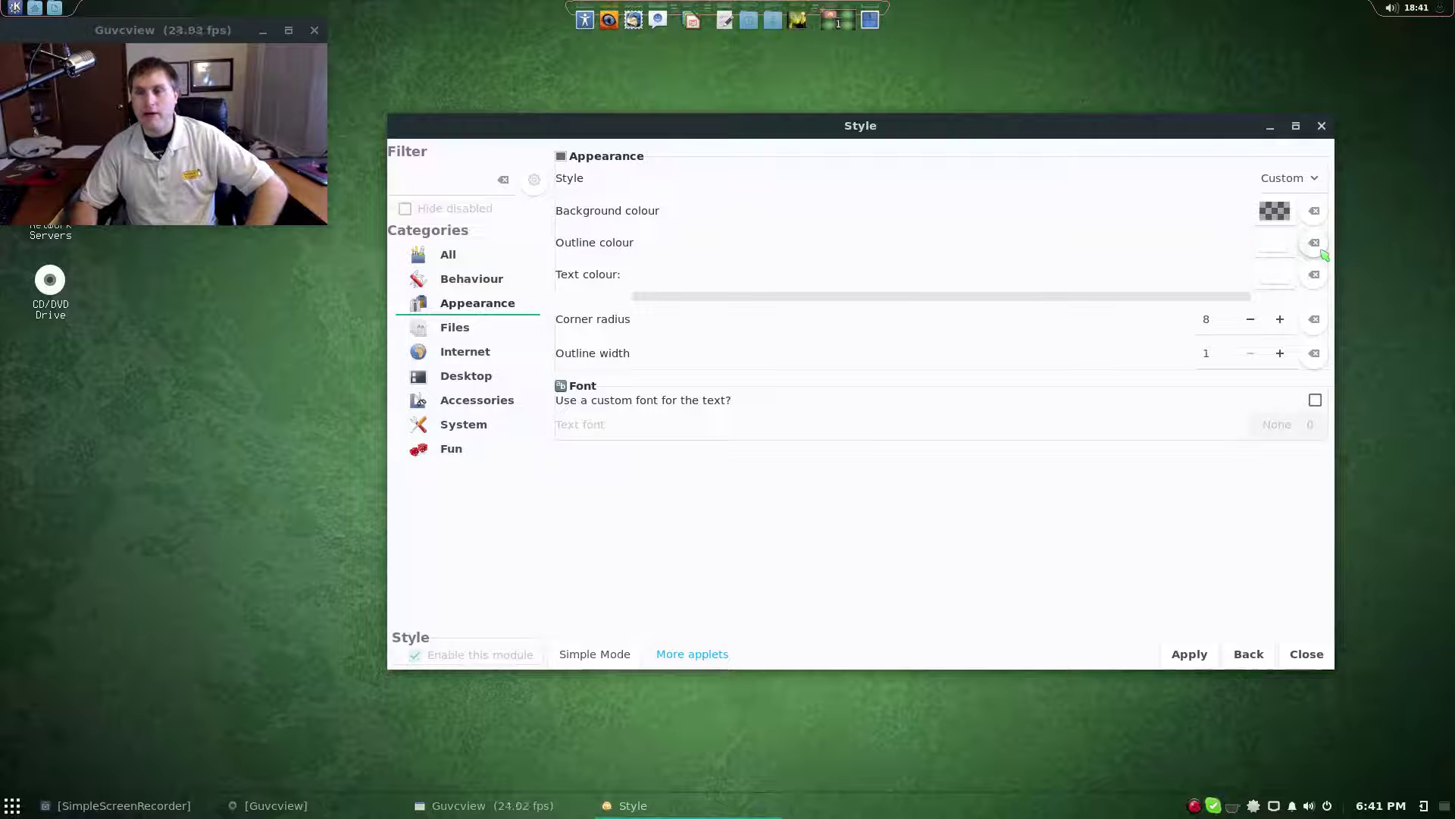
{"action": "left_click", "coordinate": [1279, 242]}
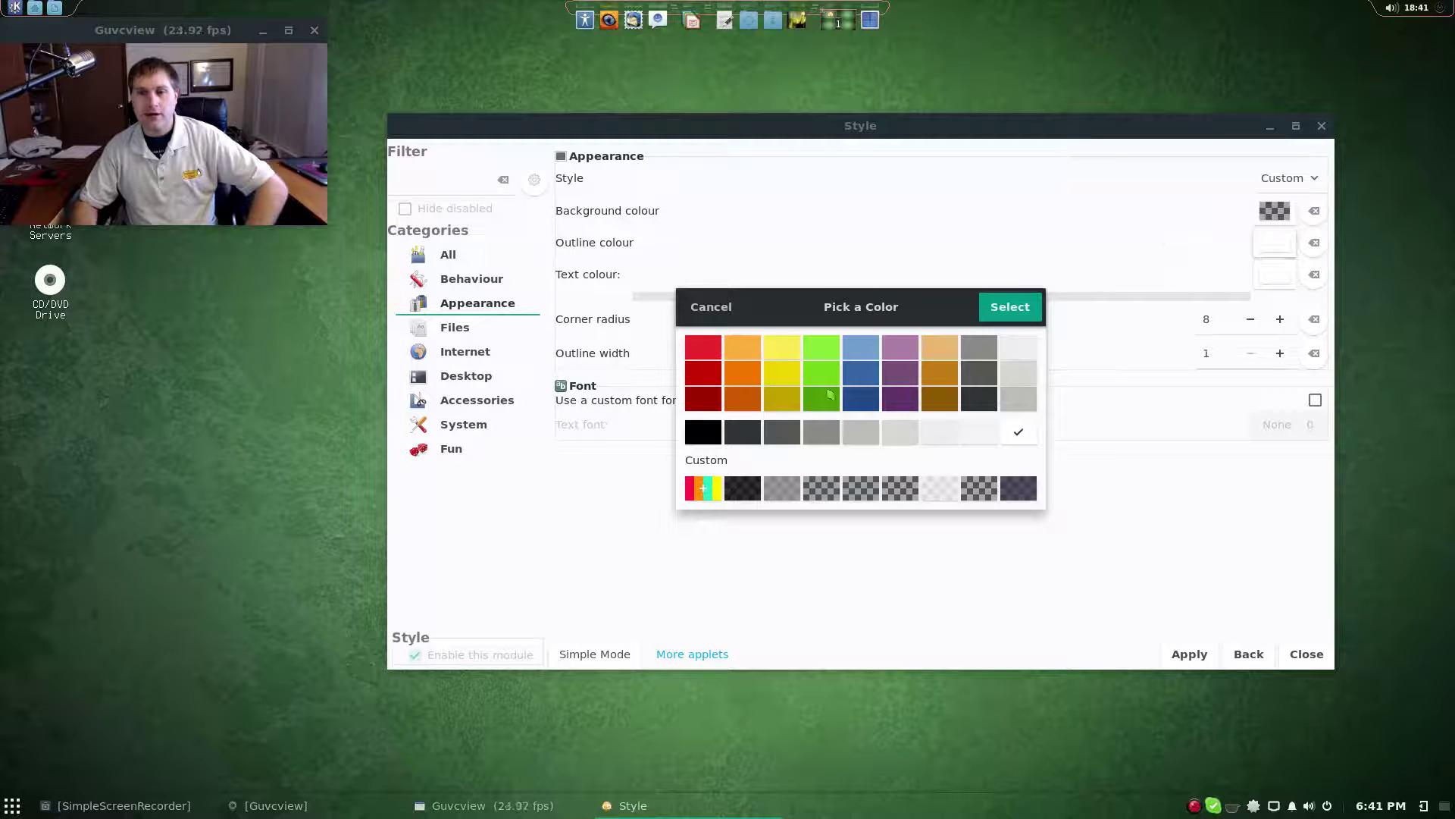
{"action": "left_click", "coordinate": [704, 488]}
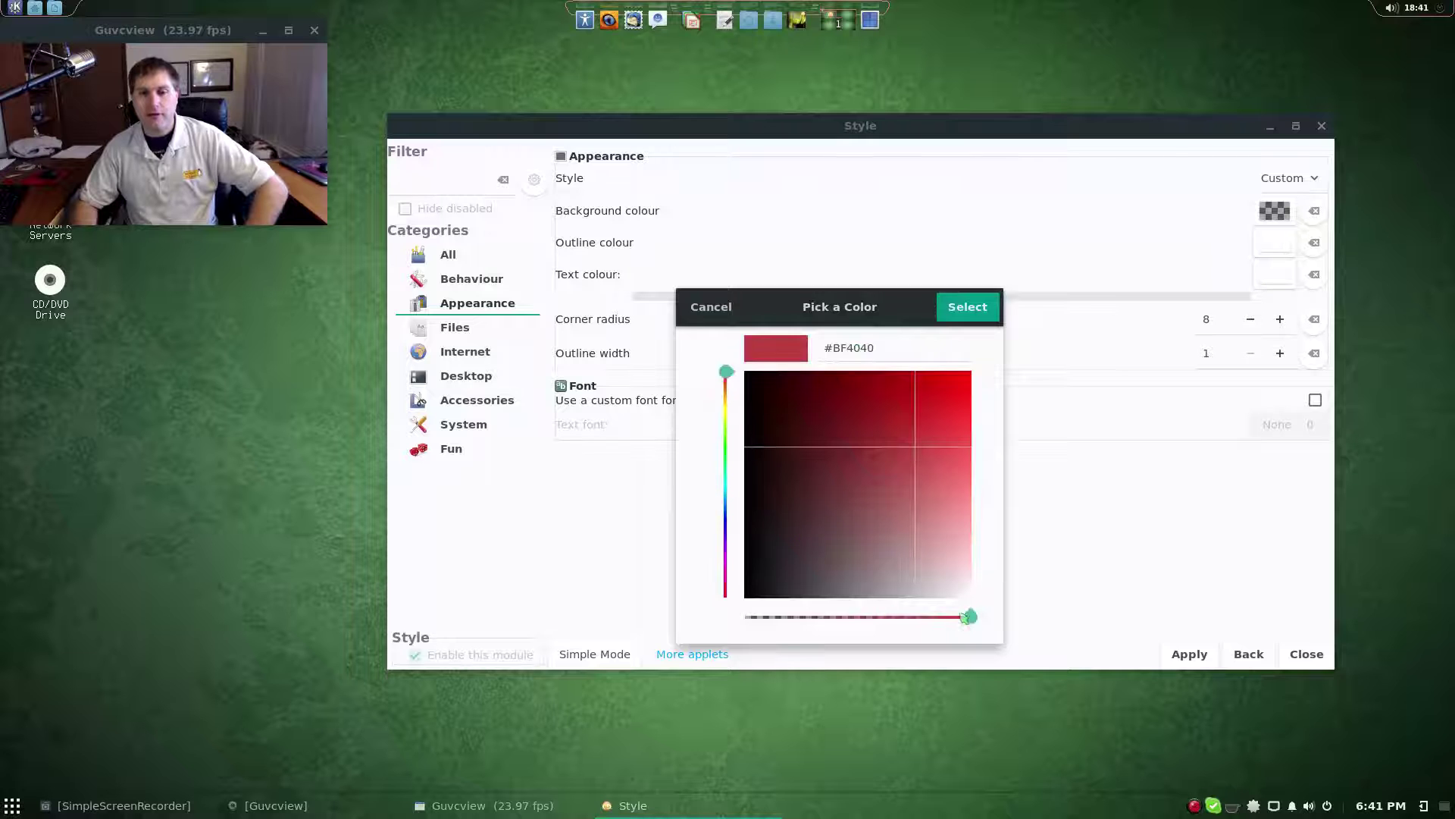
{"action": "left_click_drag", "start_coordinate": [964, 617], "coordinate": [749, 575]}
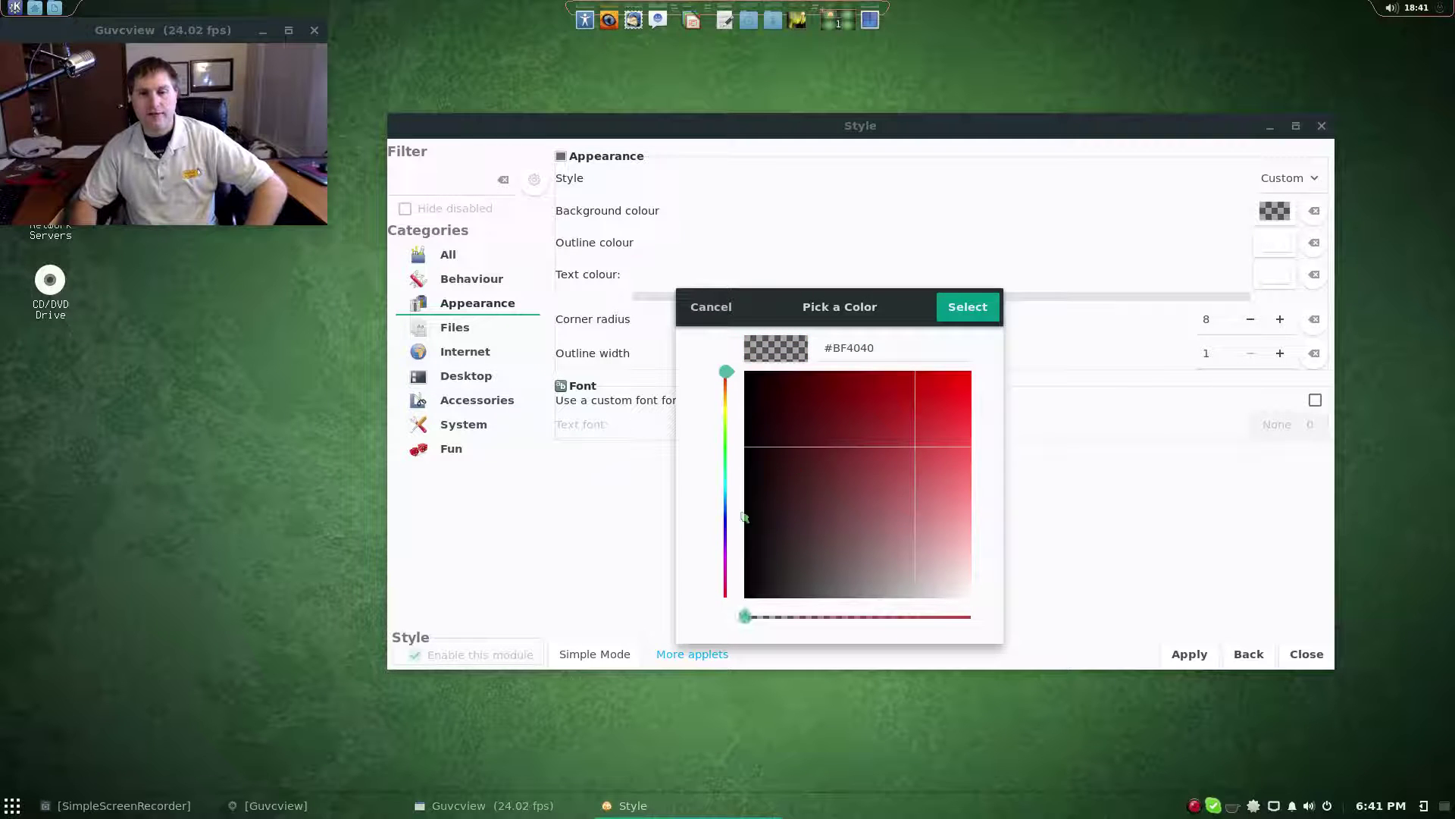
{"action": "left_click", "coordinate": [957, 310]}
{"action": "left_click", "coordinate": [1184, 654]}
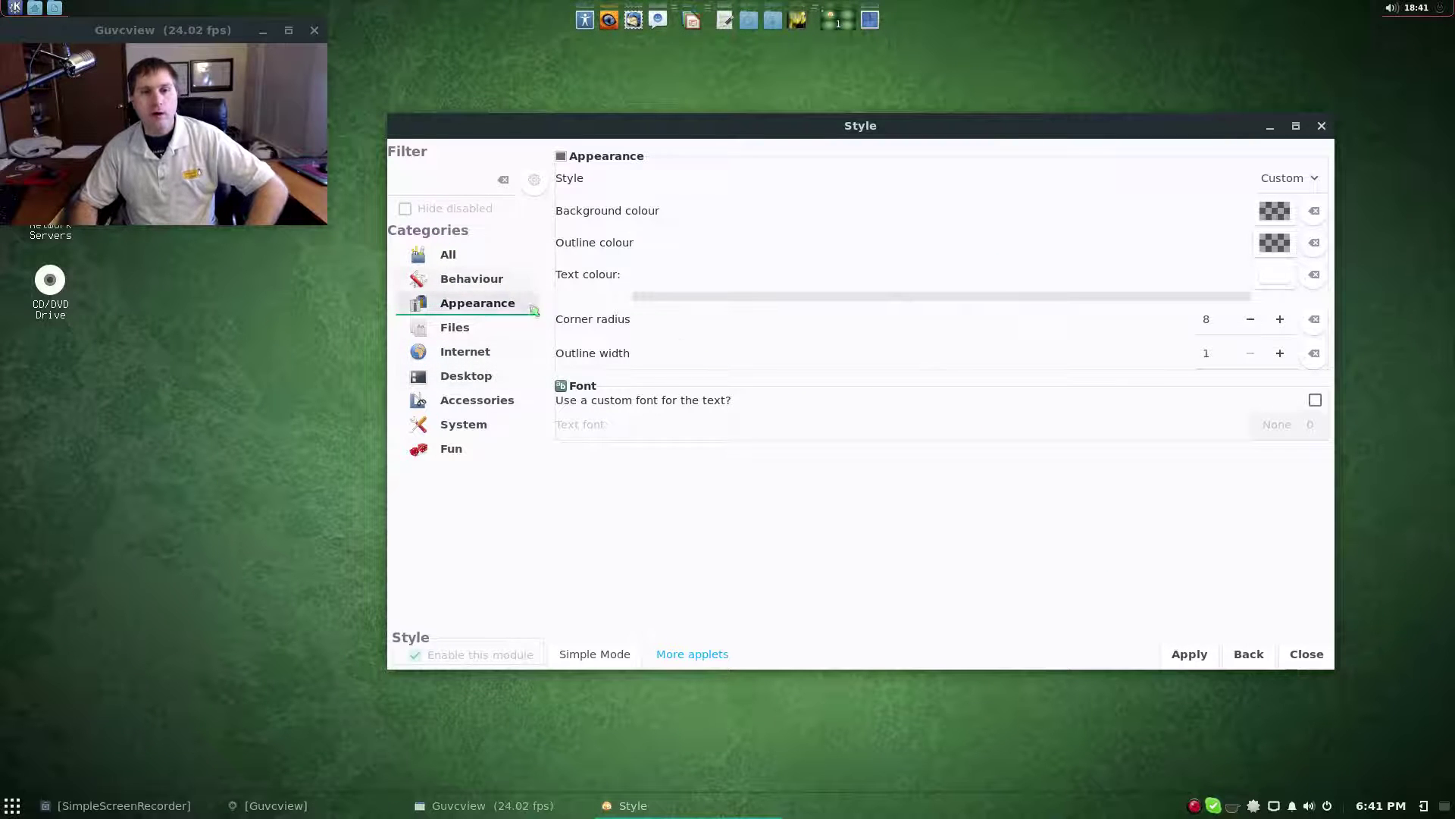
{"action": "left_click", "coordinate": [1242, 657]}
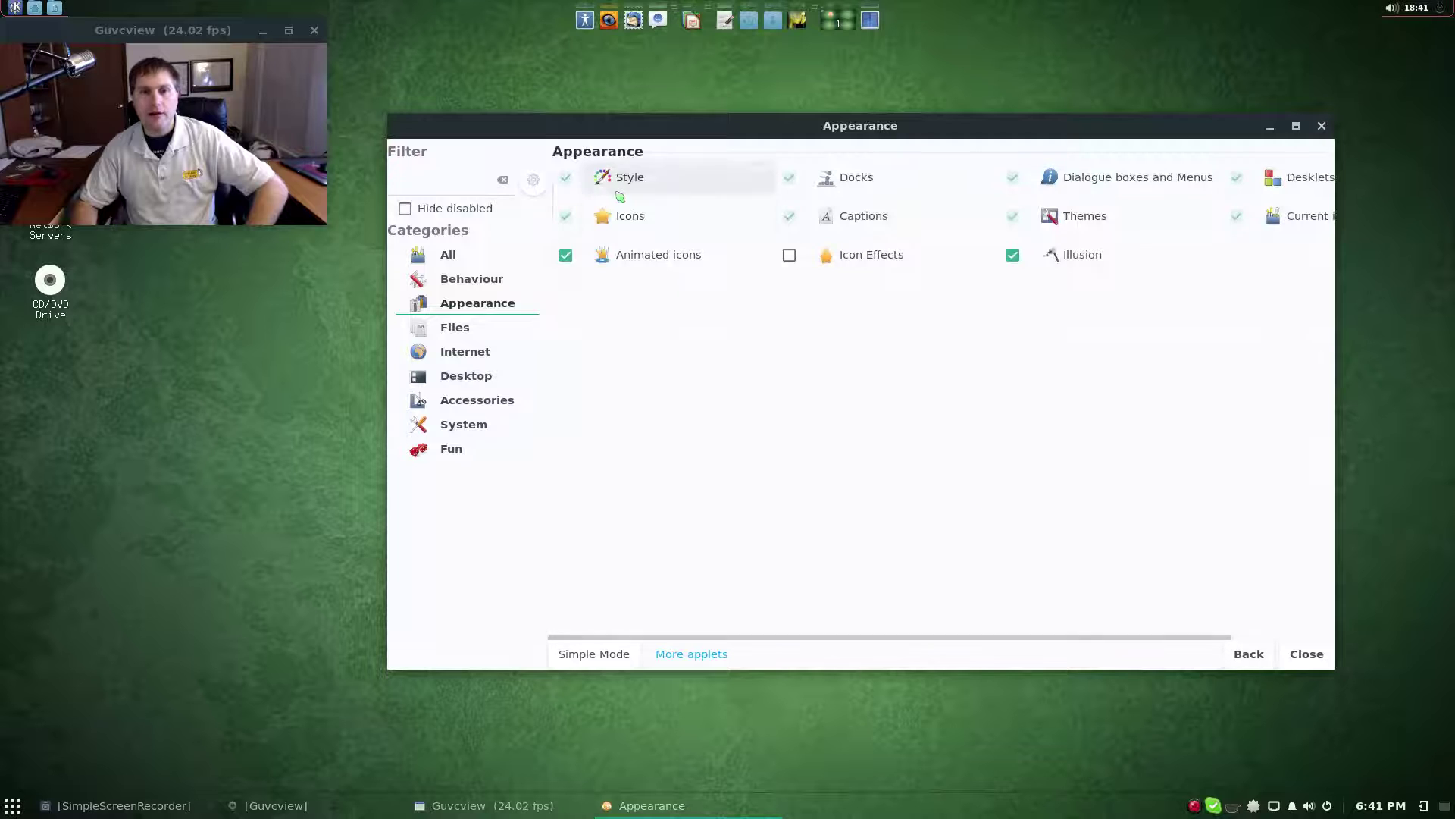
Step: Set the reflection visibility of the dock icons to 1.000 in the Icons settings and apply it
{"action": "left_click", "coordinate": [617, 220]}
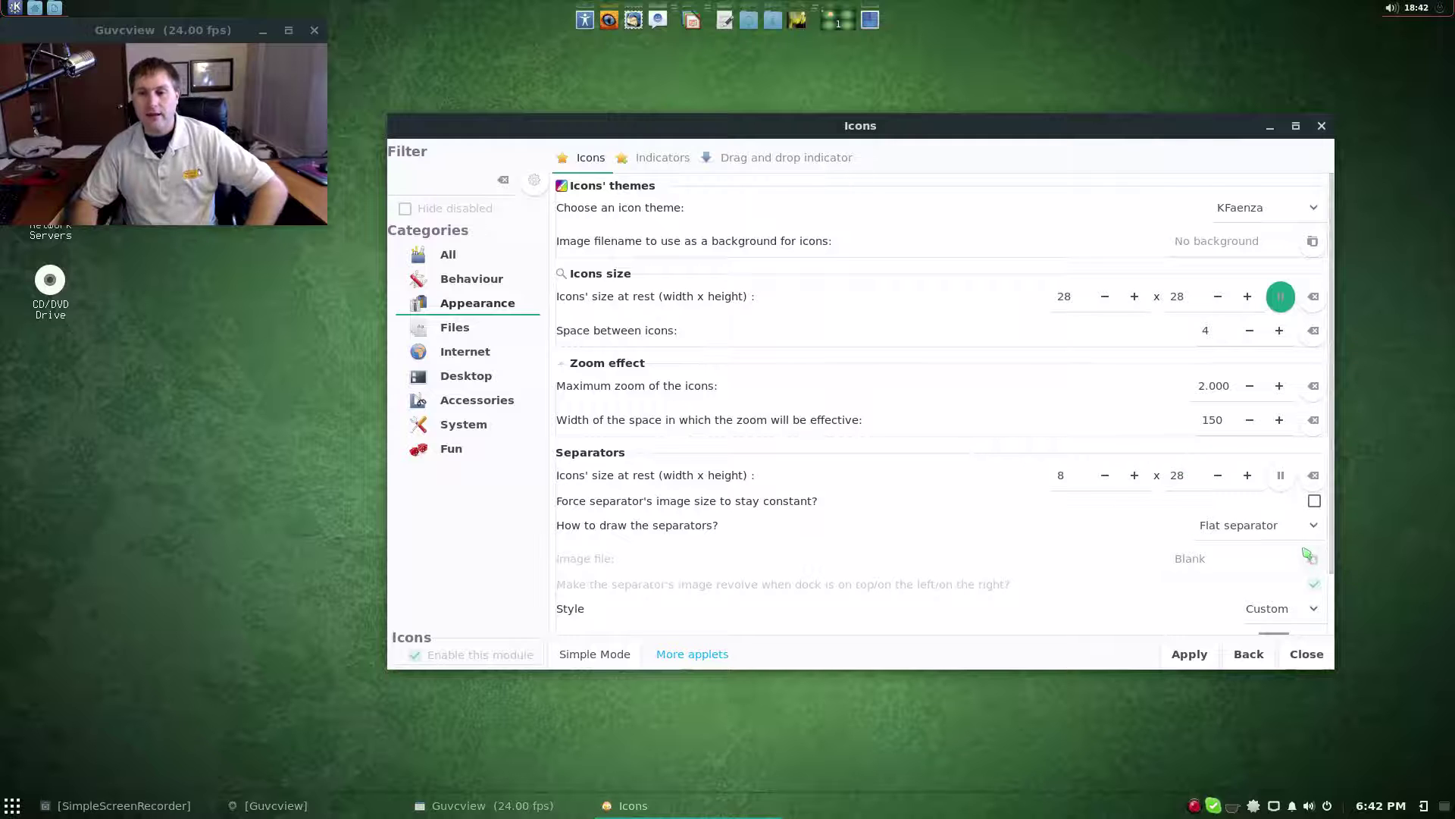
{"action": "scroll", "coordinate": [1327, 546], "scroll_direction": "down", "scroll_amount": 2}
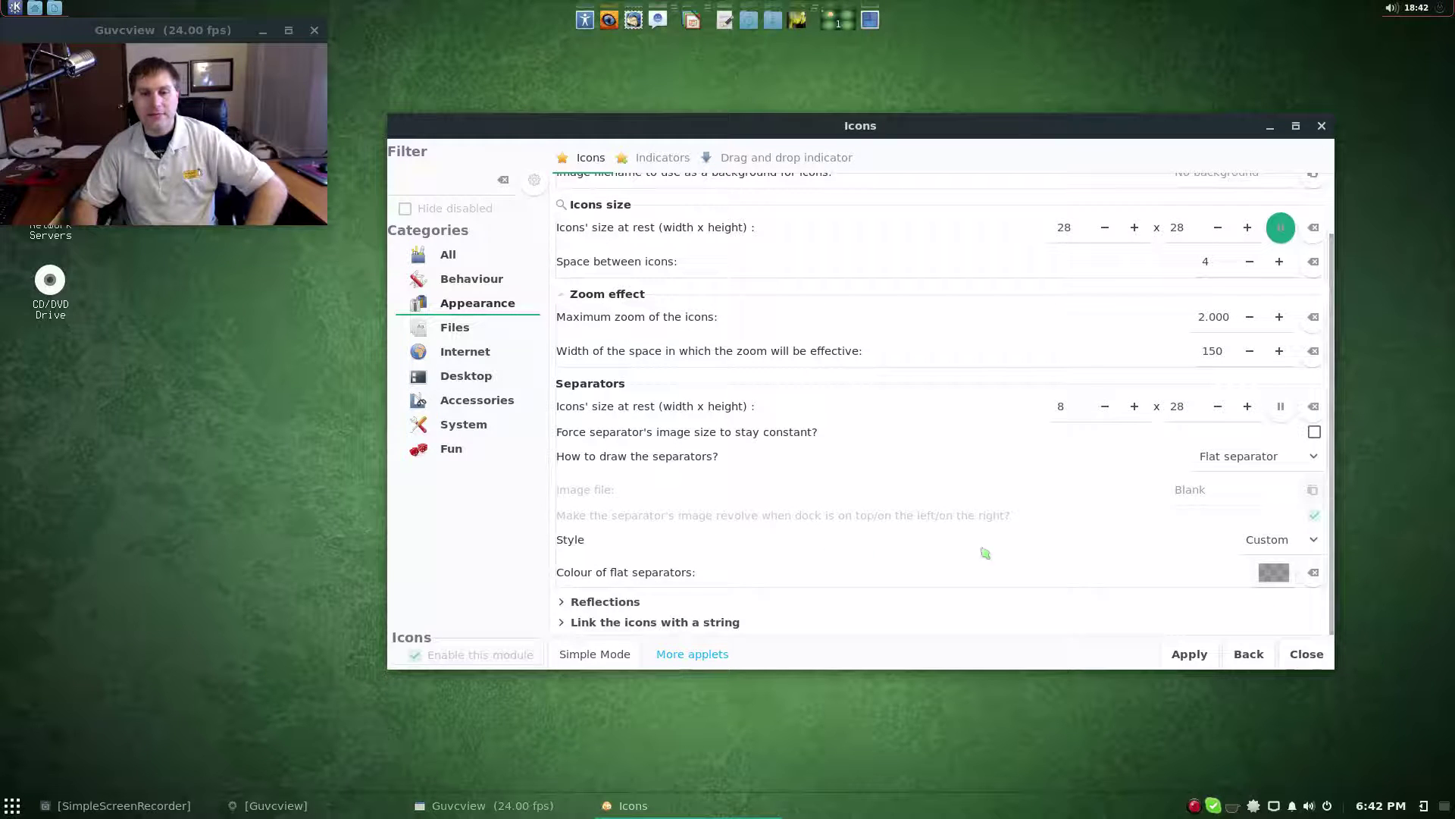
{"action": "left_click", "coordinate": [598, 599]}
{"action": "scroll", "coordinate": [941, 612], "scroll_direction": "down", "scroll_amount": 2}
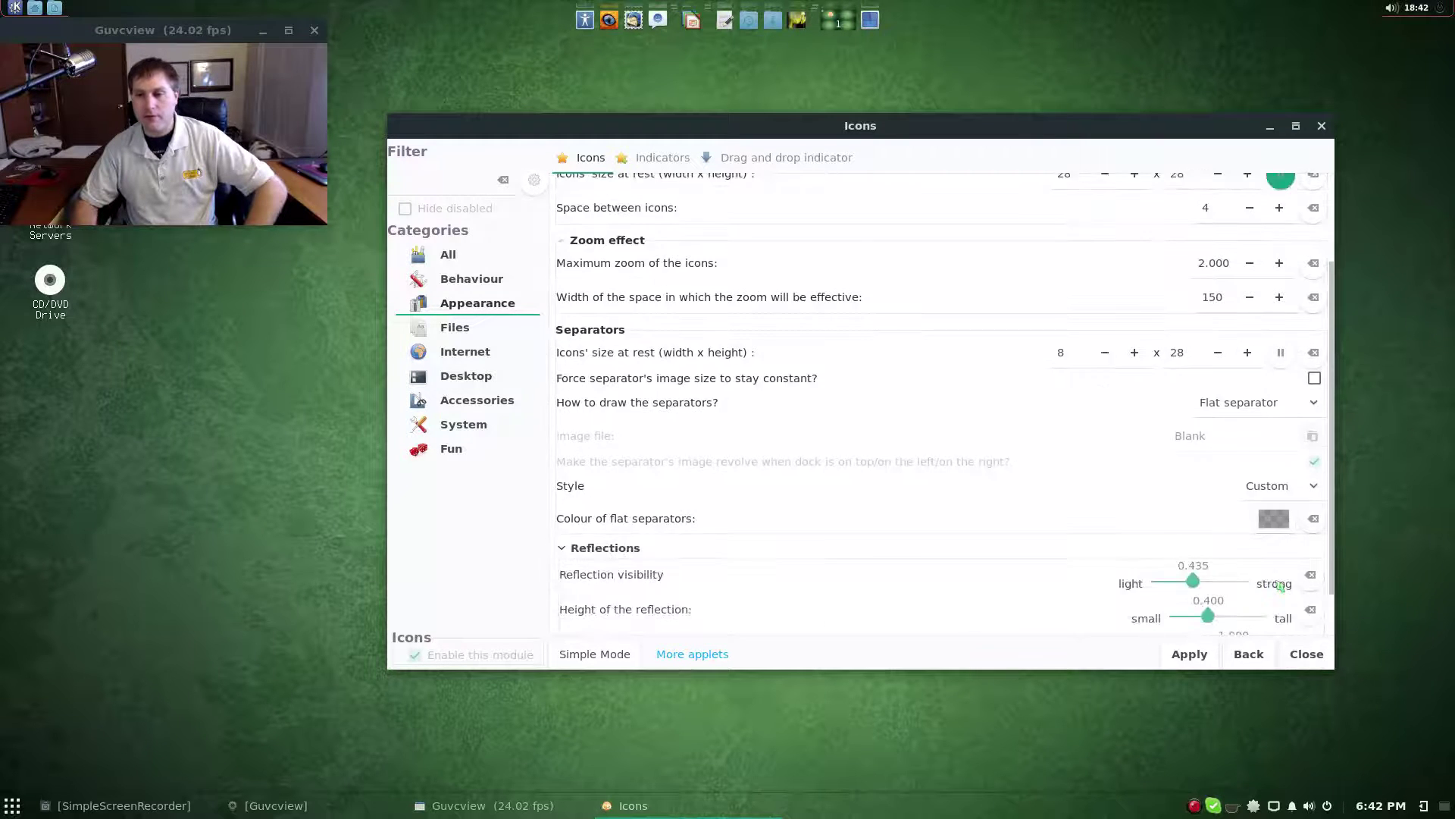
{"action": "left_click_drag", "start_coordinate": [1191, 526], "coordinate": [1256, 556]}
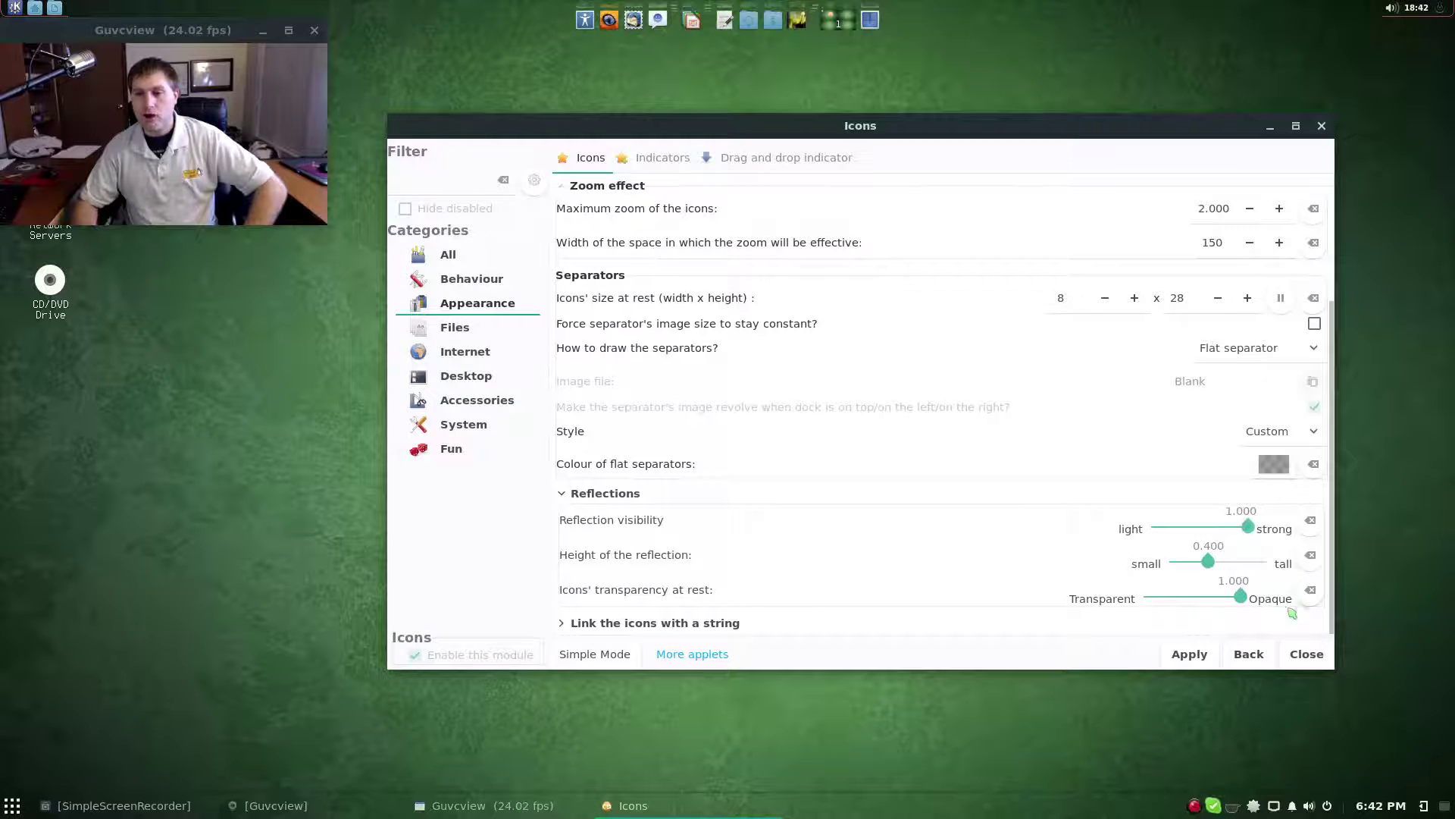
{"action": "left_click", "coordinate": [1189, 653]}
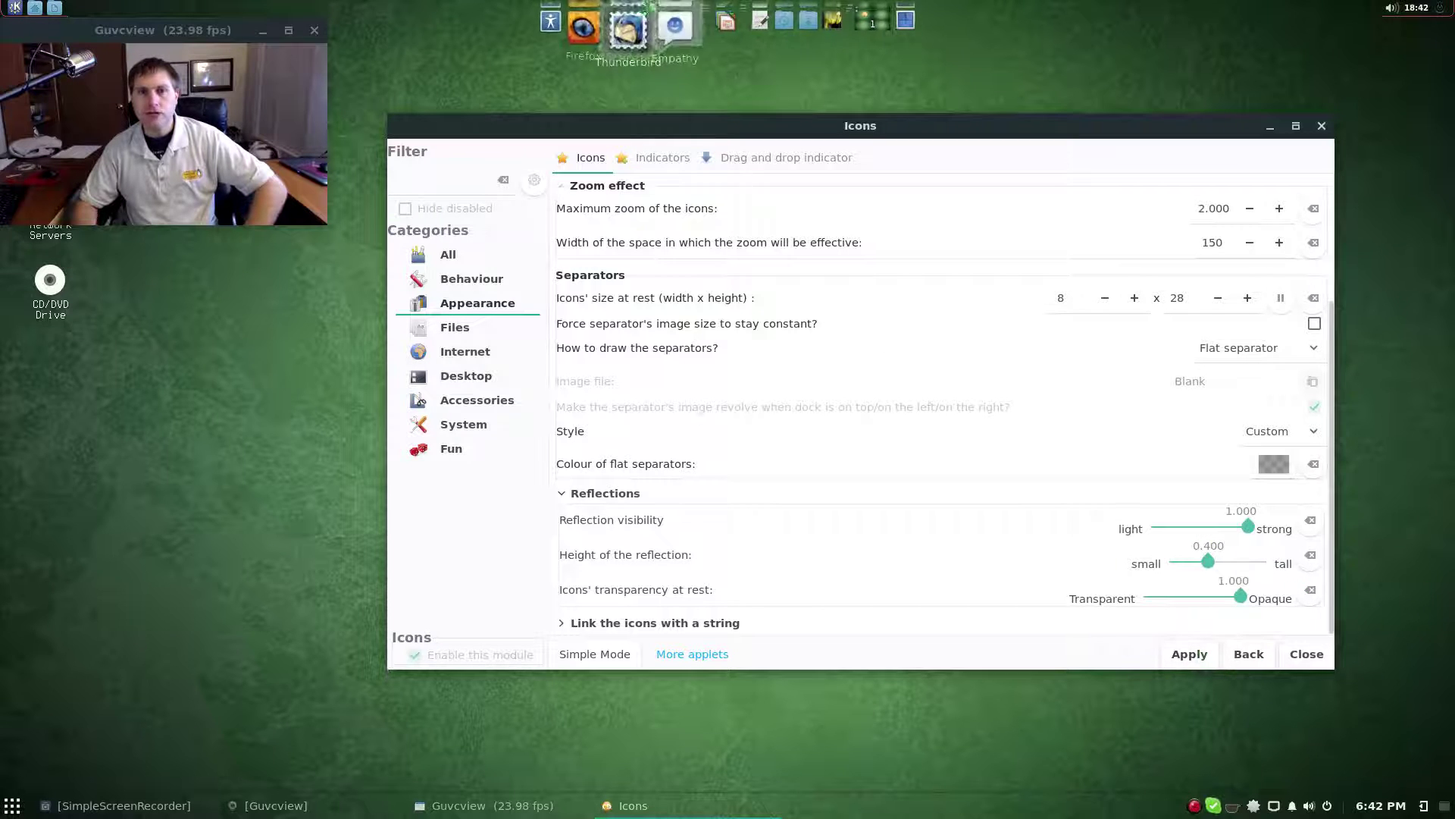
Step: Raise the height of the dock icons' reflection to 1.000 and apply it
{"action": "left_click_drag", "start_coordinate": [1207, 562], "coordinate": [1256, 579]}
{"action": "left_click", "coordinate": [1249, 655]}
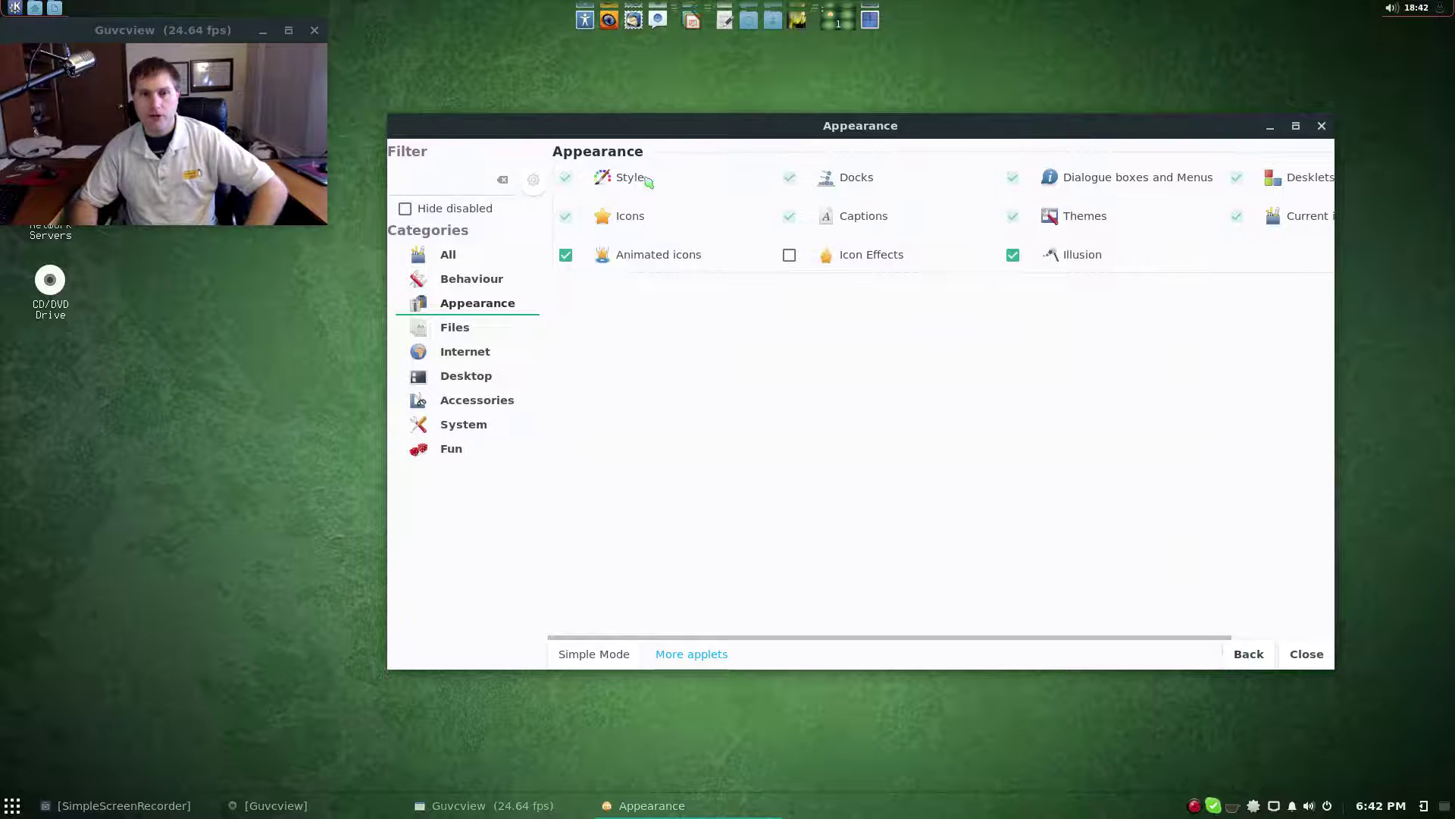
{"action": "left_click", "coordinate": [629, 216]}
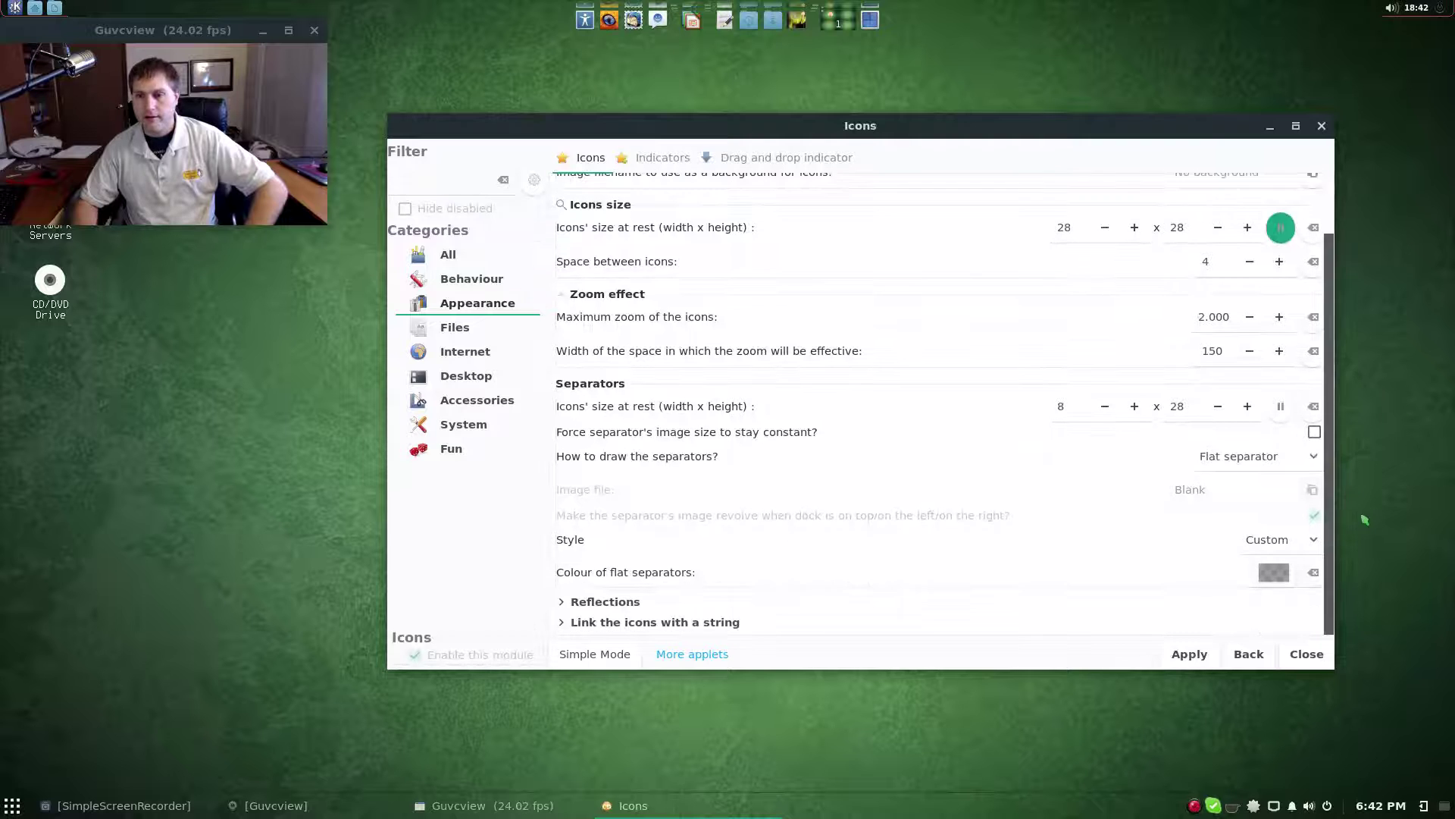
{"action": "left_click", "coordinate": [626, 606]}
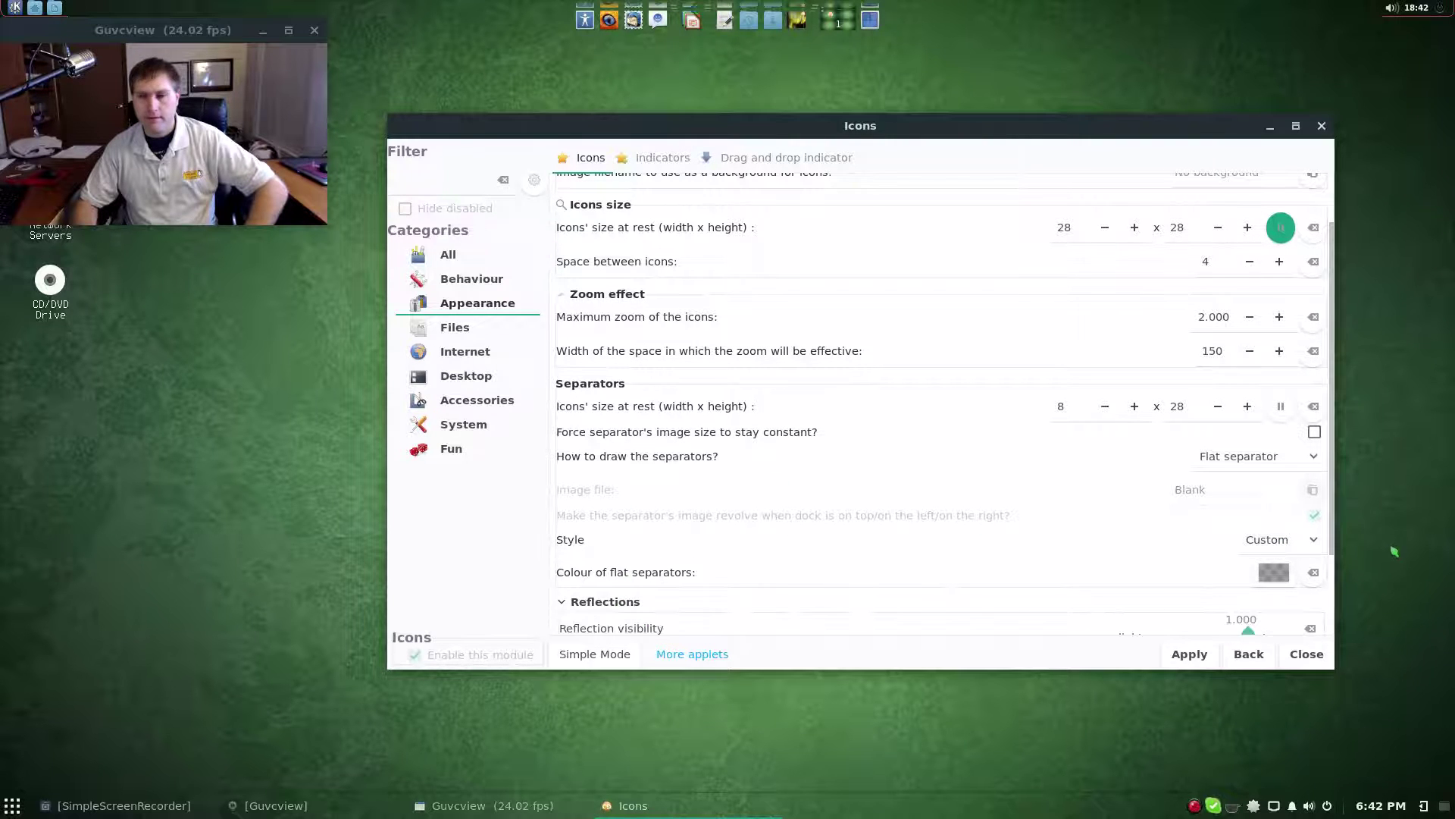
{"action": "scroll", "coordinate": [1336, 601], "scroll_direction": "down", "scroll_amount": 3}
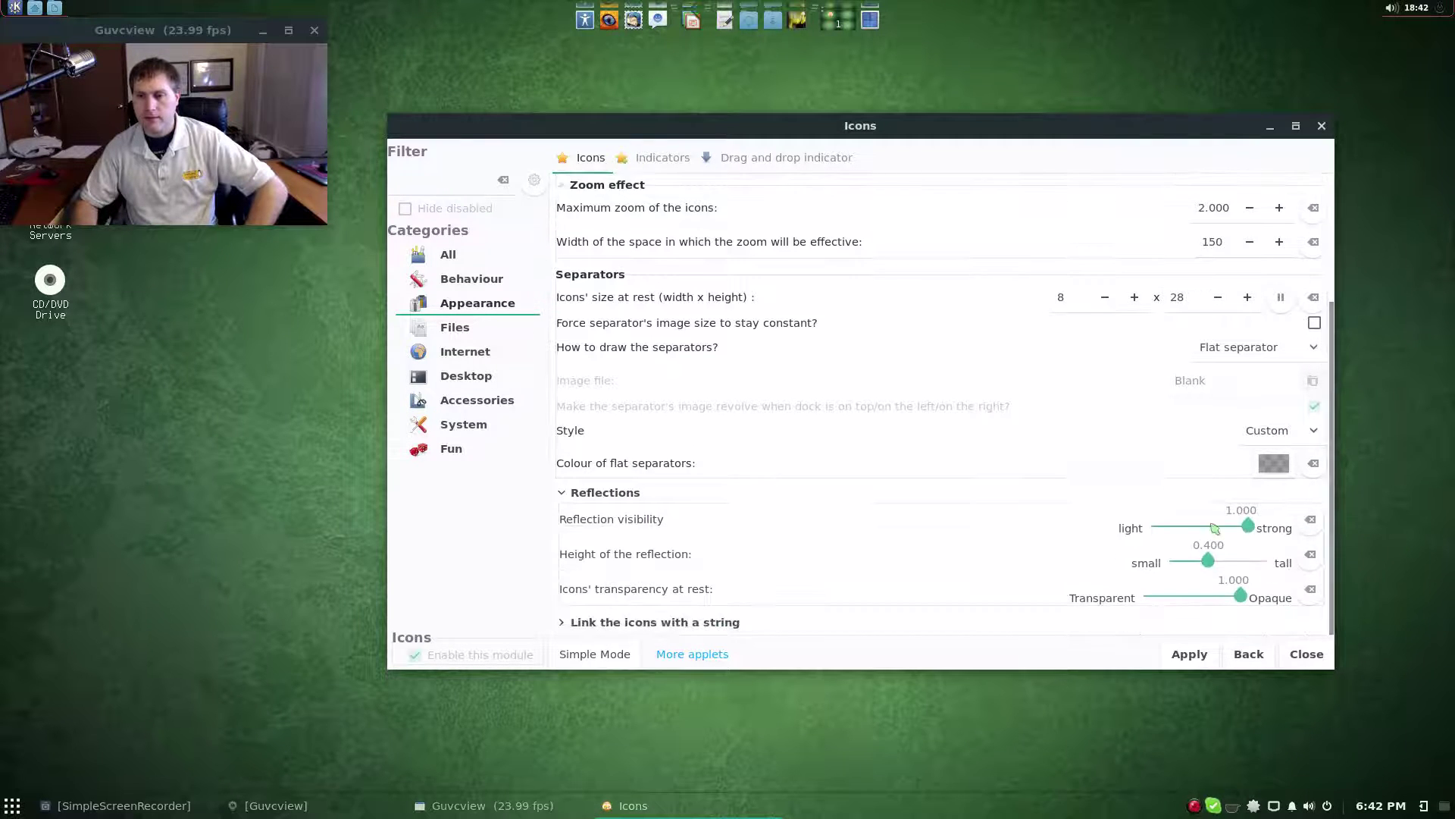
{"action": "left_click_drag", "start_coordinate": [1208, 560], "coordinate": [1269, 597]}
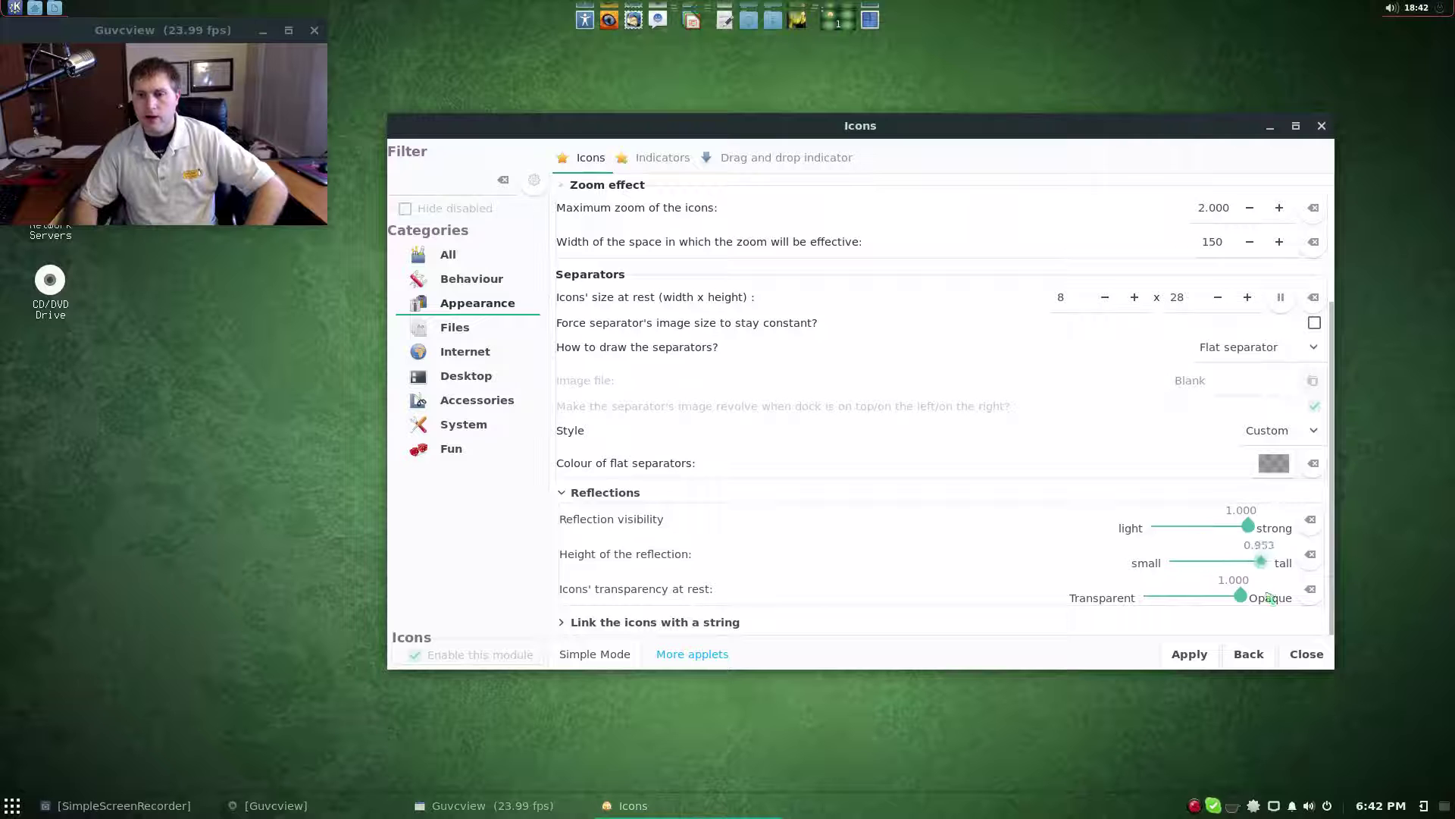
{"action": "left_click", "coordinate": [1189, 653]}
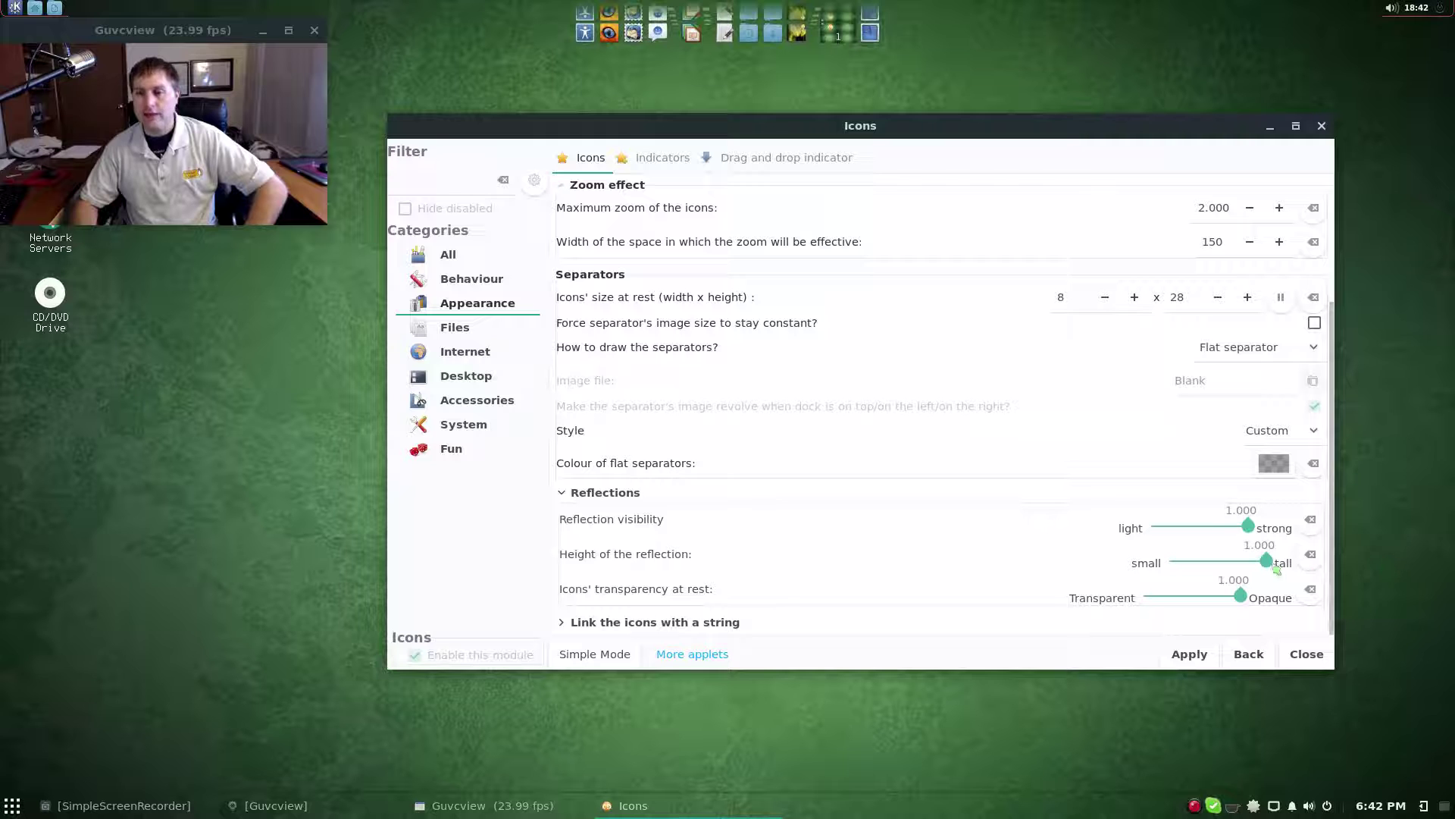
Step: Try an icon reflection height of 0.148, and set it to 0.836, applying each value to the dock
{"action": "left_click_drag", "start_coordinate": [1251, 562], "coordinate": [1186, 557]}
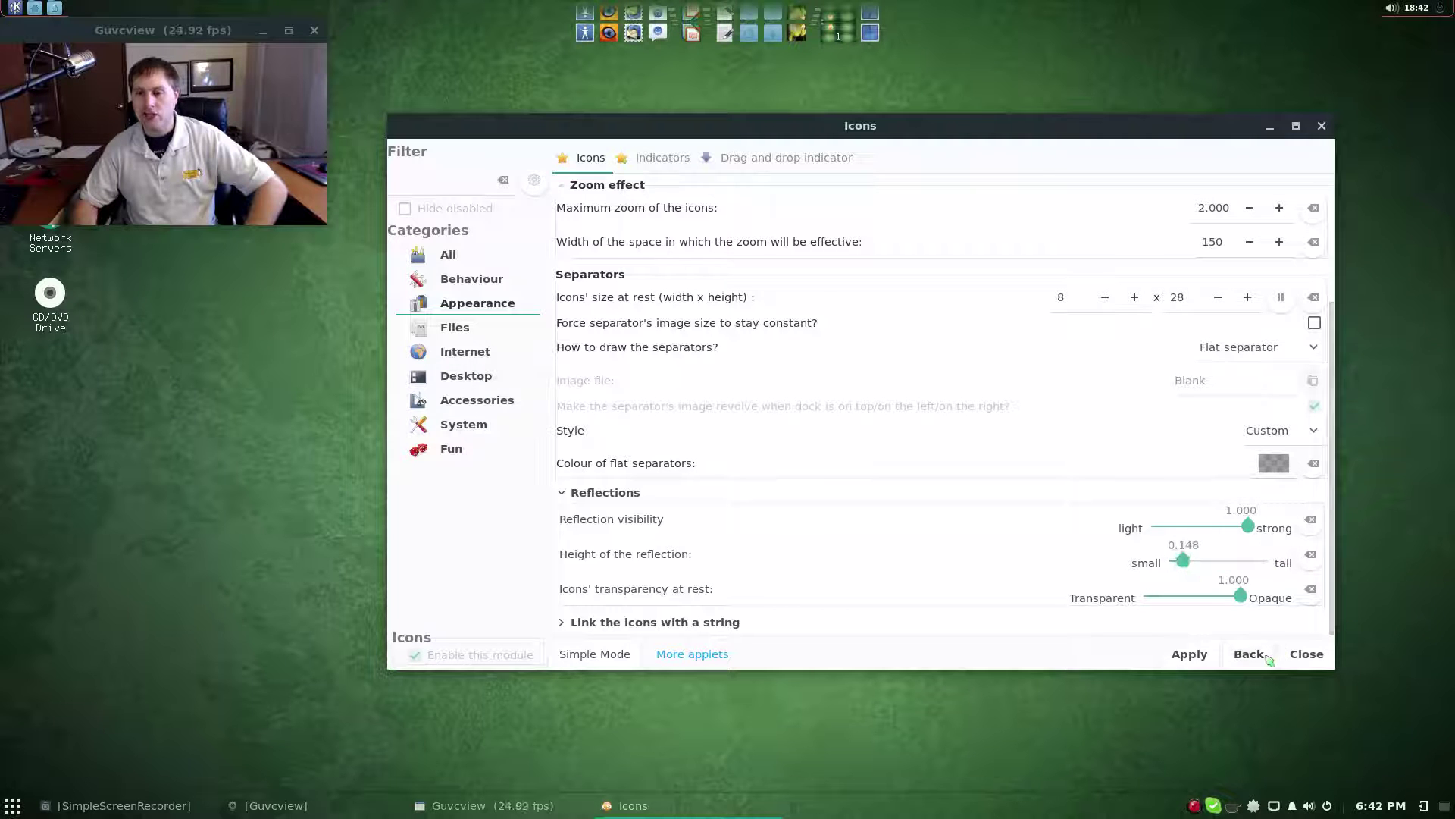
{"action": "left_click", "coordinate": [1189, 653]}
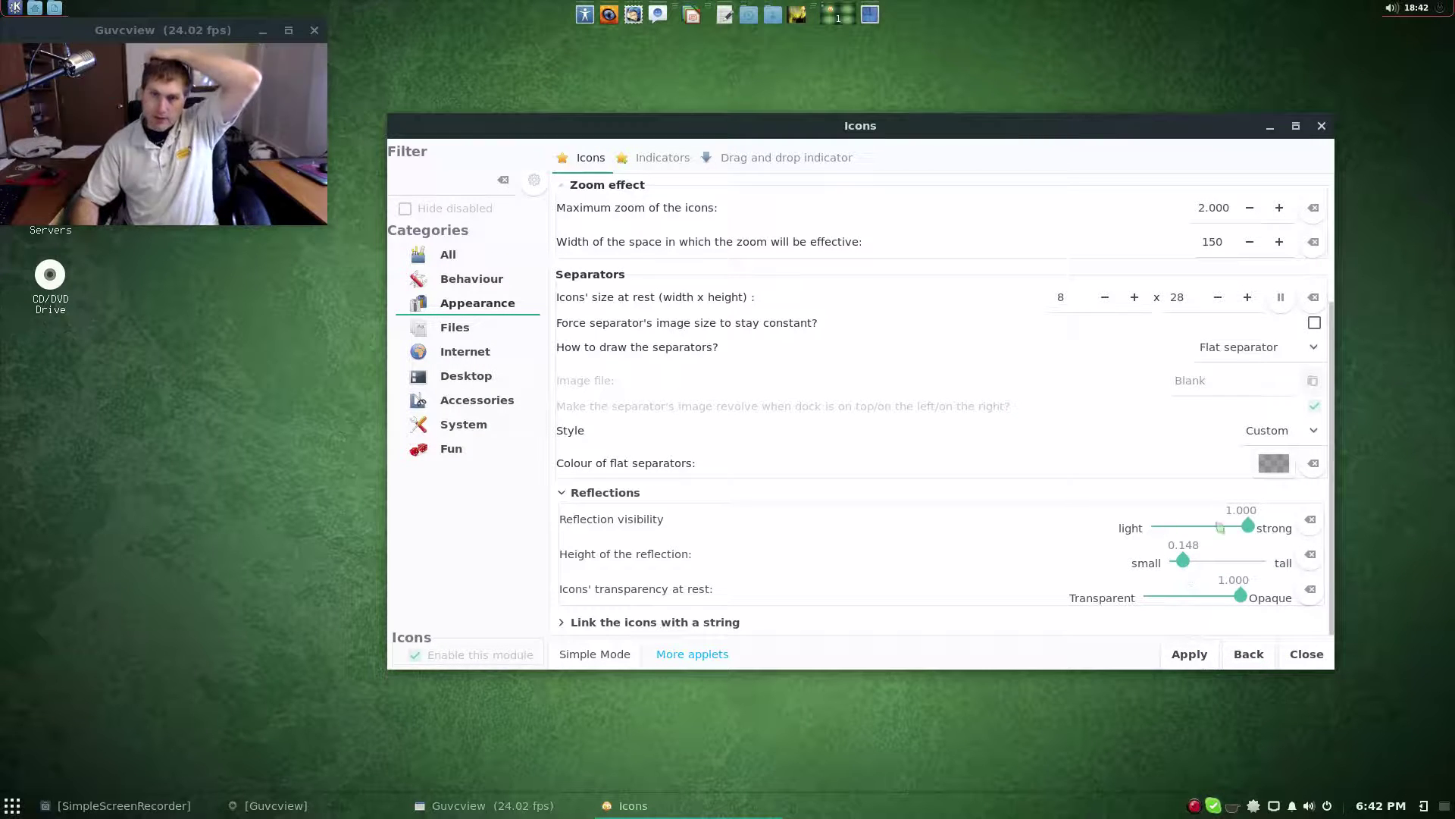
{"action": "left_click_drag", "start_coordinate": [1187, 569], "coordinate": [1251, 562]}
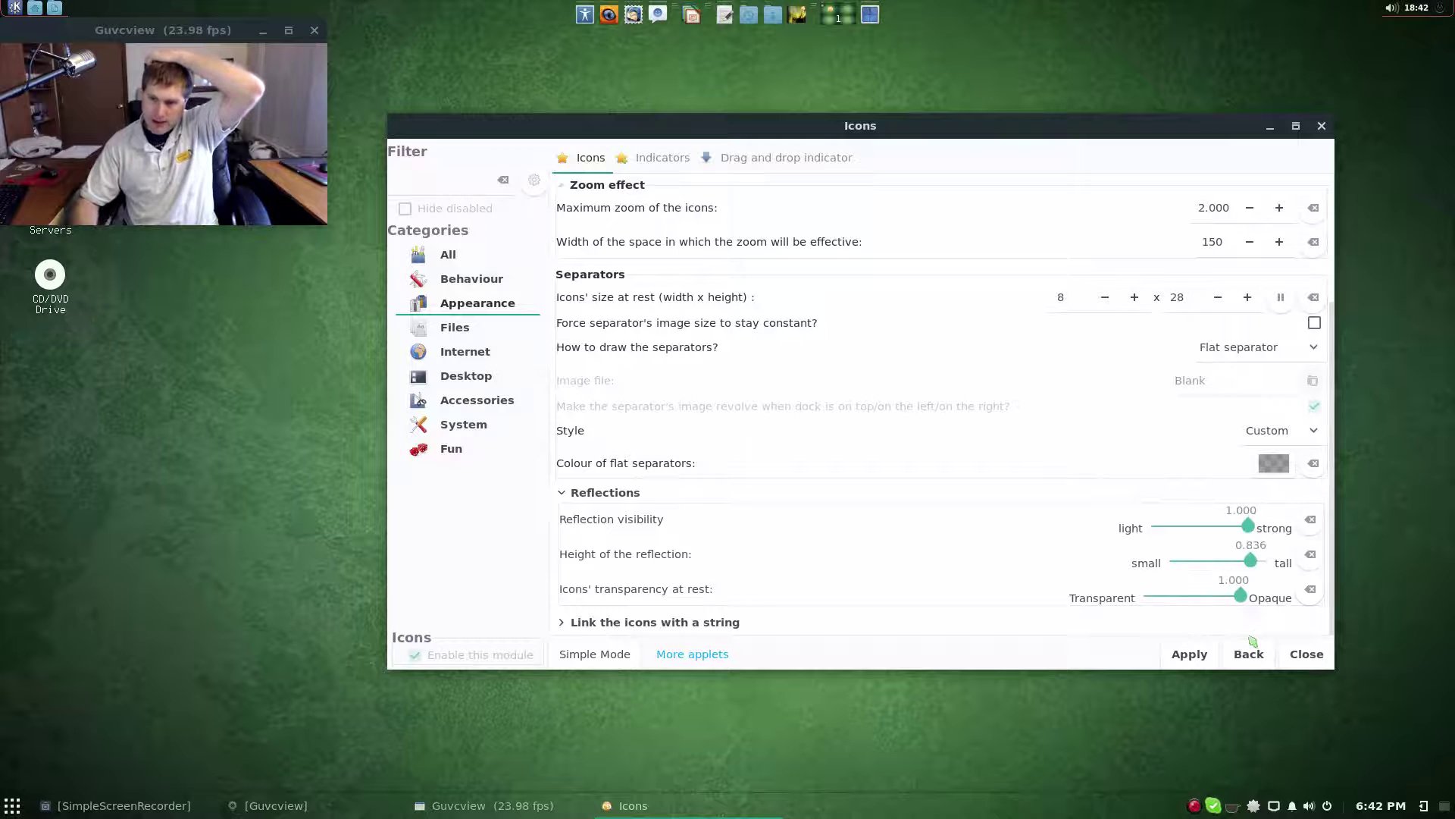
{"action": "left_click", "coordinate": [1190, 654]}
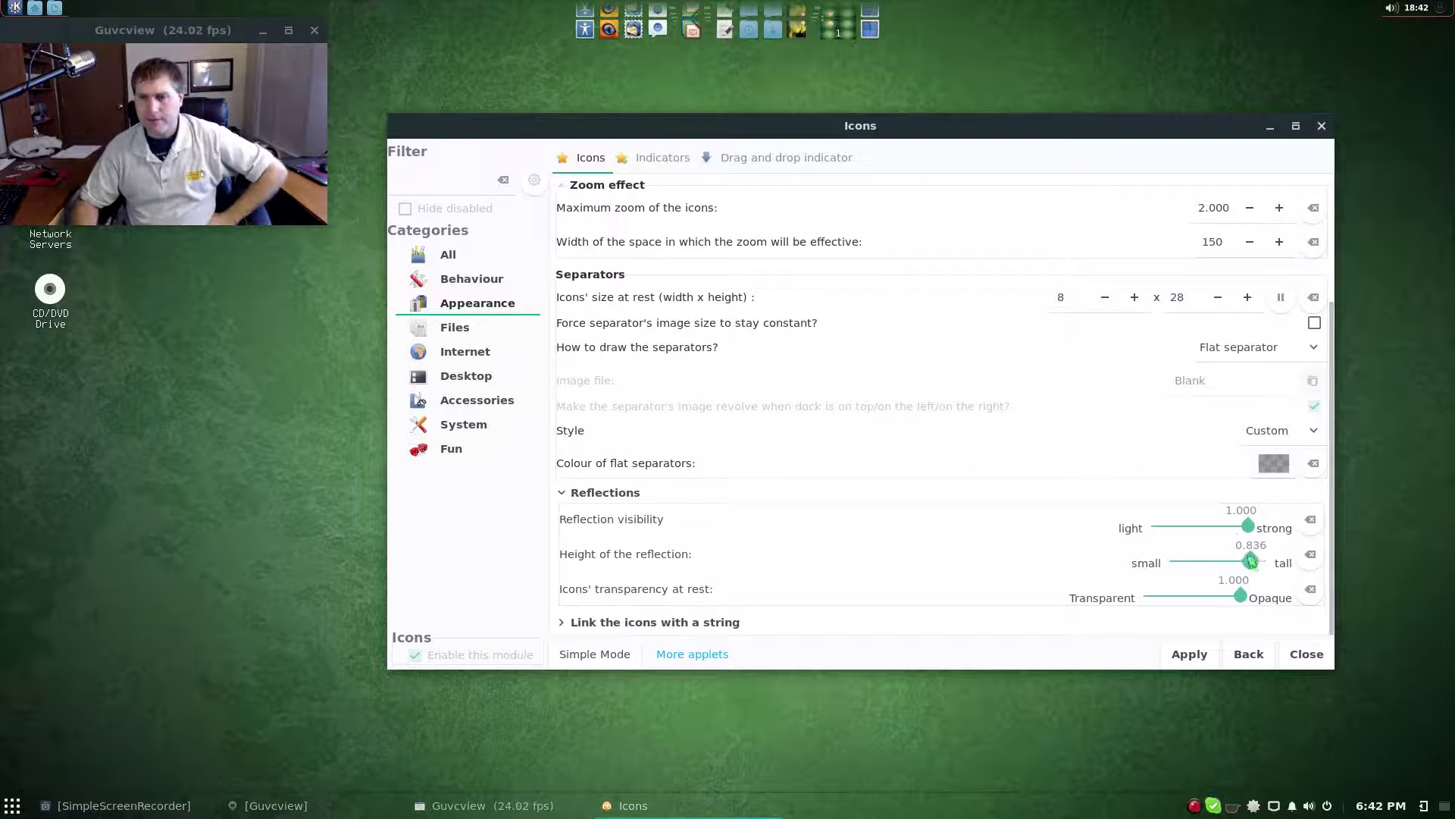
Step: Set the icons' reflection visibility to 0.398, then their transparency at rest to 0.883 after trying 0.219, applying each value
{"action": "left_click_drag", "start_coordinate": [1247, 525], "coordinate": [1202, 509]}
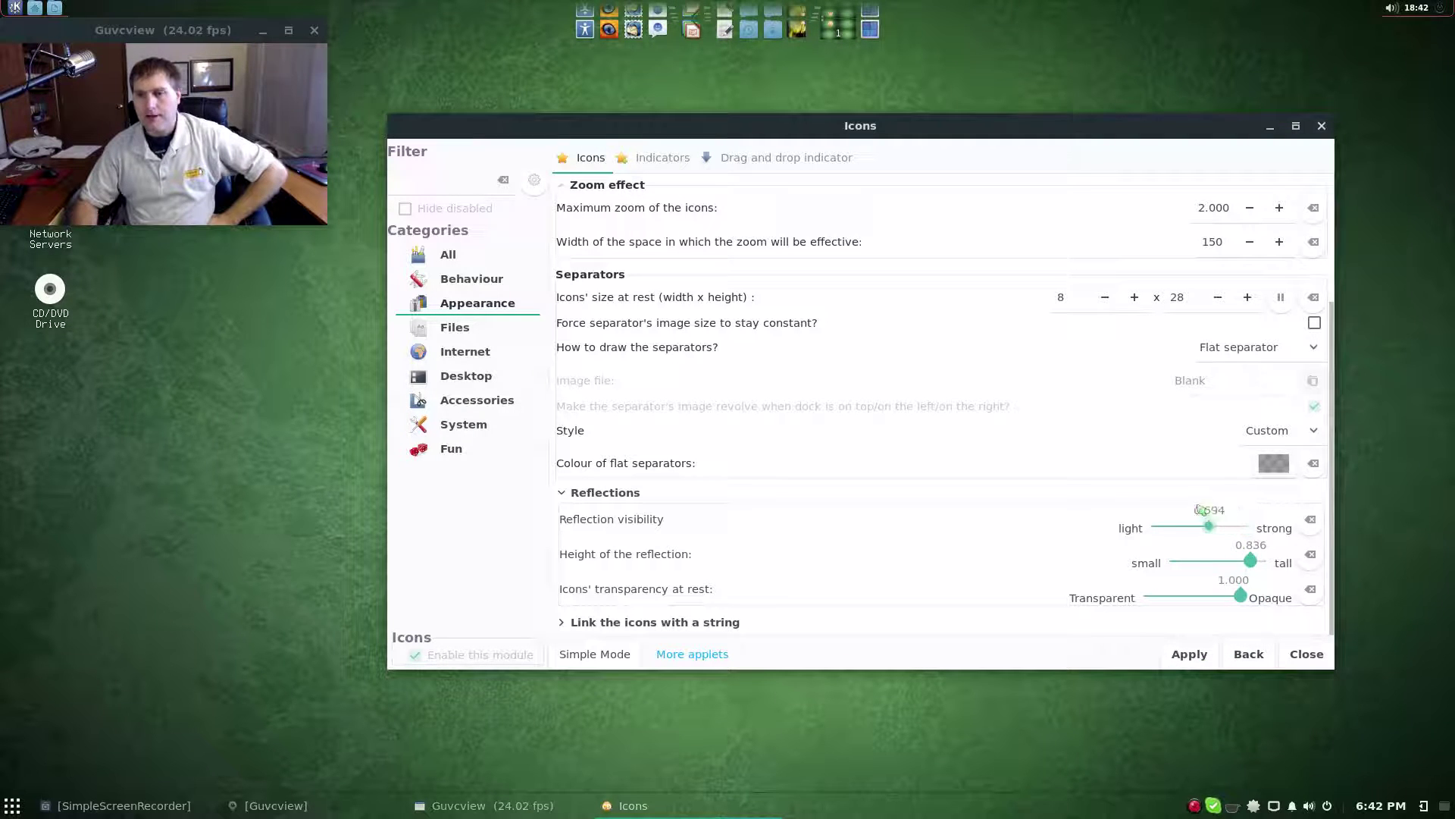
{"action": "left_click", "coordinate": [1189, 655]}
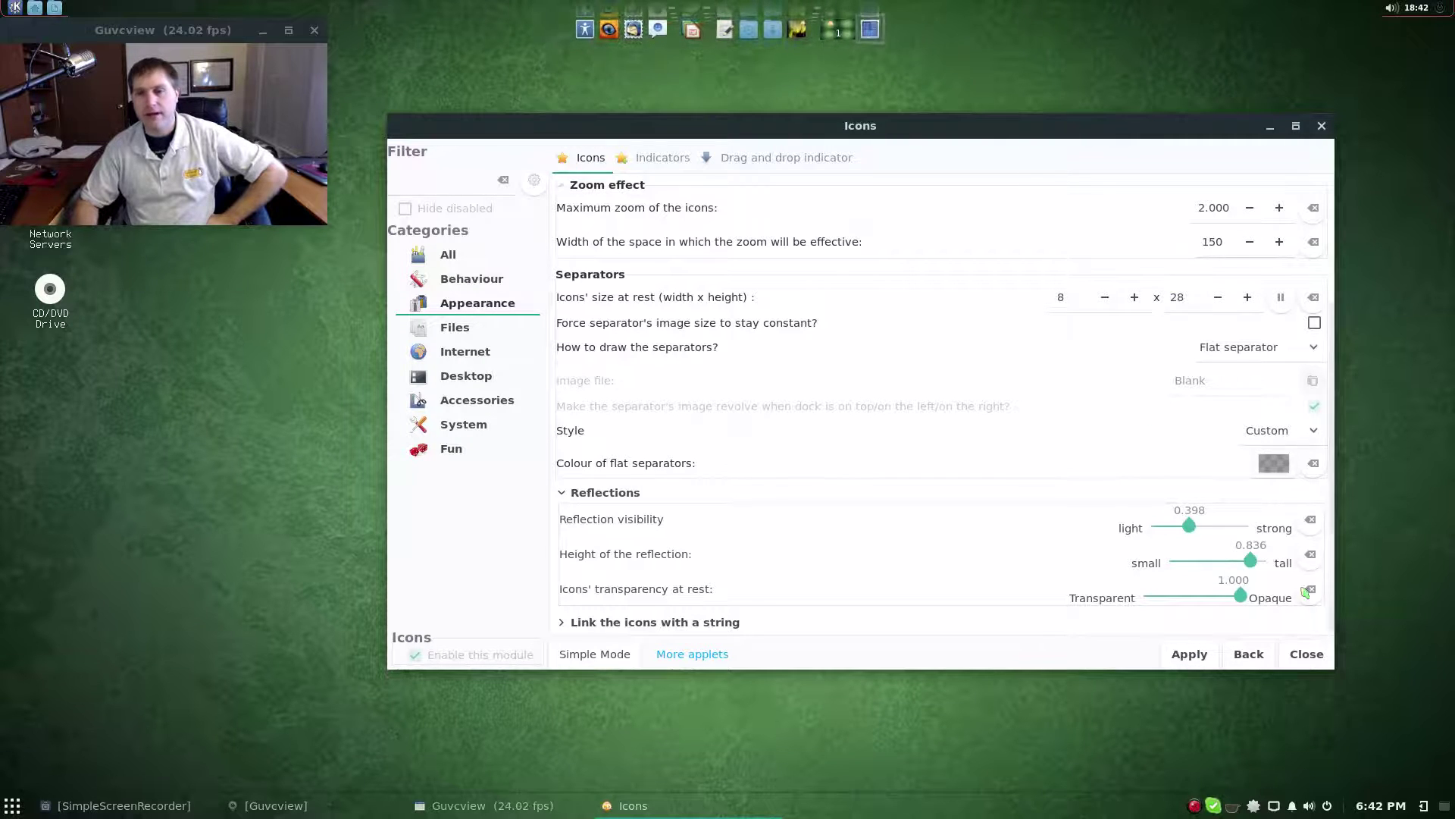
{"action": "left_click_drag", "start_coordinate": [1239, 595], "coordinate": [1165, 597]}
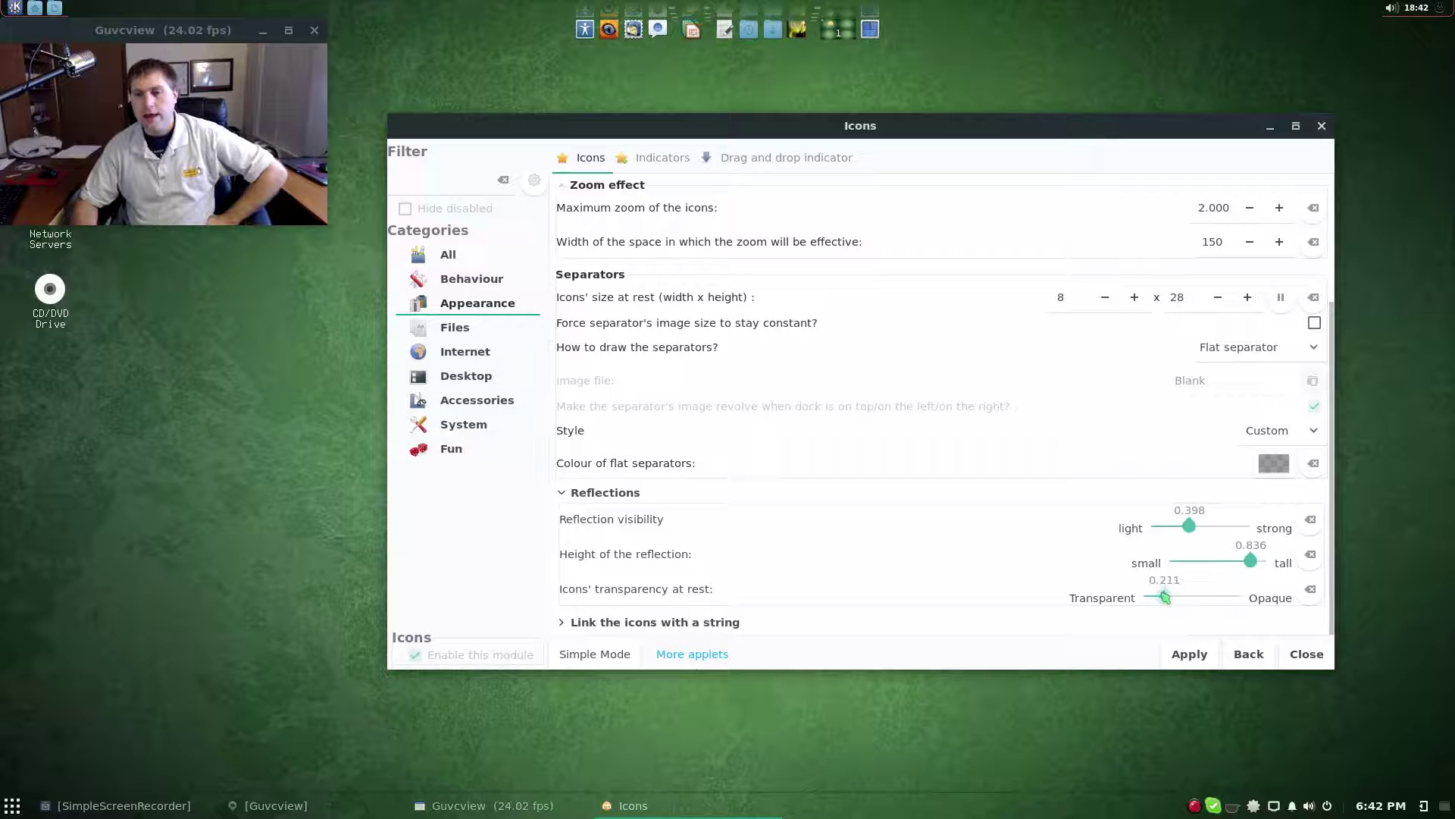
{"action": "left_click", "coordinate": [1187, 654]}
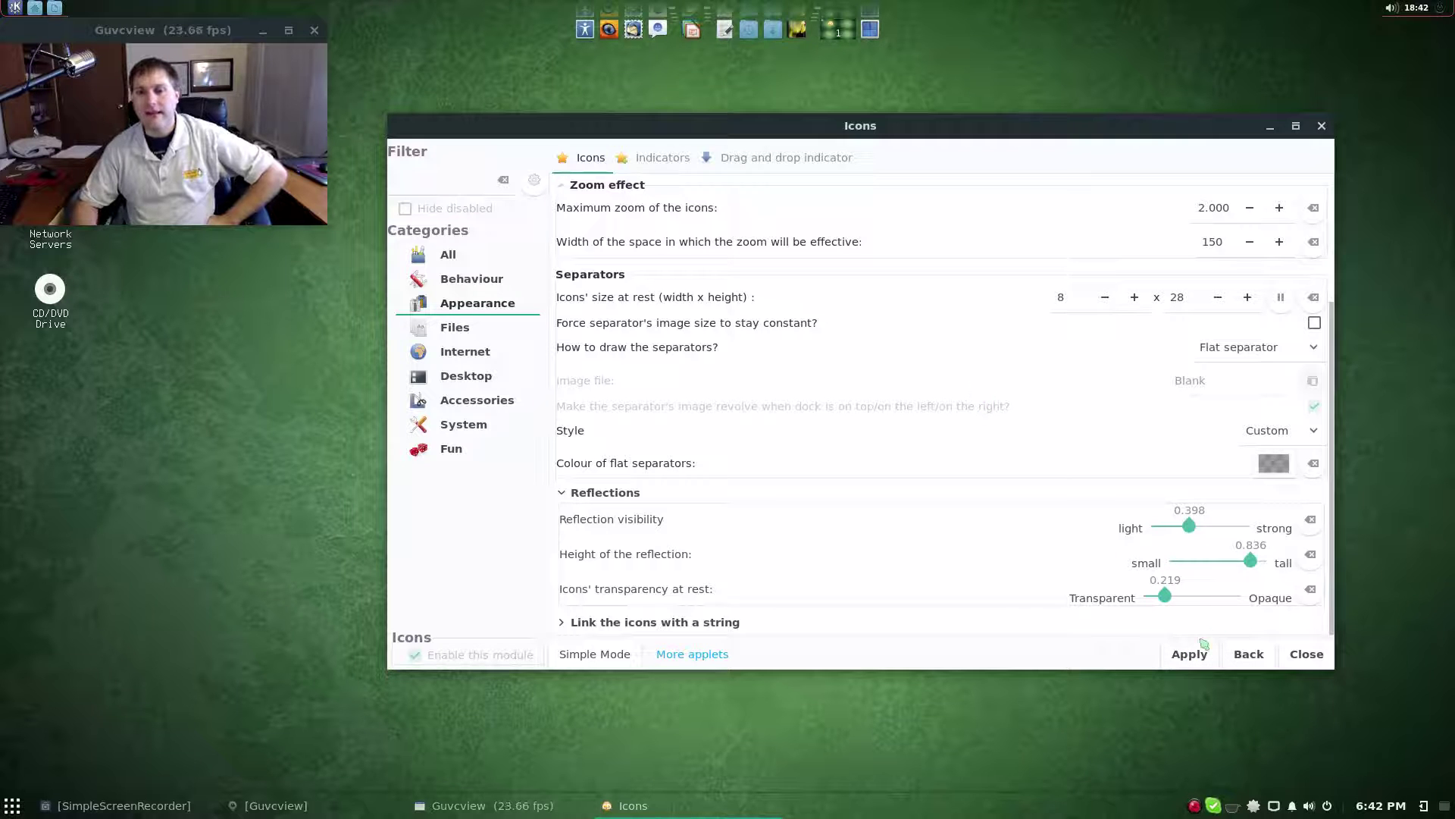
{"action": "left_click", "coordinate": [1203, 646]}
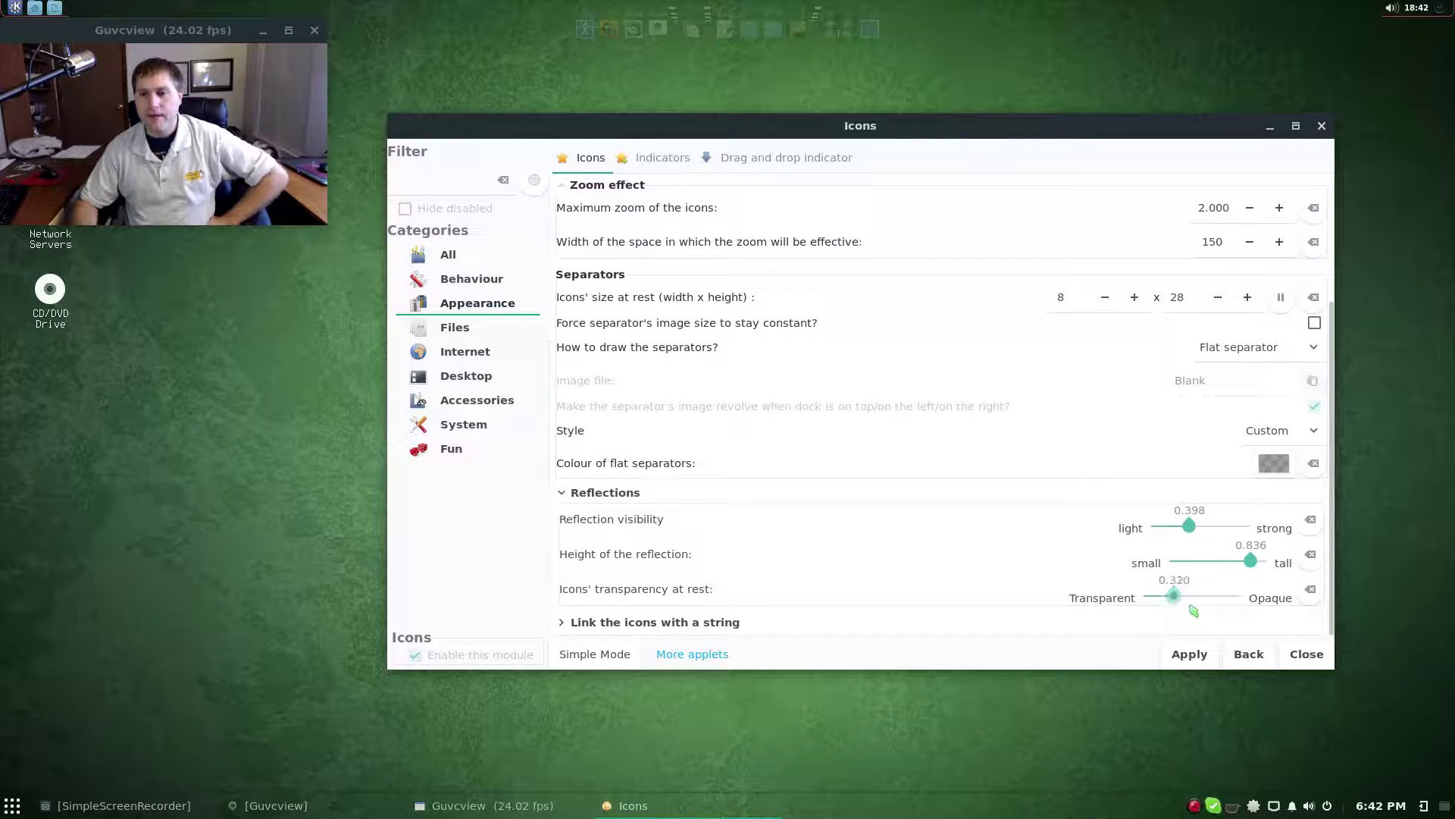
{"action": "left_click_drag", "start_coordinate": [1192, 605], "coordinate": [1229, 597]}
{"action": "left_click", "coordinate": [1205, 656]}
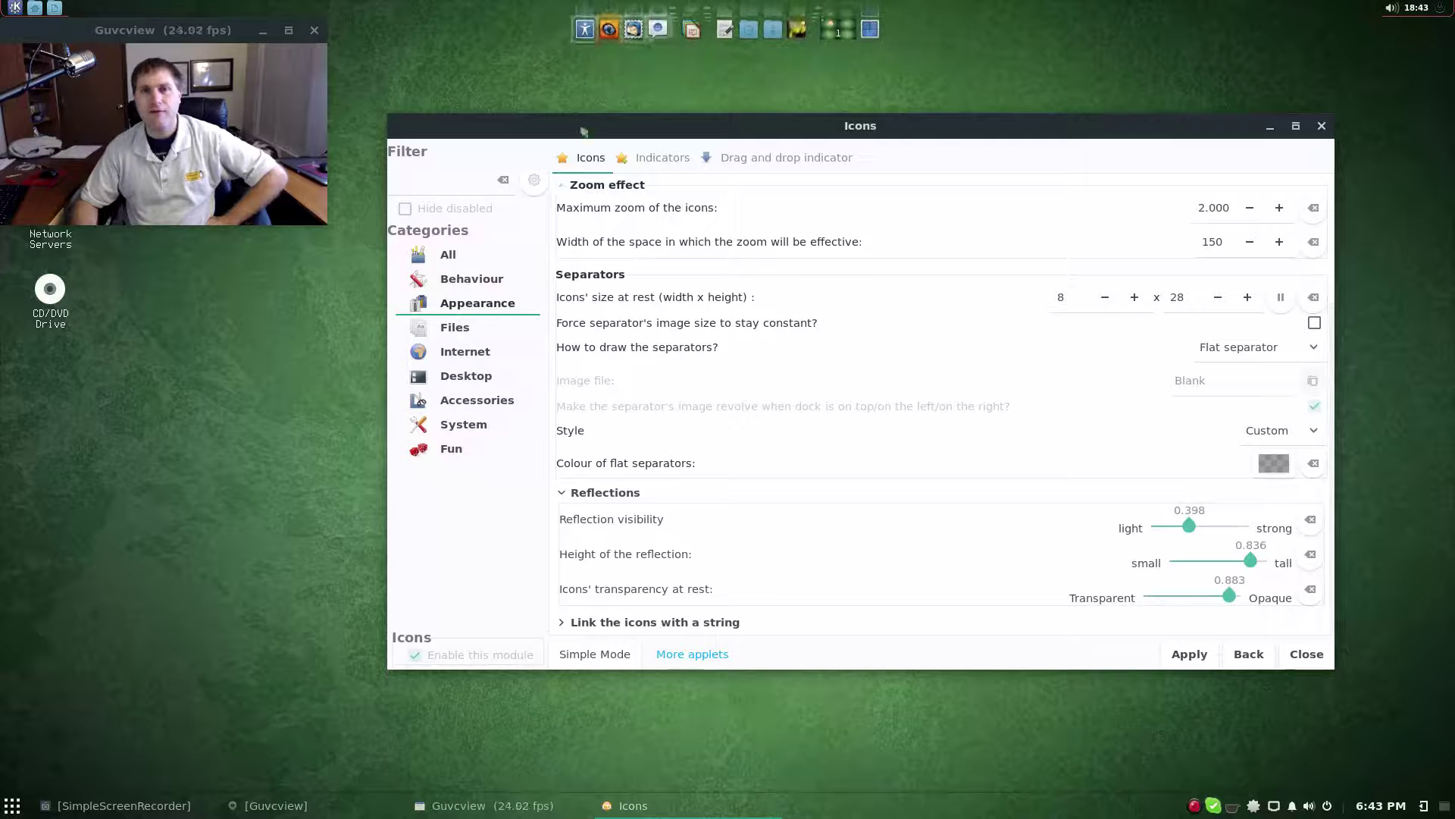
Step: Examine the options for linking icons with a string, the Illusion module's animation settings and the Files category's modules
{"action": "left_click", "coordinate": [718, 623]}
{"action": "scroll", "coordinate": [718, 623], "scroll_direction": "down", "scroll_amount": 2}
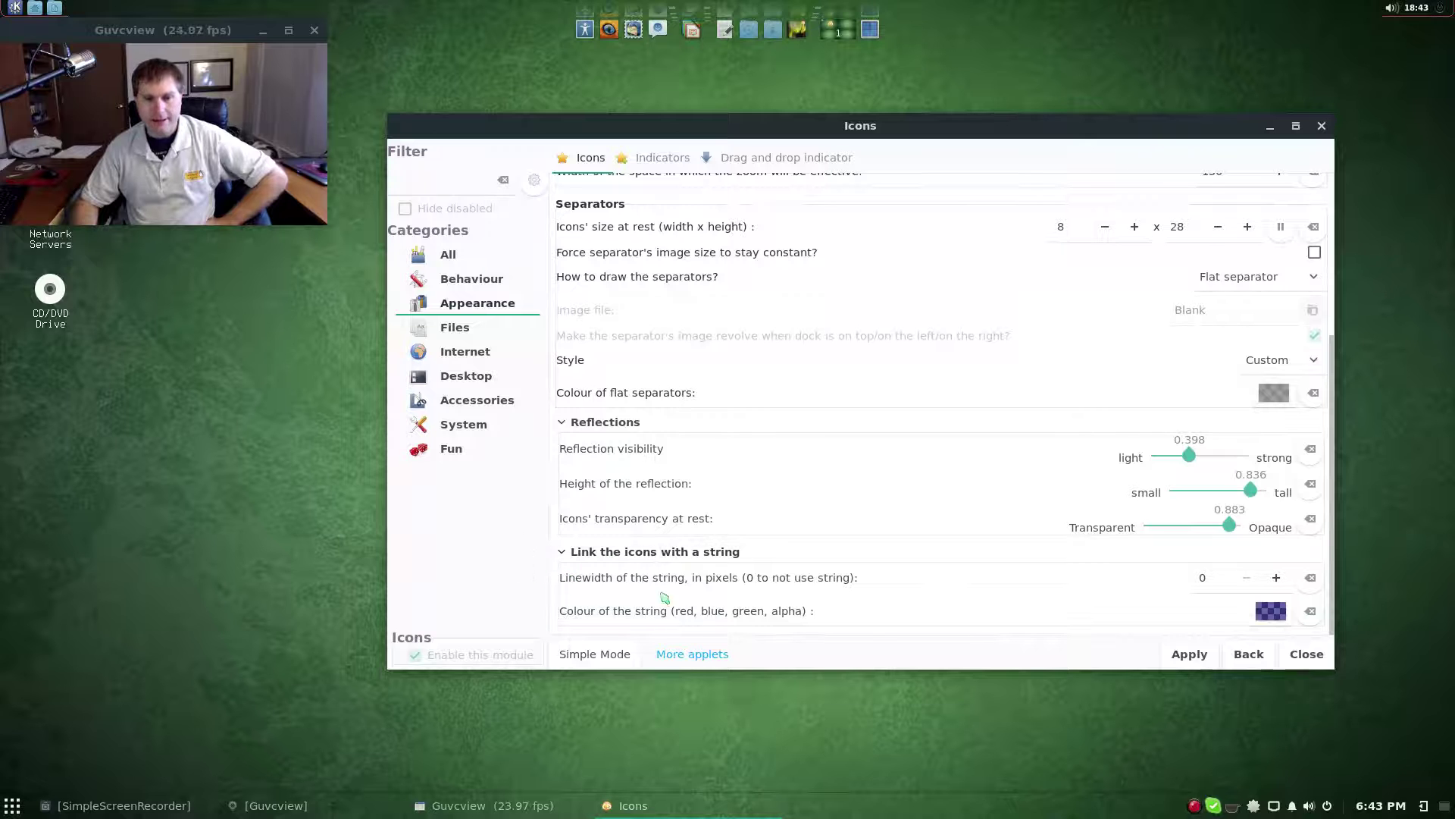
{"action": "scroll", "coordinate": [719, 466], "scroll_direction": "up", "scroll_amount": 7}
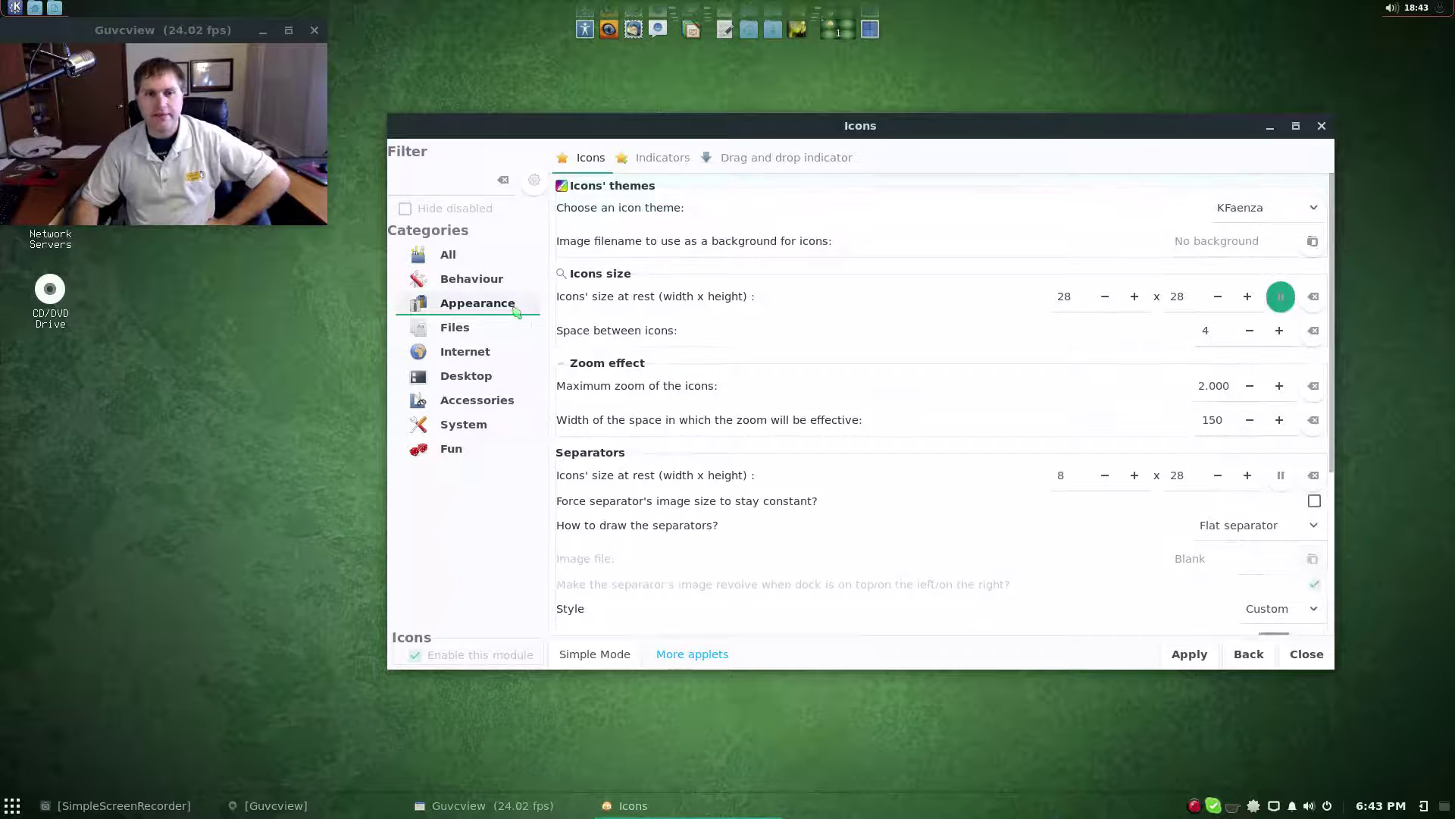
{"action": "left_click", "coordinate": [1248, 653]}
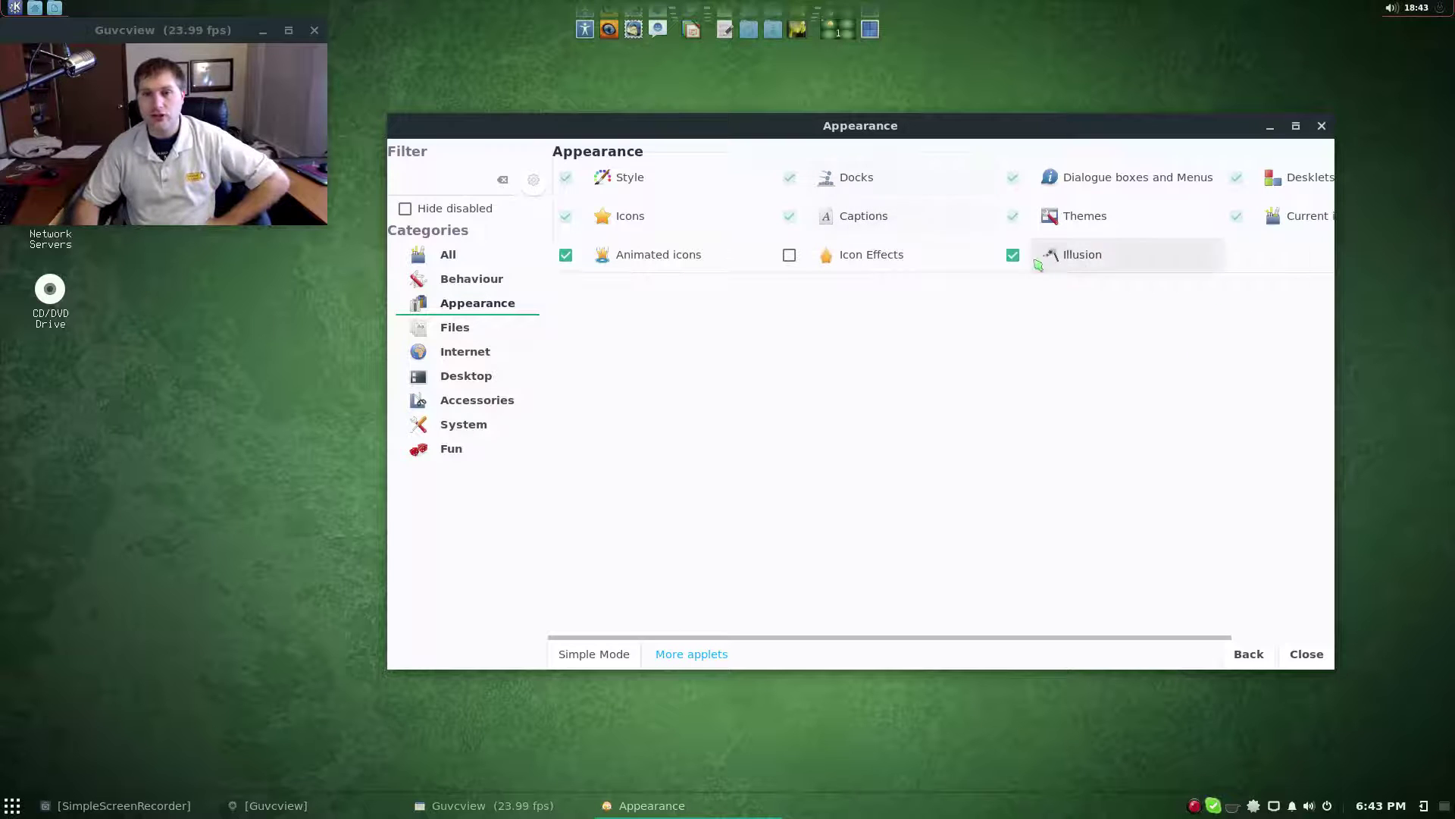
{"action": "left_click", "coordinate": [1065, 257]}
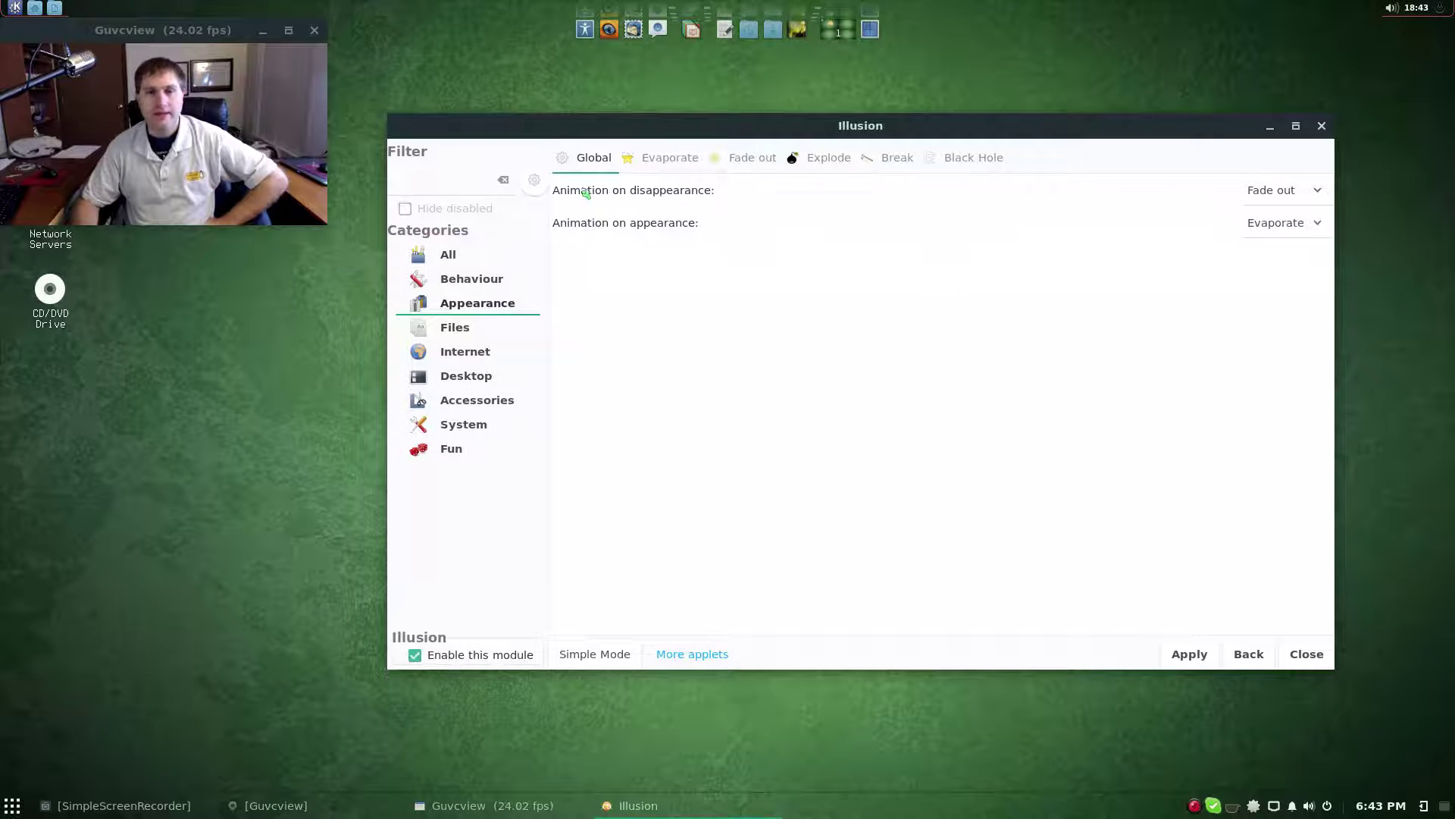
{"action": "left_click", "coordinate": [454, 327]}
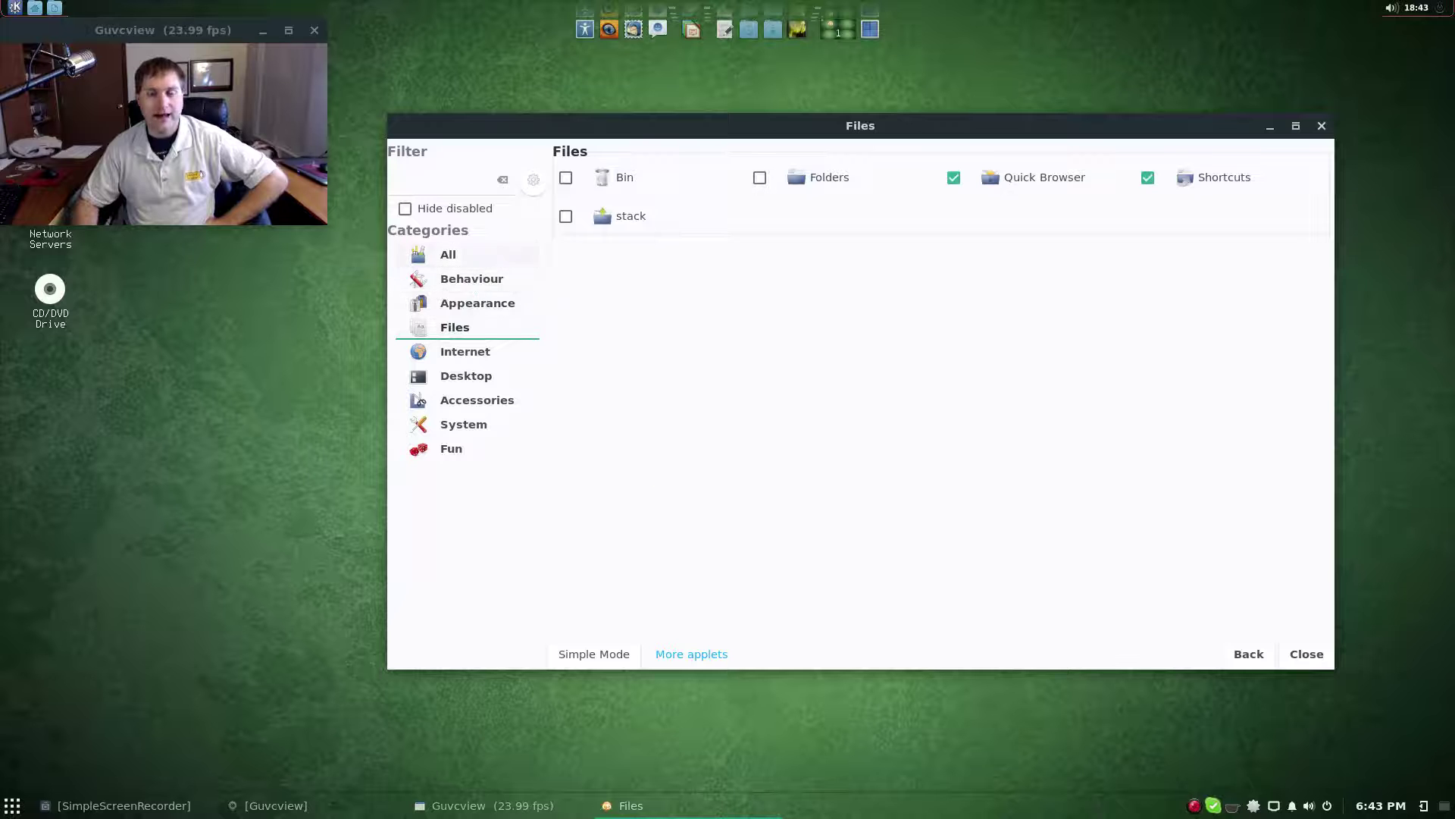
Step: Switch the configuration to simple mode and remove the Office sub-dock from the top dock's current items
{"action": "left_click", "coordinate": [608, 658]}
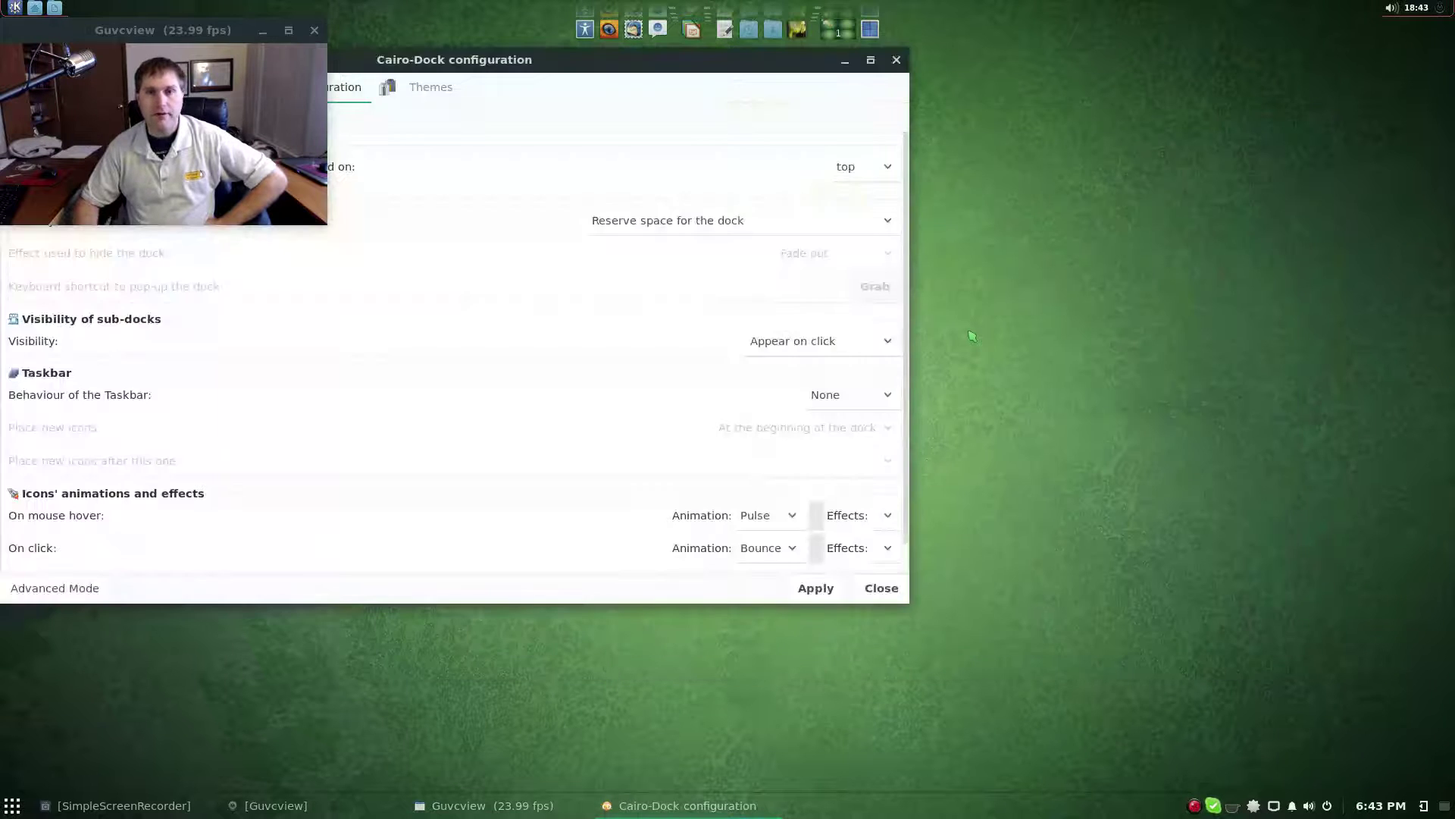
{"action": "left_click_drag", "start_coordinate": [485, 60], "coordinate": [843, 173]}
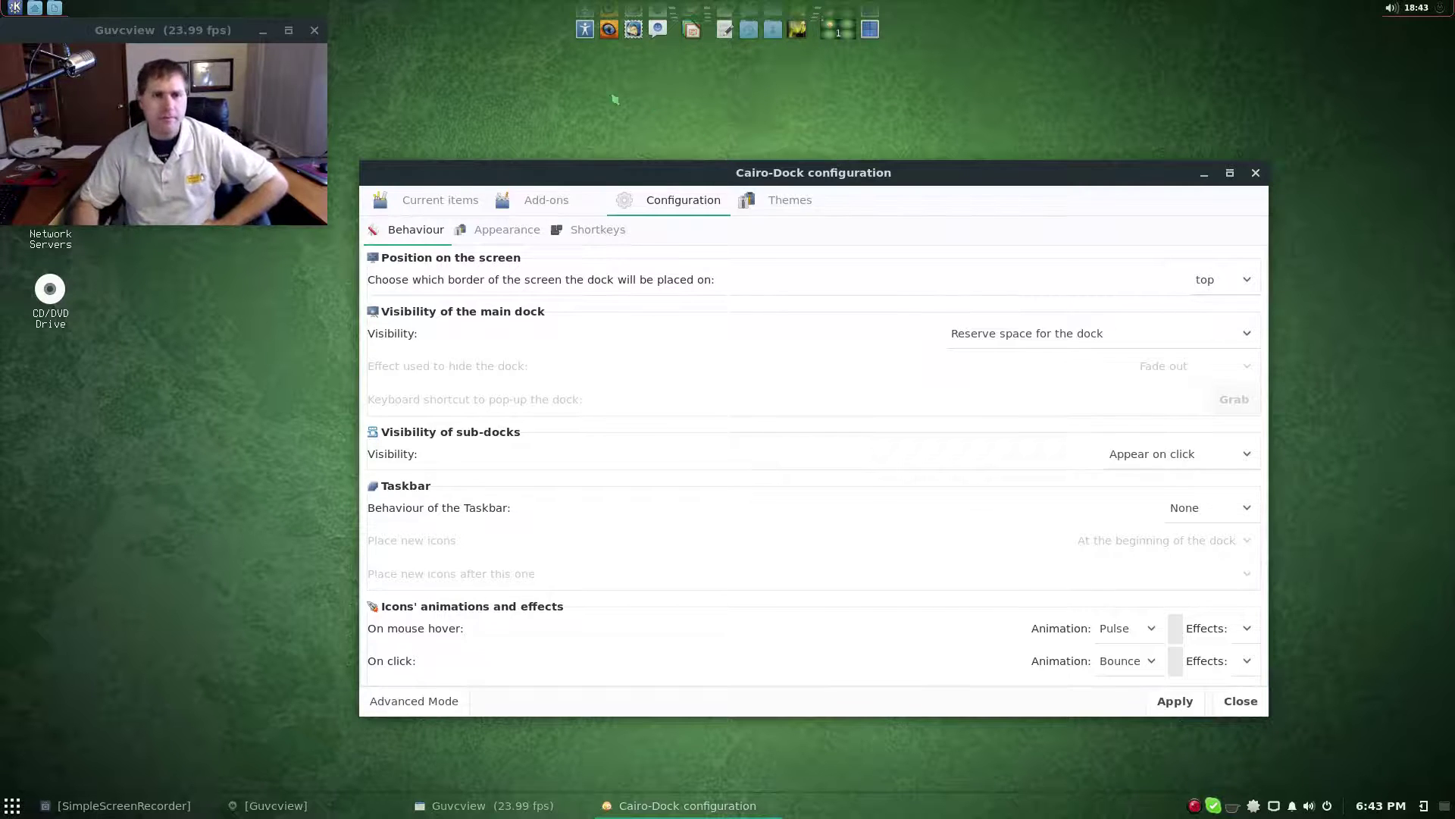
{"action": "left_click", "coordinate": [429, 200]}
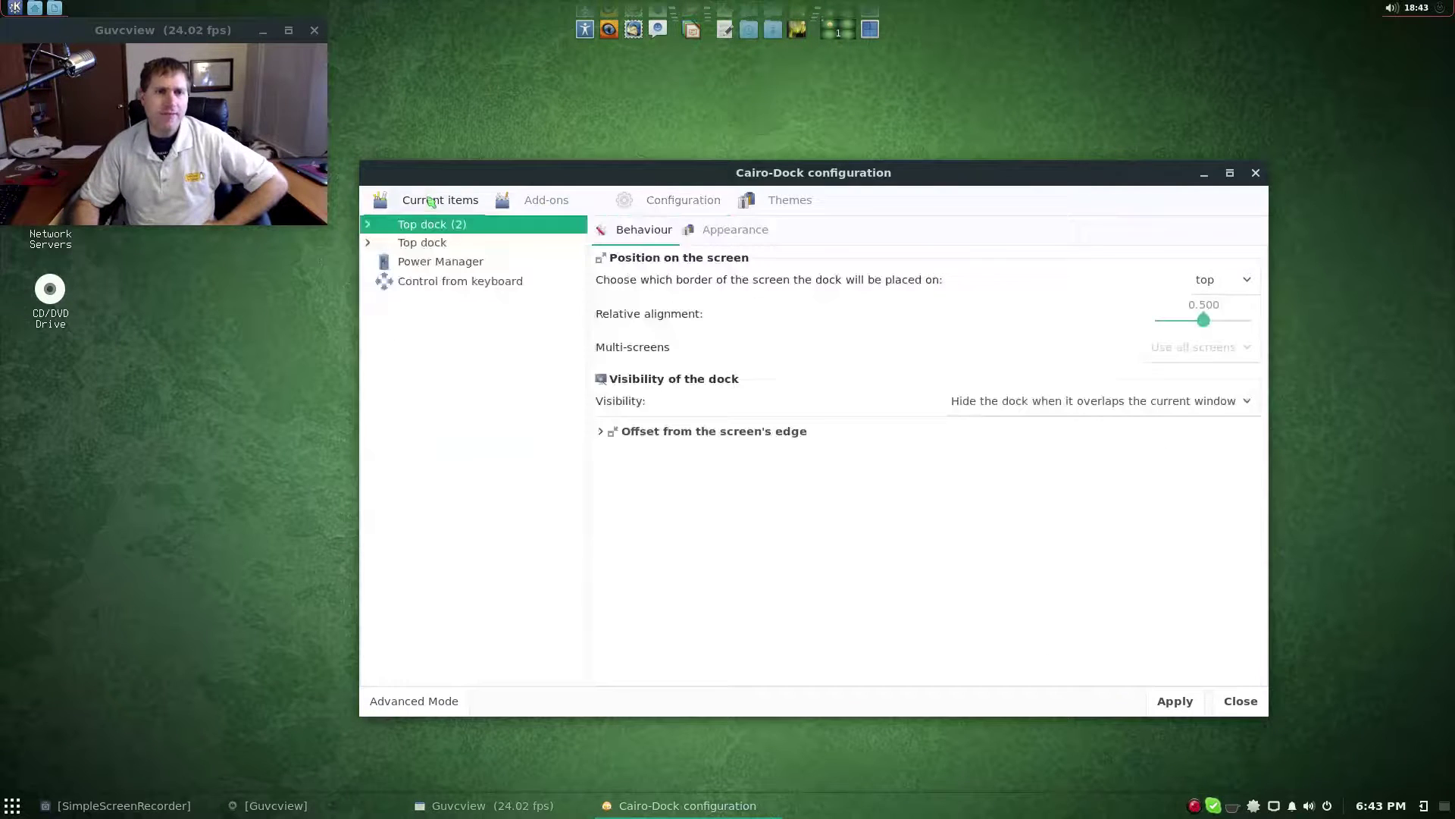
{"action": "left_click", "coordinate": [369, 243]}
{"action": "left_click", "coordinate": [426, 362]}
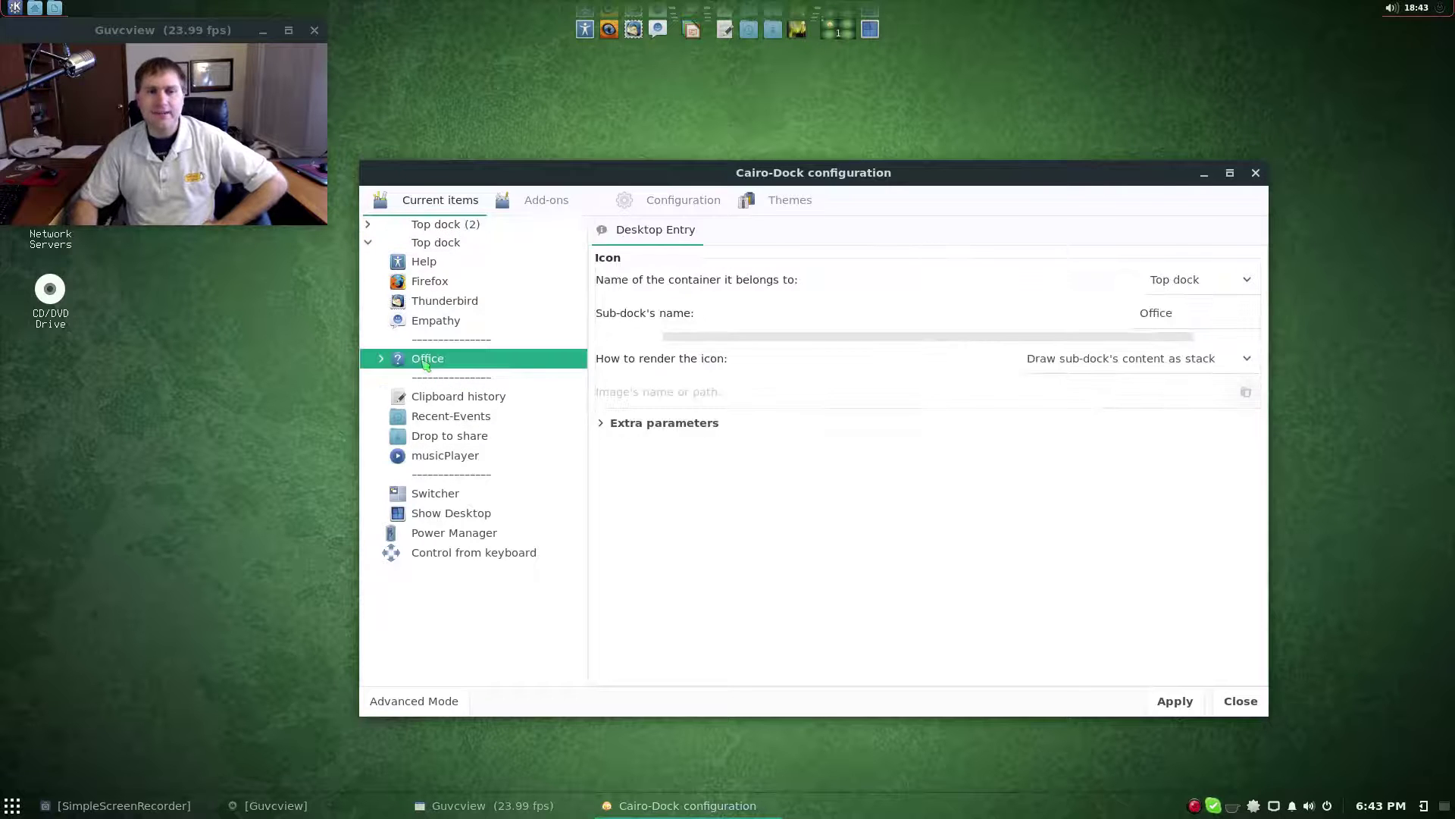
{"action": "left_click_drag", "start_coordinate": [425, 365], "coordinate": [457, 379]}
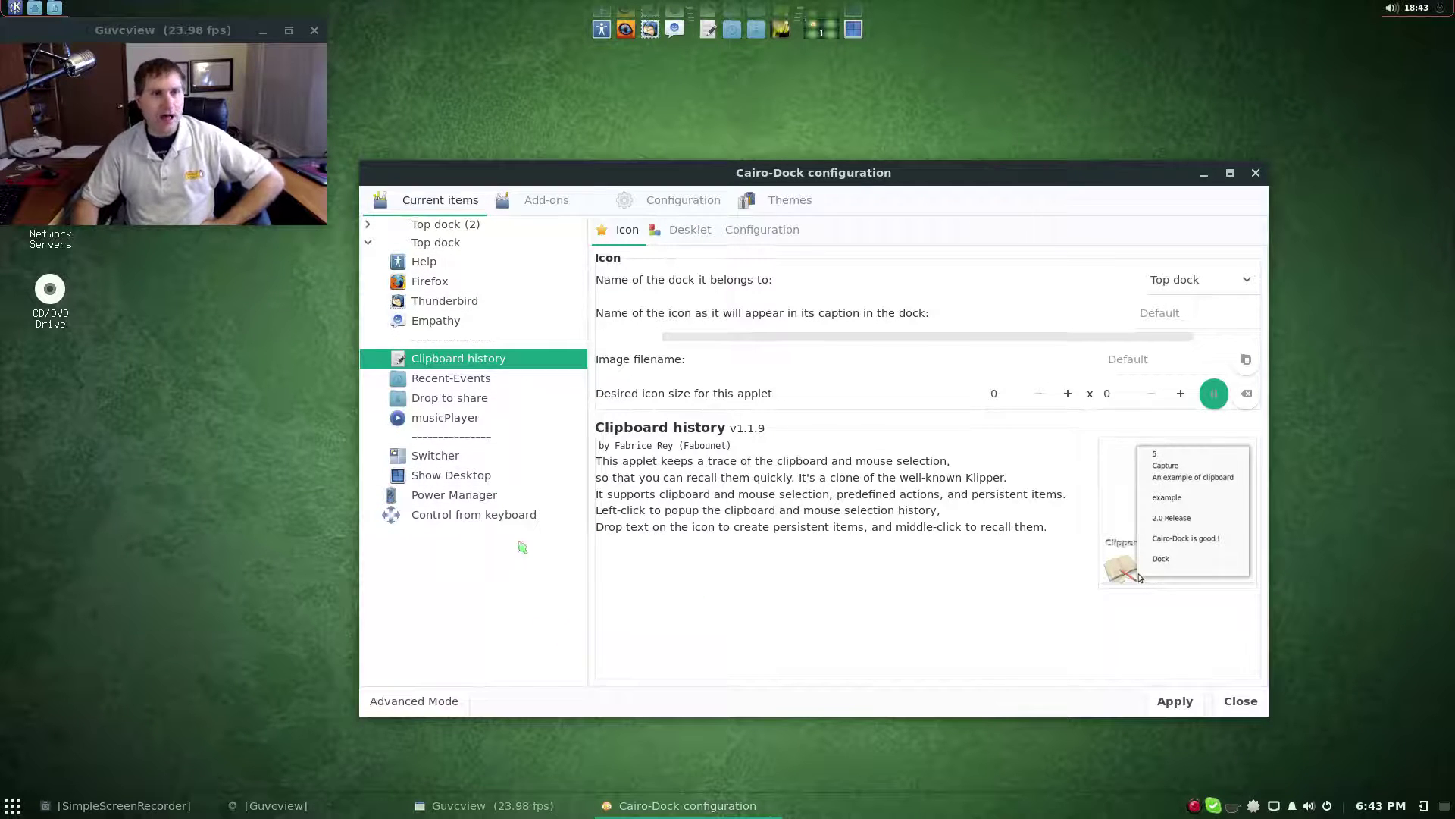
Step: Add a custom launcher to the top dock
{"action": "right_click", "coordinate": [874, 30]}
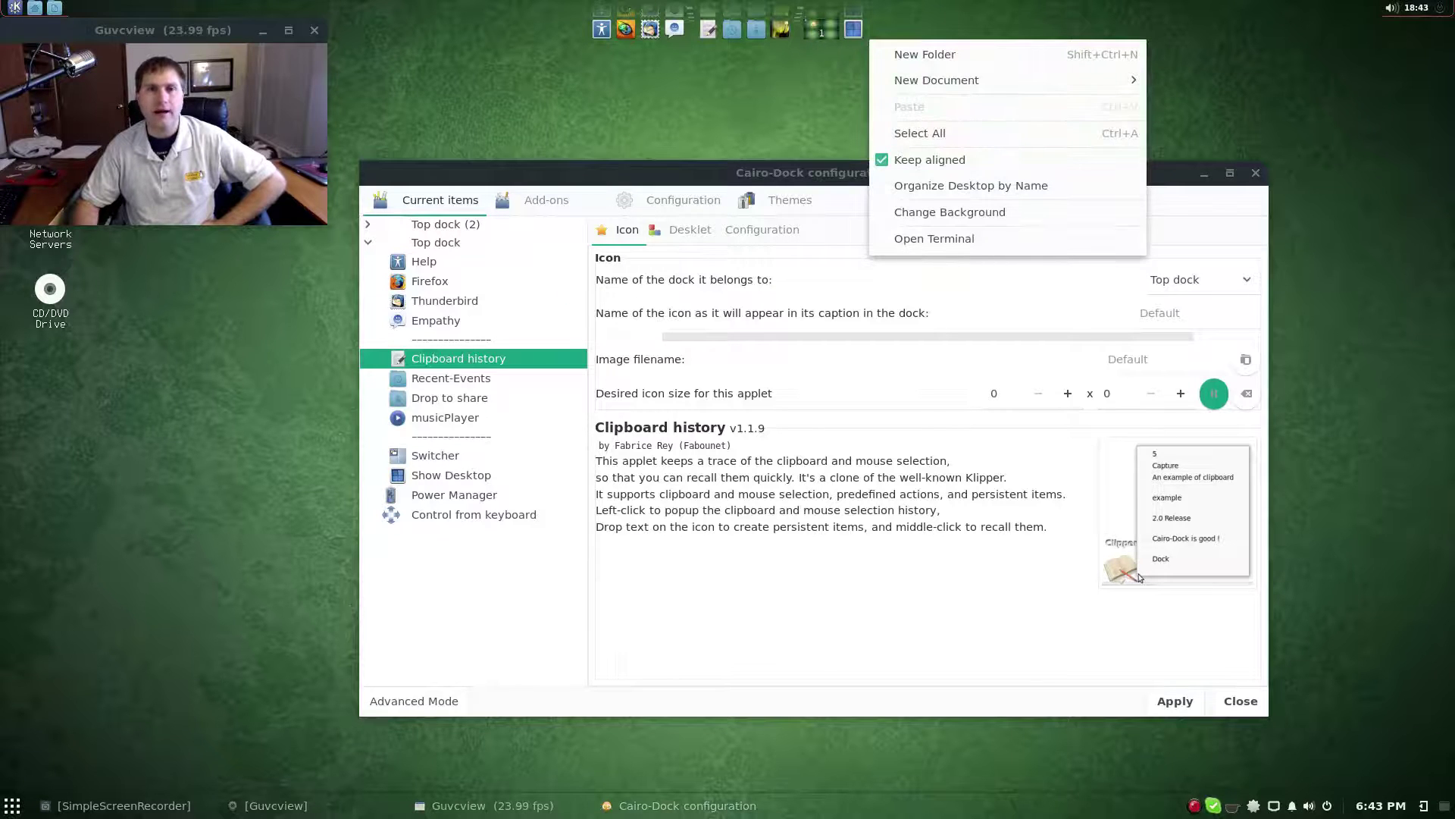
{"action": "right_click", "coordinate": [625, 28]}
{"action": "right_click", "coordinate": [625, 29]}
{"action": "mouse_move", "coordinate": [639, 64]}
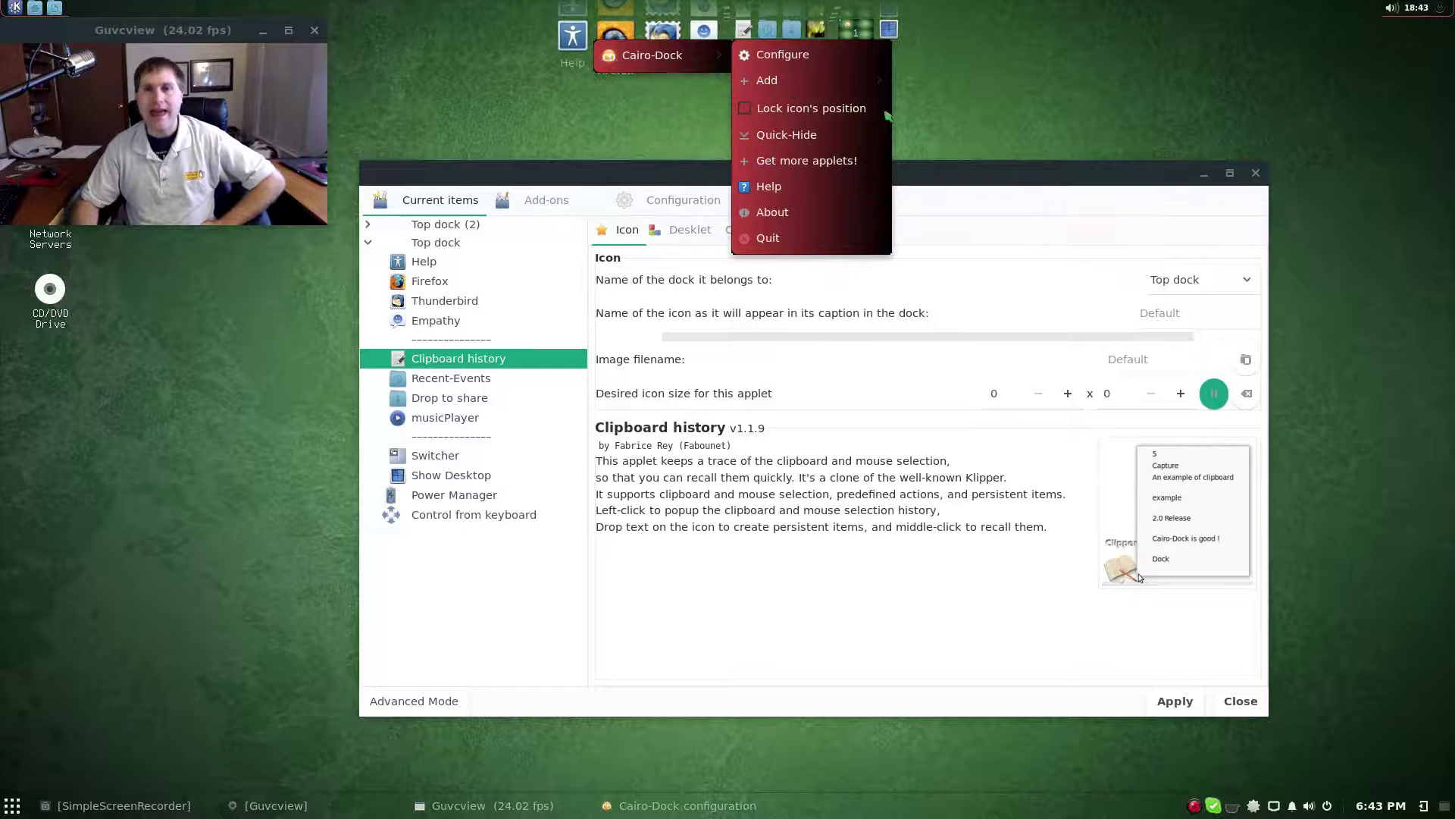
{"action": "mouse_move", "coordinate": [845, 74]}
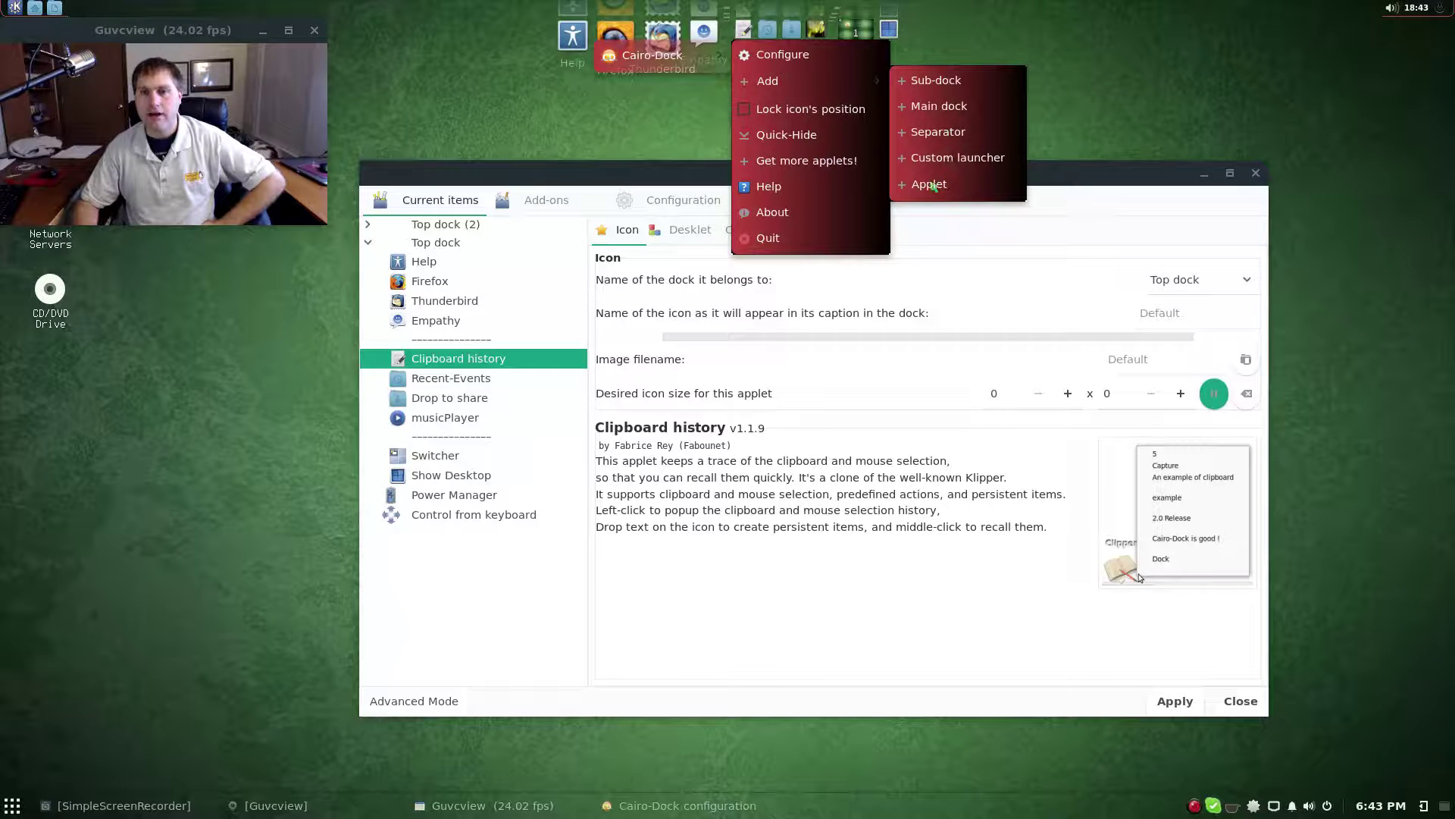
{"action": "left_click", "coordinate": [947, 159]}
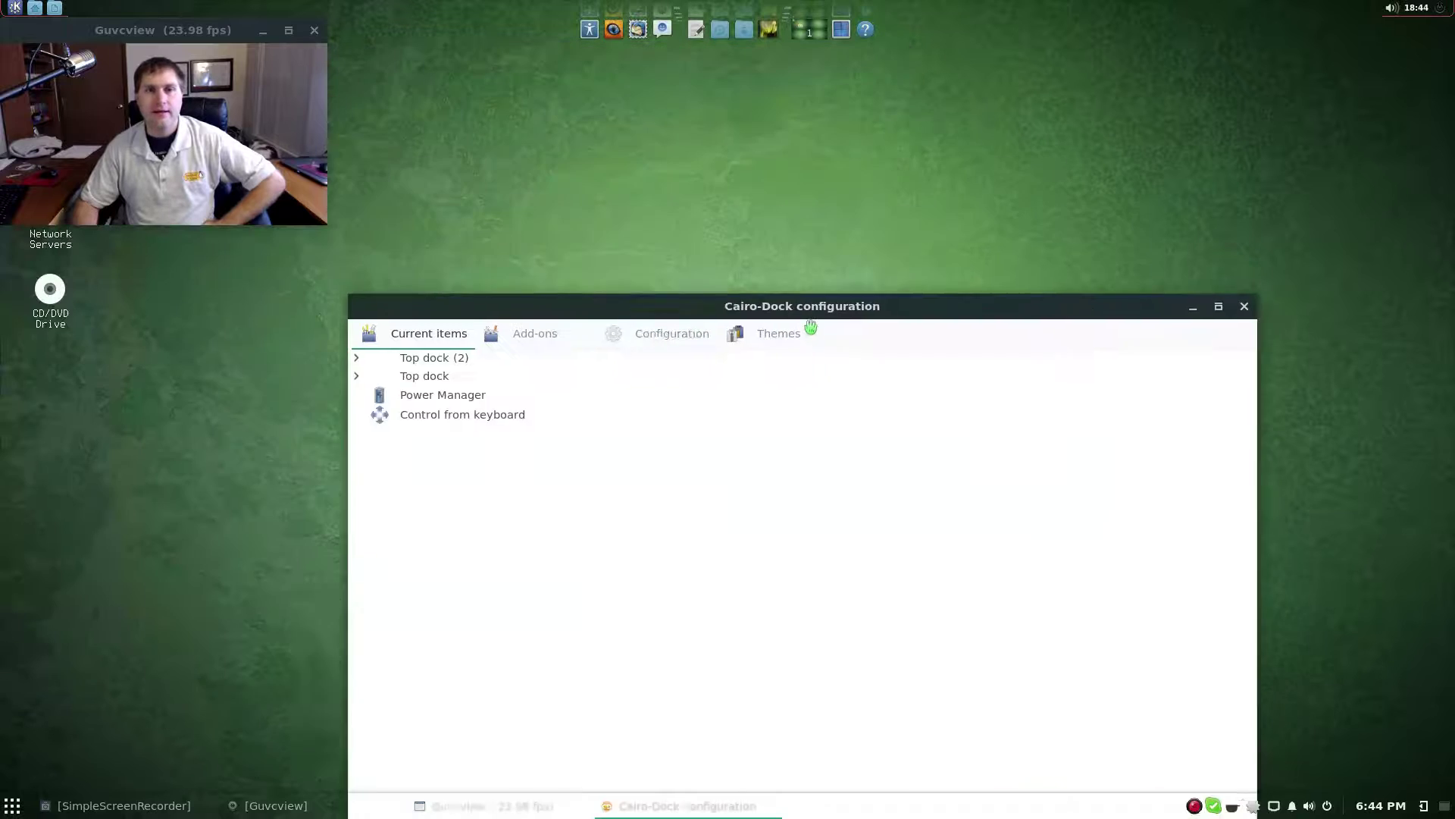
Step: Open the new launcher's entry for editing from the dock, with the configuration window moved clear of the screen's lower edge
{"action": "left_click_drag", "start_coordinate": [791, 320], "coordinate": [799, 192]}
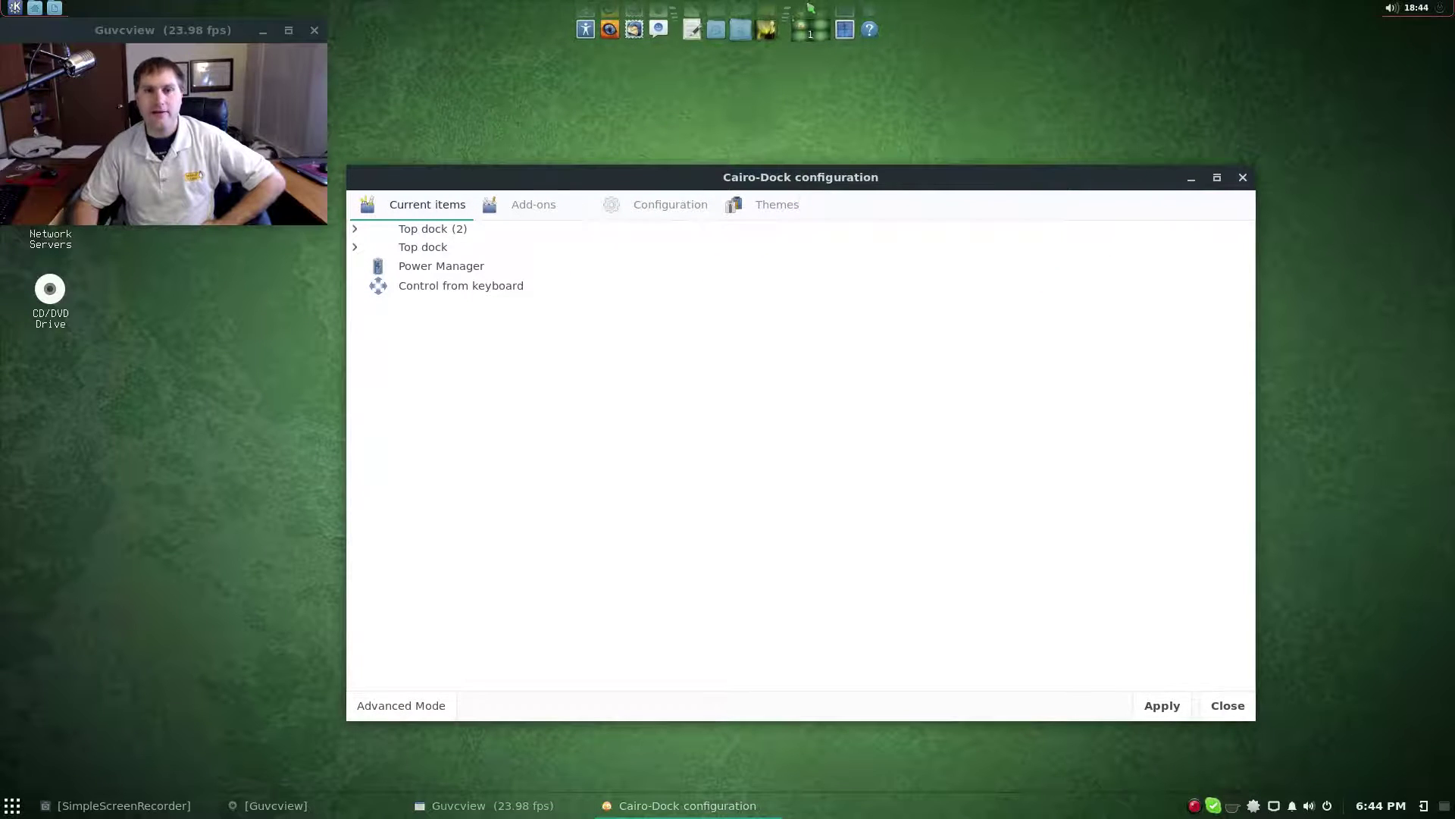
{"action": "right_click", "coordinate": [875, 50]}
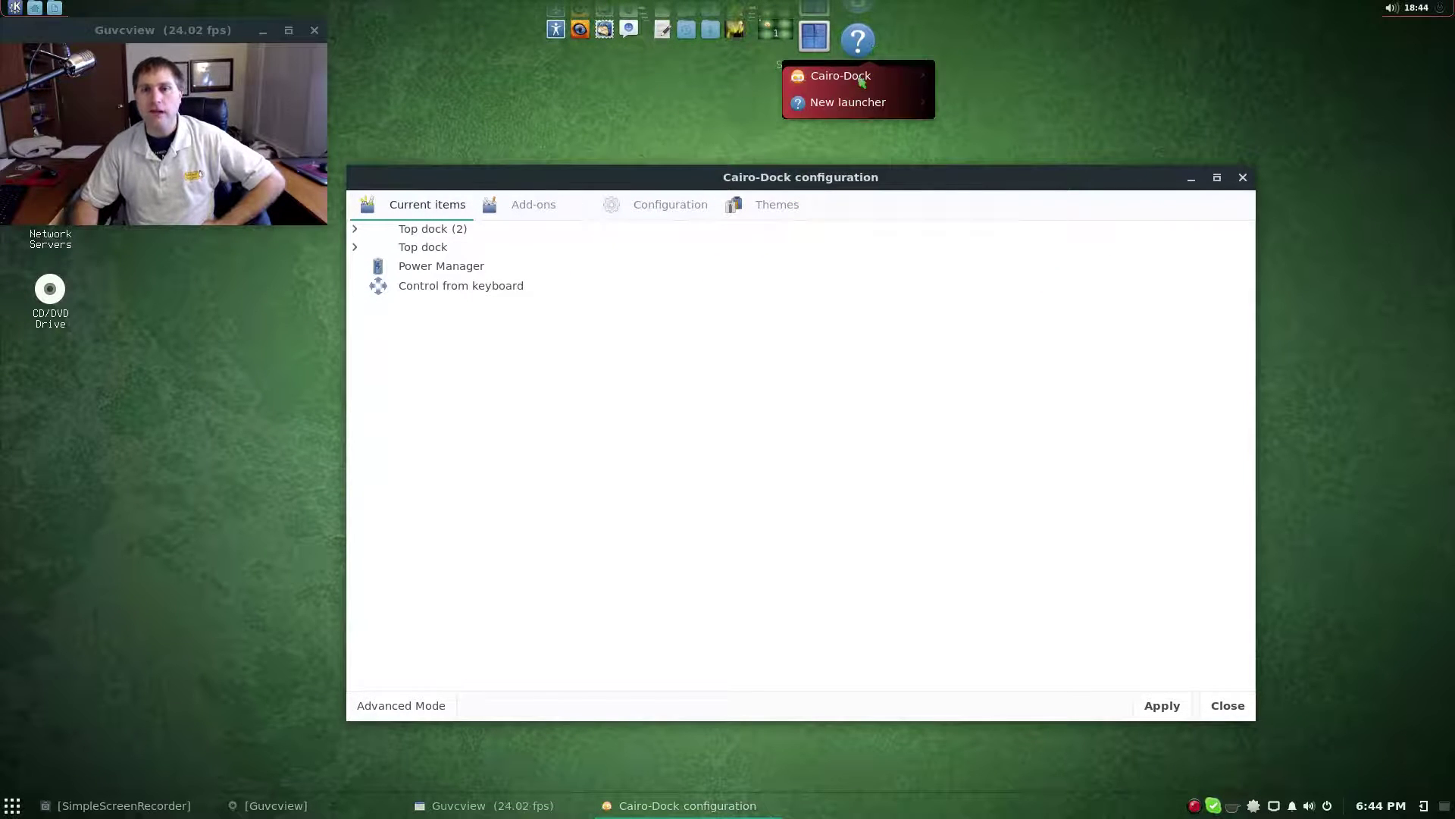
{"action": "mouse_move", "coordinate": [862, 101]}
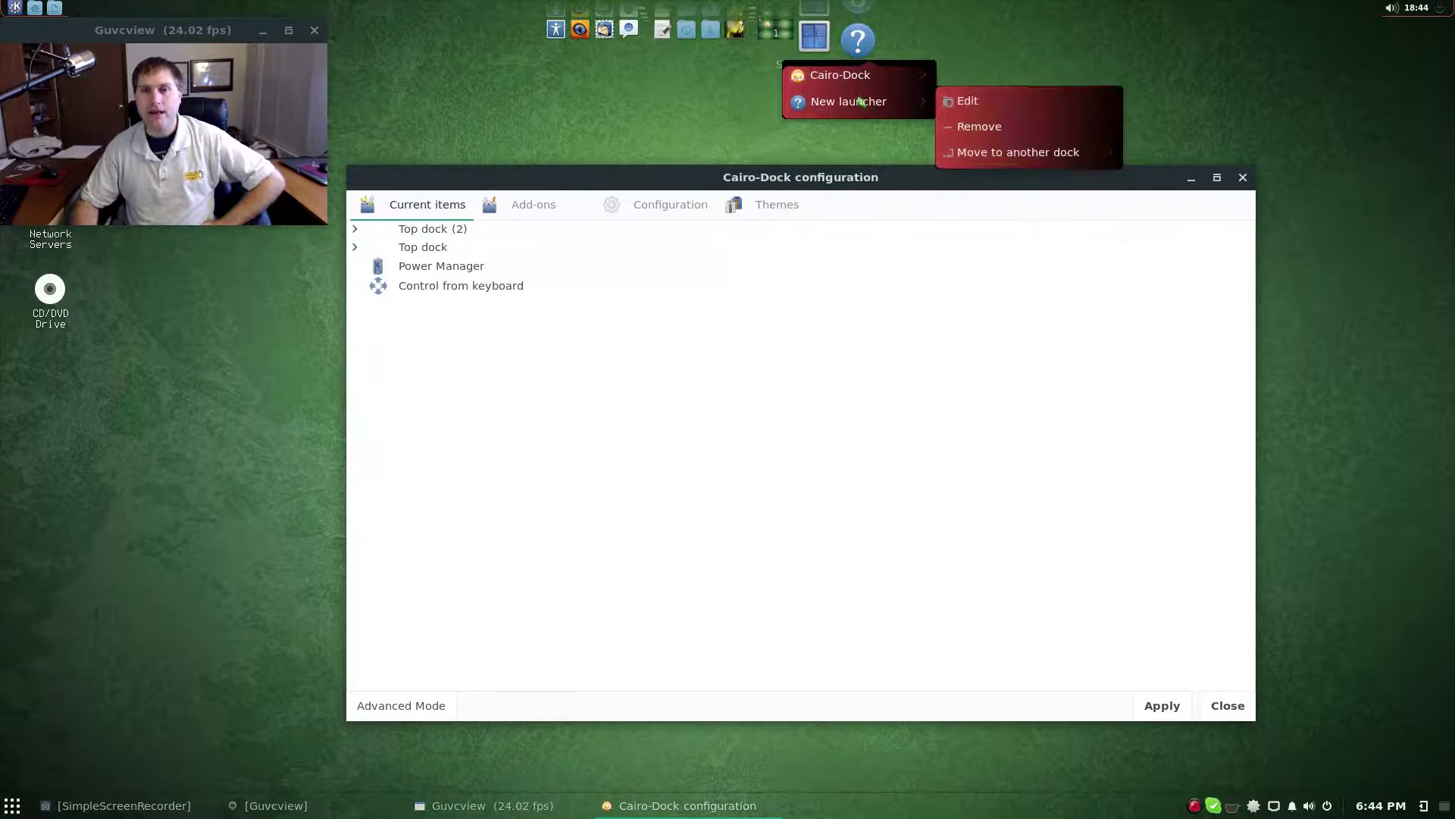
{"action": "left_click", "coordinate": [968, 103]}
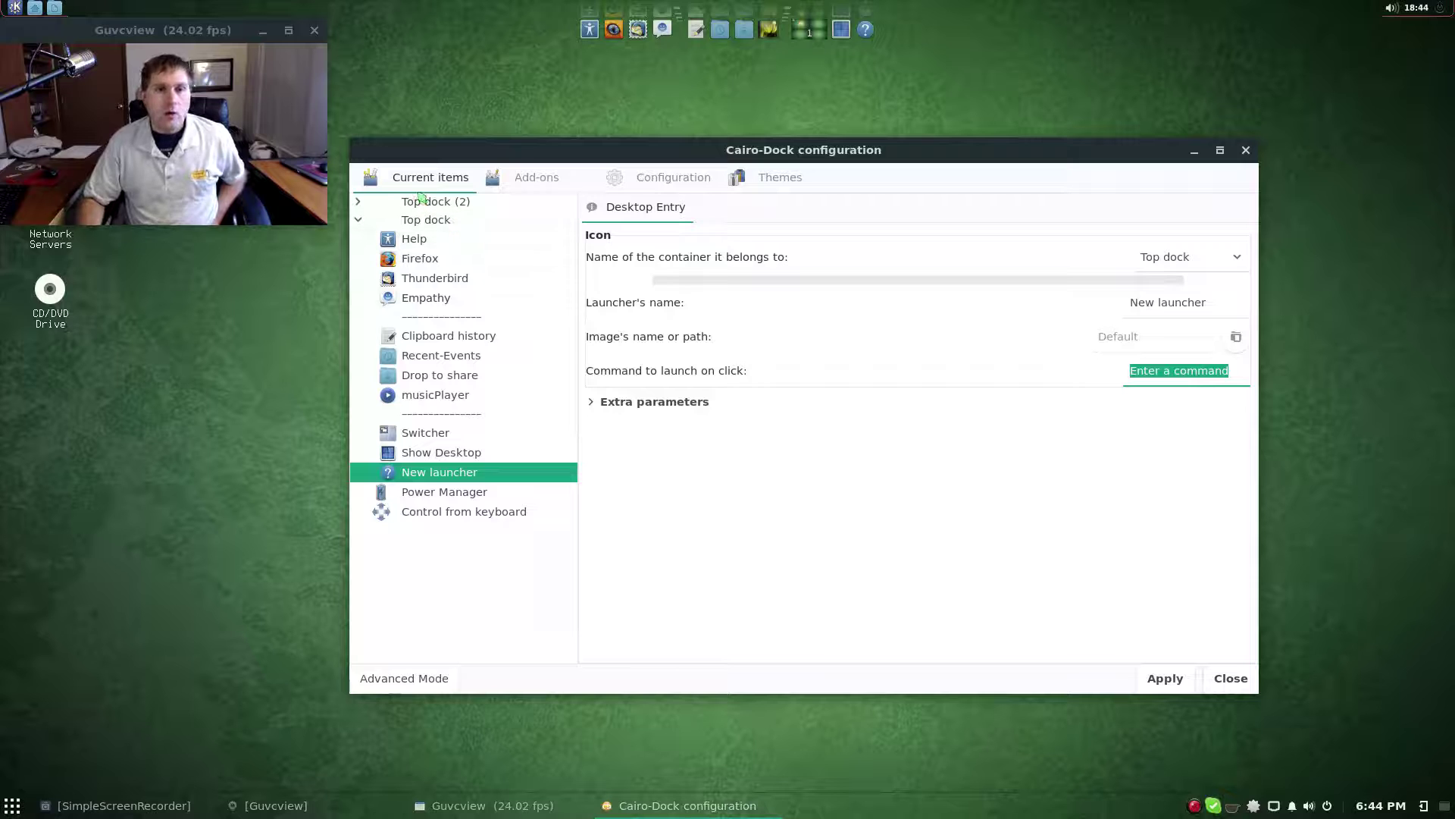
Step: Set the dock's taskbar behaviour to Integrated and apply it
{"action": "left_click", "coordinate": [672, 178]}
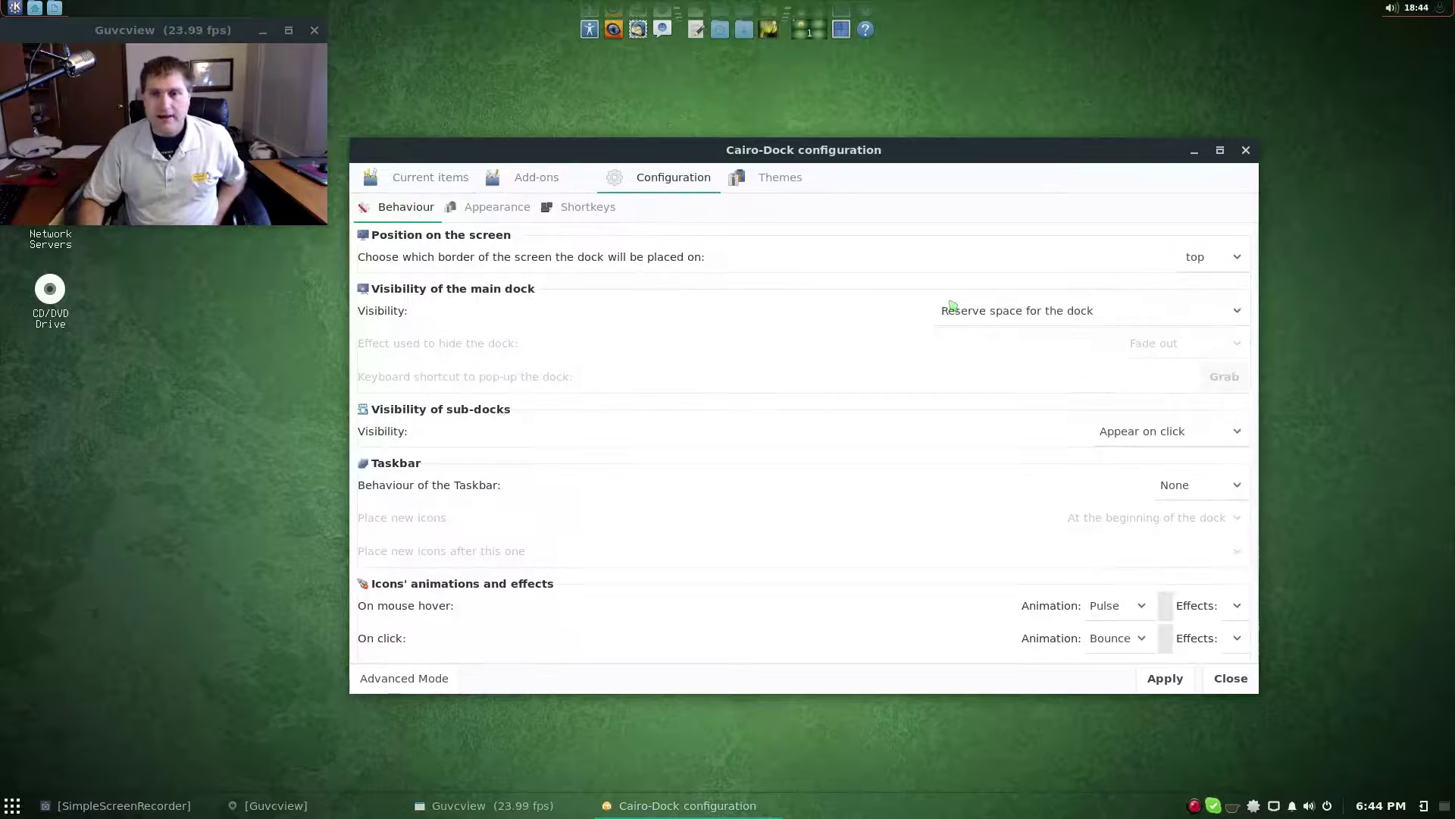
{"action": "left_click", "coordinate": [1229, 491]}
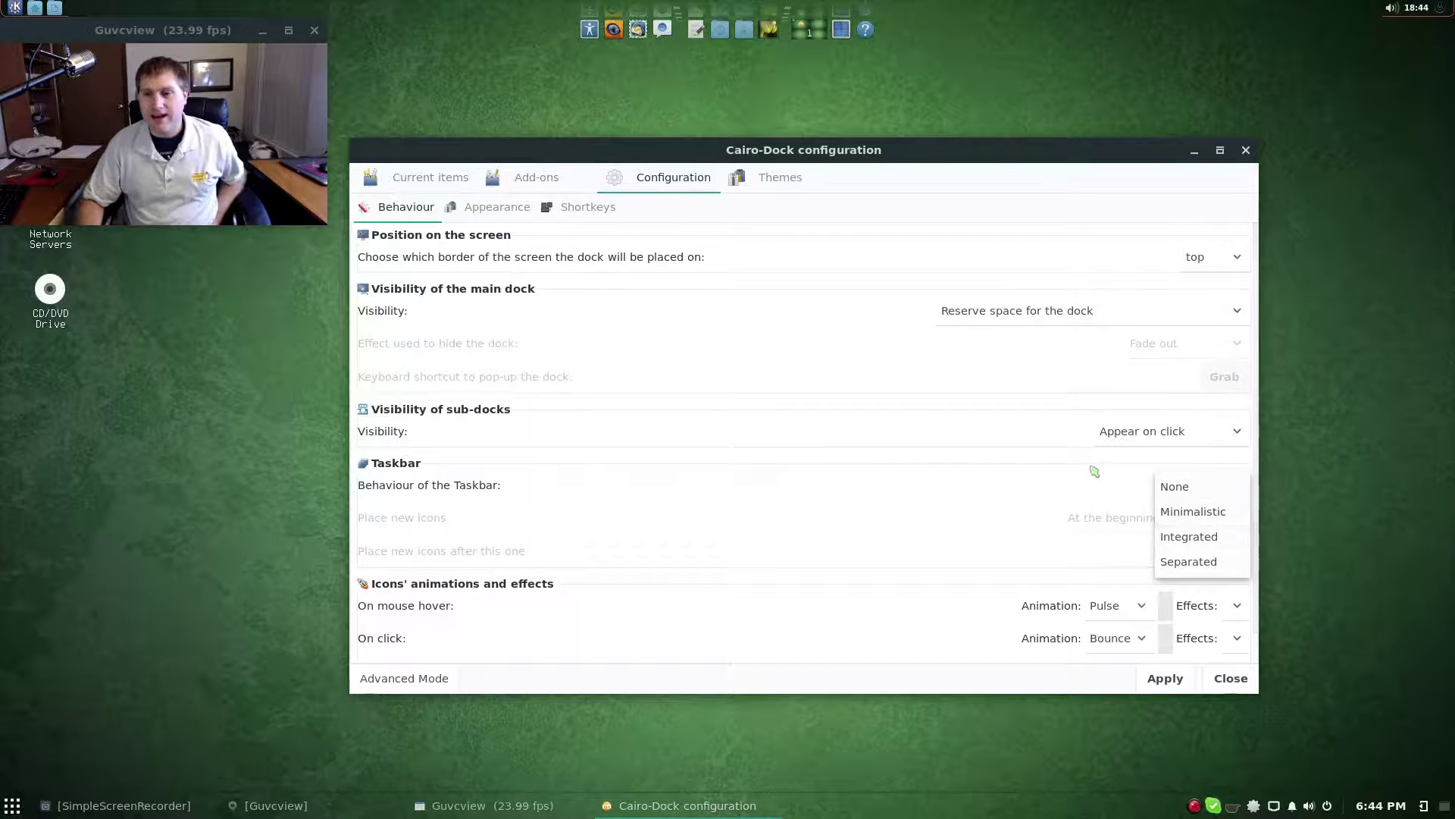
{"action": "left_click", "coordinate": [1195, 541]}
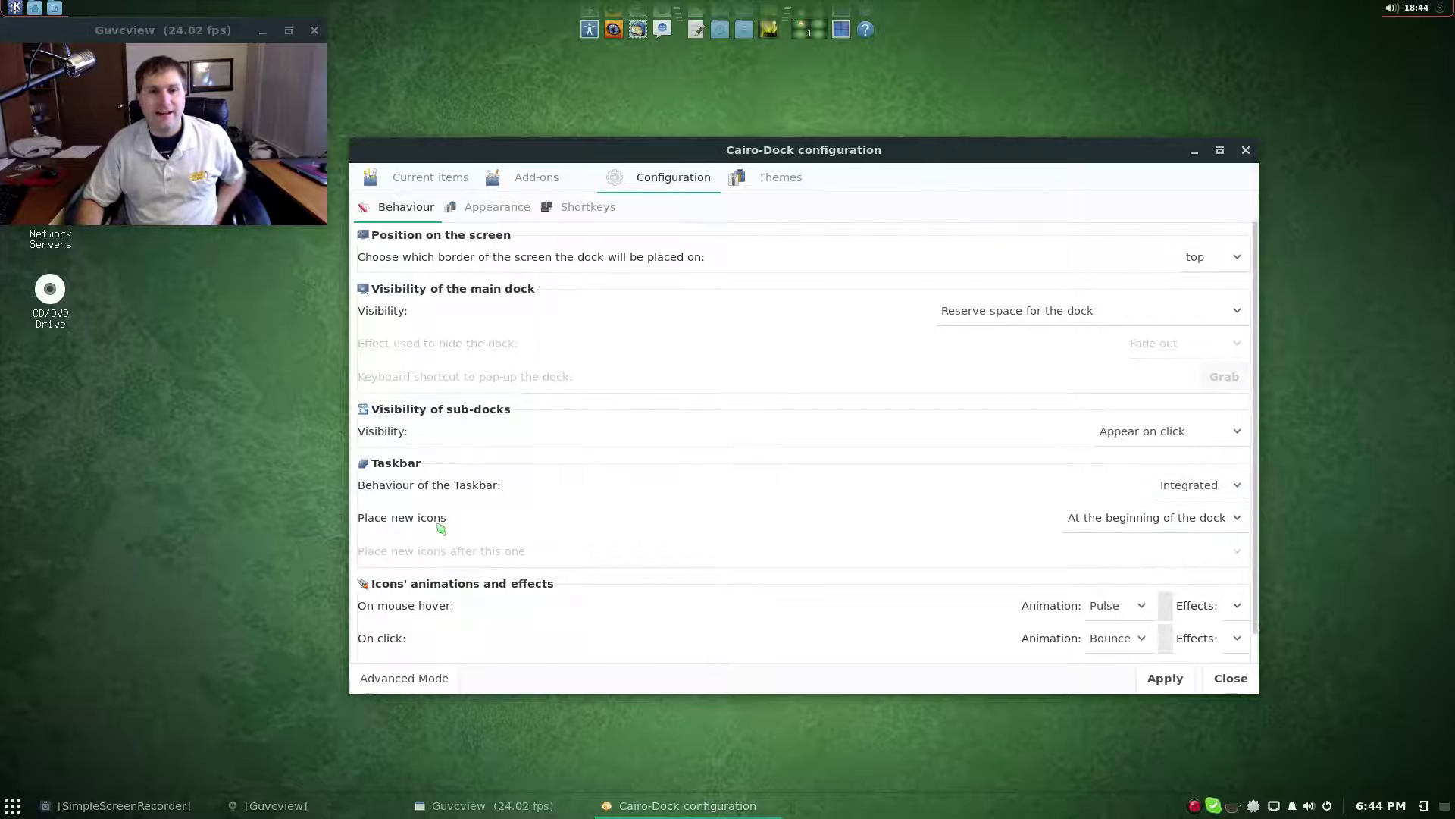
{"action": "left_click", "coordinate": [1162, 680]}
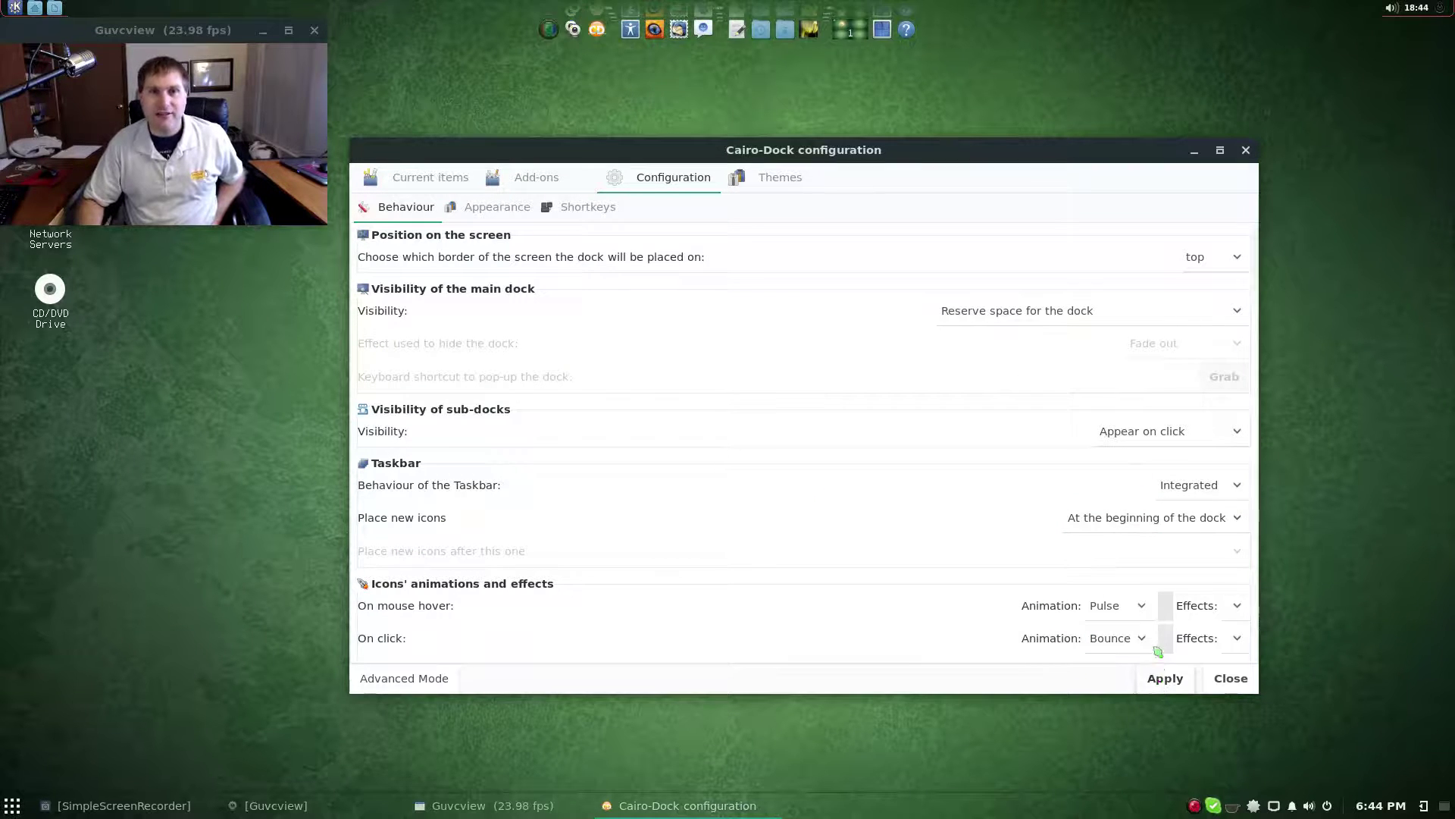
Step: Turn the running SimpleScreenRecorder icon in the dock into a permanent launcher
{"action": "mouse_move", "coordinate": [657, 377]}
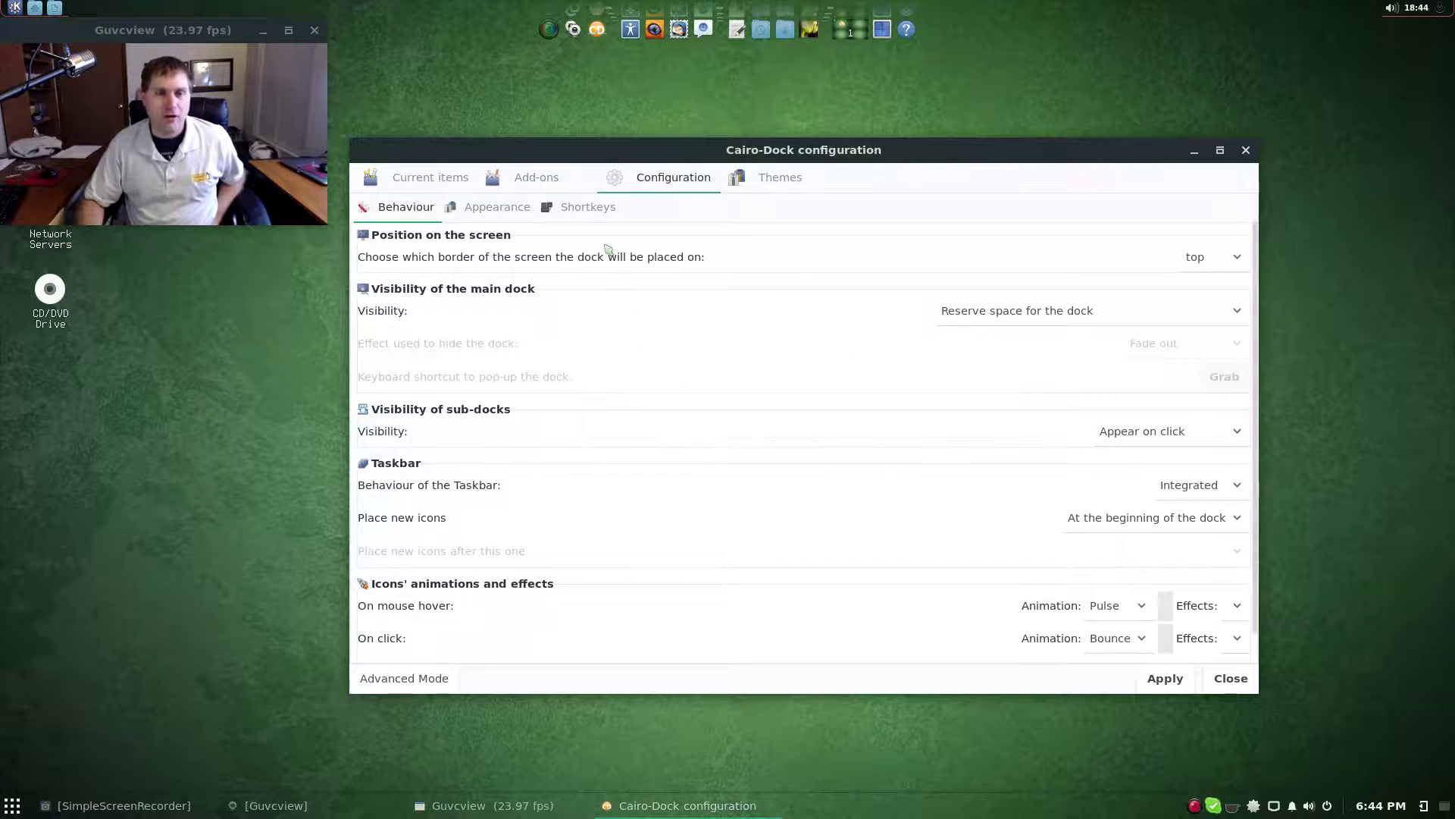
{"action": "right_click", "coordinate": [551, 44]}
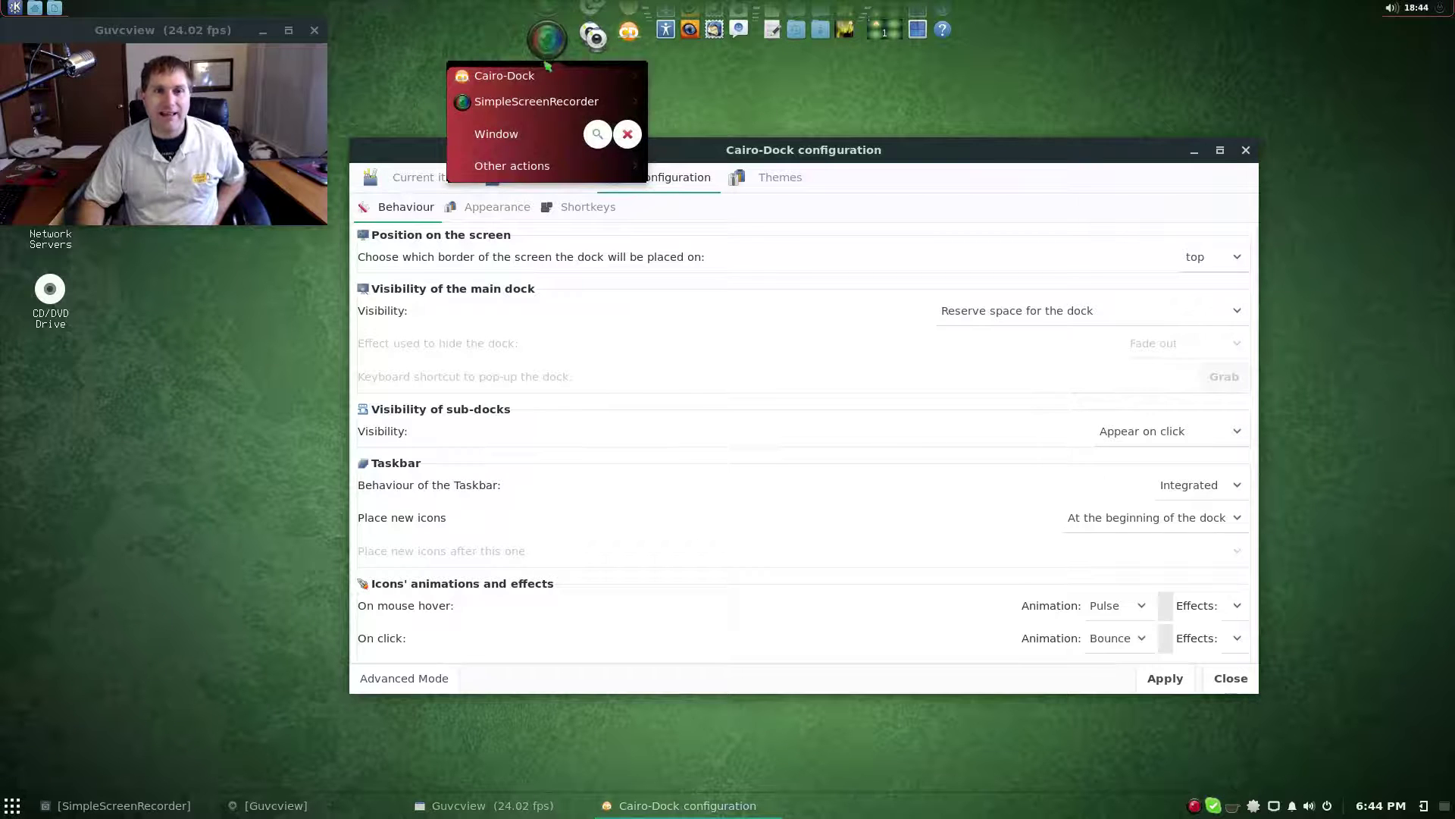
{"action": "mouse_move", "coordinate": [548, 80]}
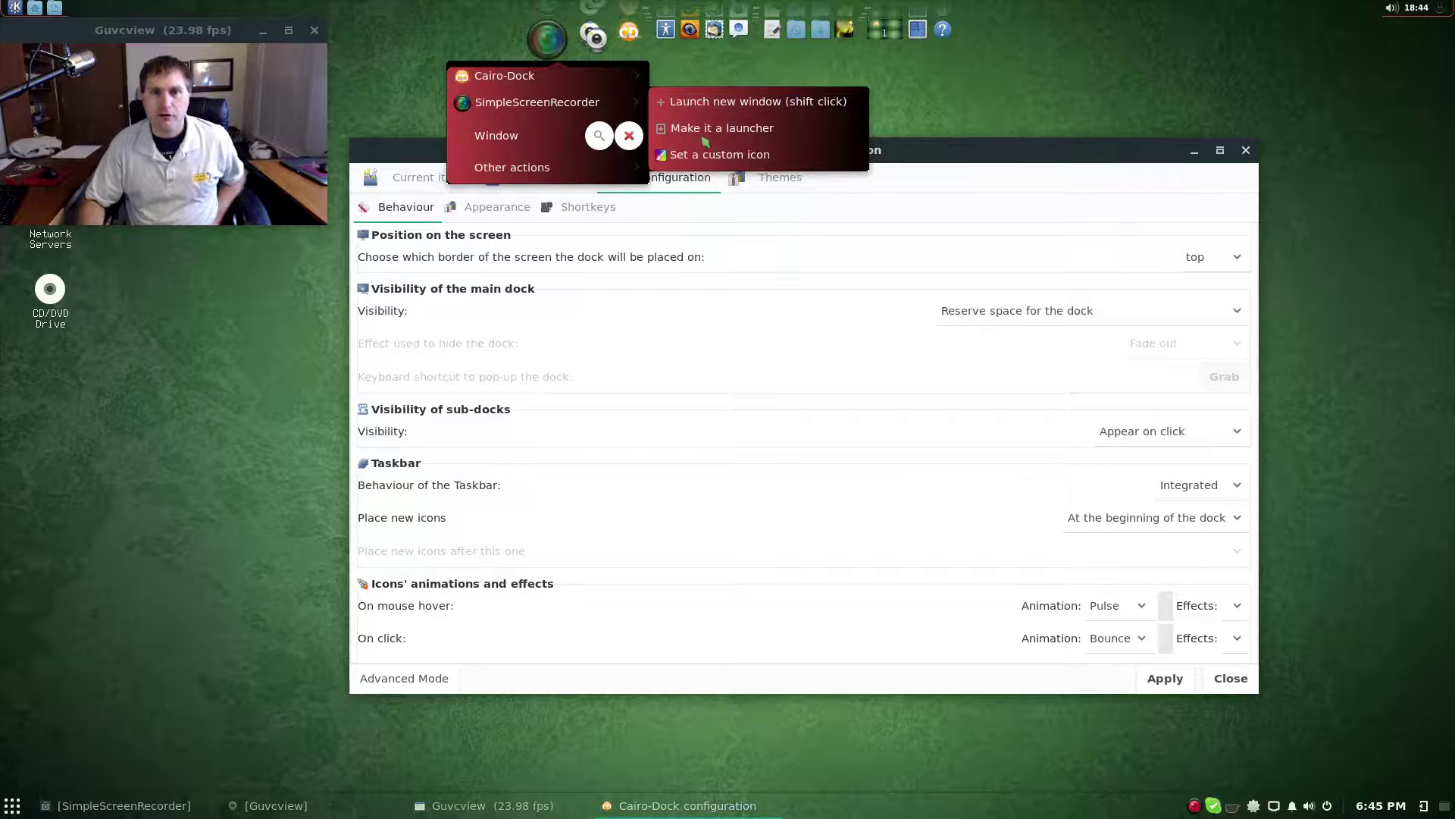
{"action": "left_click", "coordinate": [705, 129]}
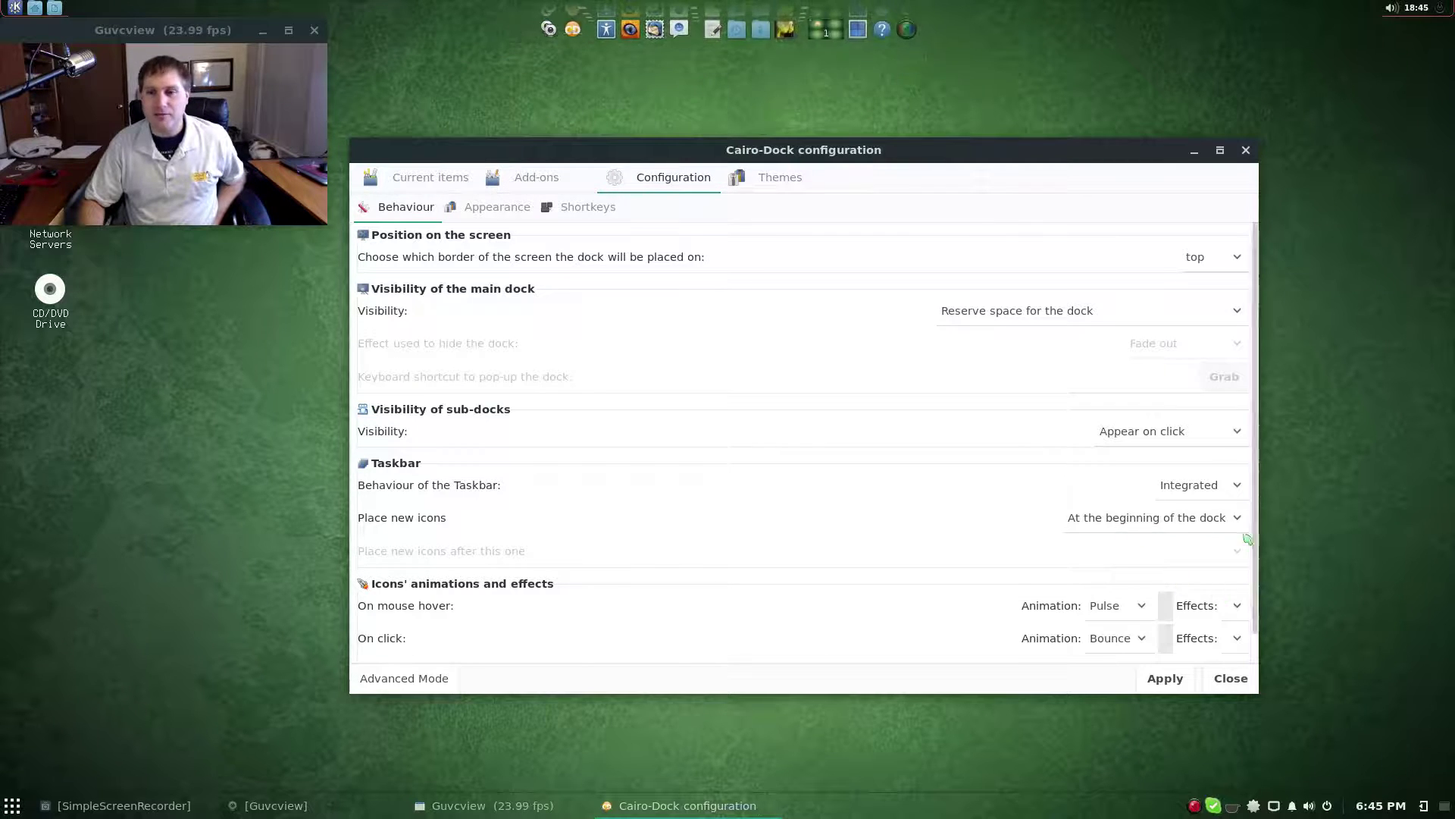
Step: Set the dock's taskbar behaviour to None and apply it
{"action": "left_click", "coordinate": [1231, 486]}
{"action": "left_click", "coordinate": [1183, 432]}
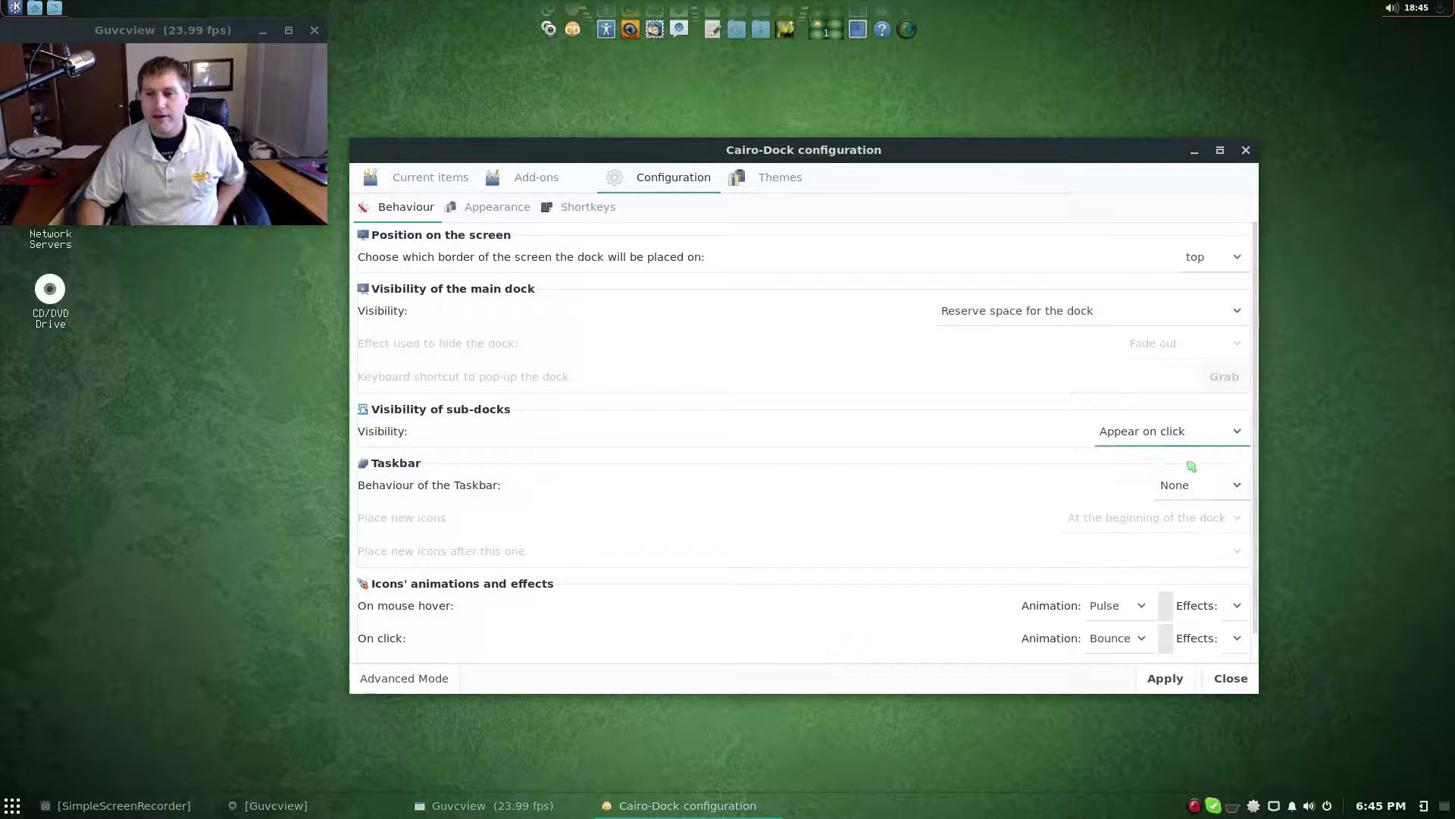
{"action": "left_click", "coordinate": [1165, 679]}
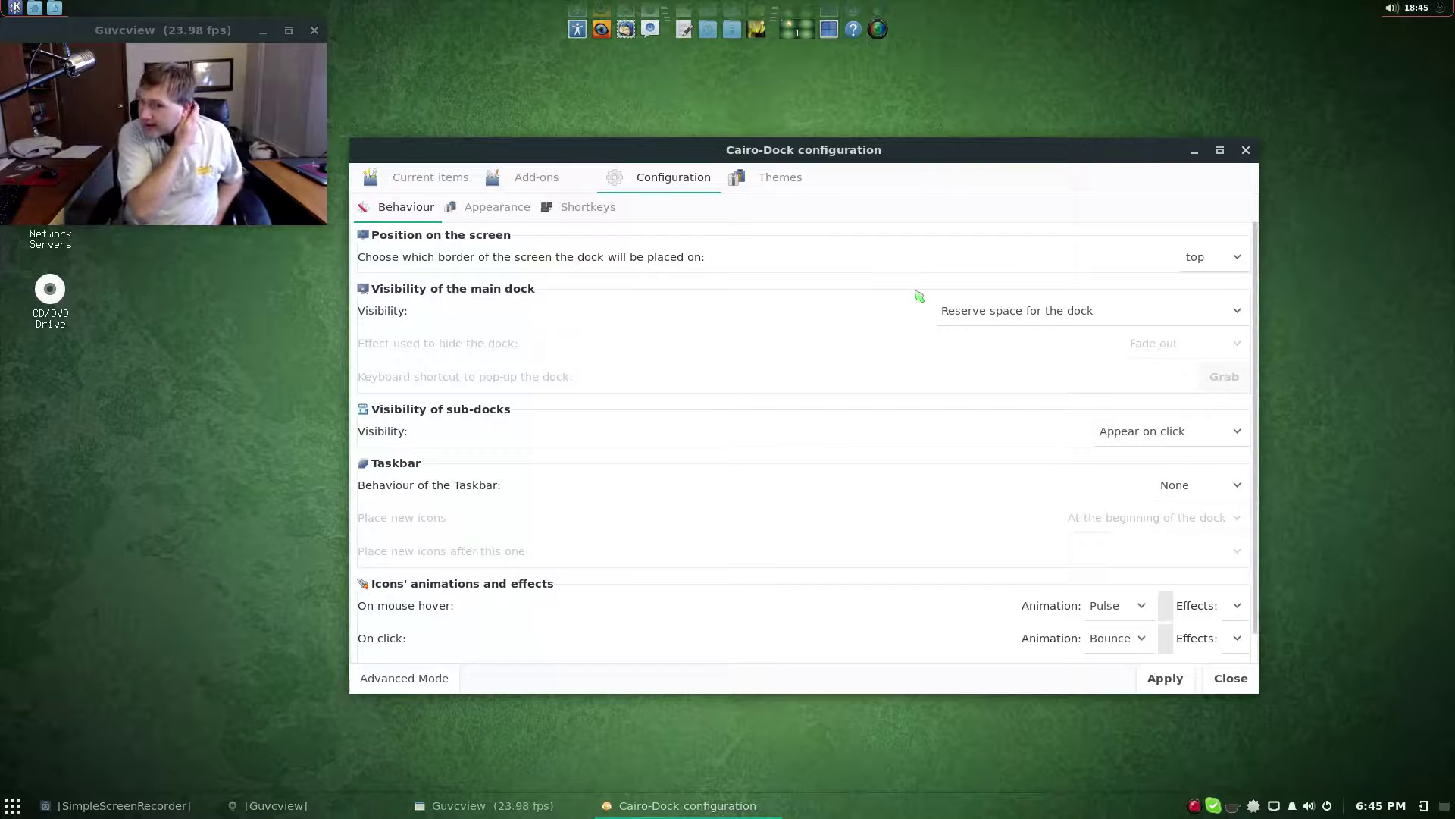
Step: Load the glass-right-dock theme, including its launchers and behaviour
{"action": "left_click", "coordinate": [780, 177]}
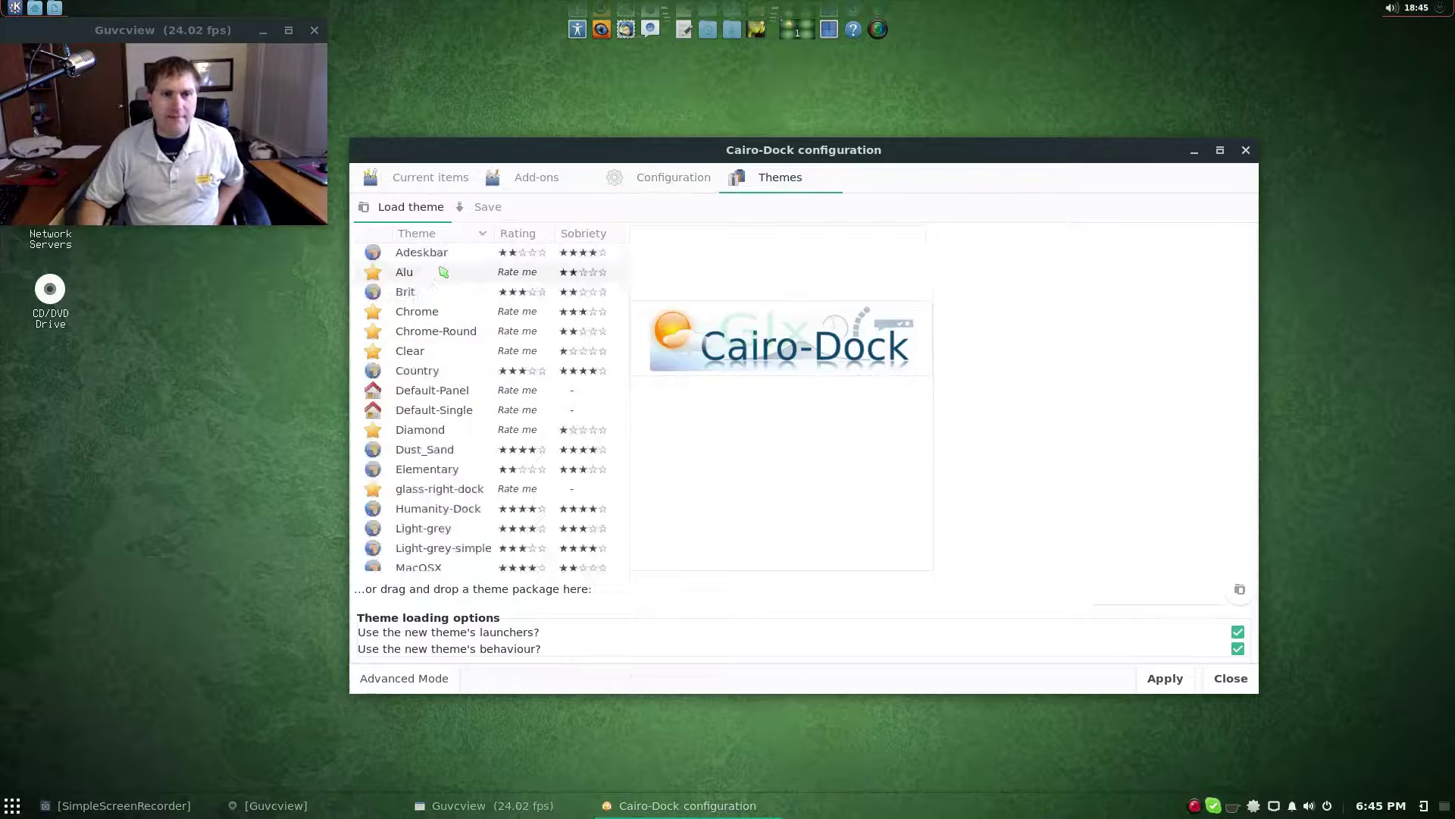
{"action": "left_click", "coordinate": [446, 488]}
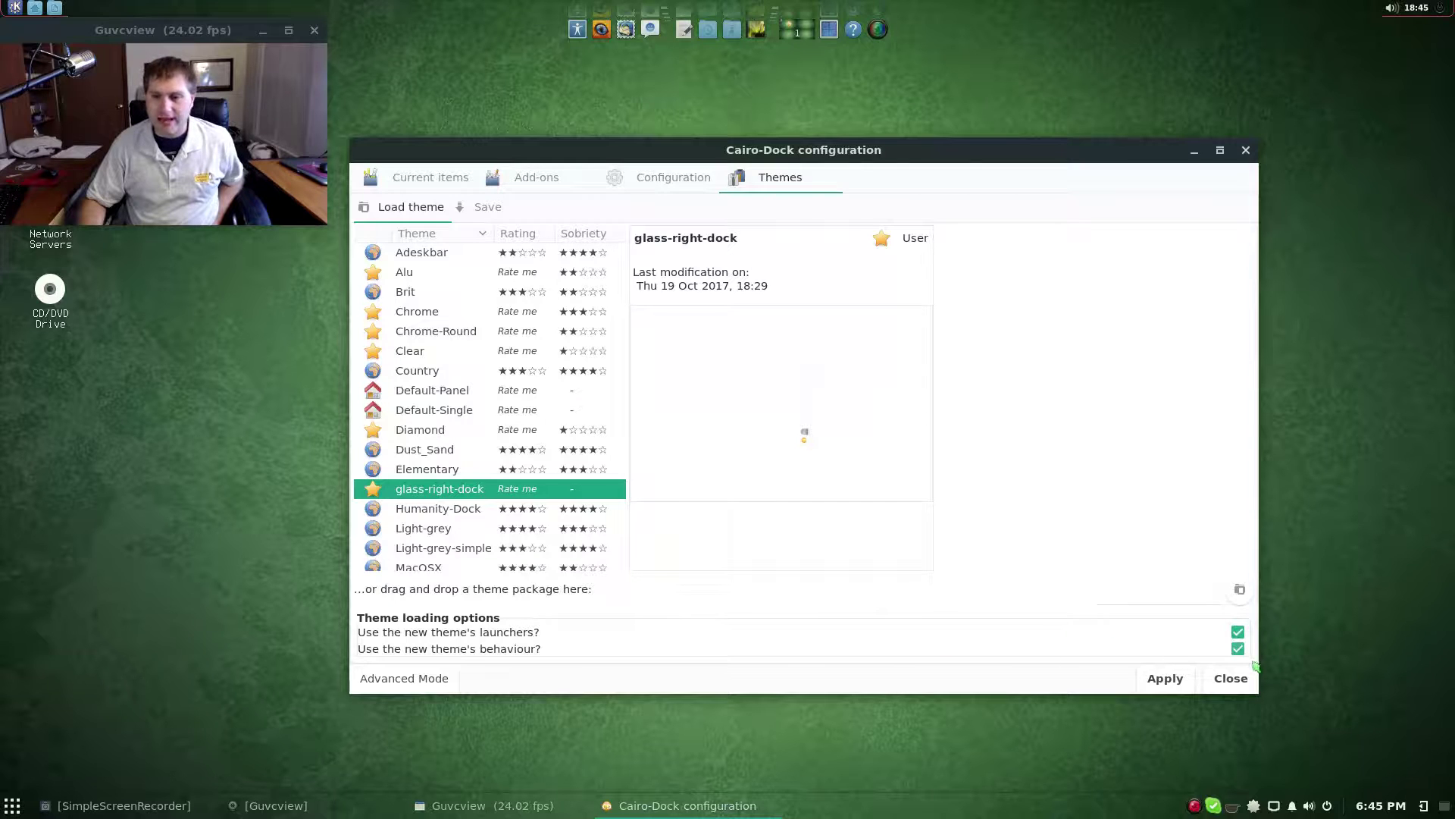
{"action": "left_click", "coordinate": [1187, 683]}
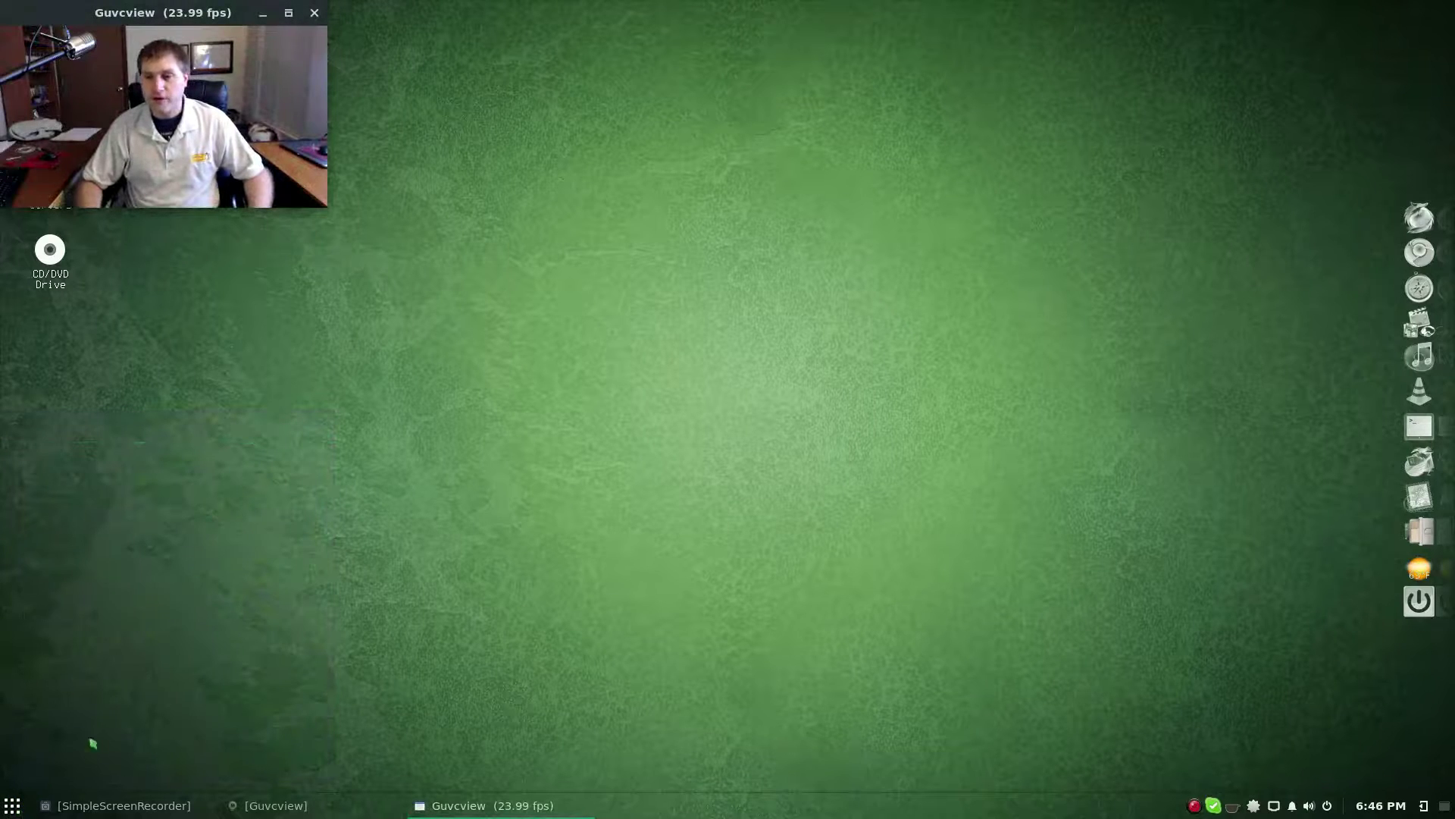
Step: Launch Skype by searching the application menu for "sky" and minimize its window
{"action": "left_click", "coordinate": [17, 810]}
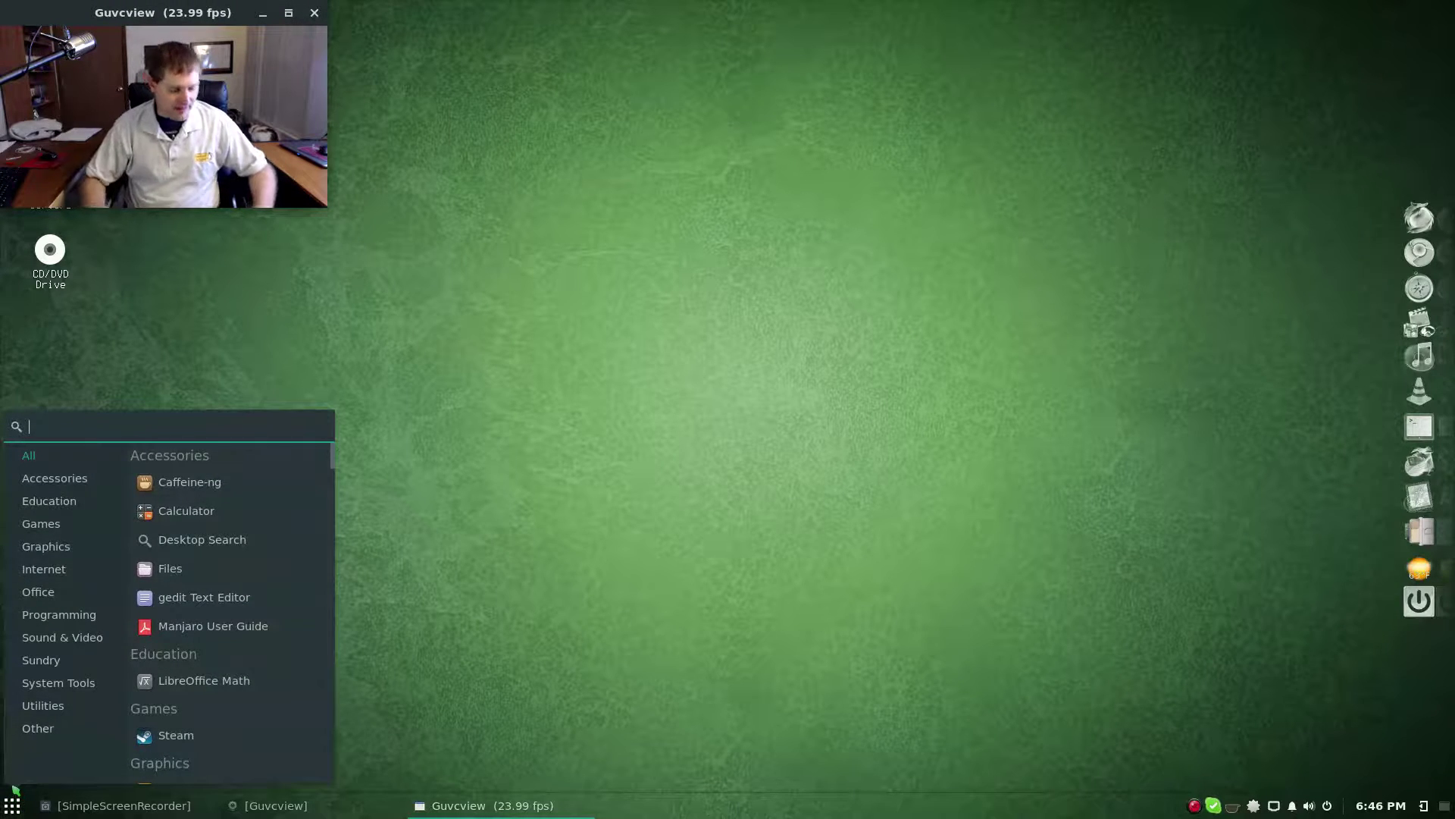
{"action": "type", "text": "sky"}
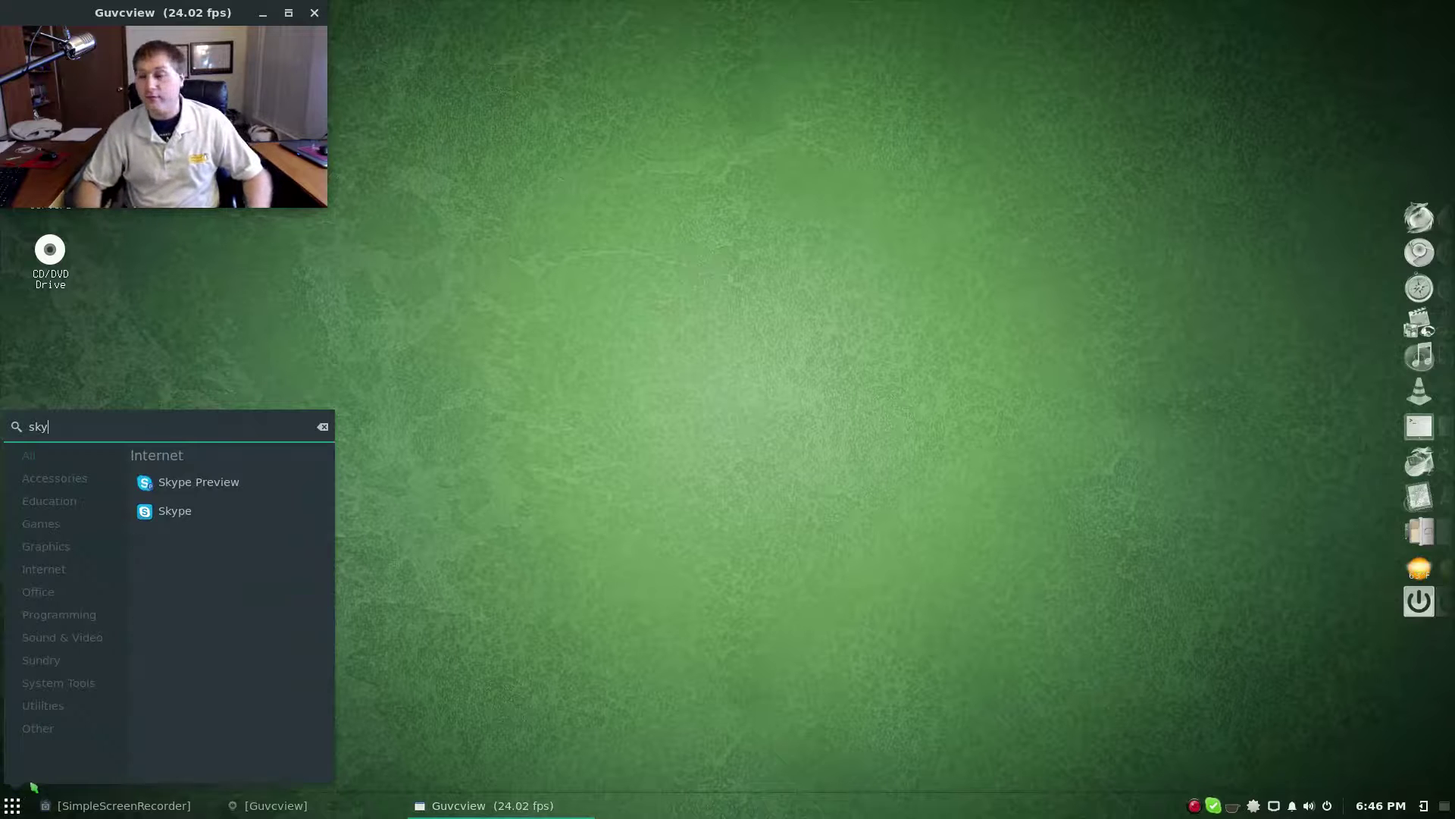
{"action": "left_click", "coordinate": [189, 512]}
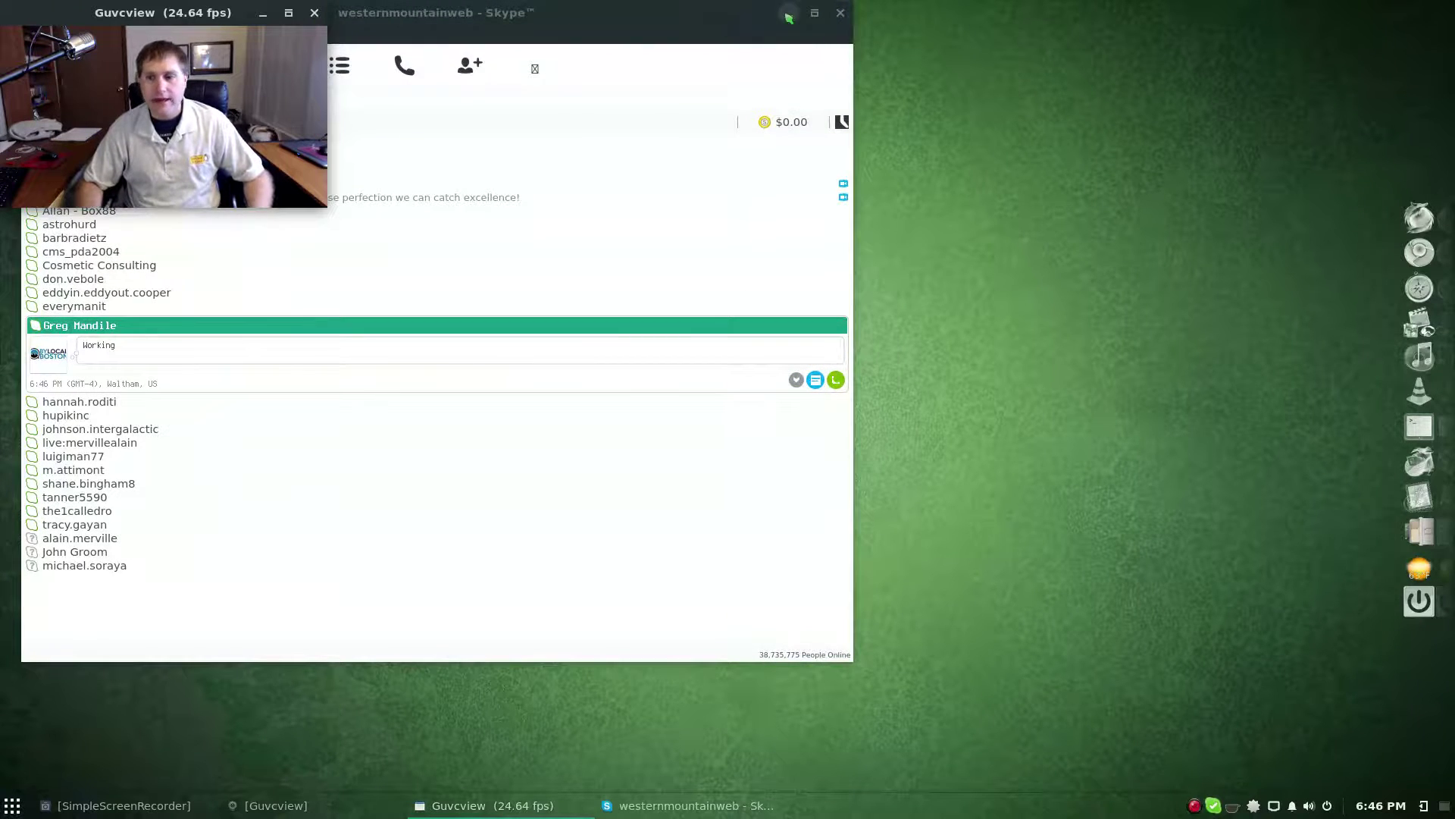
{"action": "left_click", "coordinate": [788, 14]}
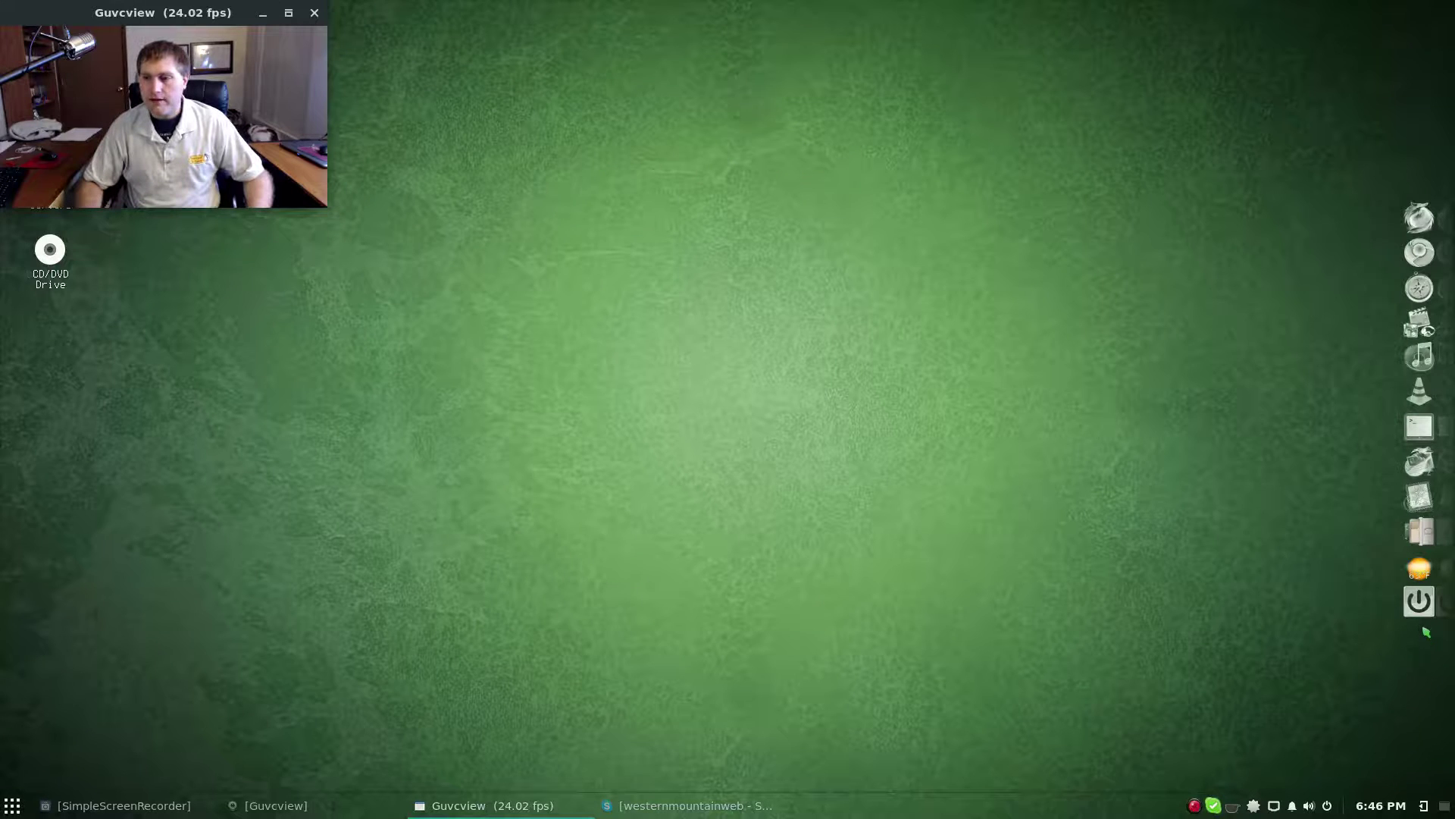
Step: Open the dock's configuration, set the taskbar behaviour to Separated and apply it
{"action": "right_click", "coordinate": [1399, 620]}
{"action": "left_click", "coordinate": [1288, 629]}
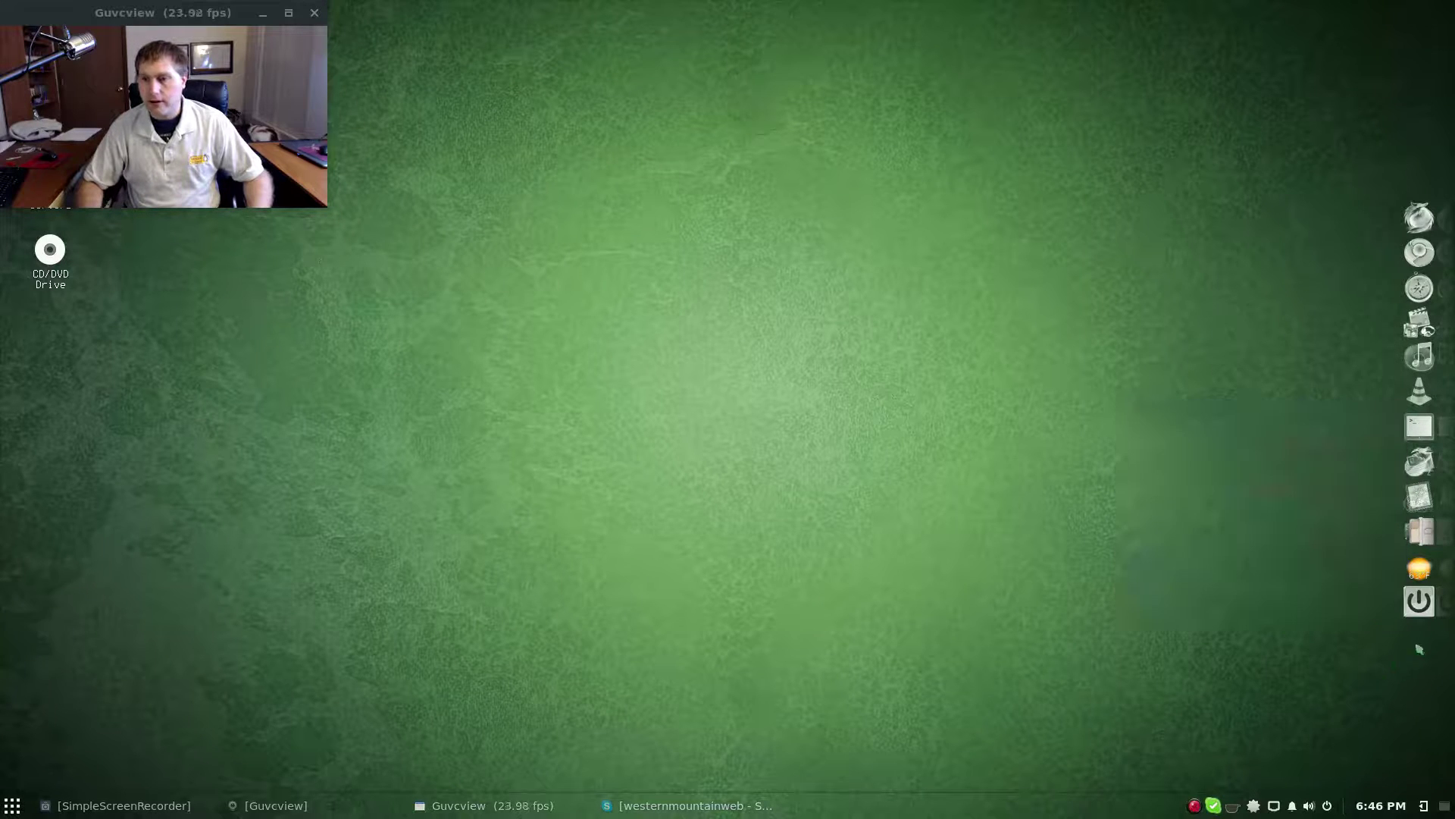
{"action": "right_click", "coordinate": [1404, 618]}
{"action": "mouse_move", "coordinate": [1368, 635]}
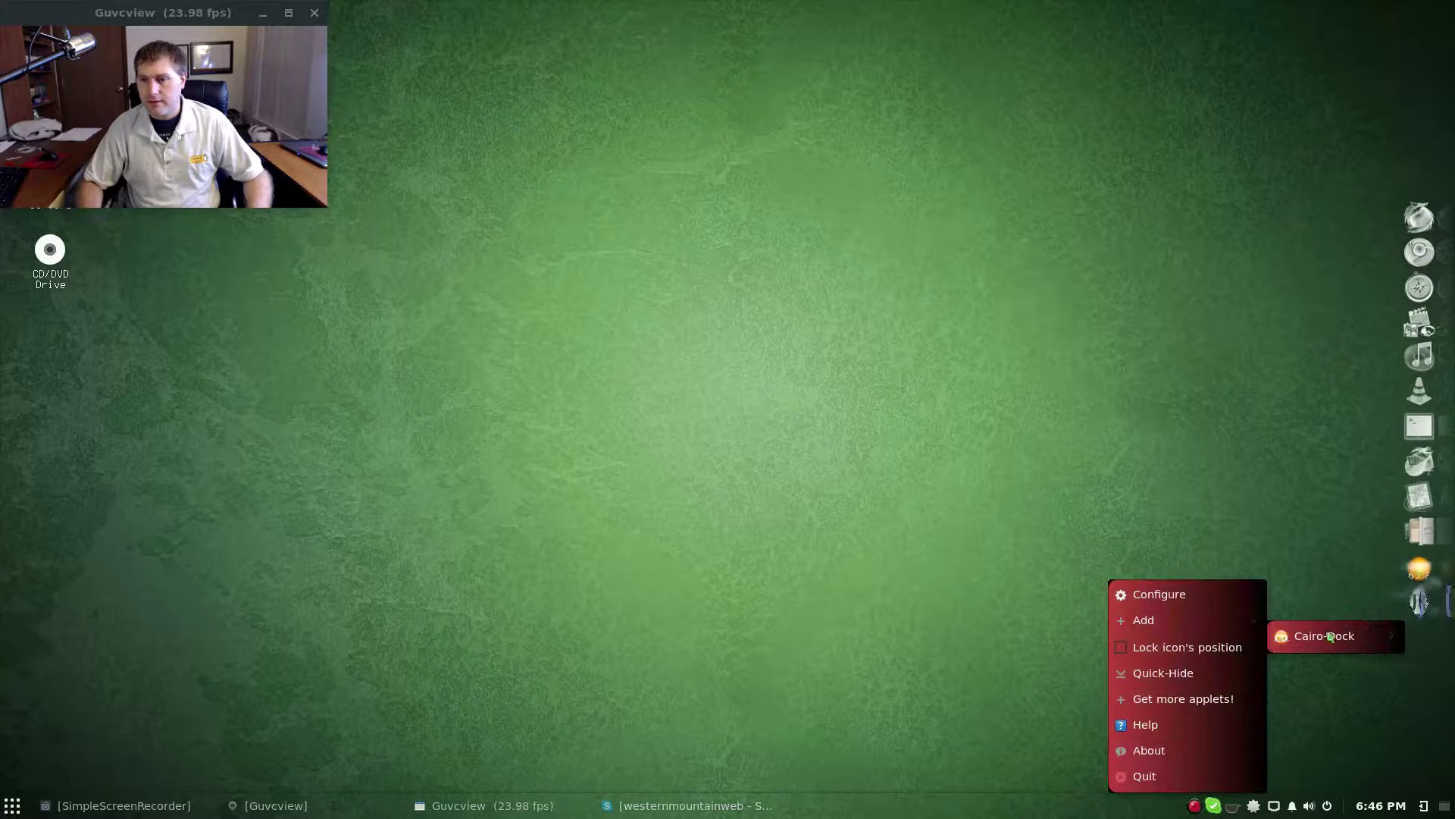
{"action": "left_click", "coordinate": [1197, 593]}
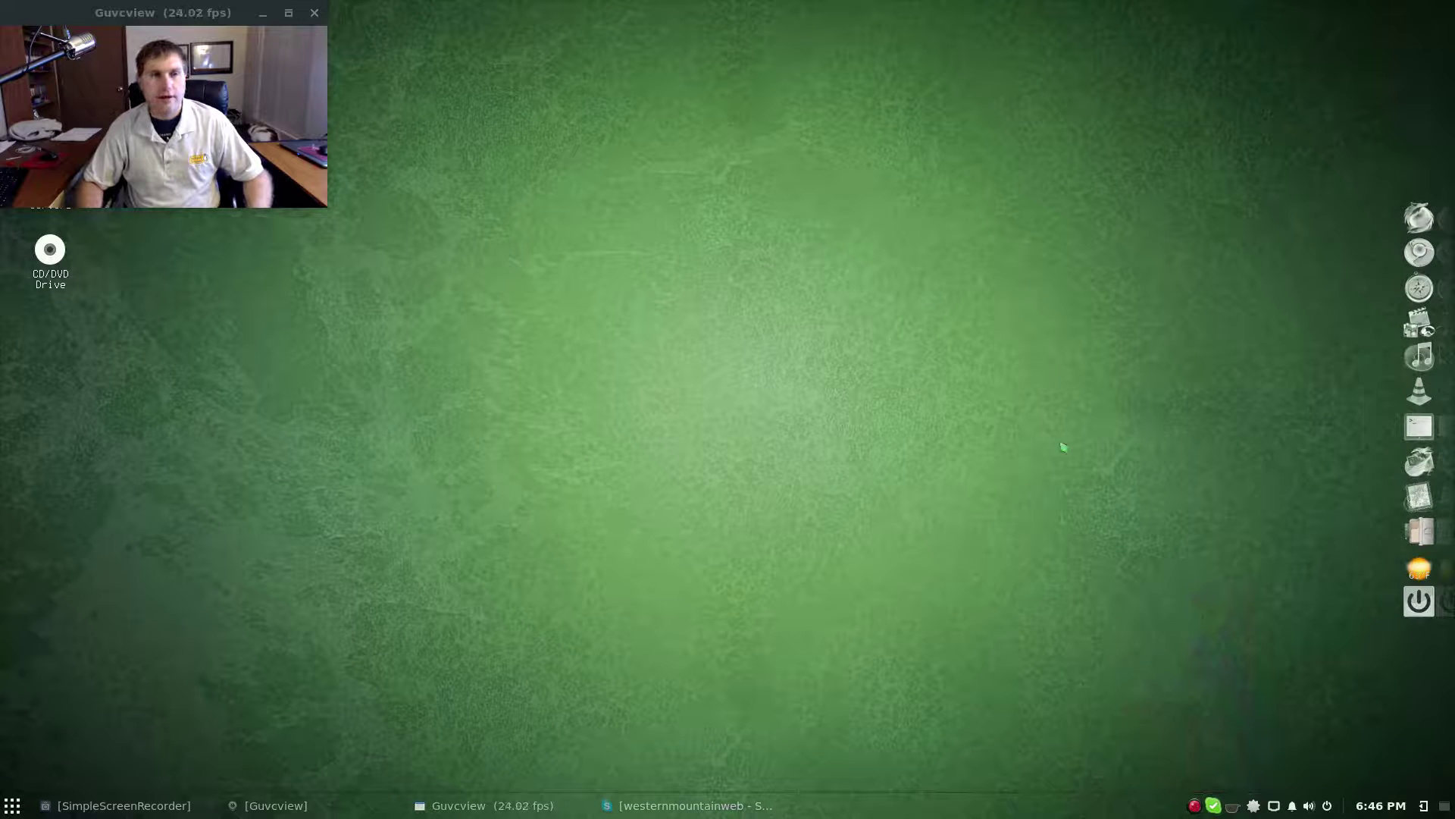
{"action": "right_click", "coordinate": [1402, 620]}
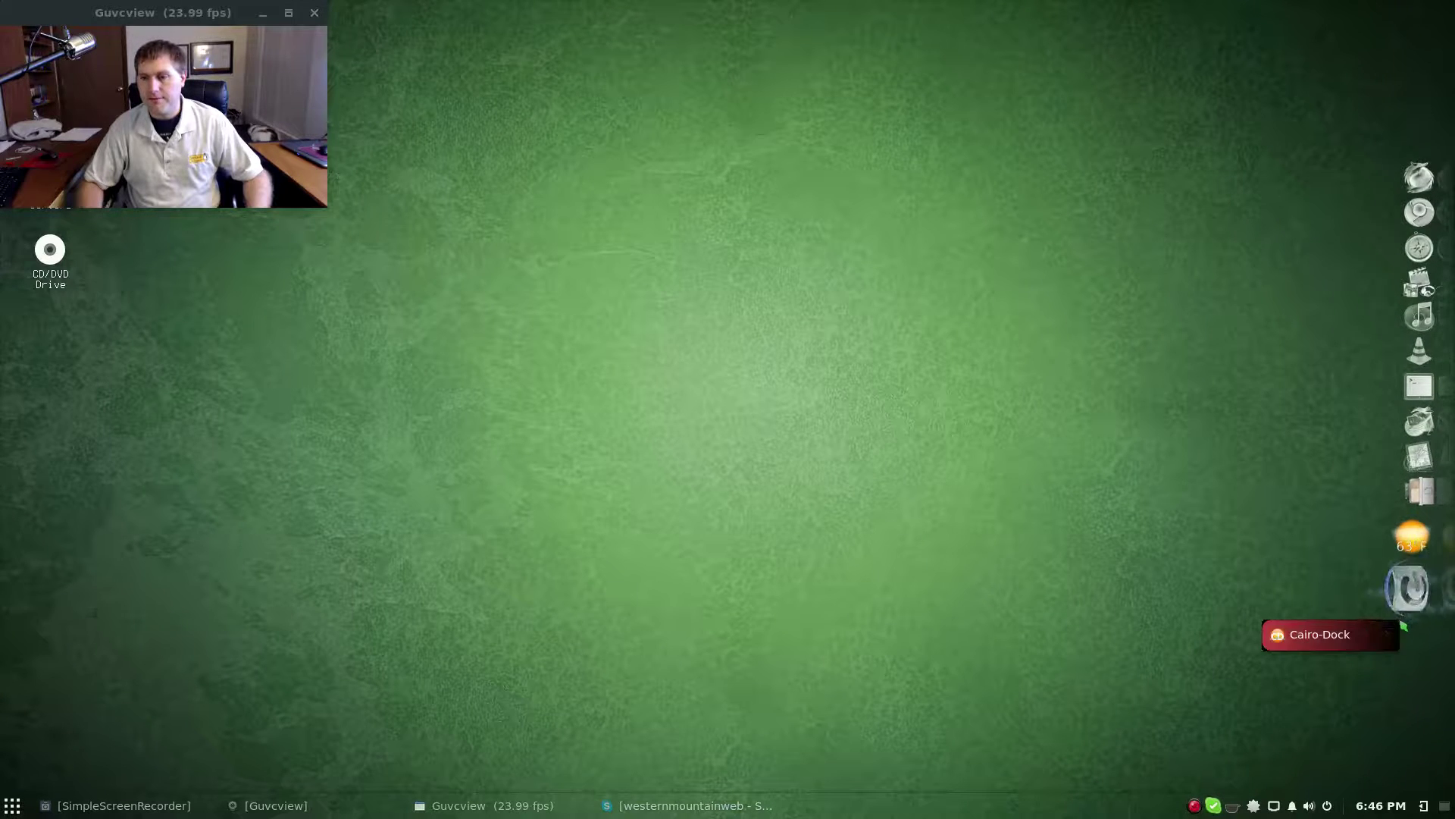
{"action": "mouse_move", "coordinate": [1360, 641]}
{"action": "left_click", "coordinate": [1158, 594]}
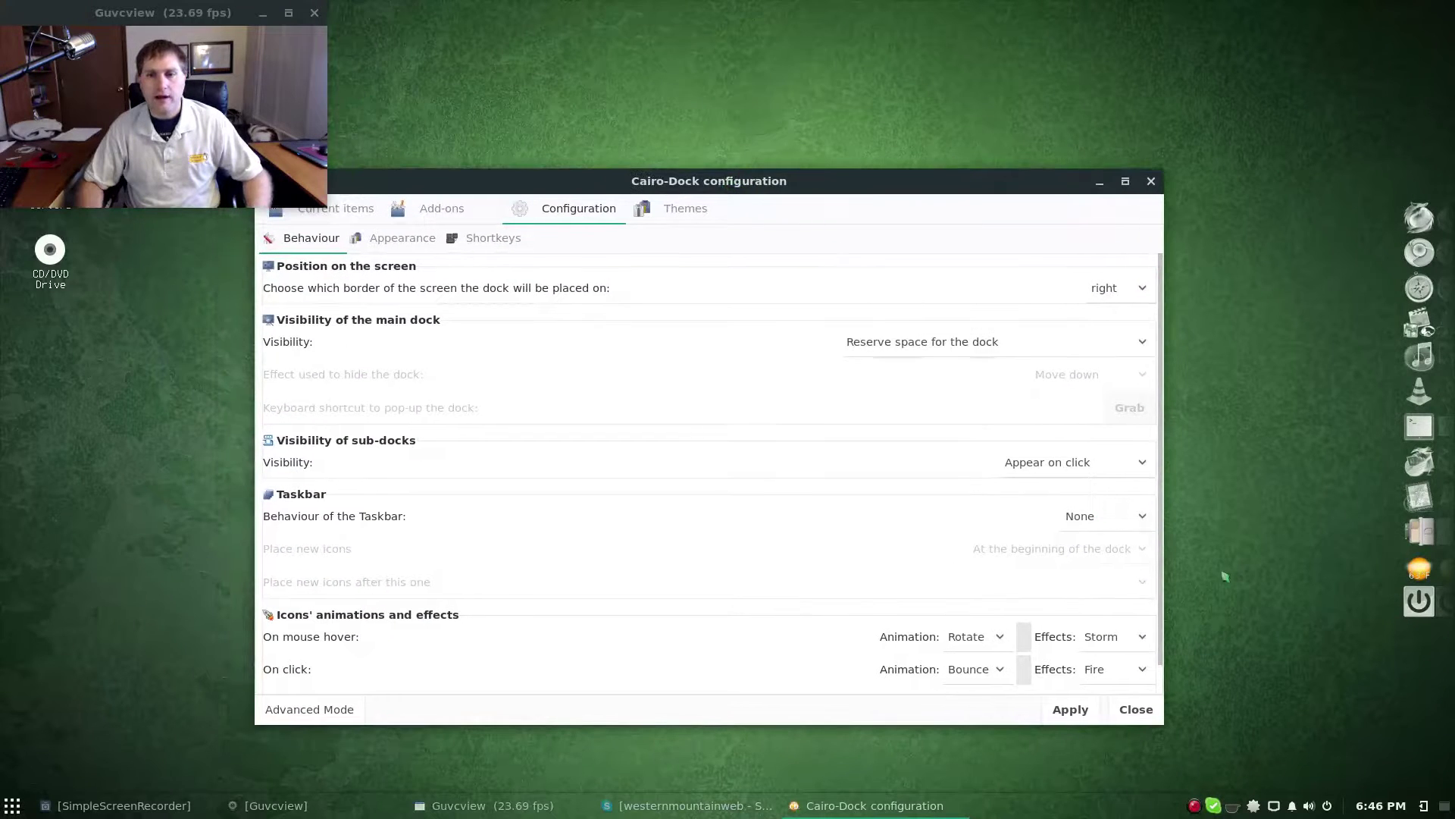
{"action": "left_click", "coordinate": [1134, 516]}
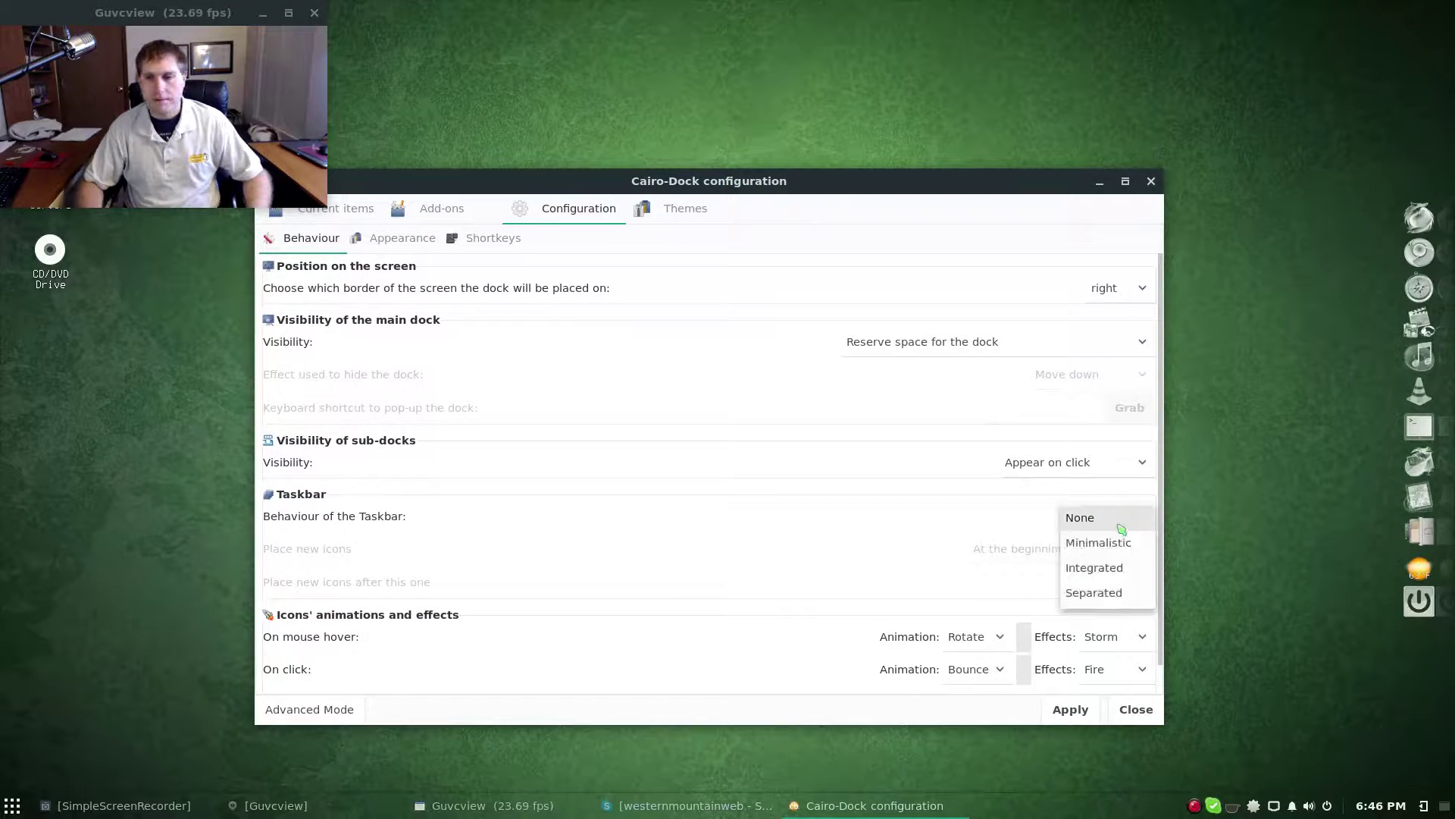
{"action": "left_click", "coordinate": [1120, 593]}
{"action": "left_click", "coordinate": [1084, 708]}
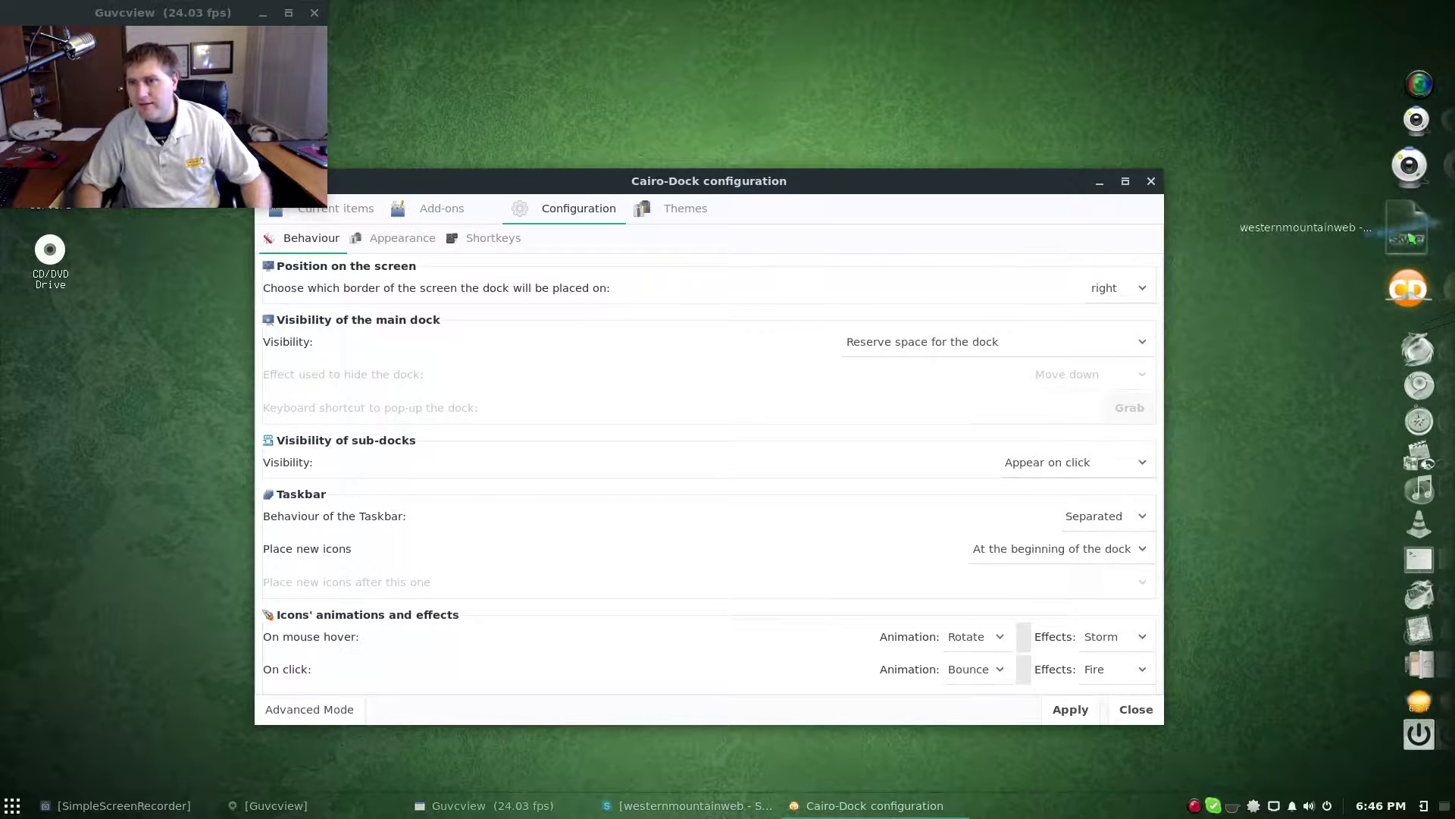
Step: Turn the running Skype icon in the dock into a permanent launcher
{"action": "right_click", "coordinate": [1412, 239]}
{"action": "mouse_move", "coordinate": [1281, 241]}
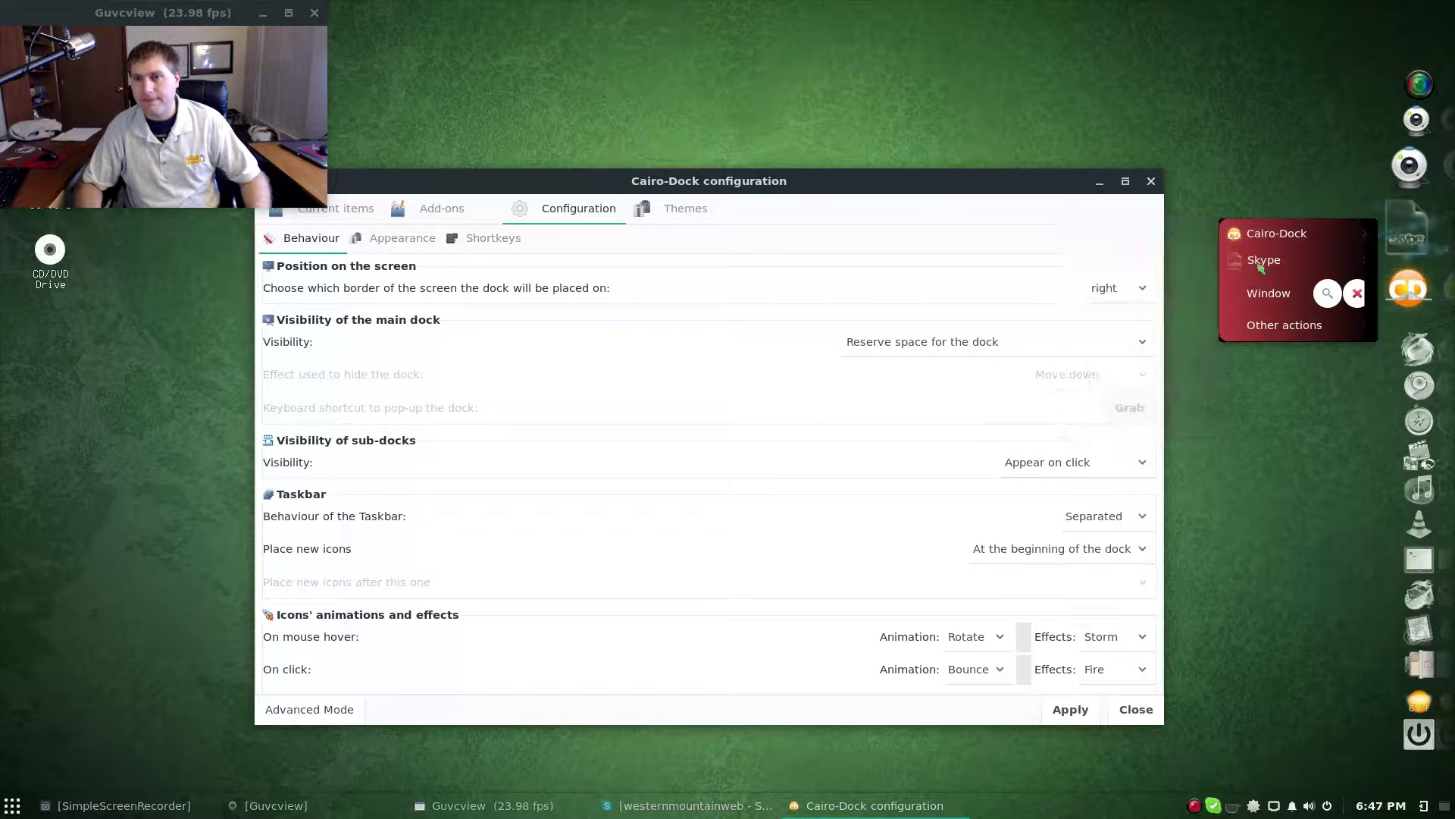
{"action": "left_click", "coordinate": [1154, 314]}
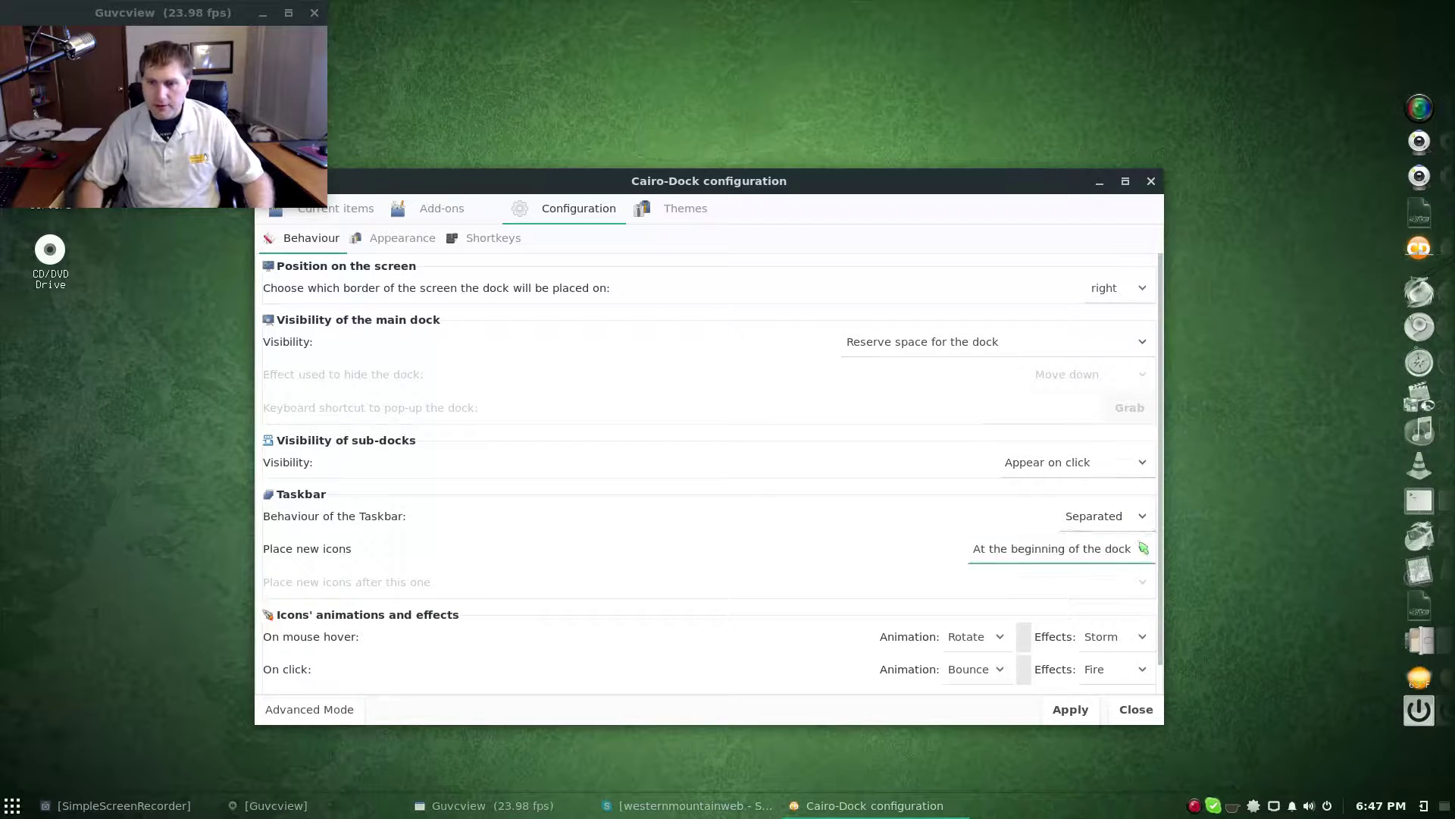
Step: Set the dock's taskbar behaviour back to None, apply it and minimize the configuration window
{"action": "left_click", "coordinate": [1103, 515]}
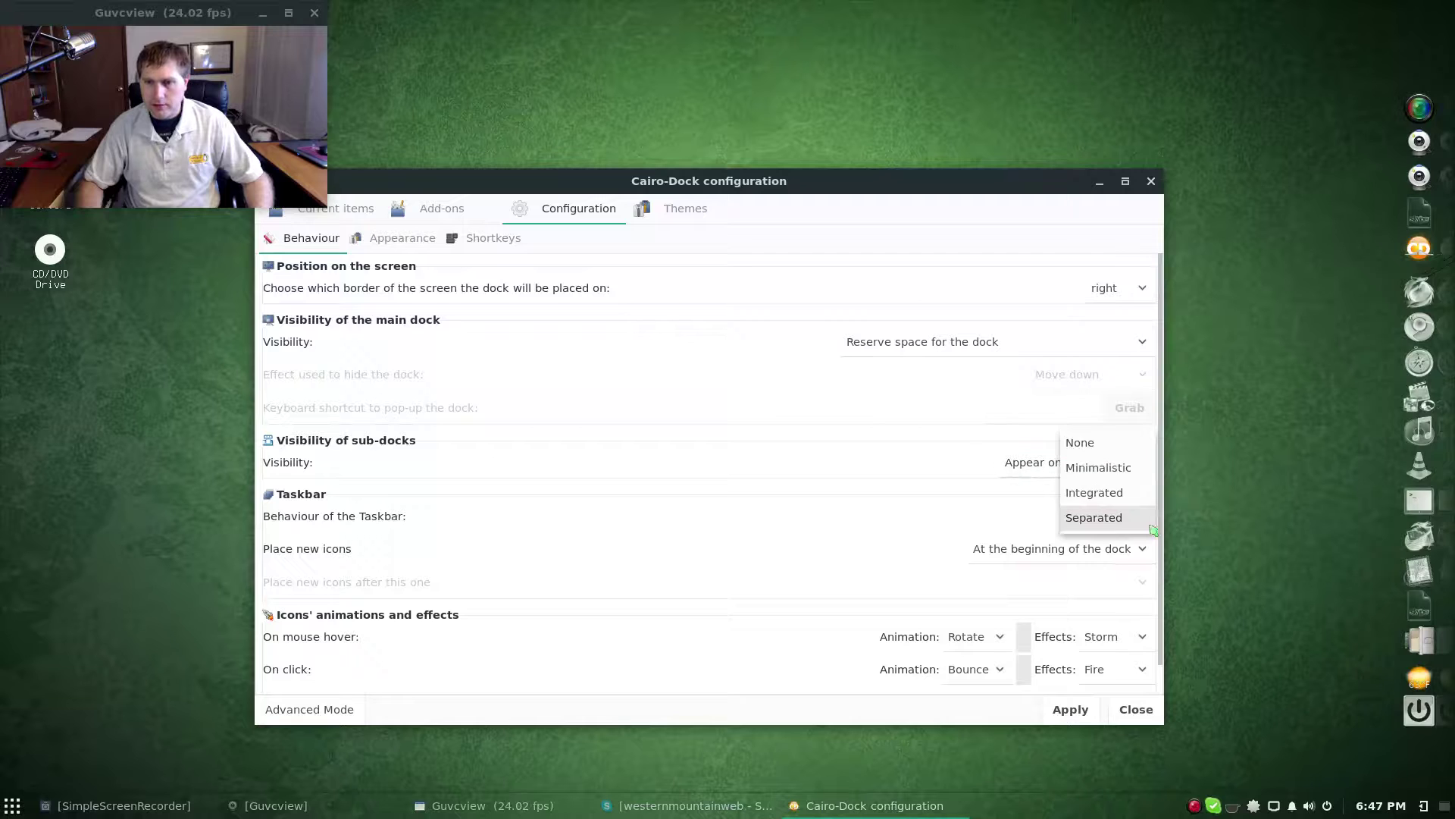
{"action": "left_click", "coordinate": [1080, 439]}
{"action": "left_click", "coordinate": [1081, 707]}
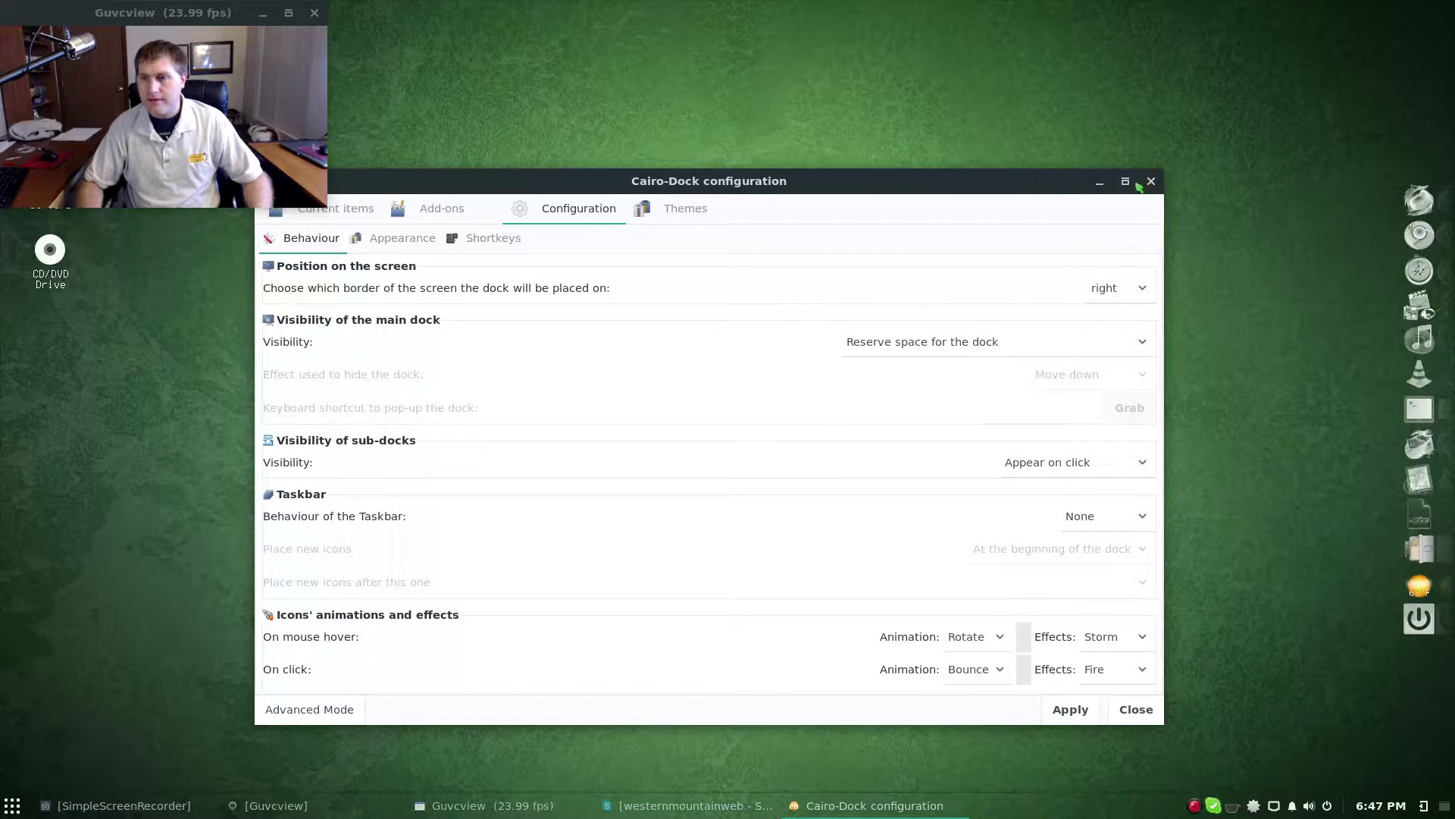
{"action": "left_click", "coordinate": [1098, 183]}
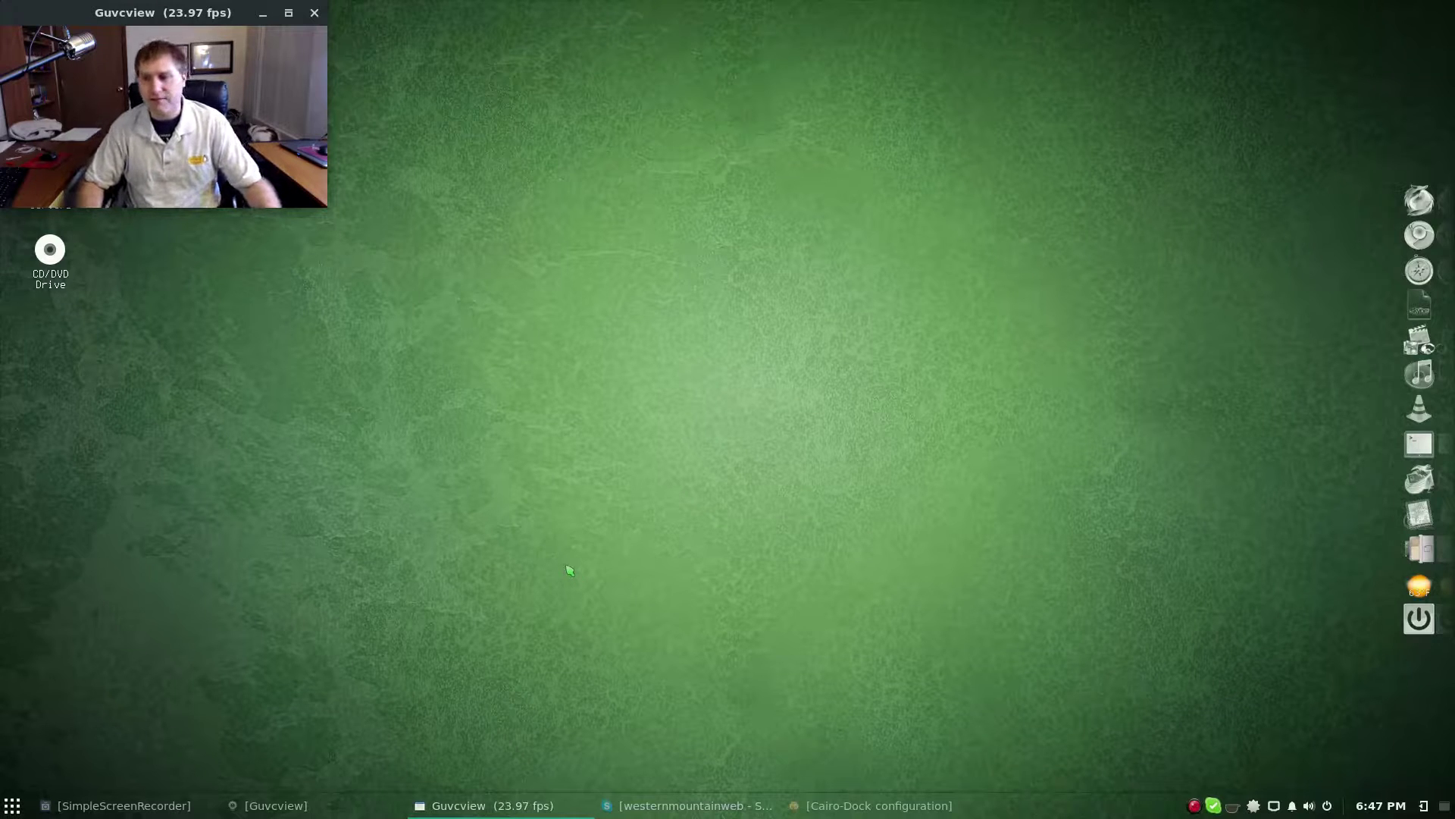
{"action": "left_click", "coordinate": [14, 806]}
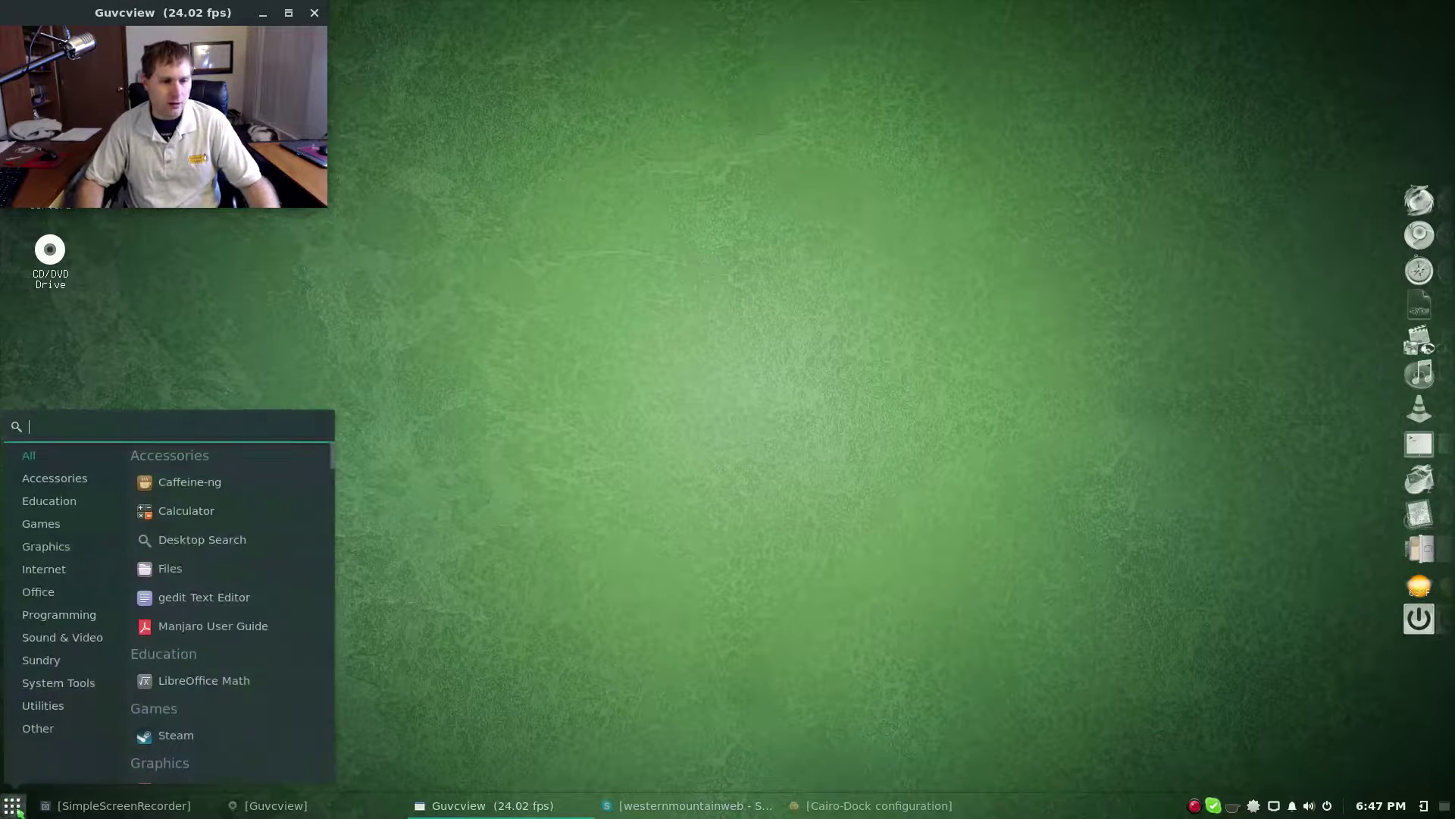
{"action": "left_click", "coordinate": [418, 635]}
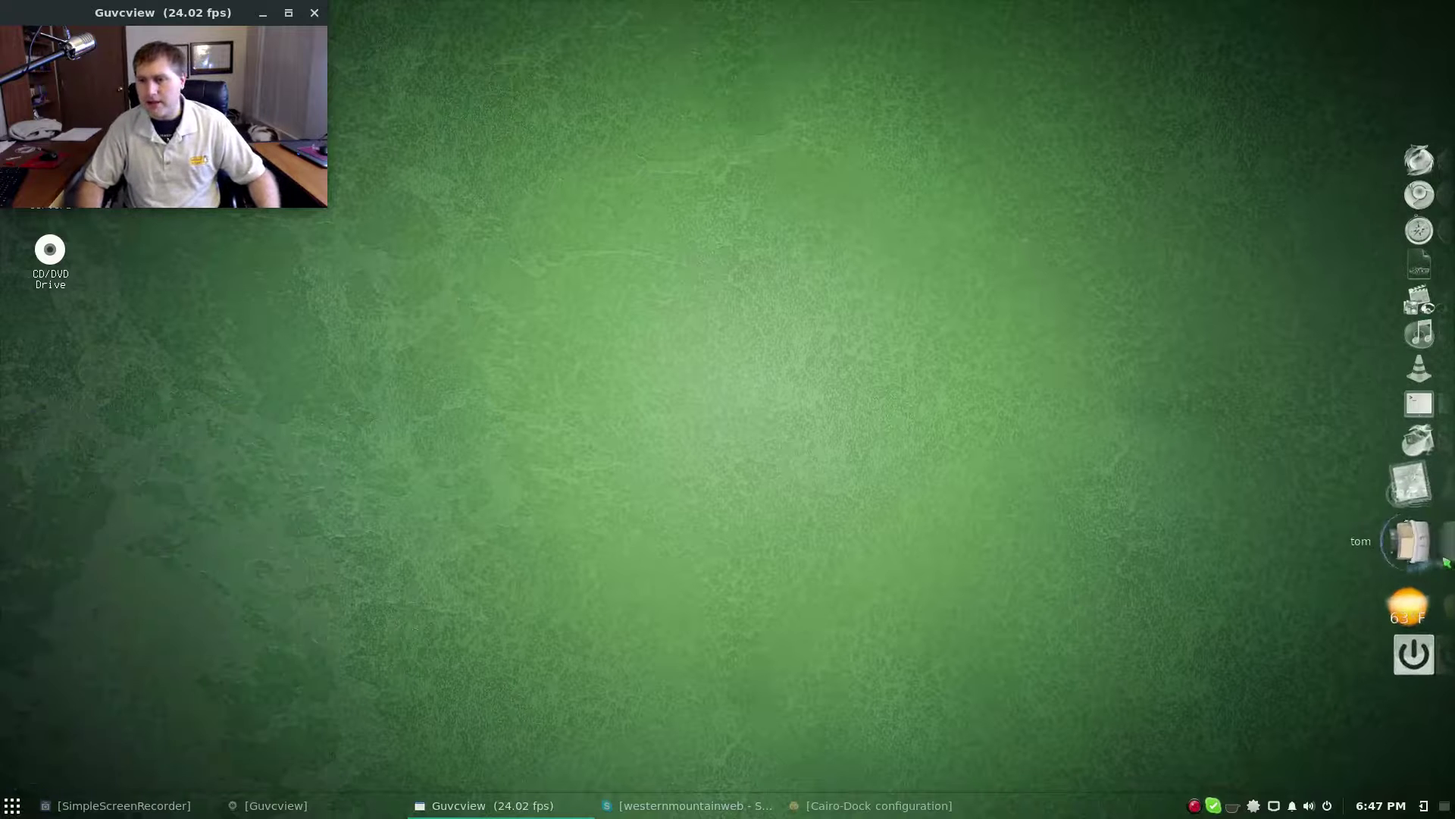
Step: Open the Desktop folder from the dock's home folder and browse to /usr/share in the file manager
{"action": "mouse_move", "coordinate": [1411, 549]}
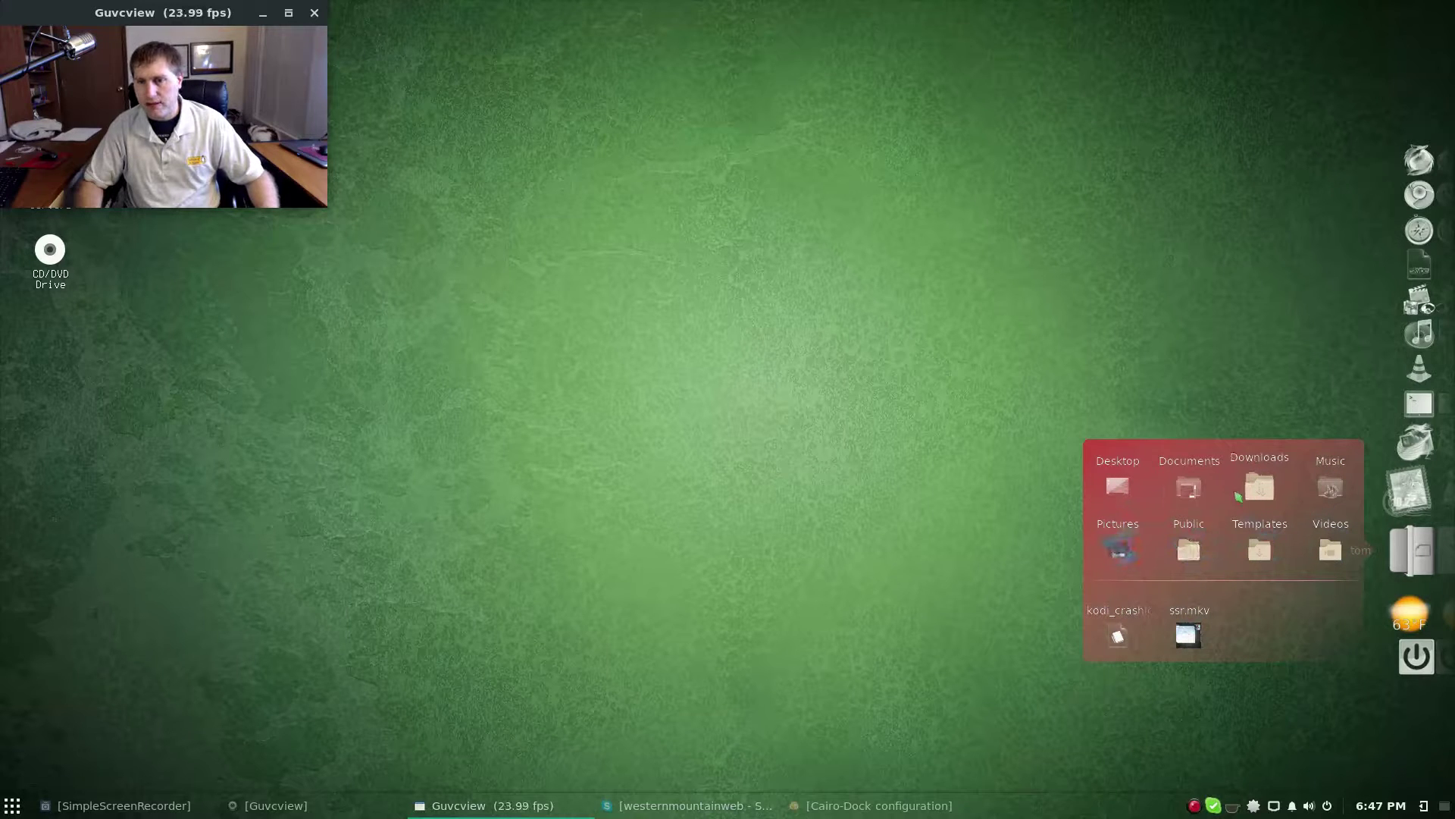
{"action": "left_click", "coordinate": [1122, 484]}
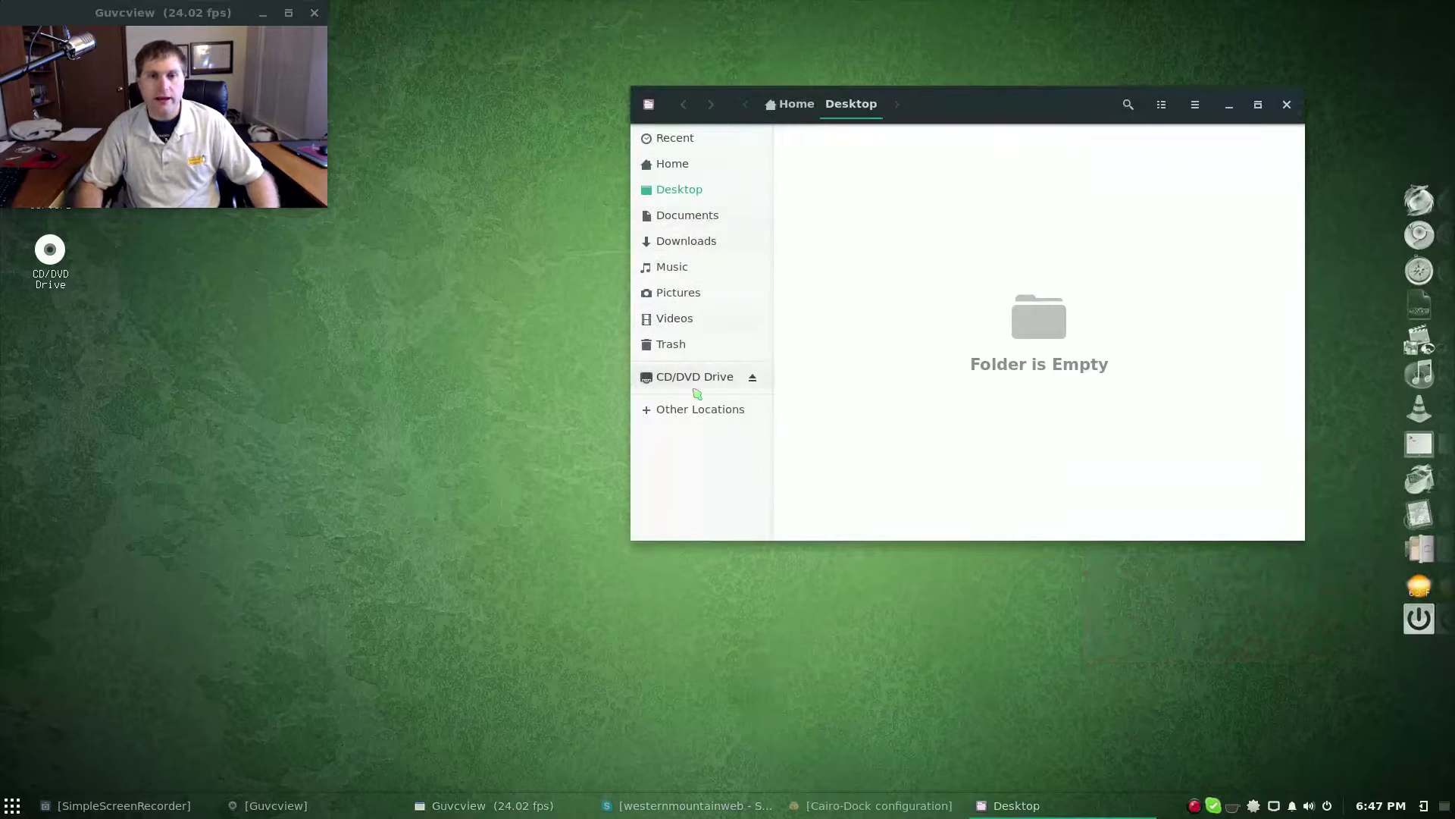
{"action": "left_click", "coordinate": [706, 414]}
{"action": "left_click", "coordinate": [847, 168]}
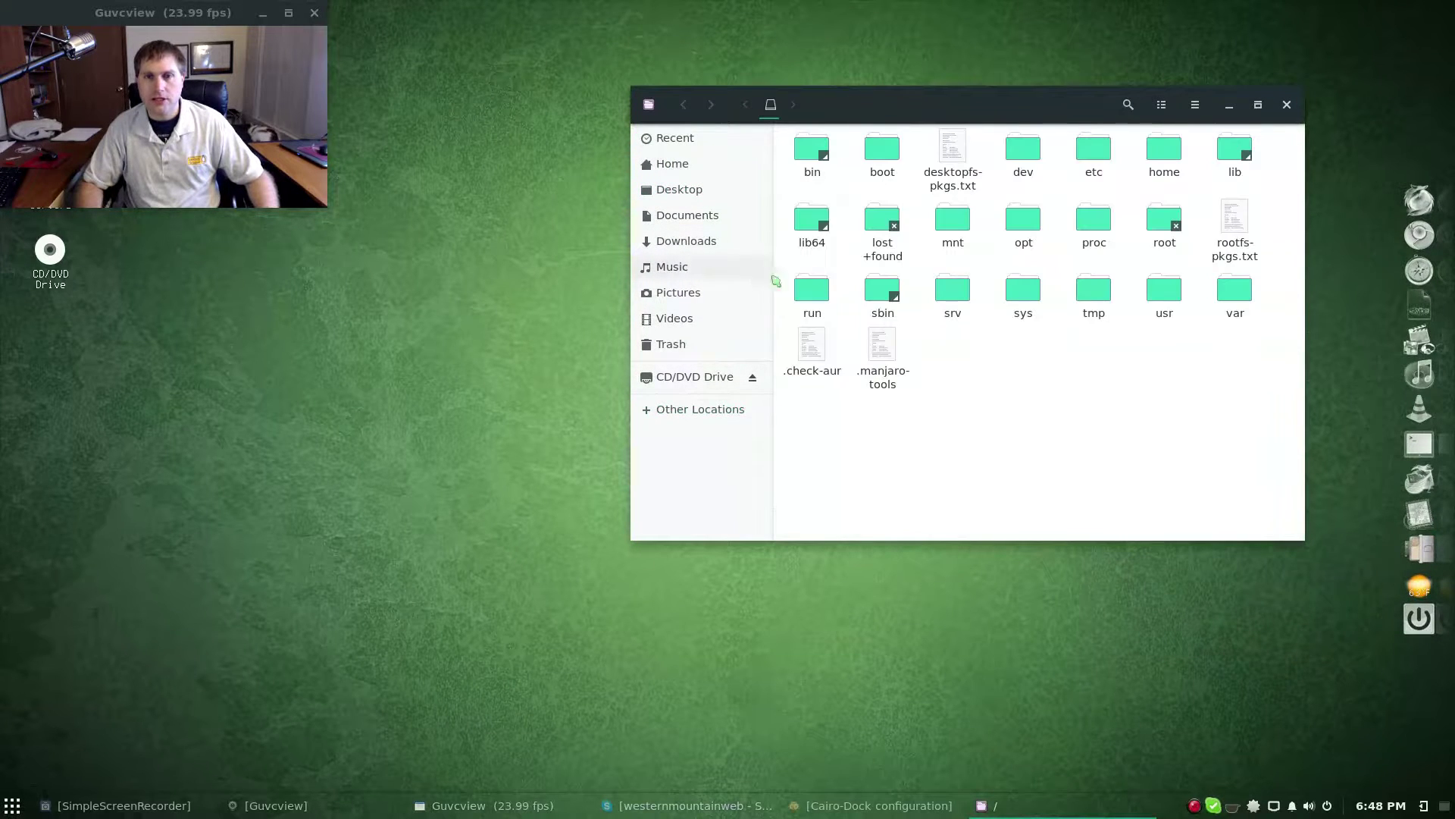
{"action": "double_click", "coordinate": [1140, 298]}
{"action": "double_click", "coordinate": [834, 214]}
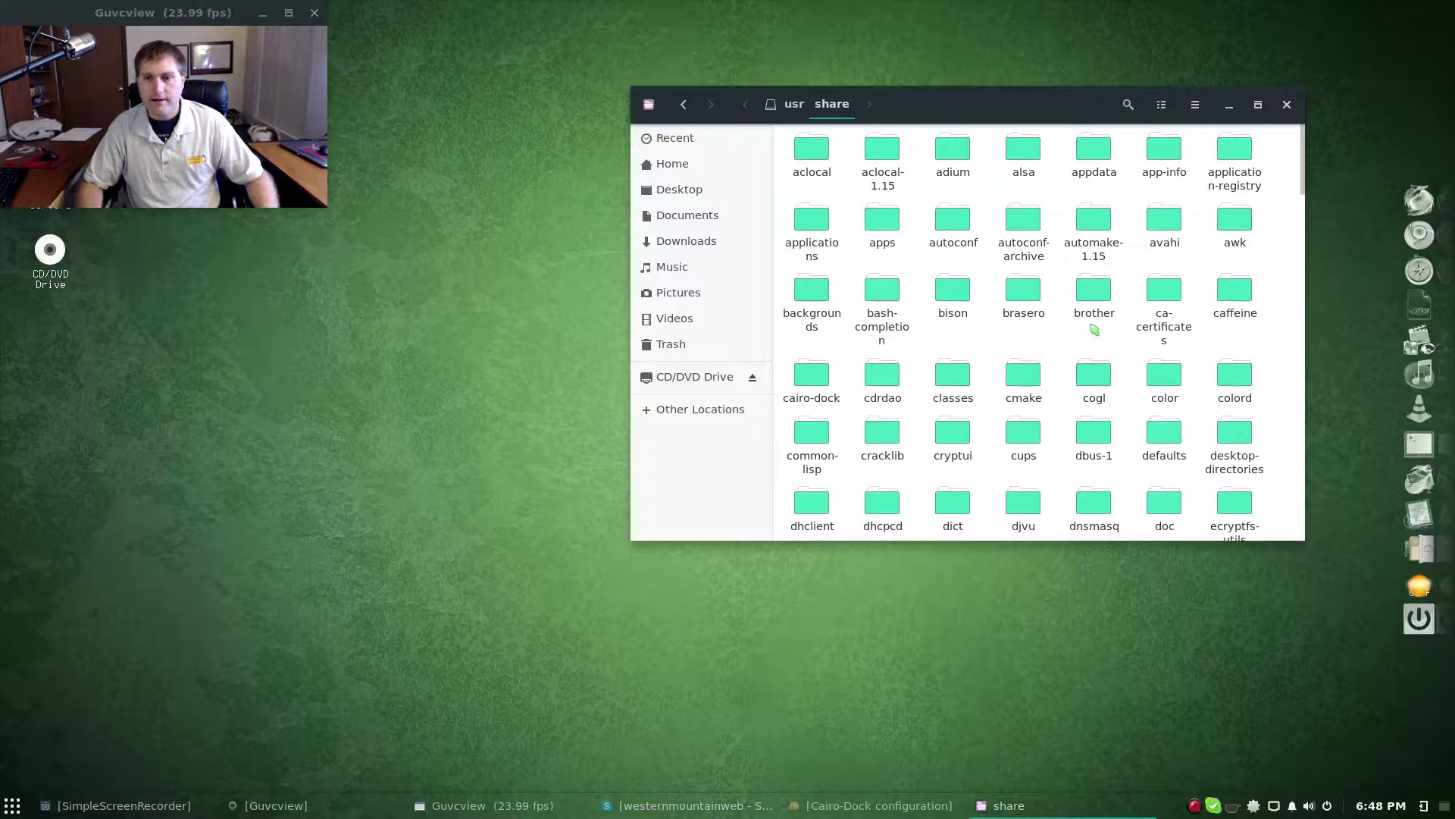
Step: Browse to the icons/Iceglass/64x64/apps folder and search it for "sky" to find a matching Skype icon
{"action": "scroll", "coordinate": [1095, 326], "scroll_direction": "down", "scroll_amount": 1}
{"action": "scroll", "coordinate": [1076, 328], "scroll_direction": "down", "scroll_amount": 5}
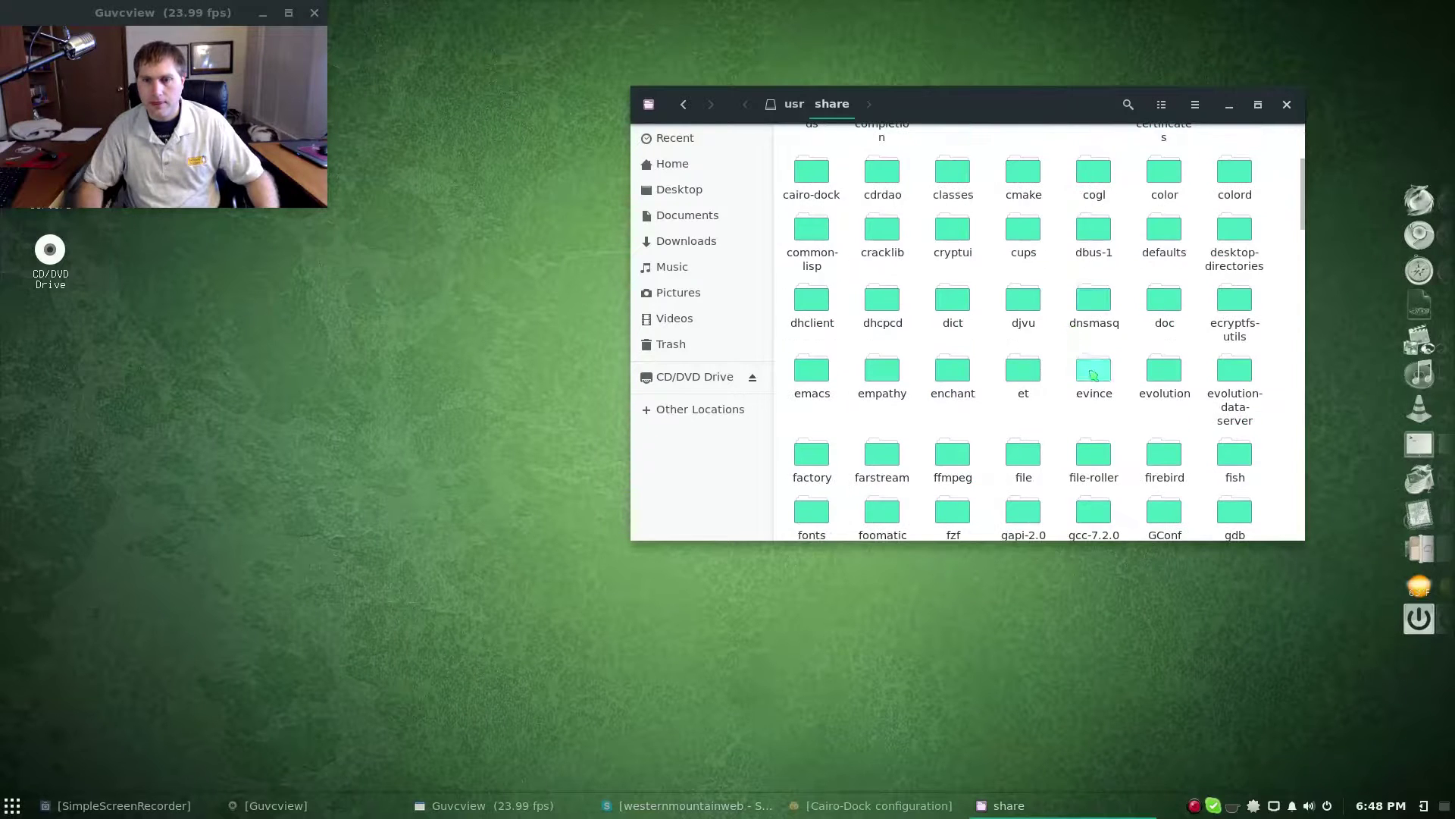
{"action": "scroll", "coordinate": [860, 382], "scroll_direction": "down", "scroll_amount": 5}
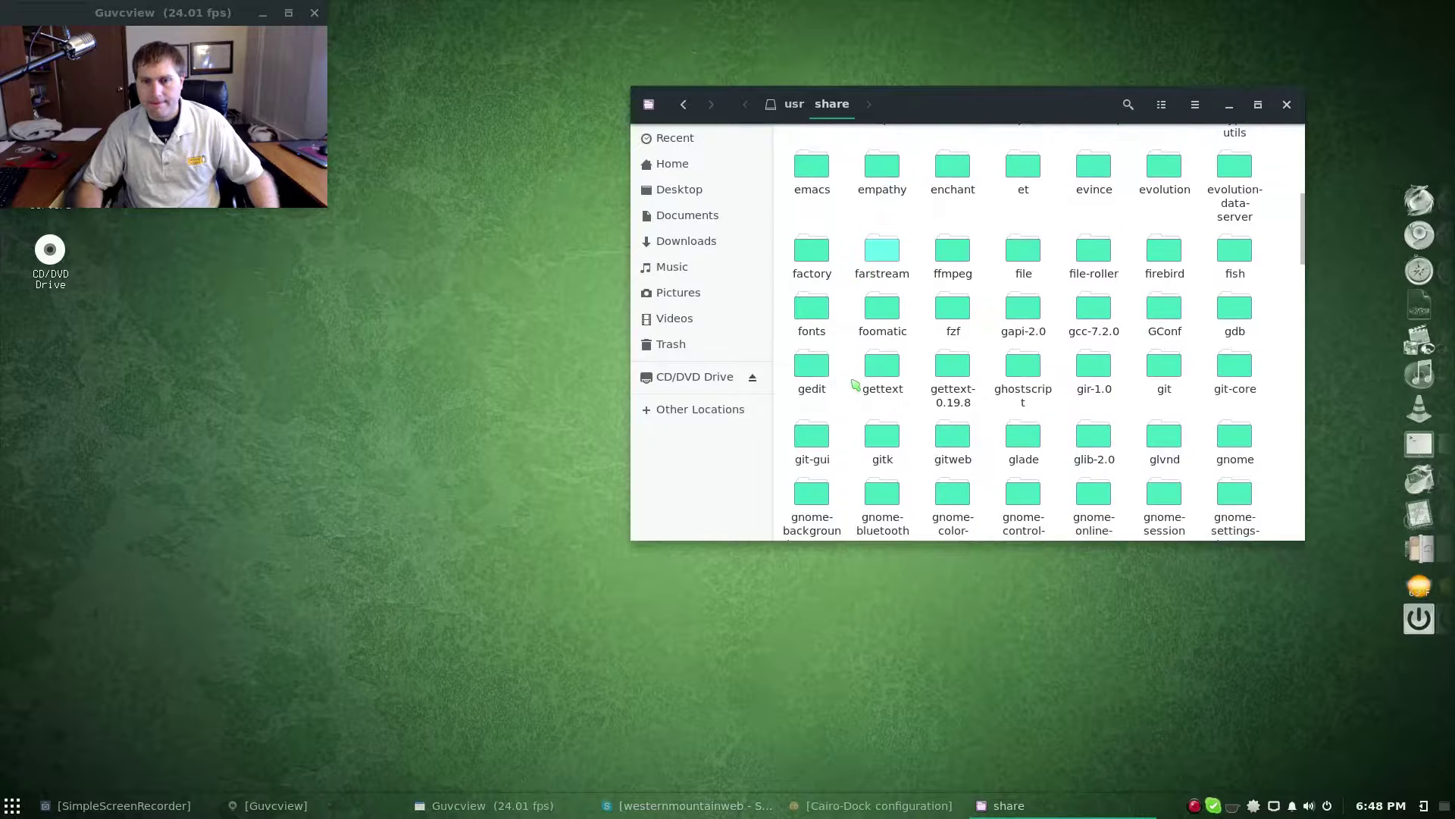
{"action": "scroll", "coordinate": [855, 385], "scroll_direction": "down", "scroll_amount": 5}
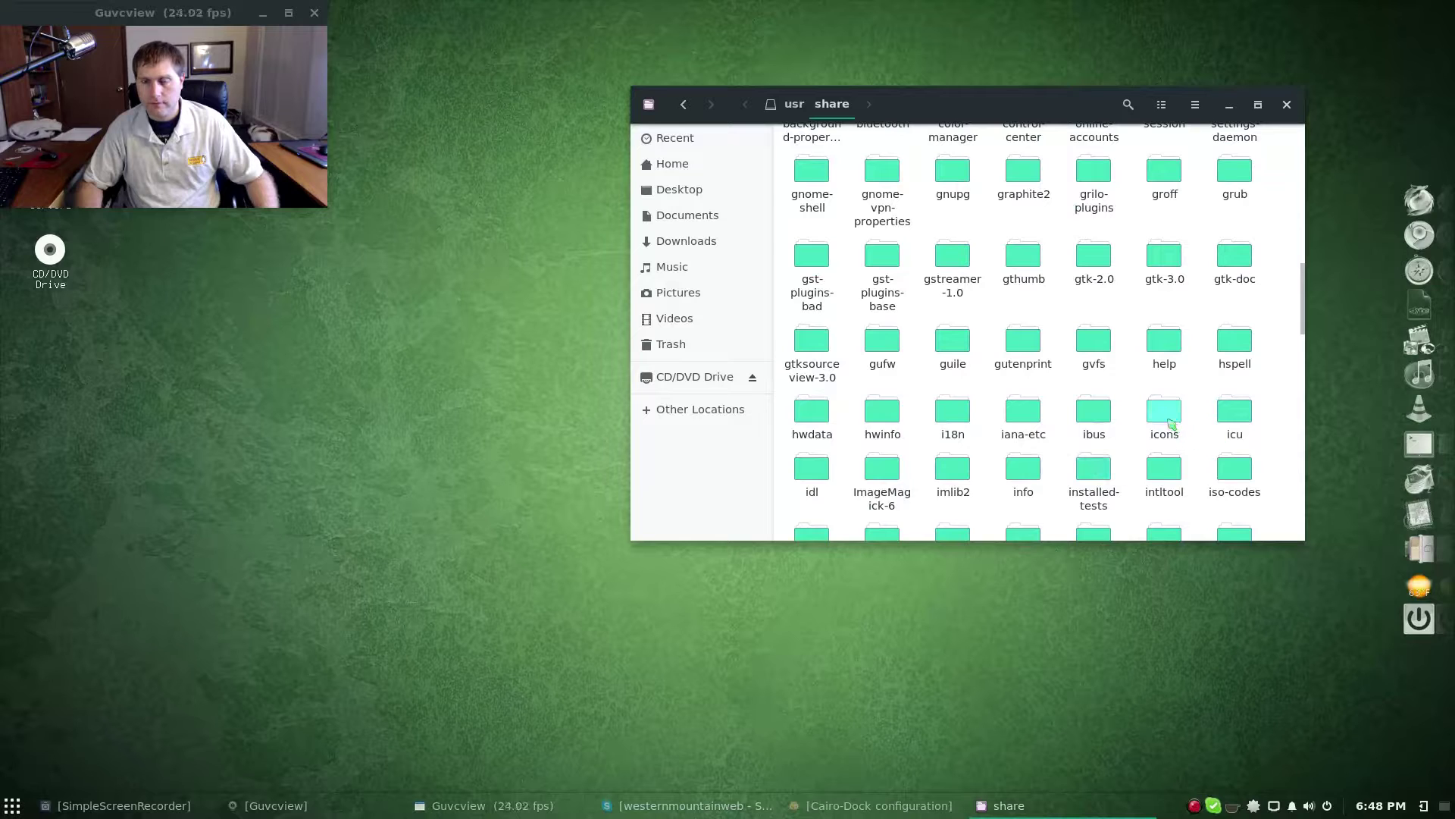
{"action": "double_click", "coordinate": [1167, 419]}
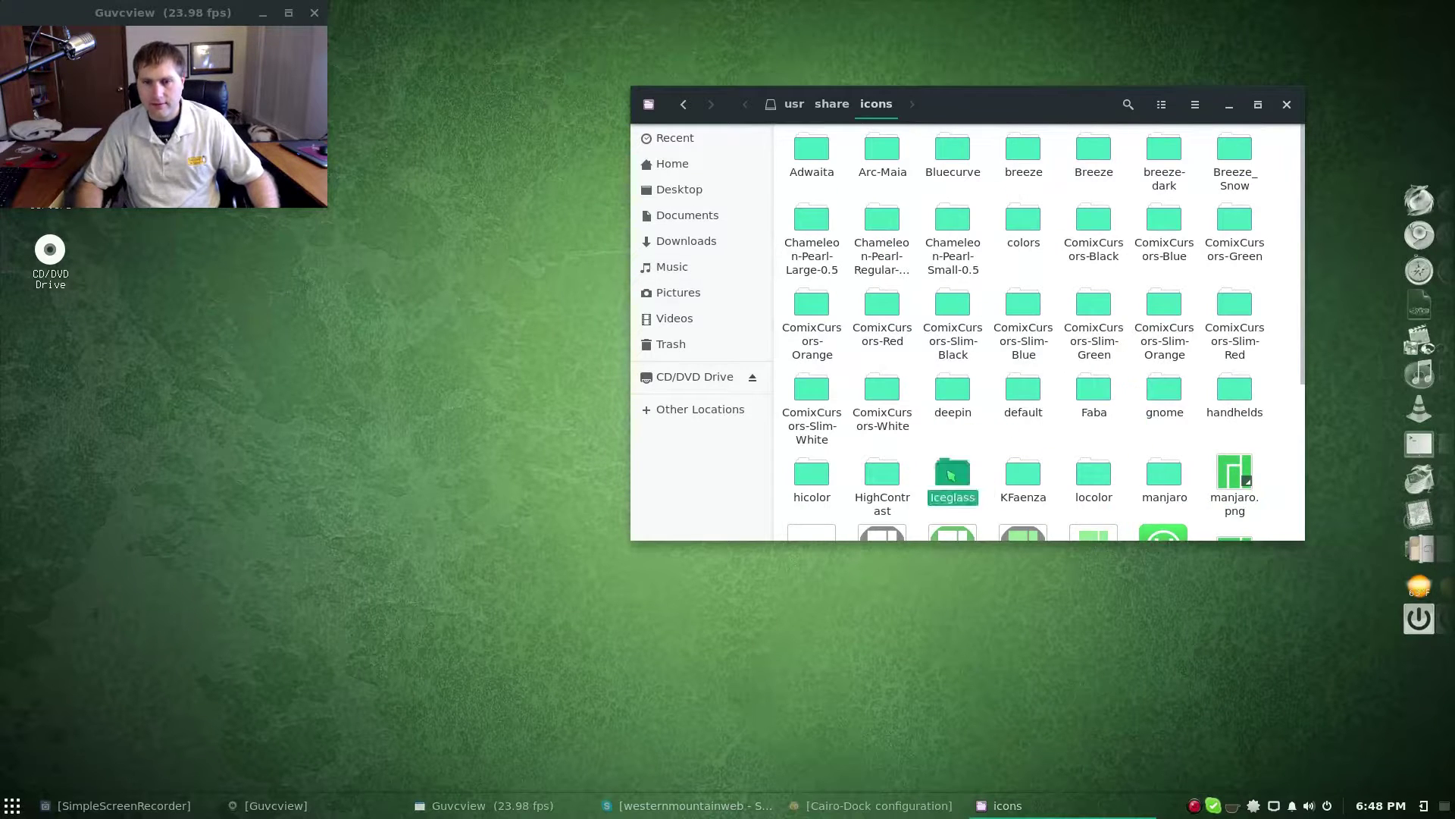
{"action": "double_click", "coordinate": [953, 472]}
{"action": "double_click", "coordinate": [1164, 152]}
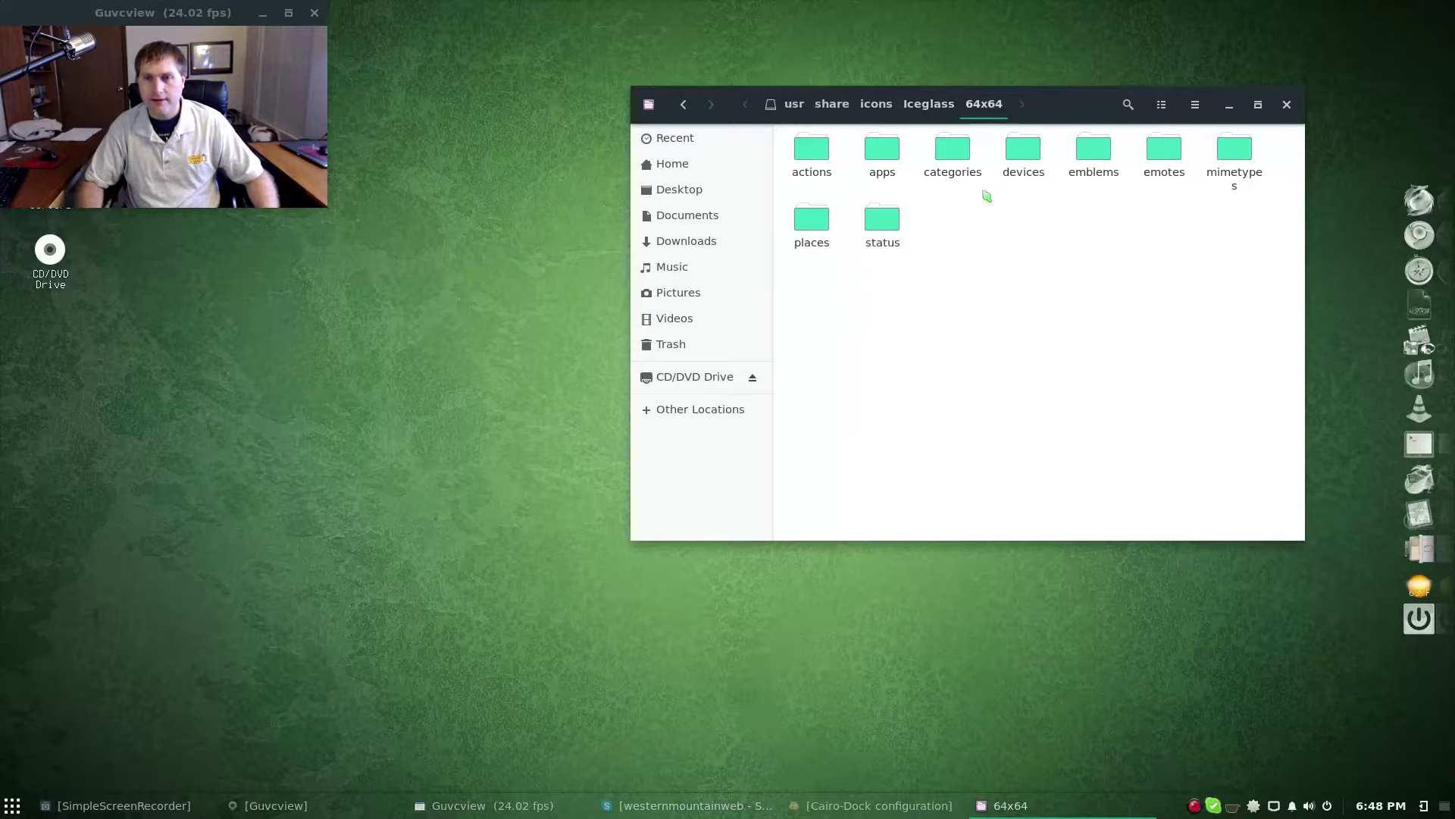
{"action": "double_click", "coordinate": [879, 156]}
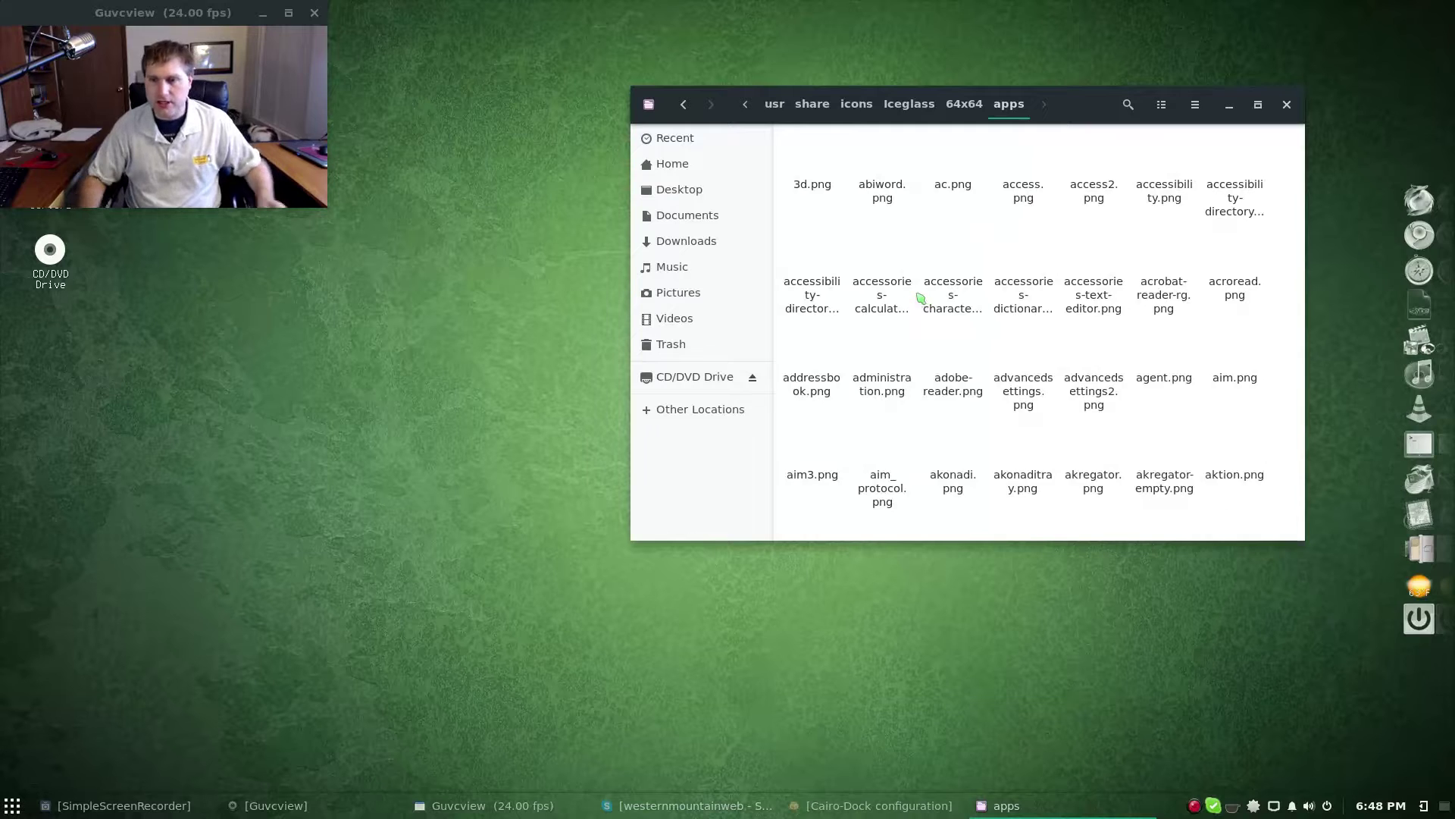
{"action": "type", "text": "sky"}
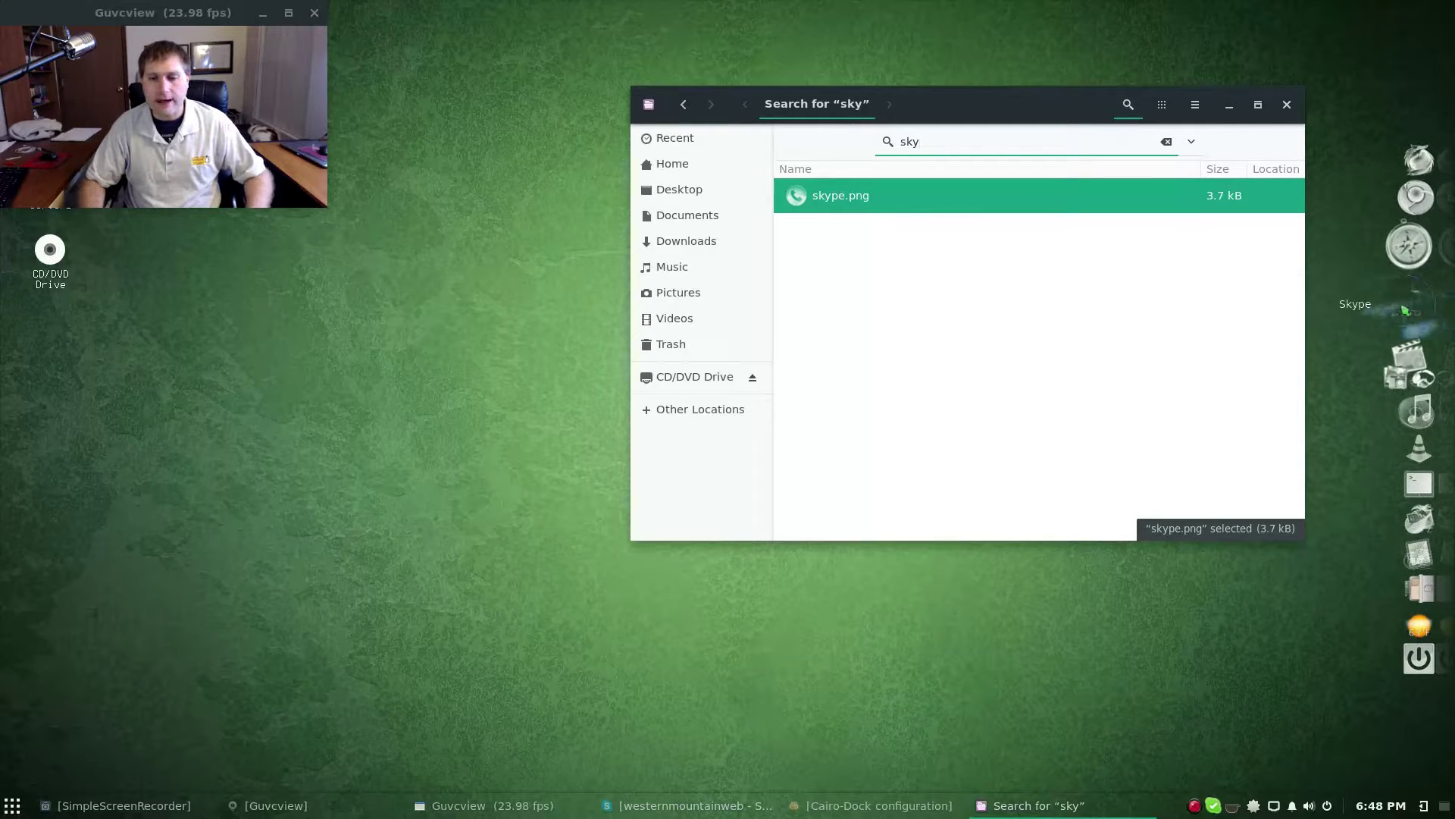
Step: Open the Skype launcher's entry for editing from the dock and move the configuration window clear of the icon file in the search results
{"action": "right_click", "coordinate": [1401, 312]}
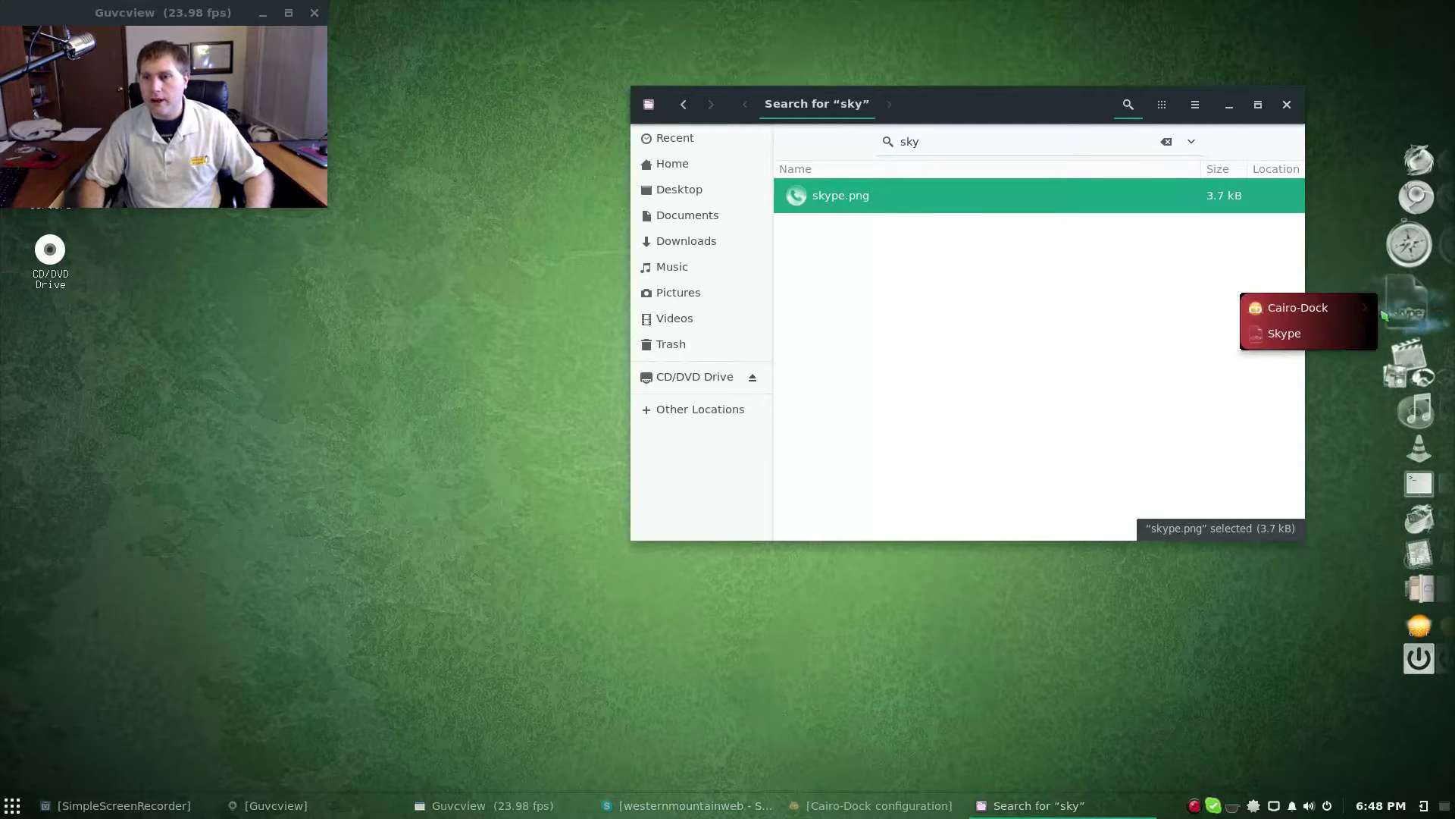
{"action": "mouse_move", "coordinate": [1289, 335]}
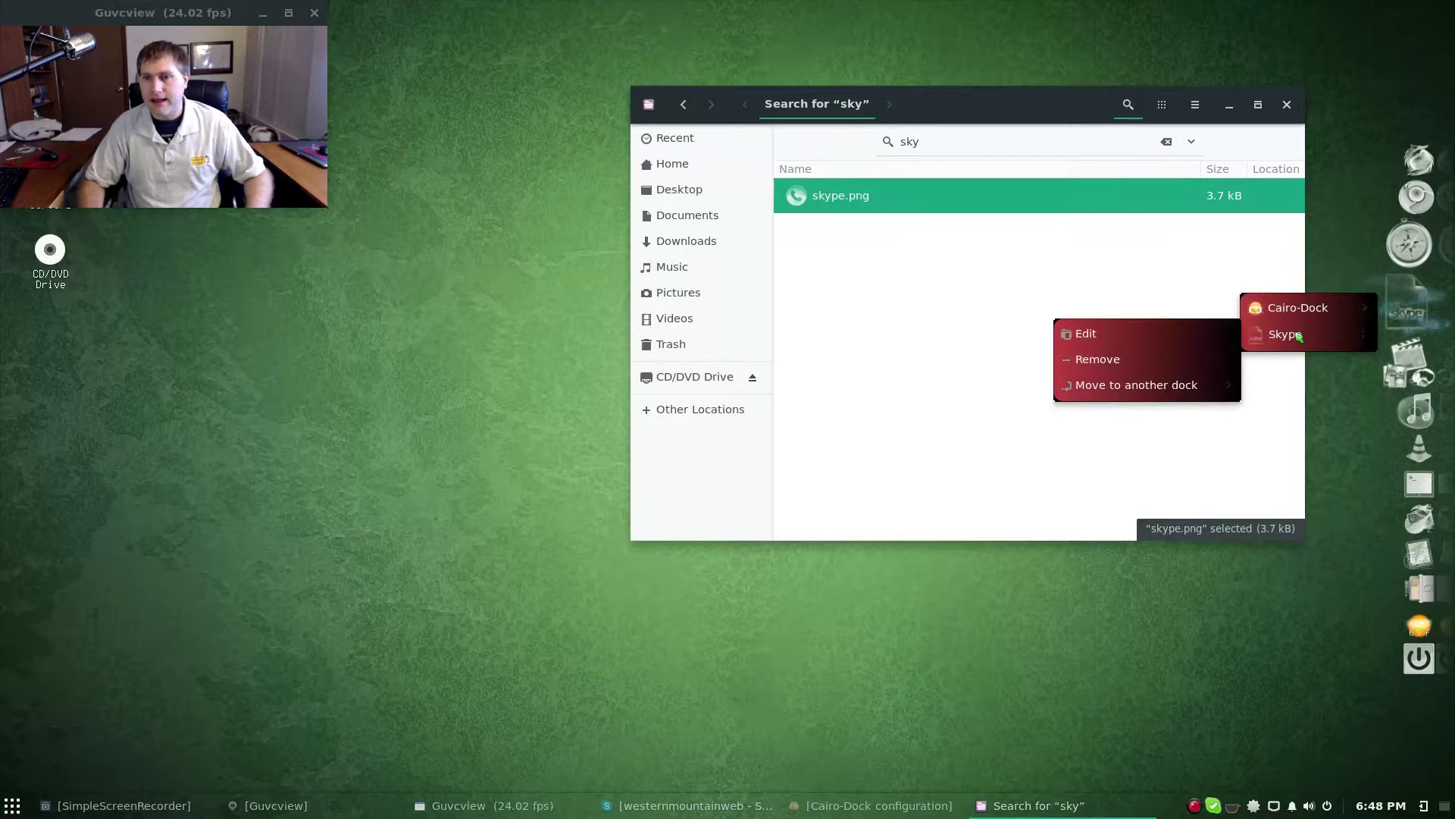
{"action": "left_click", "coordinate": [1086, 336]}
{"action": "left_click_drag", "start_coordinate": [629, 30], "coordinate": [807, 233]}
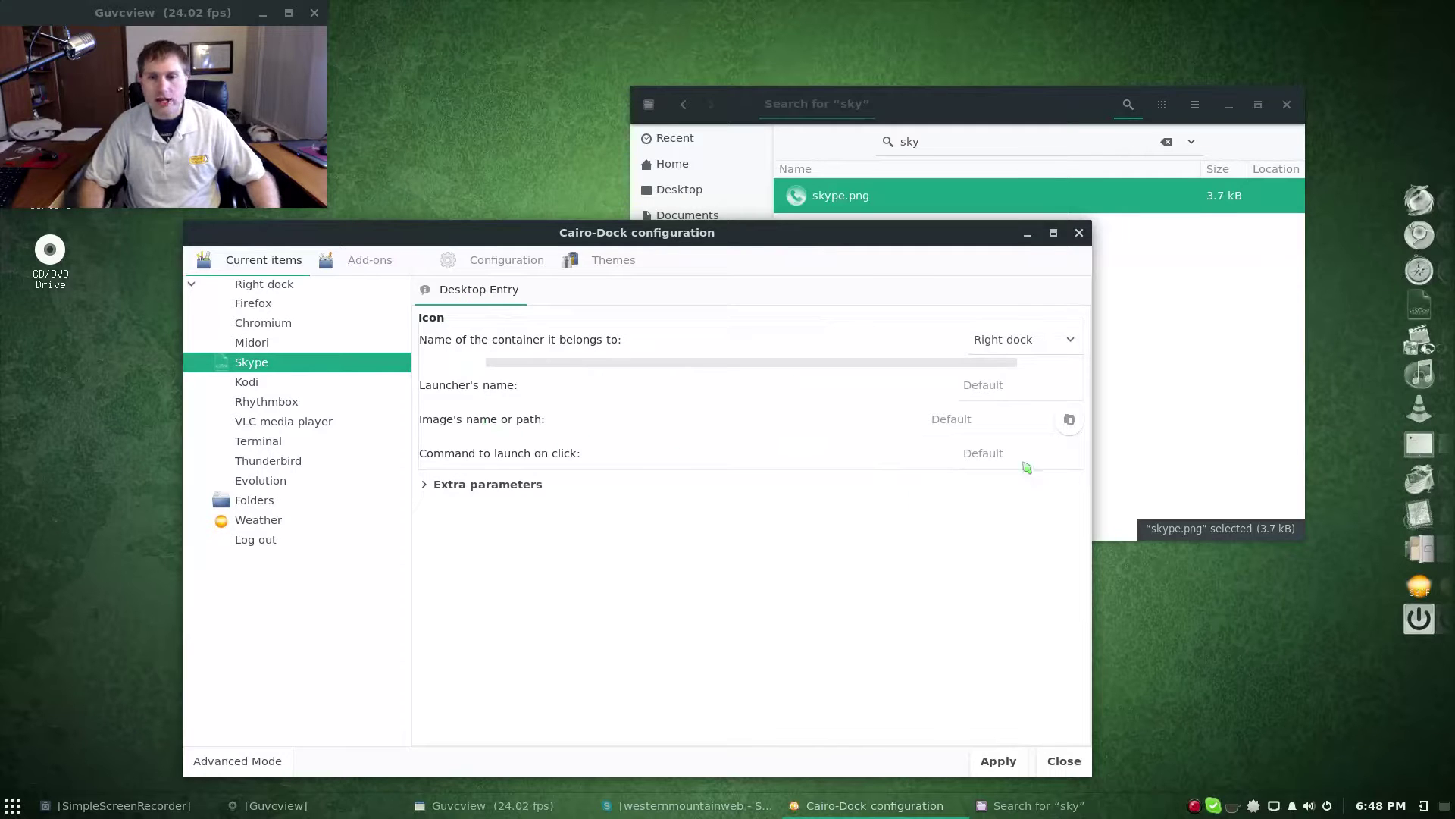
Step: Open the image file picker for the Skype launcher and browse from the filesystem root to /usr/share
{"action": "left_click", "coordinate": [1069, 422]}
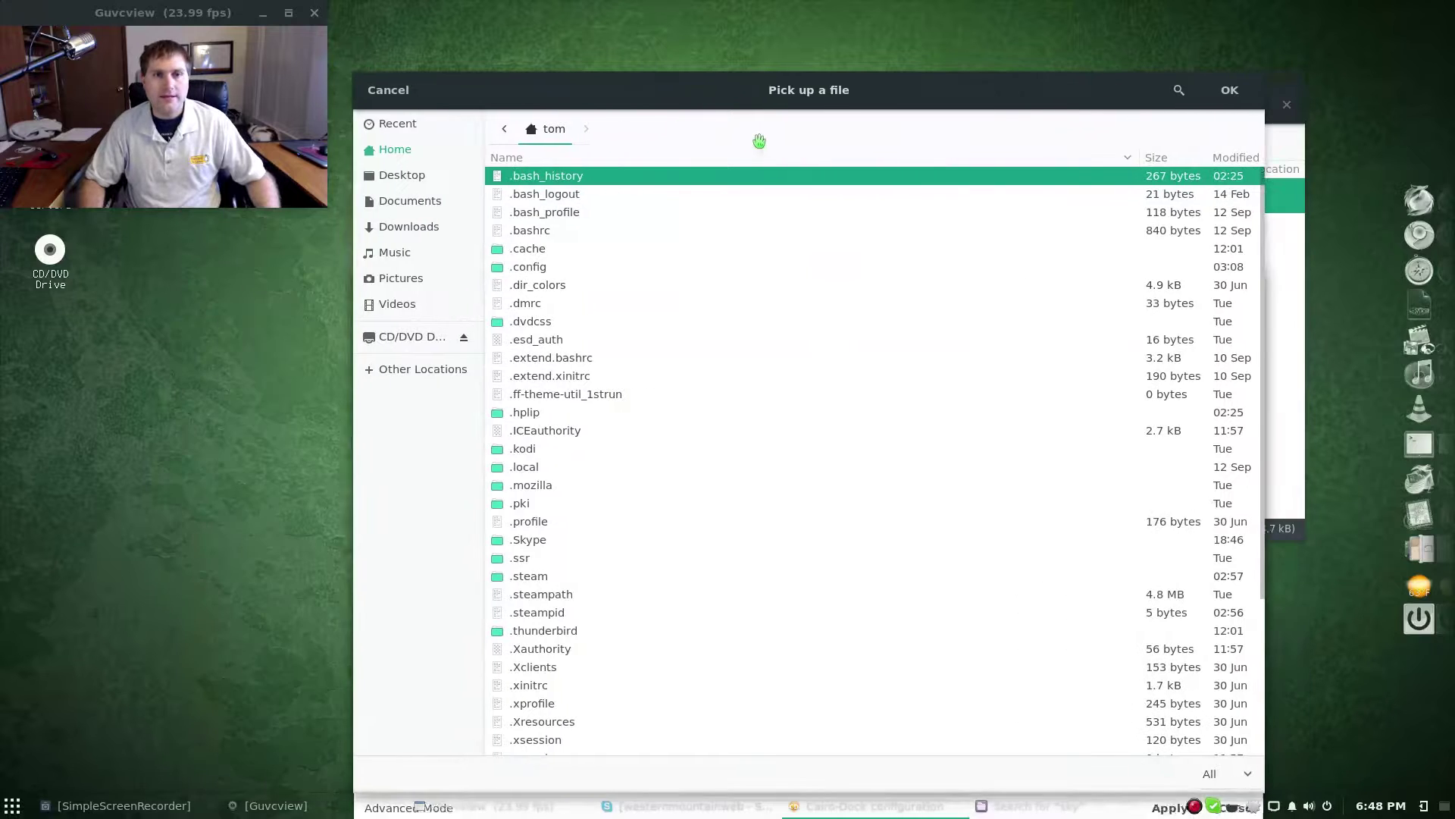
{"action": "left_click", "coordinate": [497, 129]}
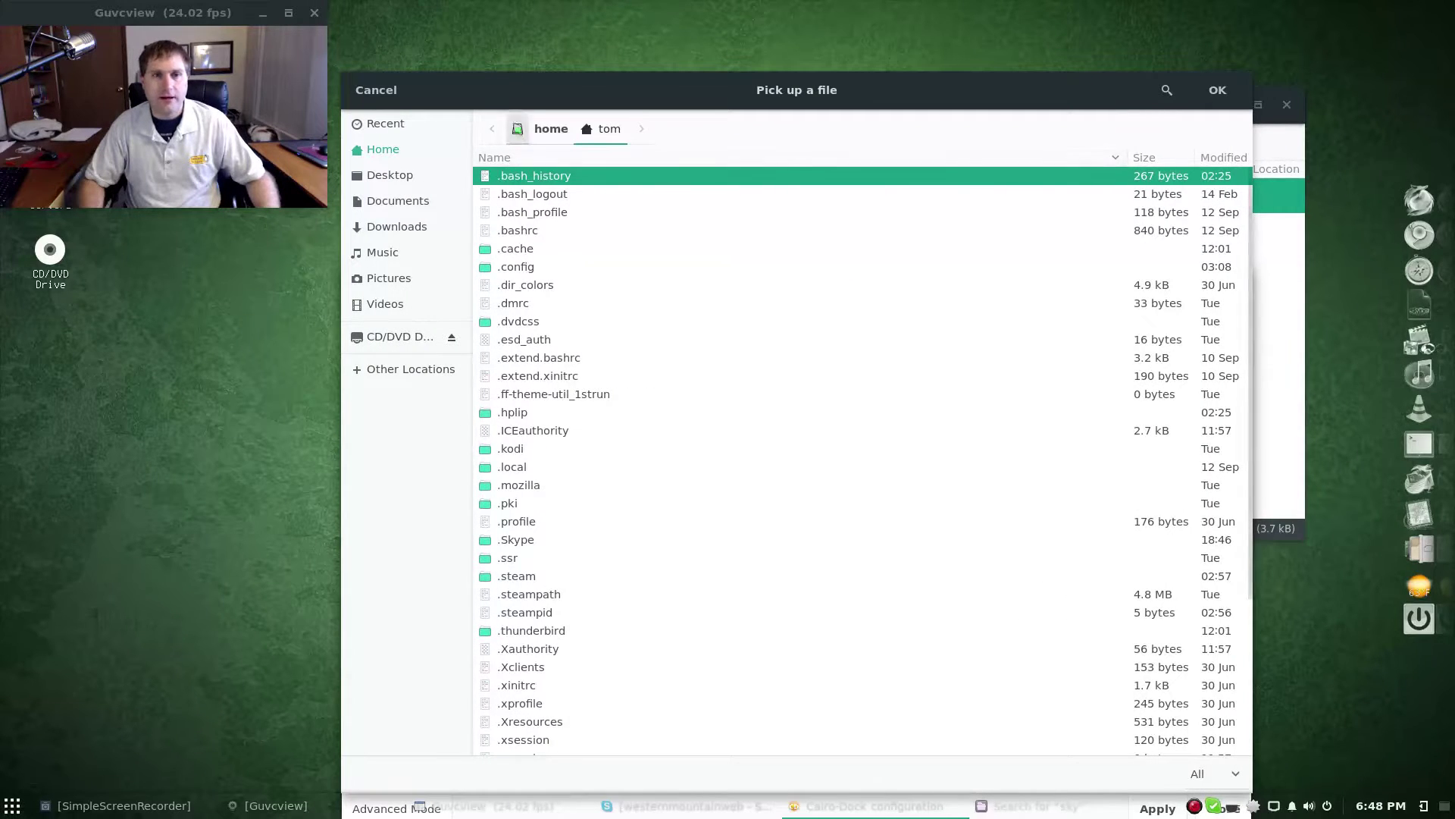
{"action": "left_click", "coordinate": [518, 129]}
{"action": "double_click", "coordinate": [523, 557]}
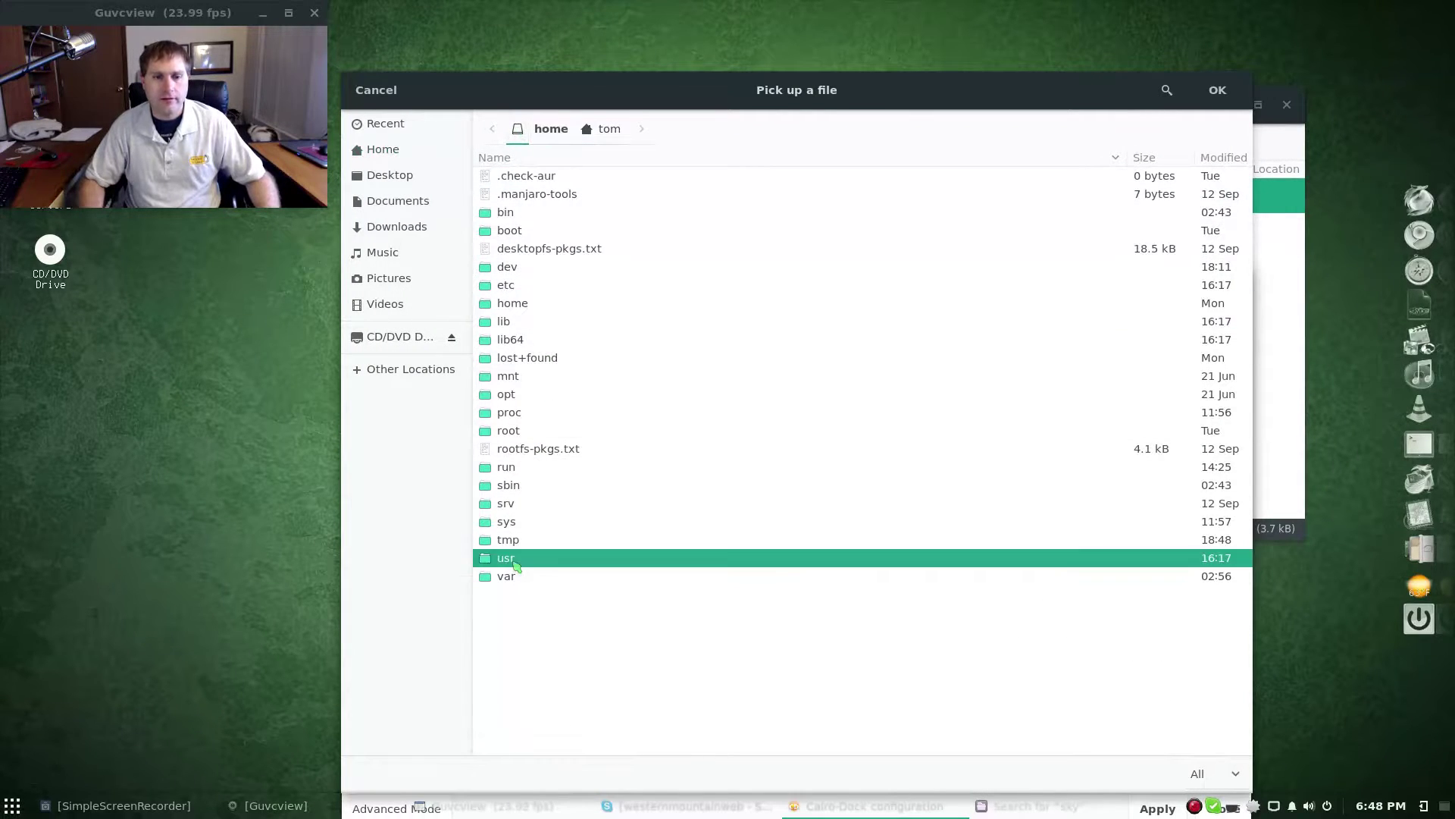
{"action": "left_click", "coordinate": [531, 305]}
{"action": "double_click", "coordinate": [530, 304]}
{"action": "scroll", "coordinate": [538, 307], "scroll_direction": "down", "scroll_amount": 15}
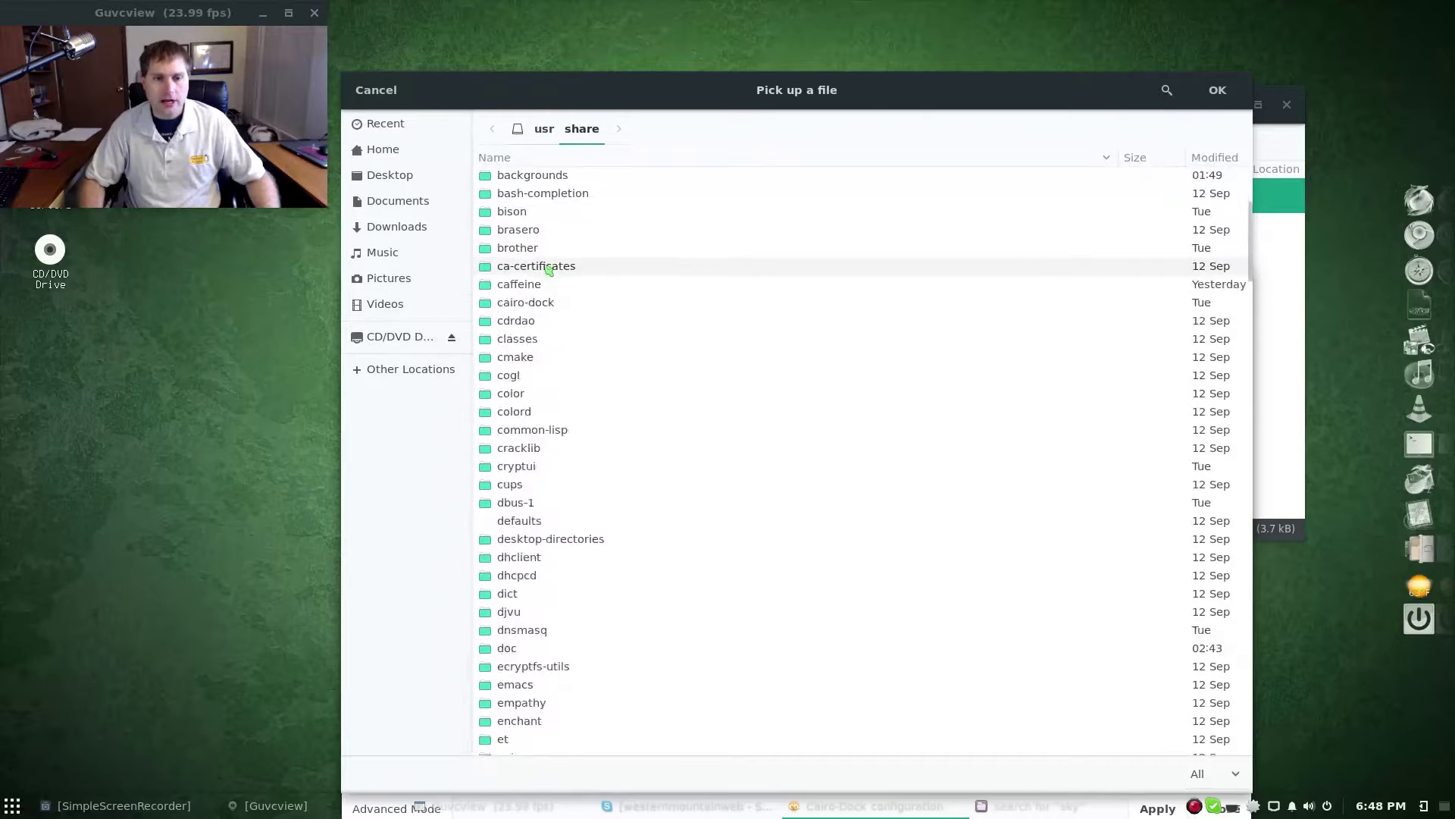
{"action": "scroll", "coordinate": [540, 306], "scroll_direction": "down", "scroll_amount": 12}
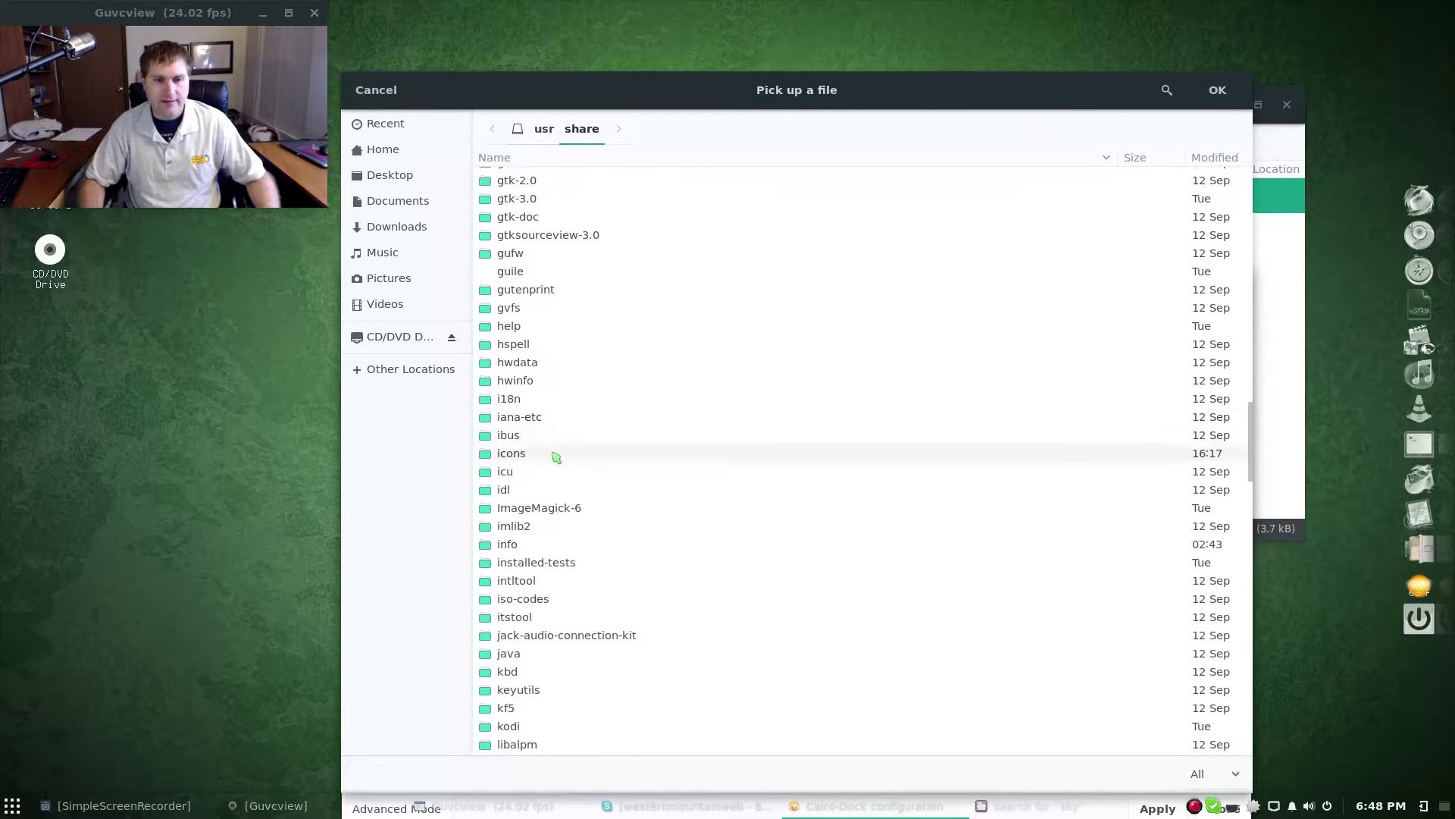
Step: Browse to the icons/Iceglass/64x64/apps folder in the file picker
{"action": "double_click", "coordinate": [519, 454]}
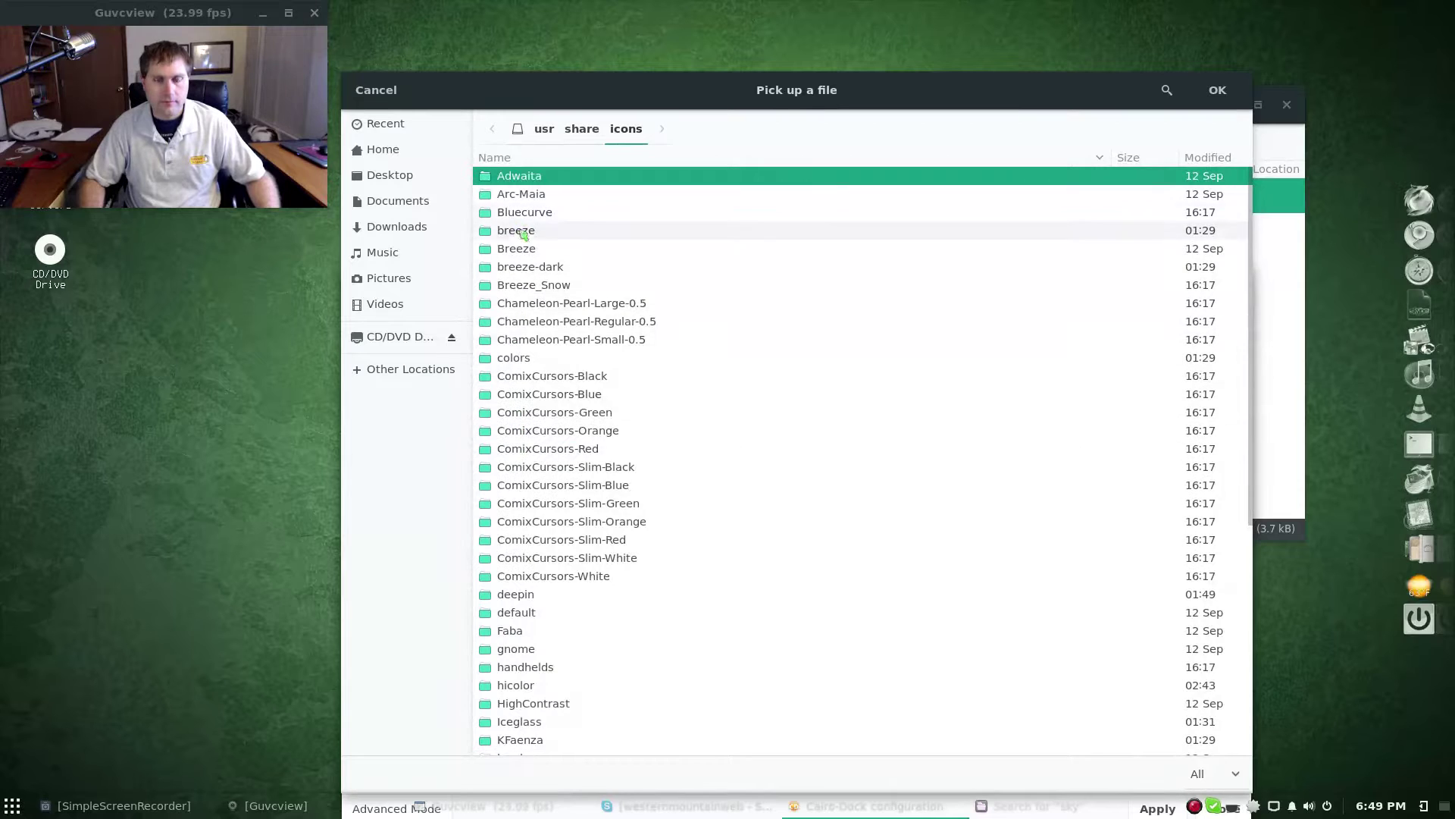
{"action": "scroll", "coordinate": [558, 421], "scroll_direction": "down", "scroll_amount": 2}
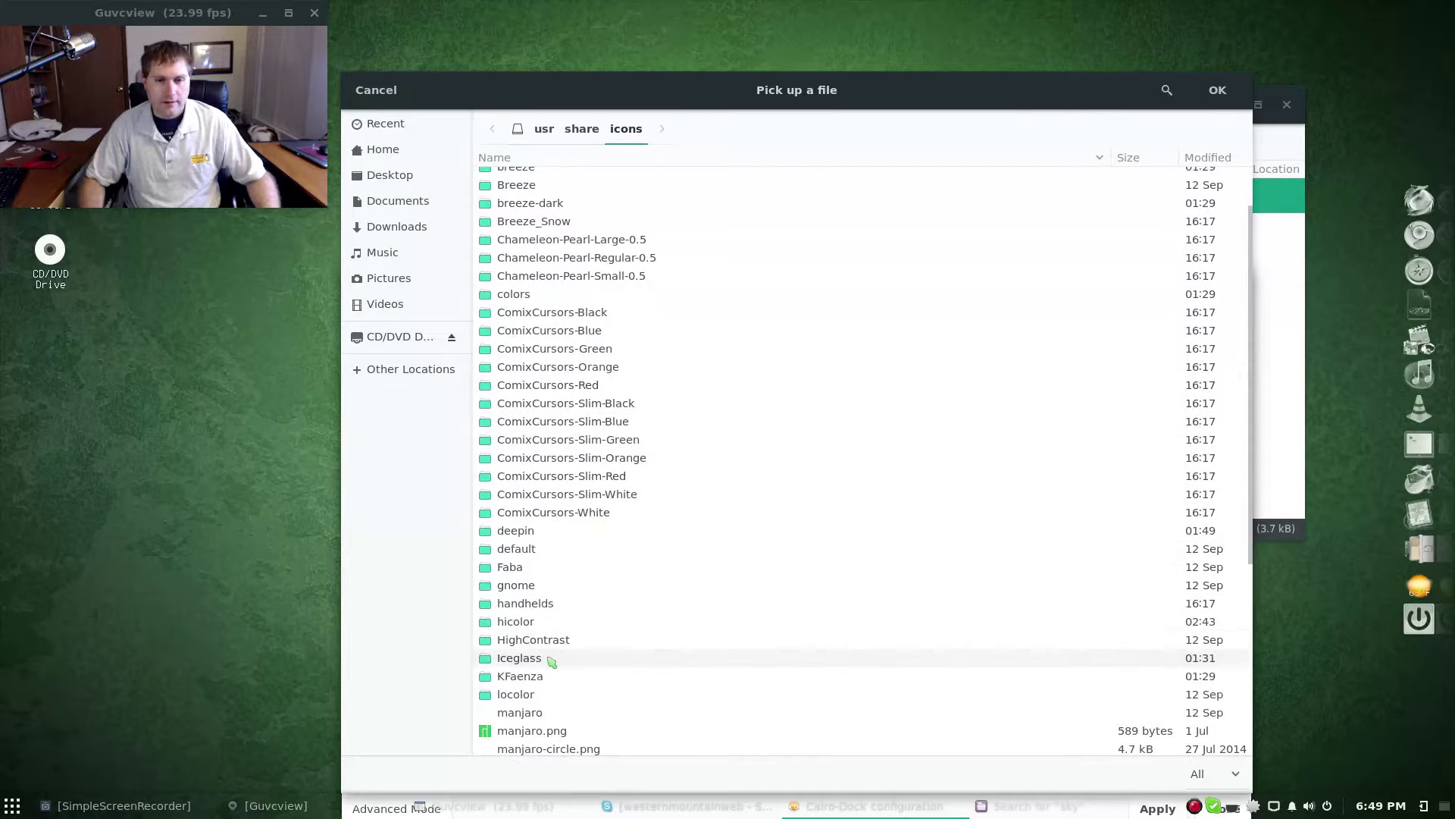
{"action": "double_click", "coordinate": [546, 658]}
{"action": "double_click", "coordinate": [515, 285]}
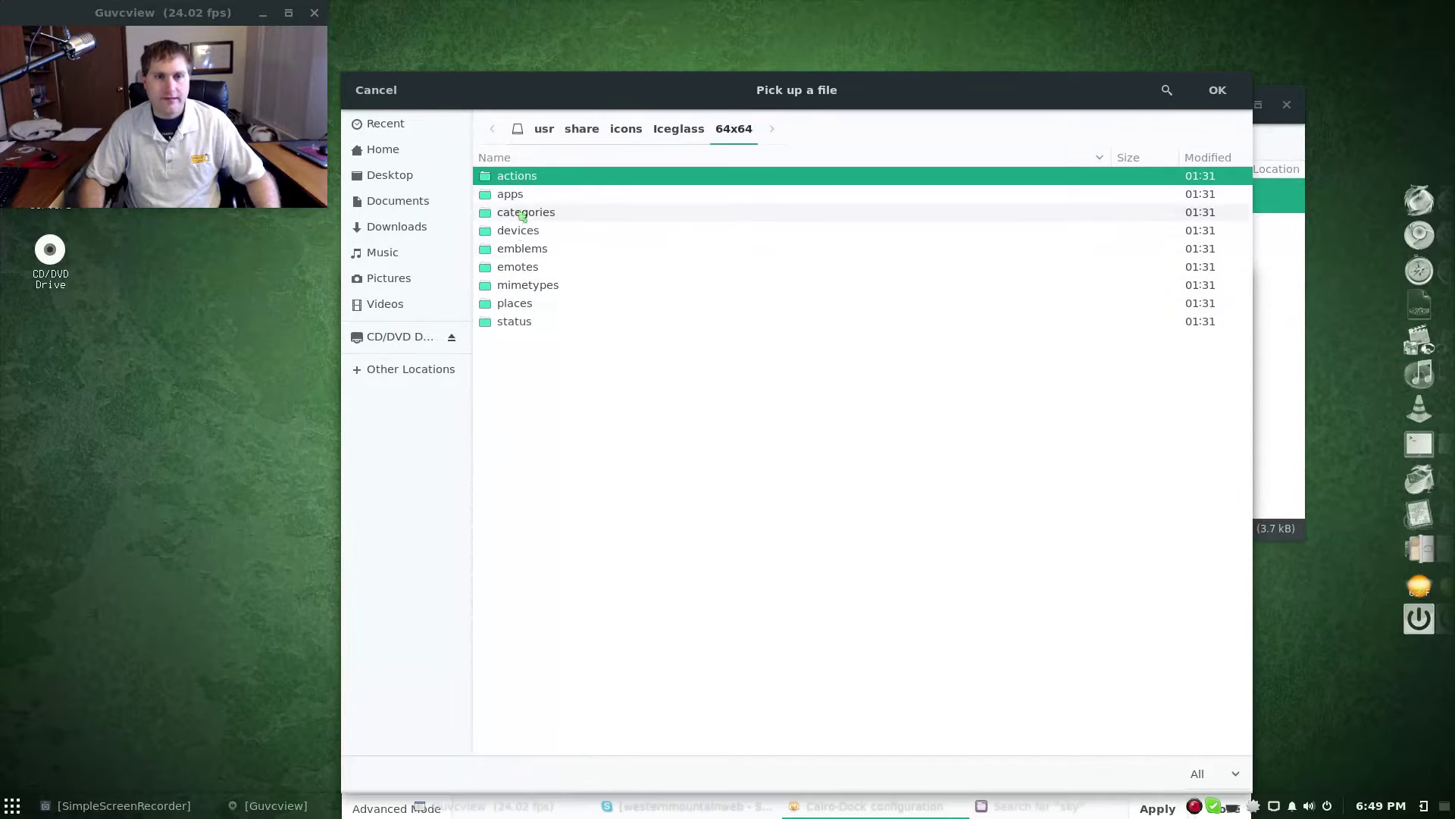
{"action": "double_click", "coordinate": [522, 194]}
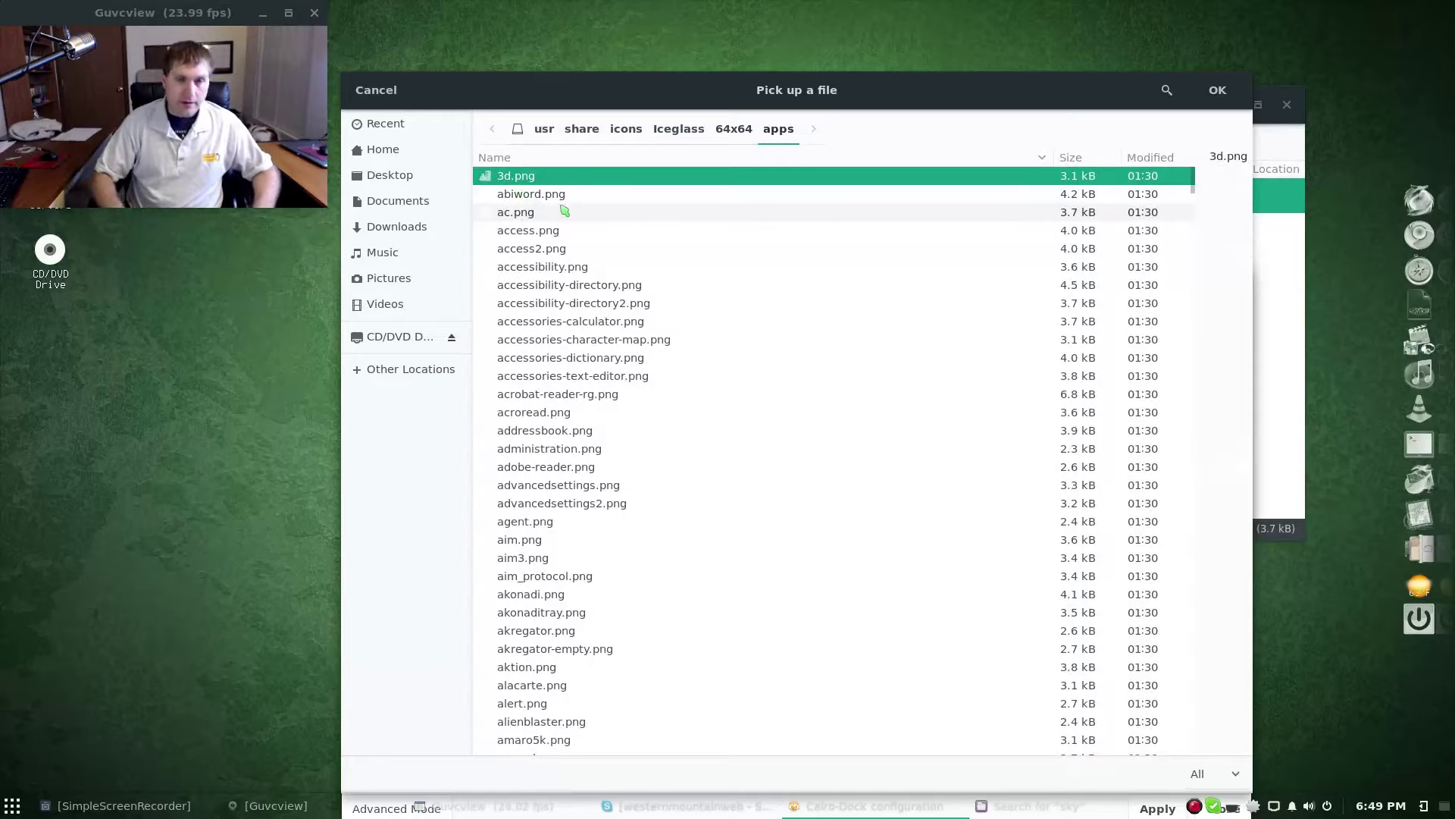
Step: Search the apps folder for "sky", choose skype.png as the Skype launcher's image and apply the change
{"action": "type", "text": "sky"}
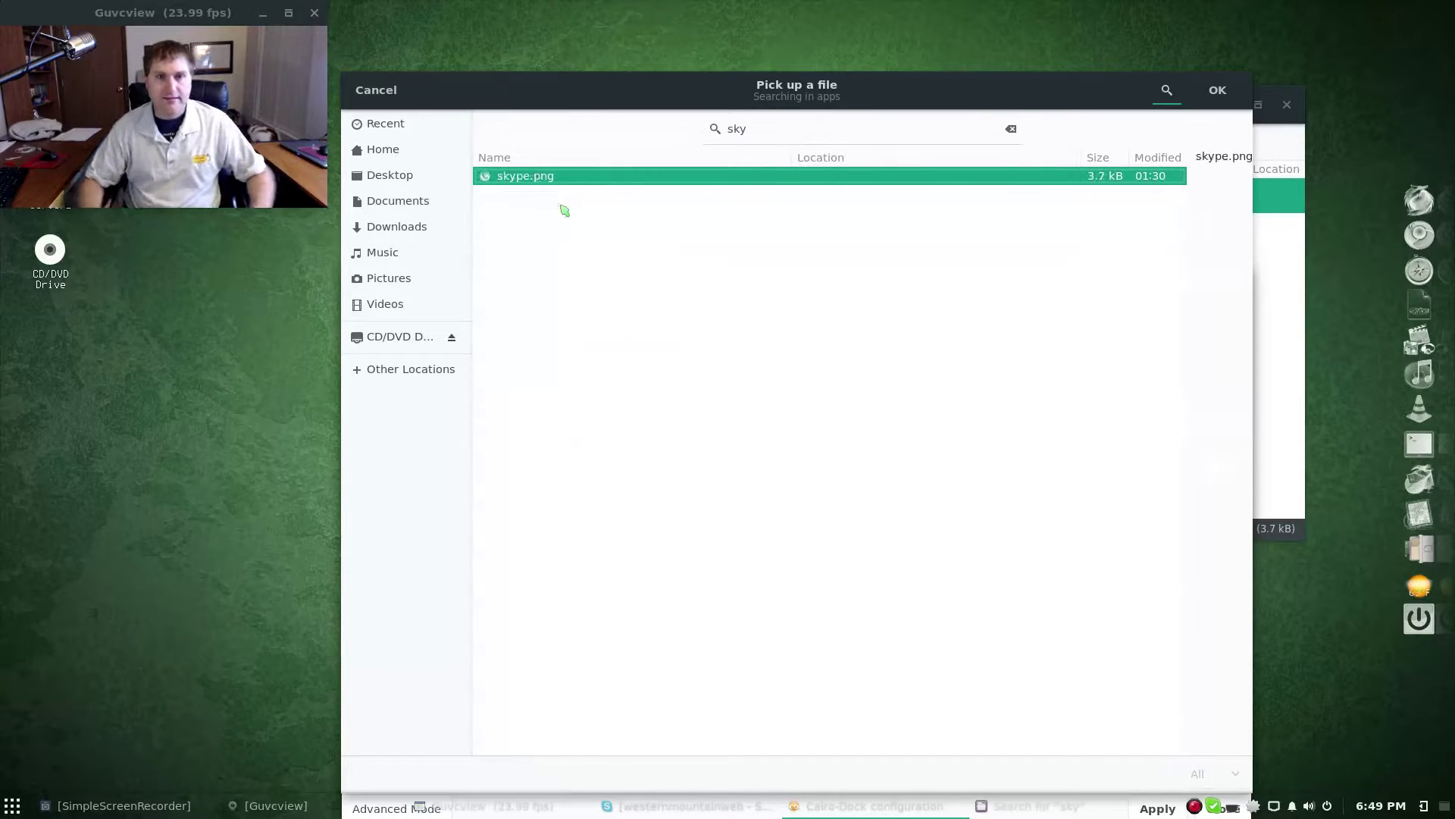
{"action": "double_click", "coordinate": [532, 176]}
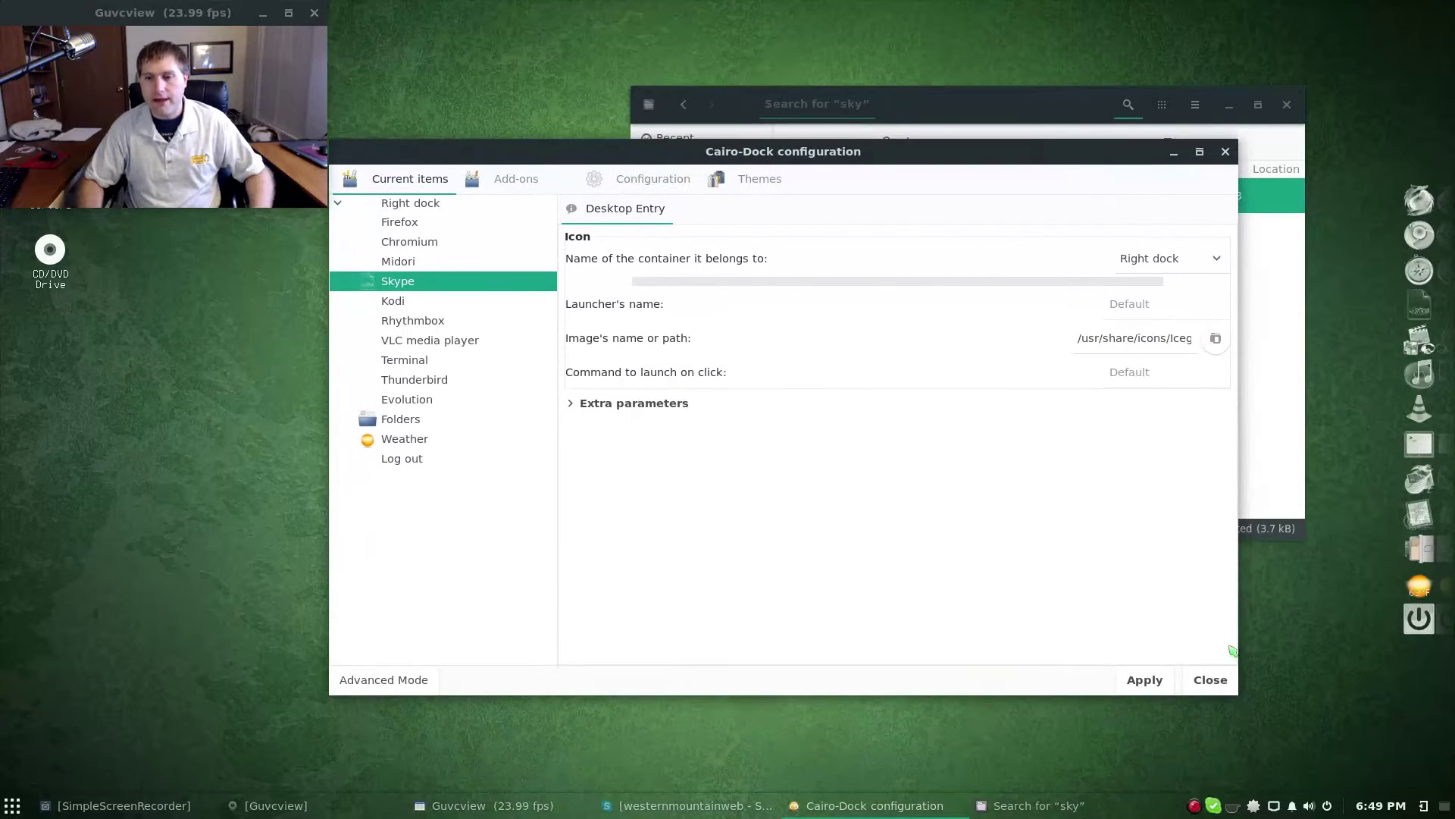
{"action": "left_click", "coordinate": [1154, 680]}
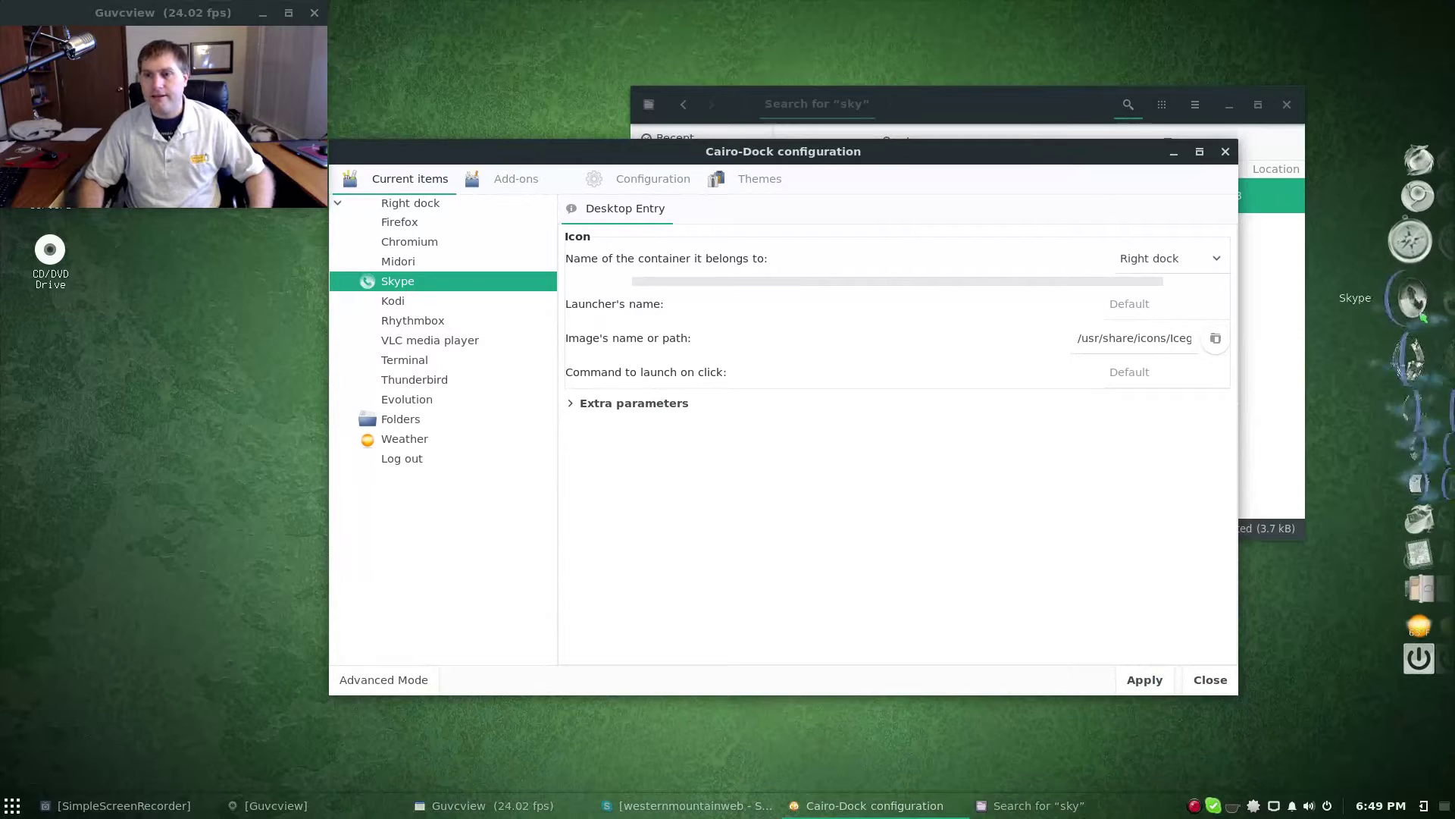